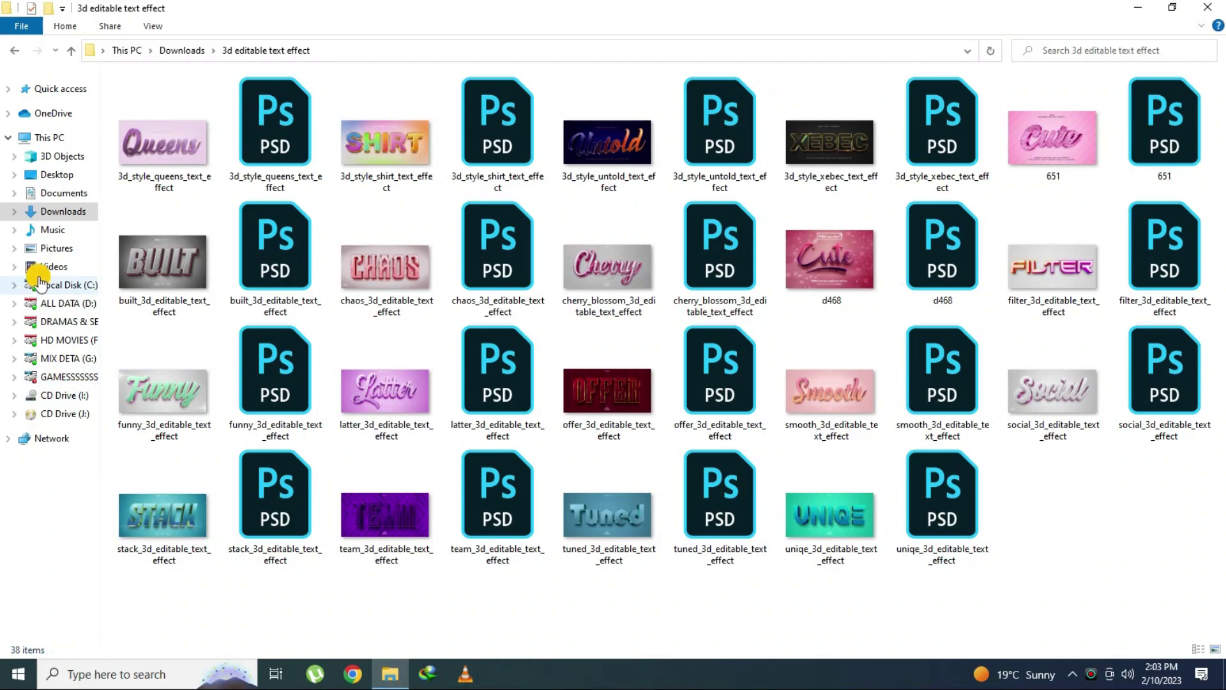
- Open 3d_style_queens_text_effect.jpg from the '3d editable text effect' folder in Photos
double_click(178, 153)
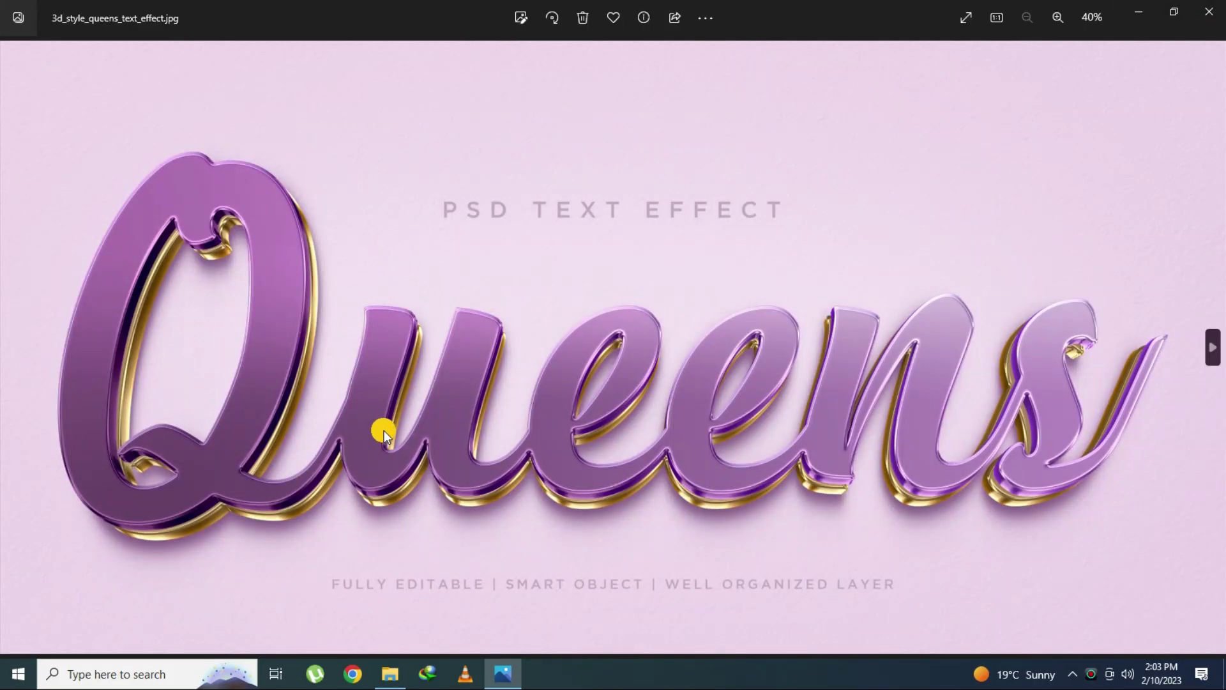
- Zoom in and pan across the Queens lettering from Q to the final letters
scroll(384, 430, up, 3)
mouse_move(252, 406)
mouse_down()
mouse_move(496, 413)
mouse_move(520, 504)
mouse_move(518, 547)
mouse_move(269, 441)
mouse_up()
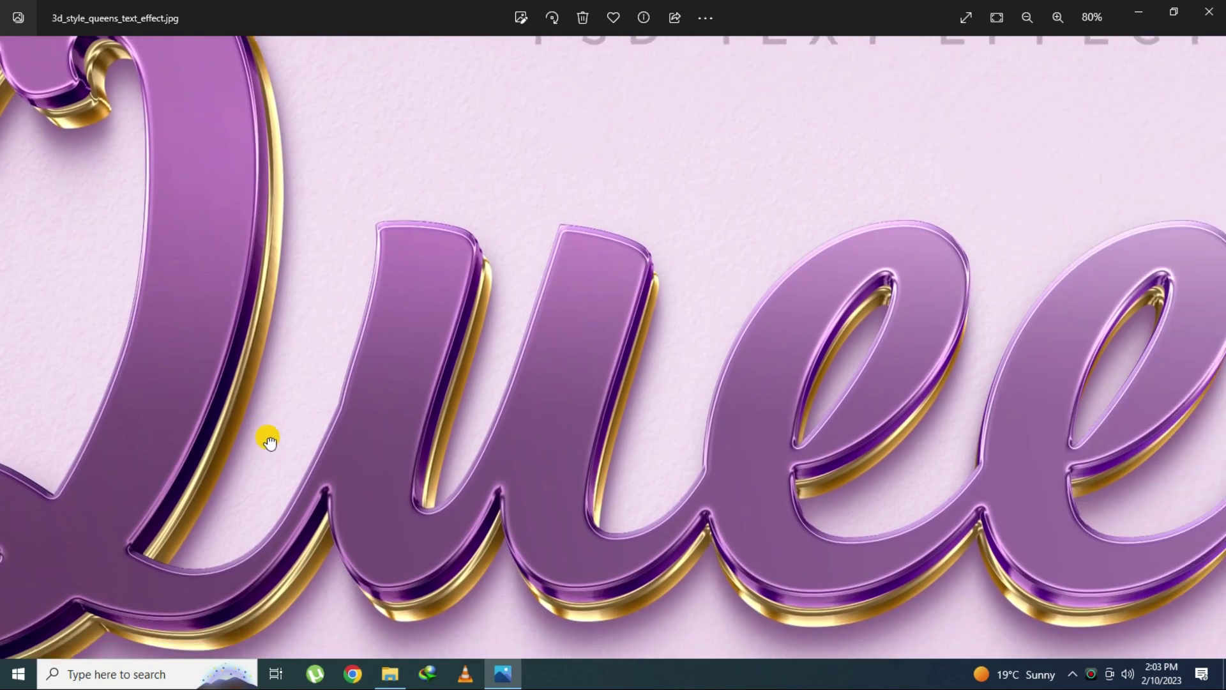
drag(613, 460, 487, 466)
mouse_move(811, 479)
mouse_down()
mouse_move(507, 445)
mouse_move(304, 457)
mouse_up()
drag(745, 446, 498, 472)
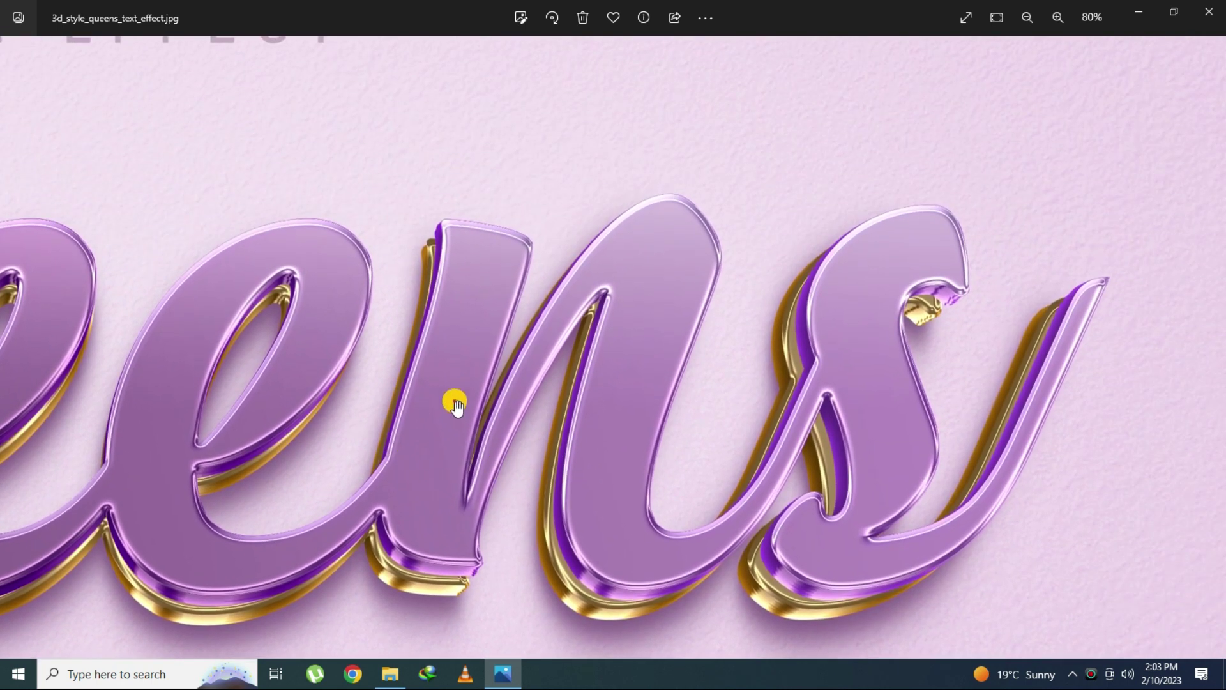
scroll(455, 401, down, 3)
key(Right)
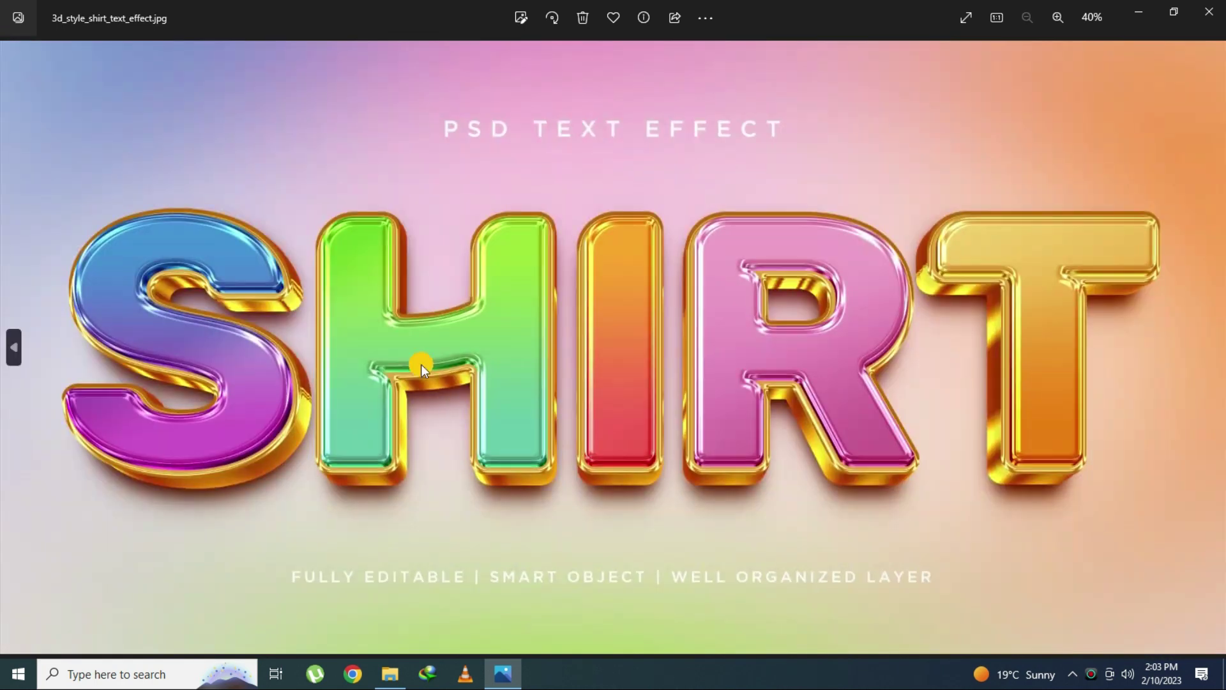
- Inspect the Shirt preview up close from S through R and T, then refit it
scroll(429, 327, up, 3)
mouse_move(262, 331)
mouse_down()
mouse_move(665, 351)
mouse_move(488, 351)
mouse_up()
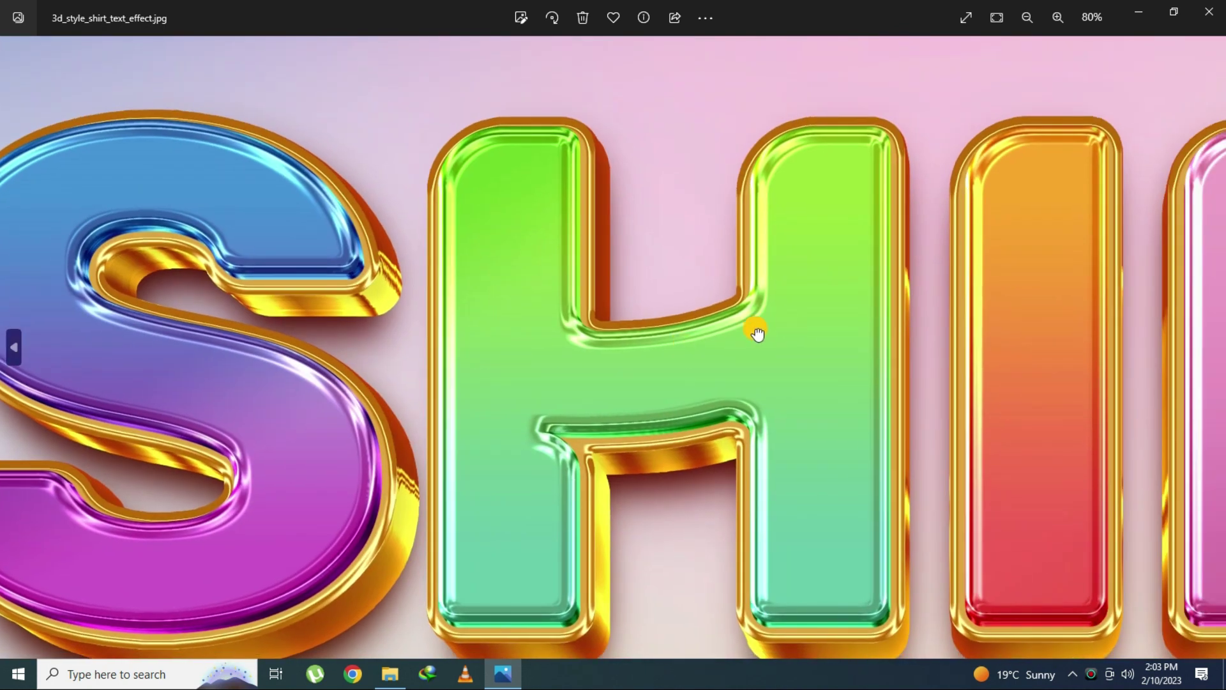
drag(757, 332, 434, 337)
mouse_move(897, 339)
mouse_down()
mouse_move(539, 323)
mouse_move(449, 345)
mouse_up()
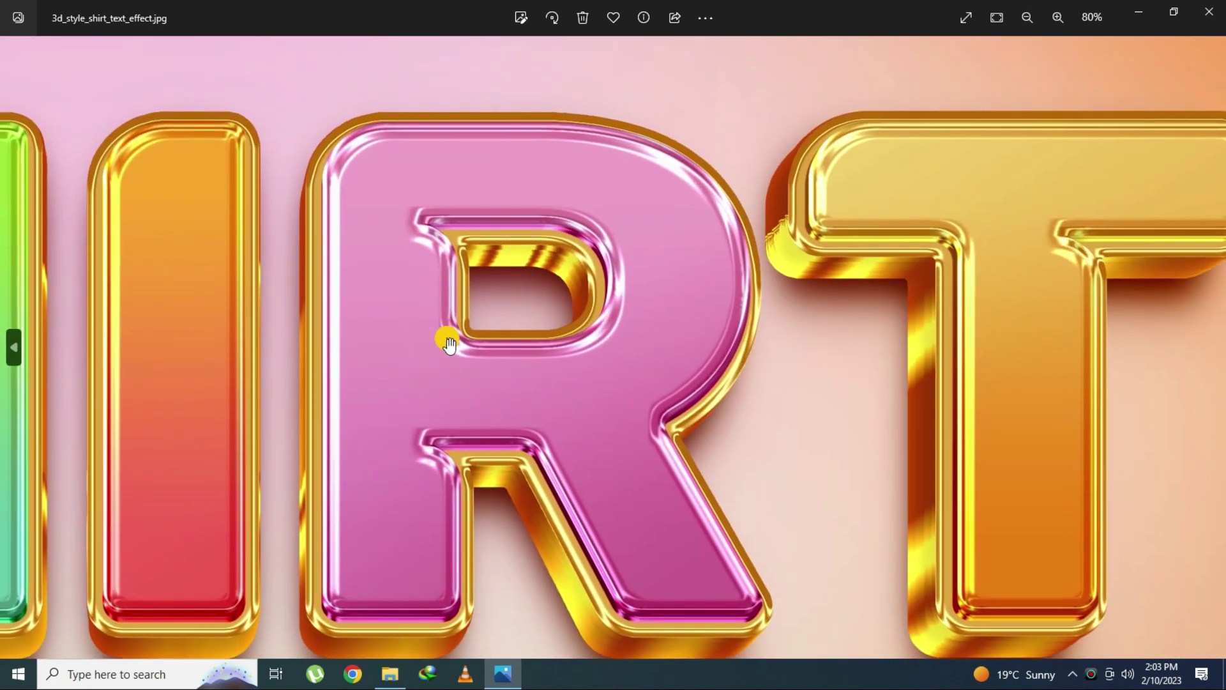
drag(659, 345, 500, 370)
double_click(501, 364)
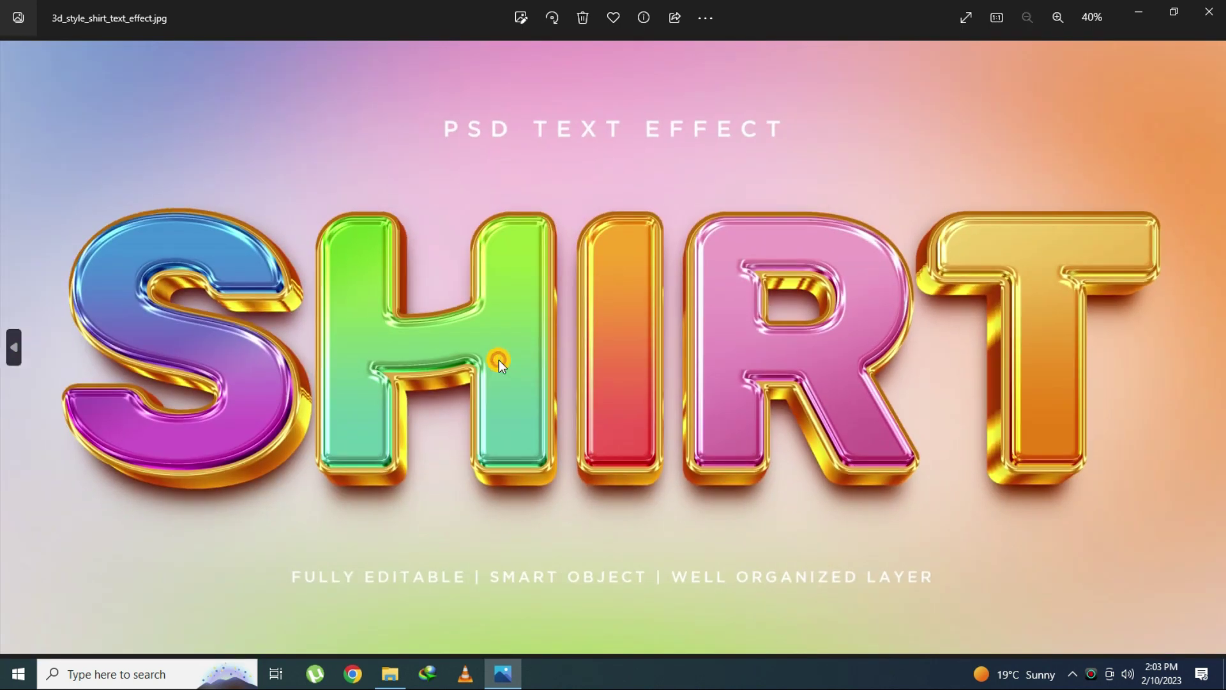
key(Right)
- Zoom into the Untold preview and pan along its letters before refitting it
double_click(385, 412)
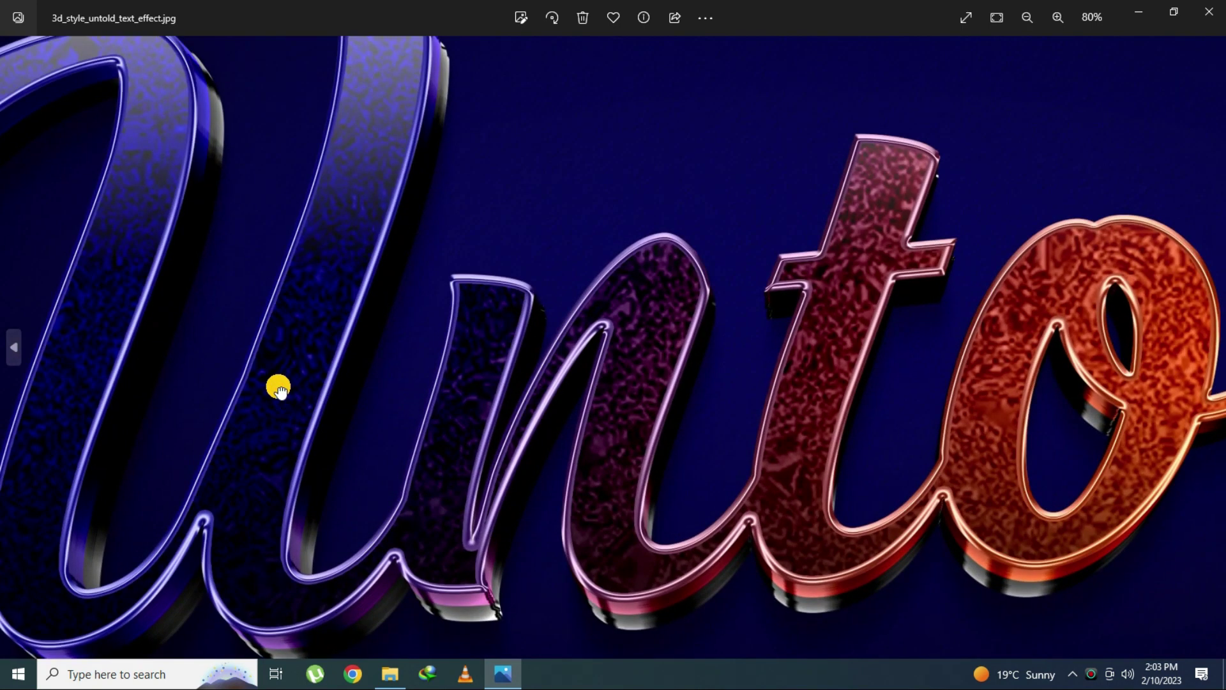
drag(339, 512, 483, 323)
drag(722, 391, 526, 405)
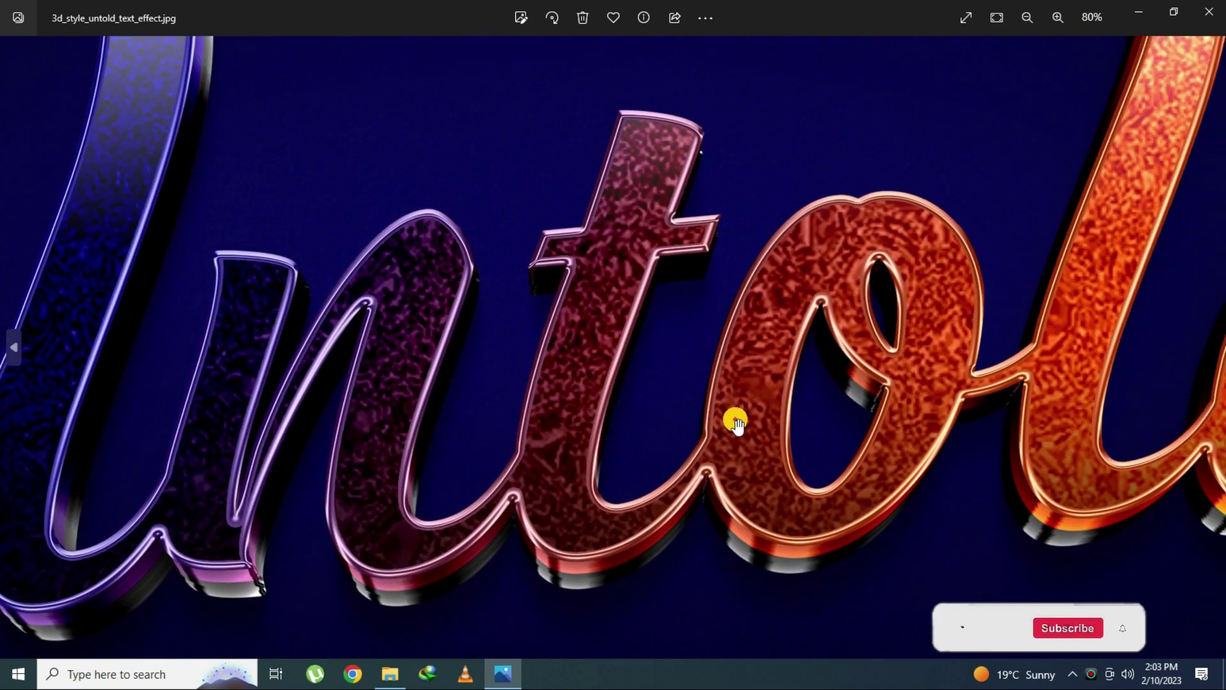
drag(735, 421, 596, 452)
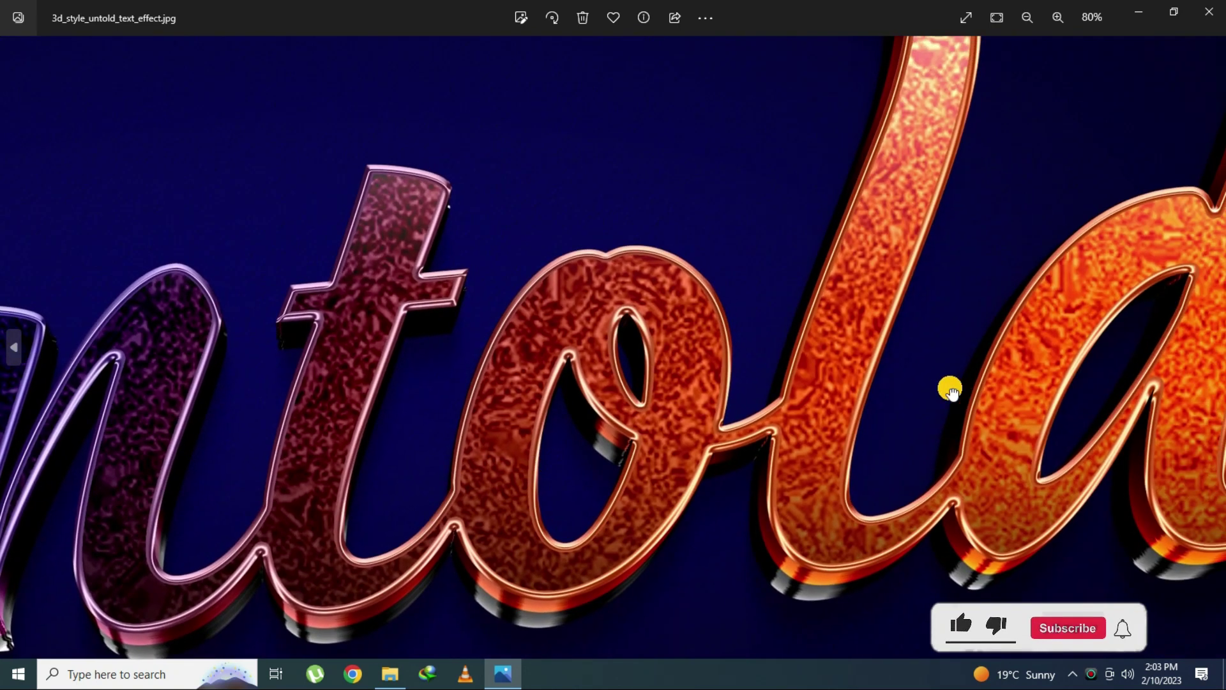
drag(947, 389, 624, 519)
drag(584, 369, 557, 427)
double_click(557, 426)
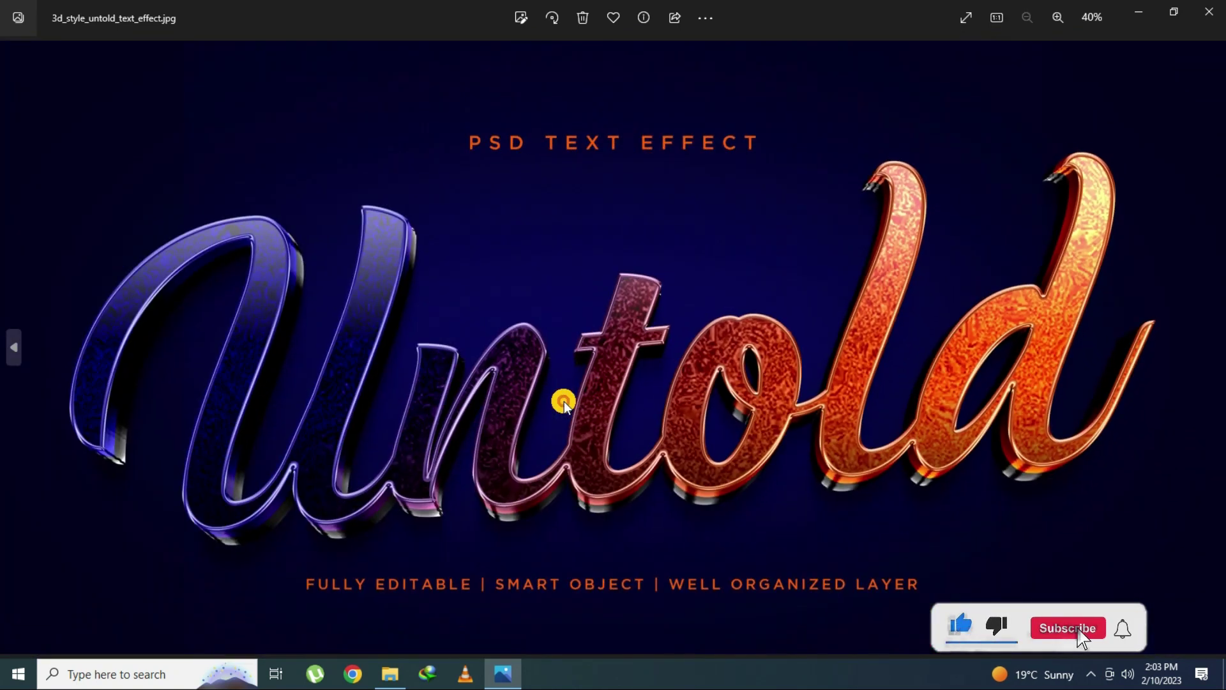
key(Right)
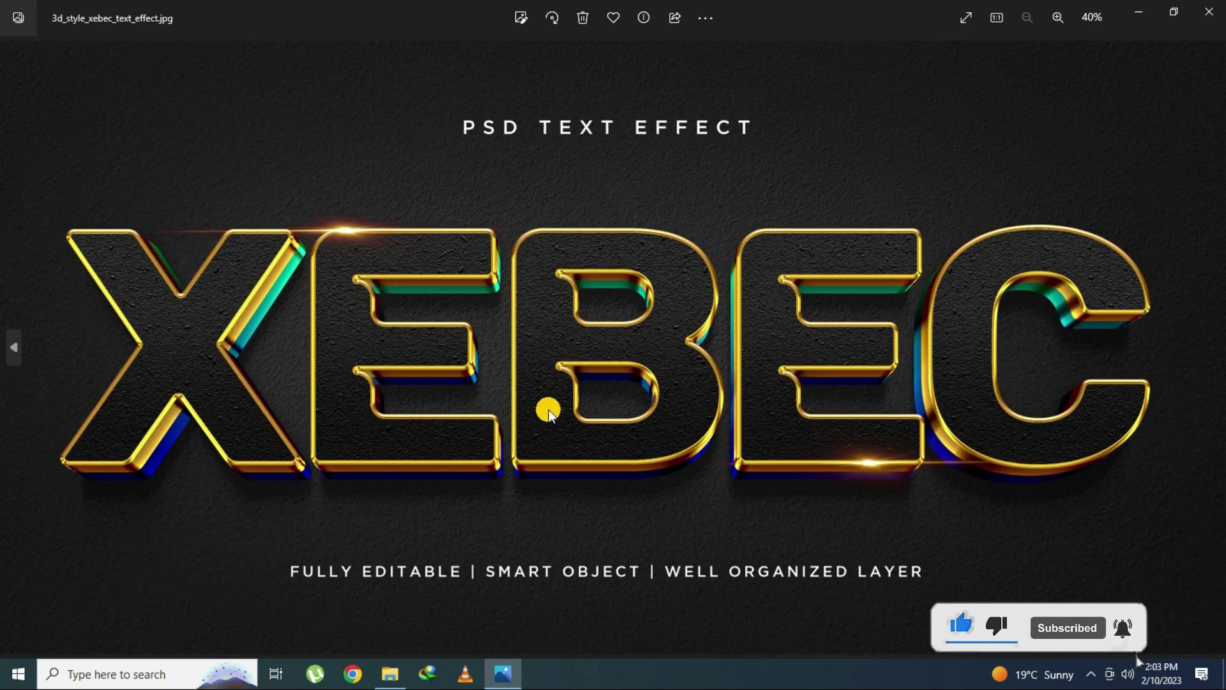
- Zoom into the Xebec preview and pan from XEB to BEC, then refit it
double_click(543, 382)
mouse_move(413, 375)
mouse_down()
mouse_move(474, 397)
mouse_move(680, 412)
mouse_move(387, 430)
mouse_up()
scroll(693, 408, down, 1)
scroll(703, 415, up, 1)
drag(894, 446, 546, 451)
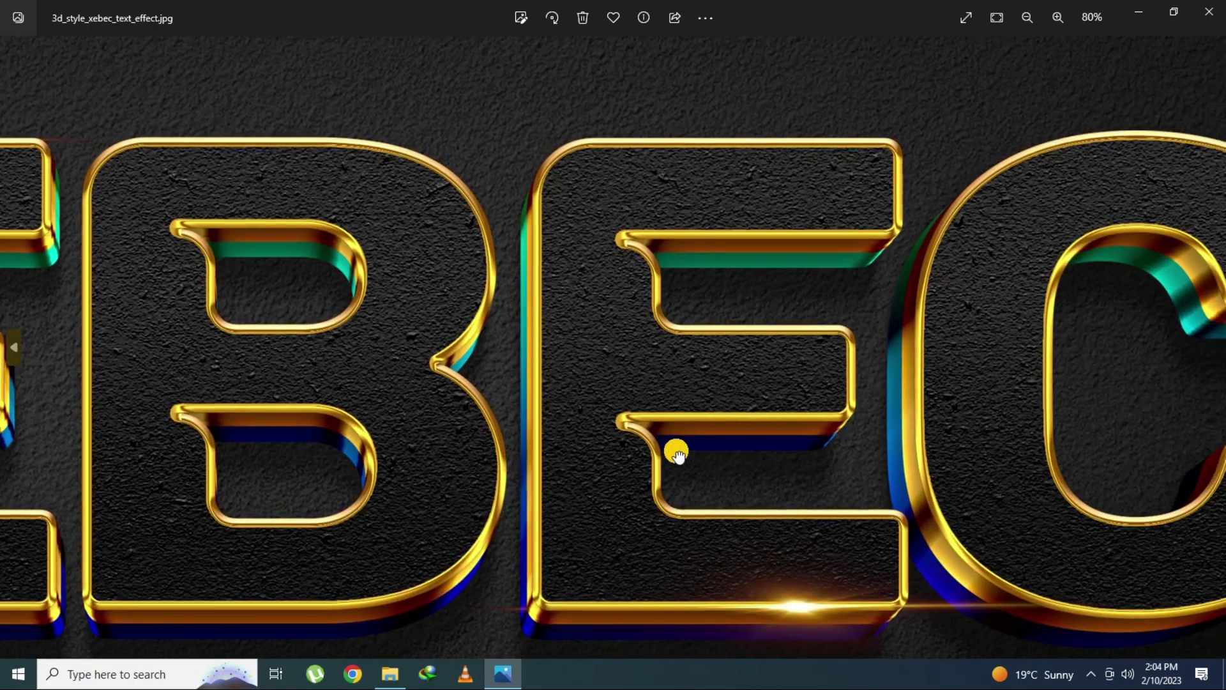
mouse_move(789, 452)
mouse_down()
mouse_move(479, 438)
mouse_move(375, 509)
mouse_up()
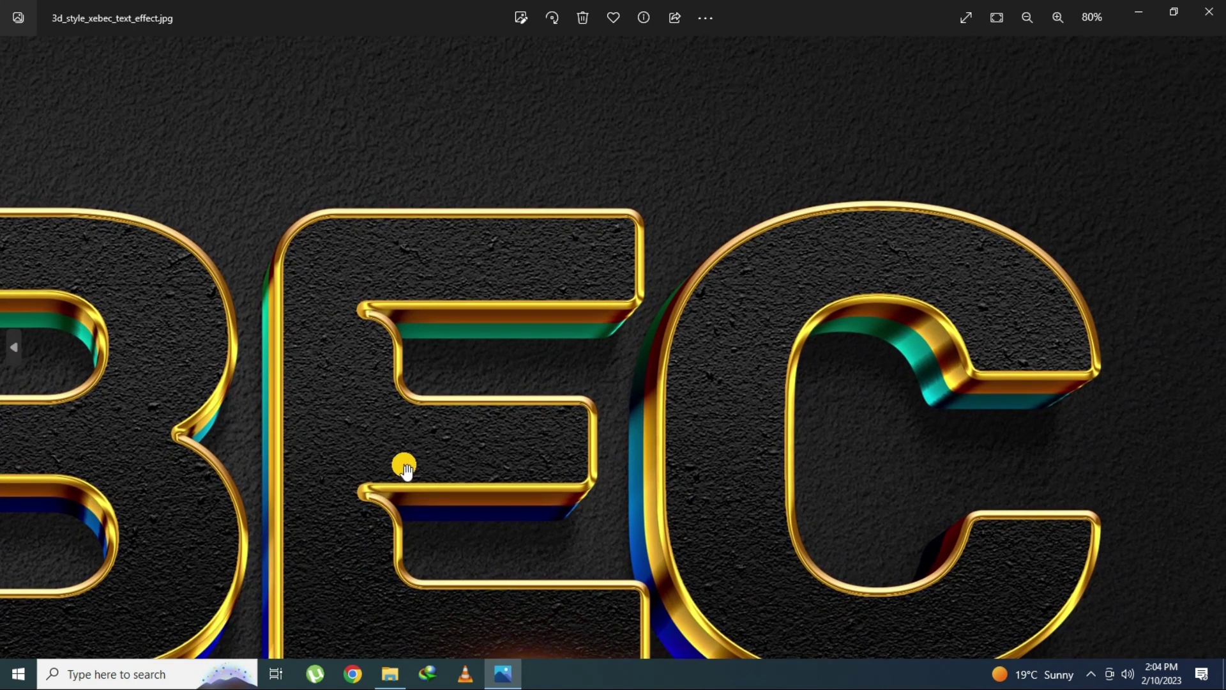
double_click(404, 466)
key(Right)
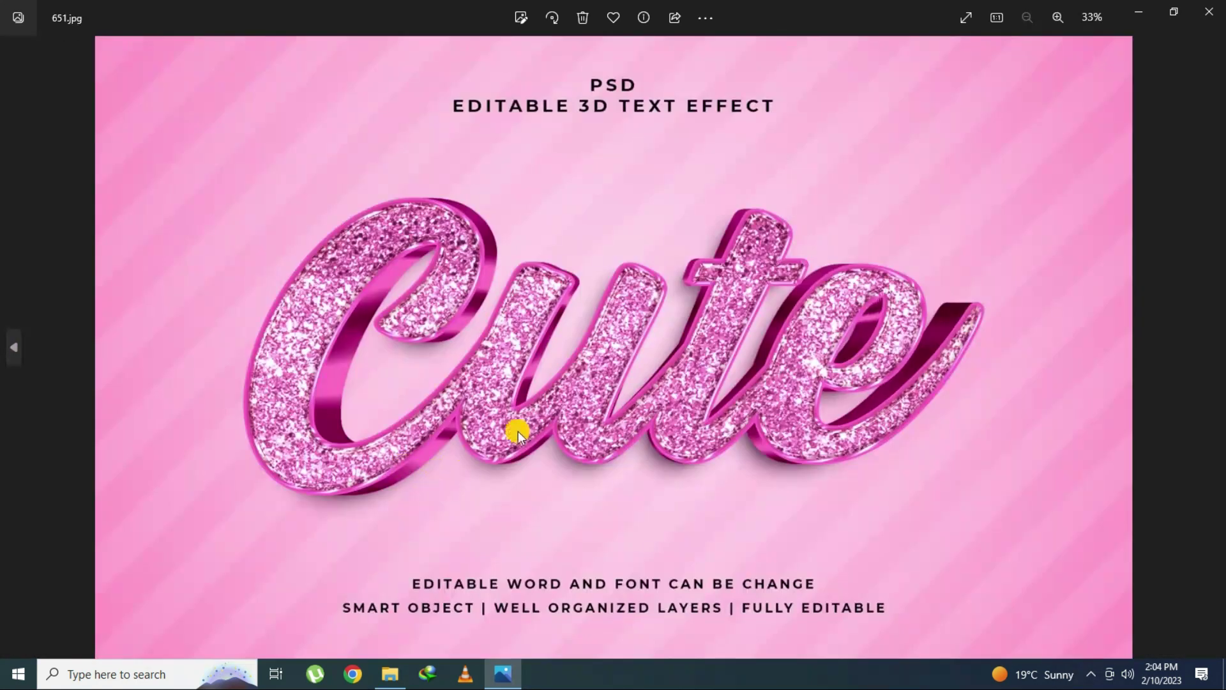
- Zoom into the Cute preview and pan along its lettering to the C
scroll(558, 412, up, 2)
drag(557, 412, 602, 444)
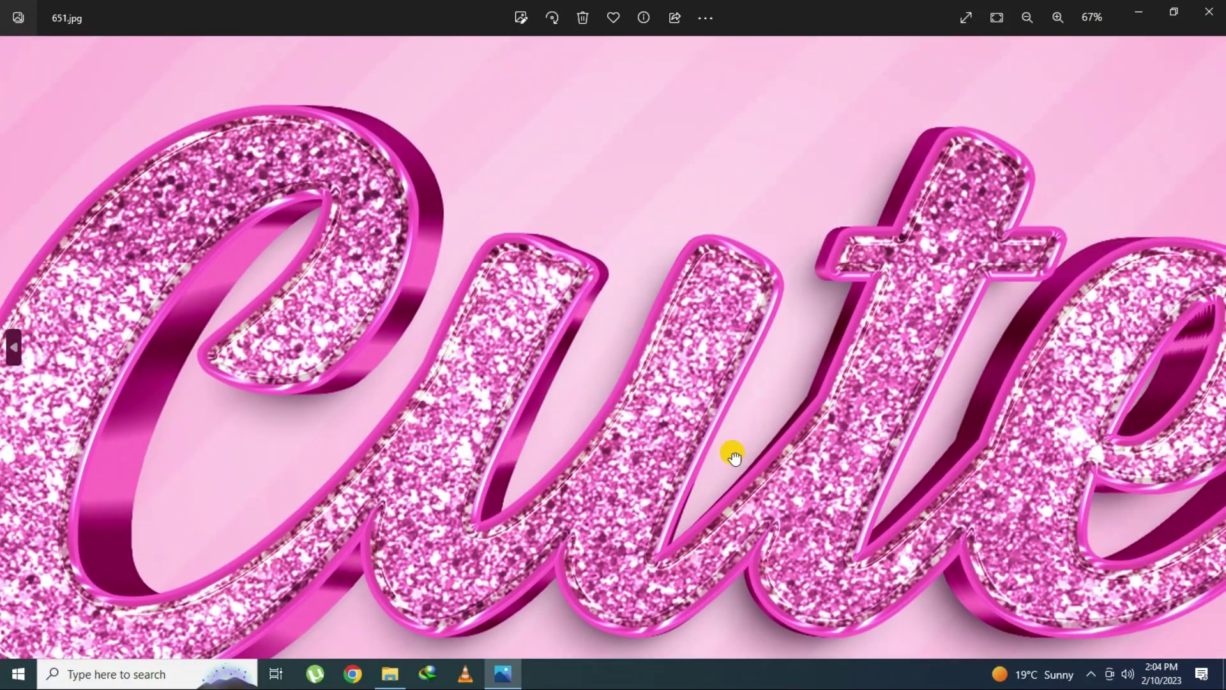
drag(733, 454, 576, 448)
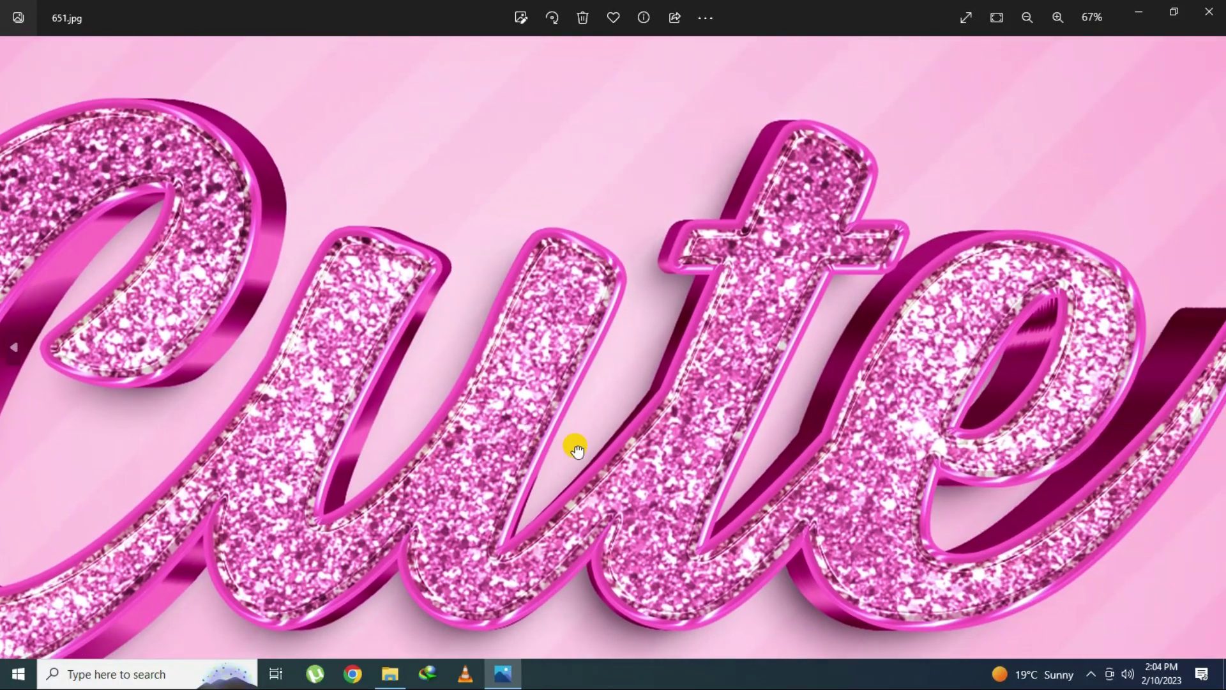
mouse_move(719, 476)
mouse_down()
mouse_move(575, 416)
mouse_move(726, 410)
mouse_up()
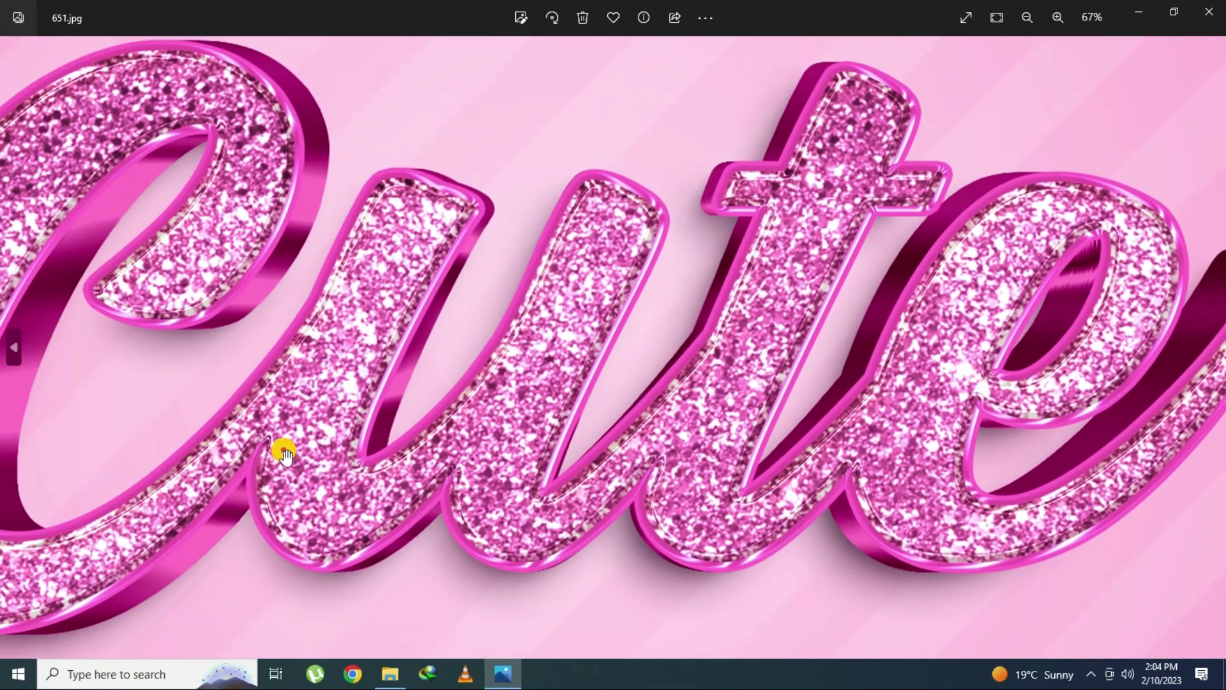
drag(282, 447, 542, 451)
scroll(540, 451, down, 2)
key(Right)
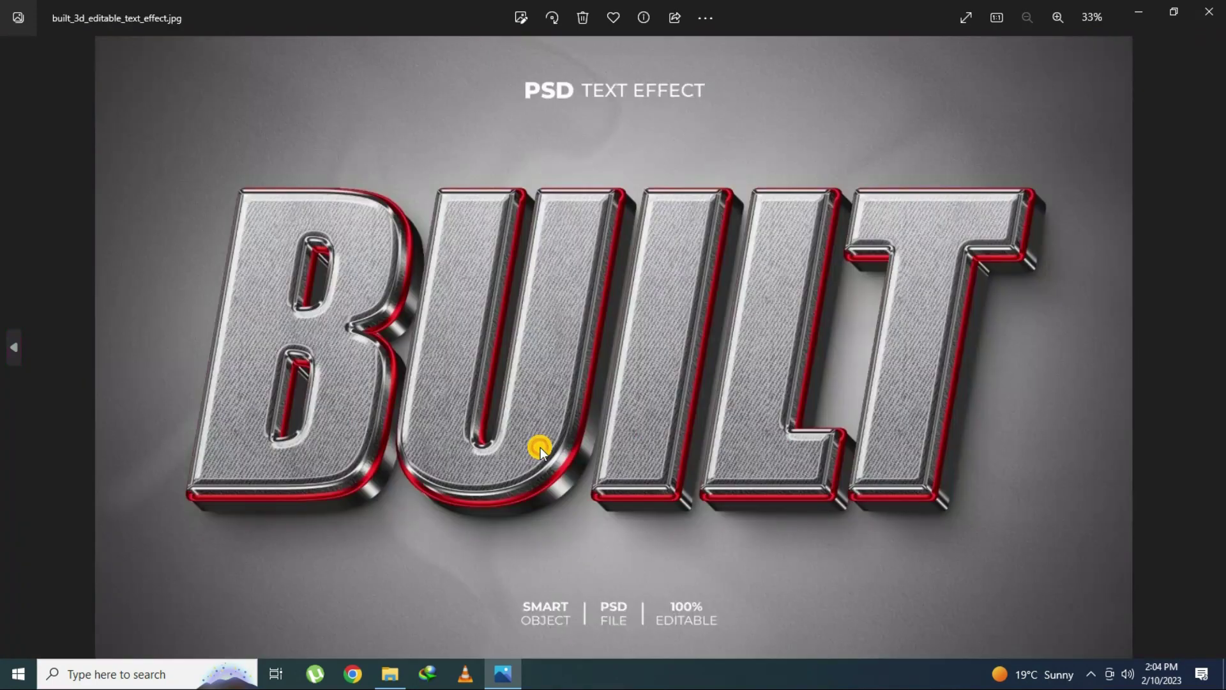
- Inspect the Built preview up close, from the B to the I, L and T
scroll(470, 399, up, 2)
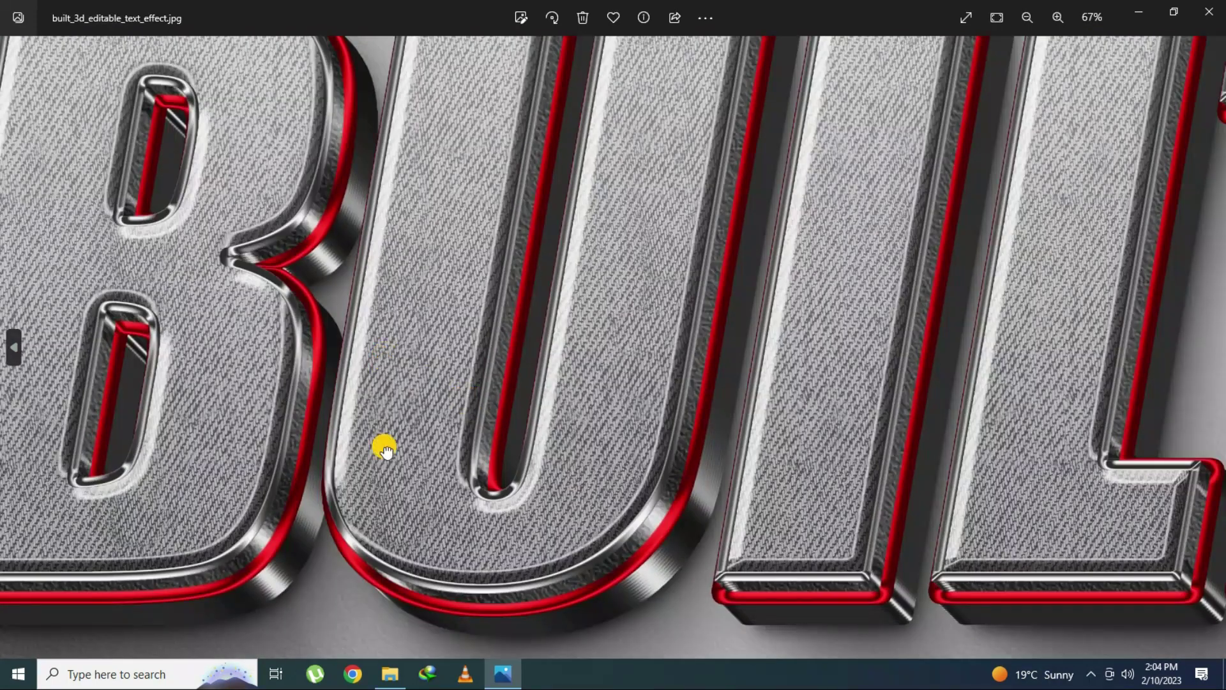
mouse_move(386, 470)
mouse_down()
mouse_move(550, 451)
mouse_move(623, 424)
mouse_move(624, 391)
mouse_move(600, 362)
mouse_up()
scroll(629, 441, right, 3)
scroll(706, 413, right, 2)
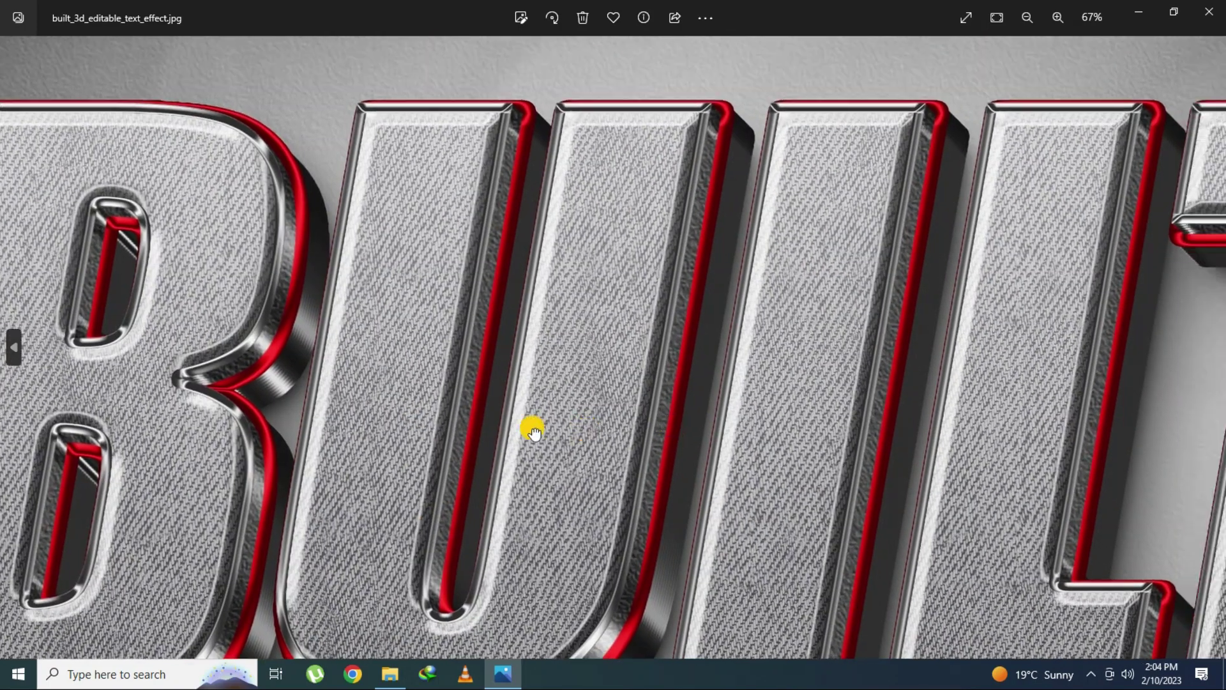
scroll(530, 427, right, 3)
scroll(807, 466, right, 3)
drag(783, 445, 740, 372)
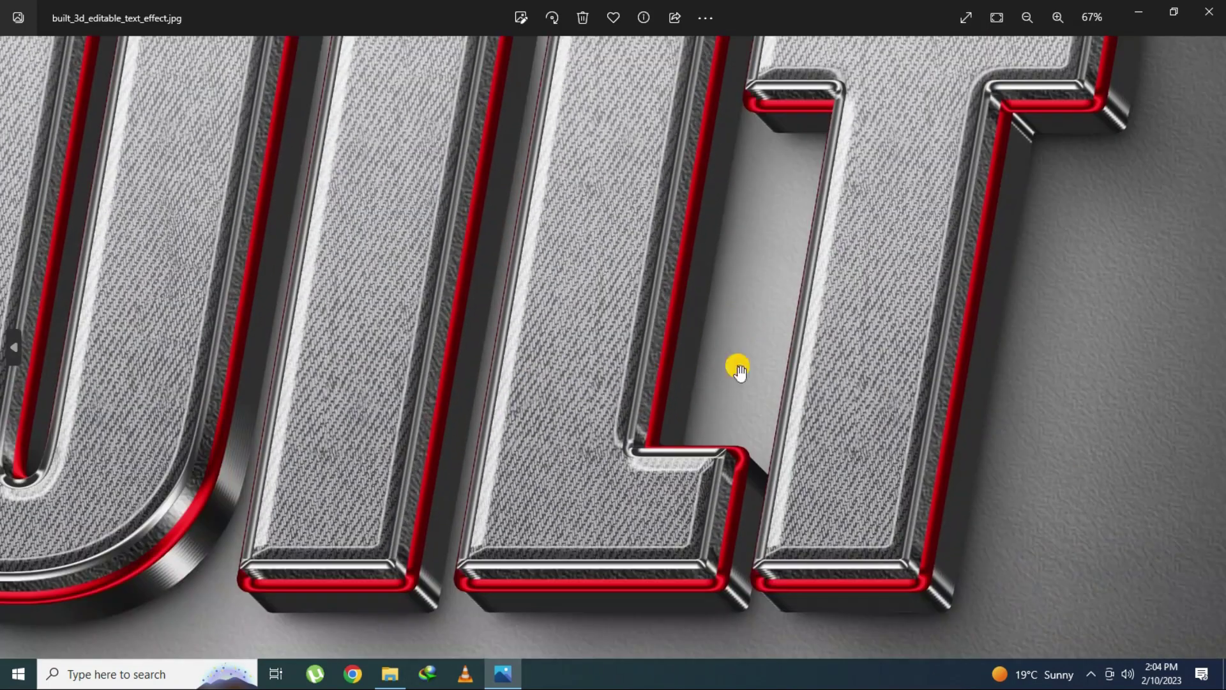
double_click(729, 450)
key(Right)
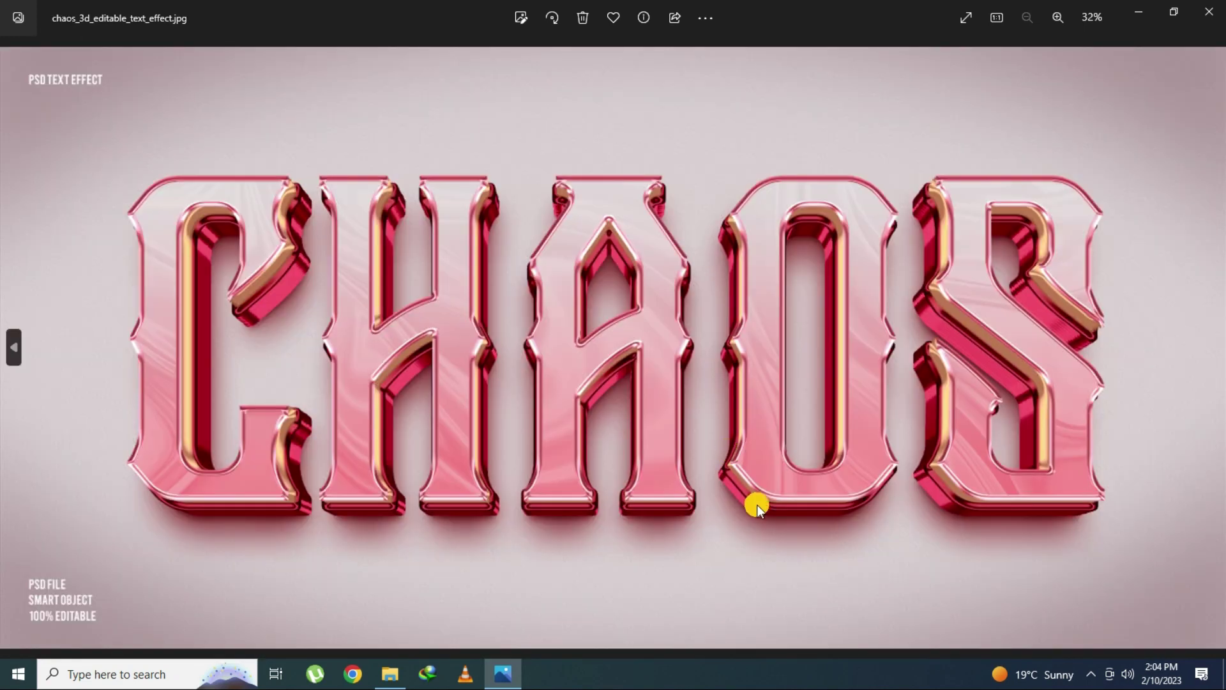
- Zoom into the Chaos preview and pan across its letters to the S
scroll(362, 403, up, 3)
mouse_move(358, 375)
mouse_down()
mouse_move(377, 451)
mouse_move(651, 430)
mouse_move(538, 362)
mouse_up()
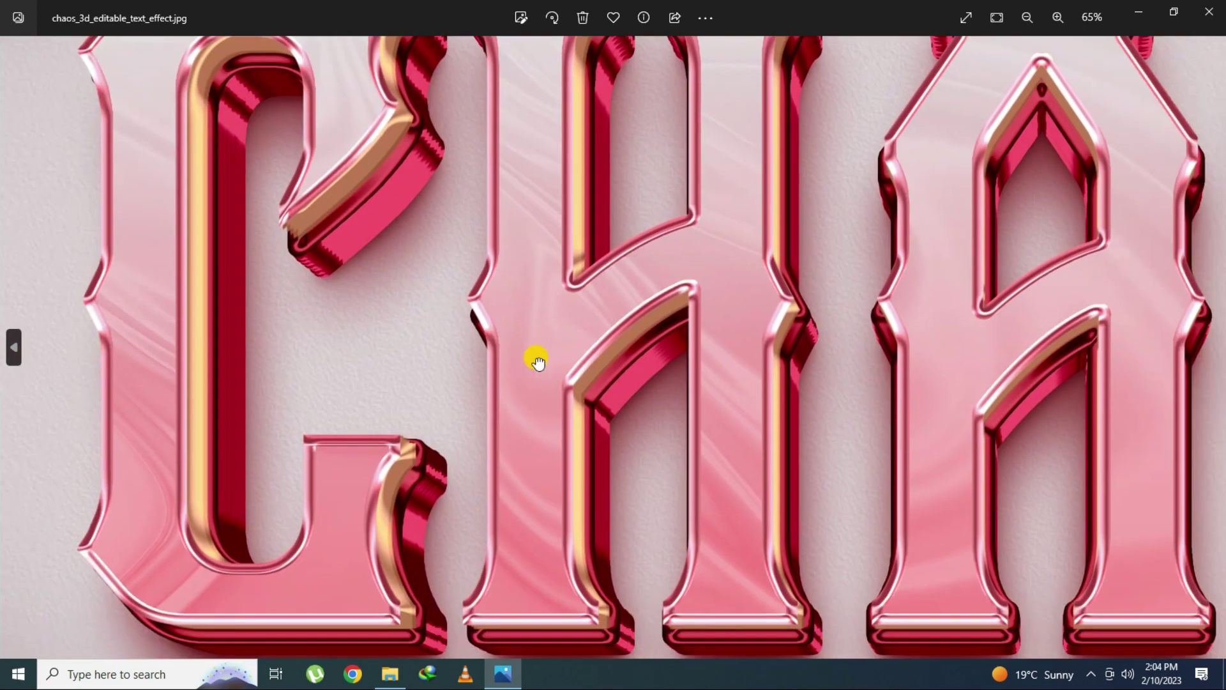
drag(669, 452, 498, 430)
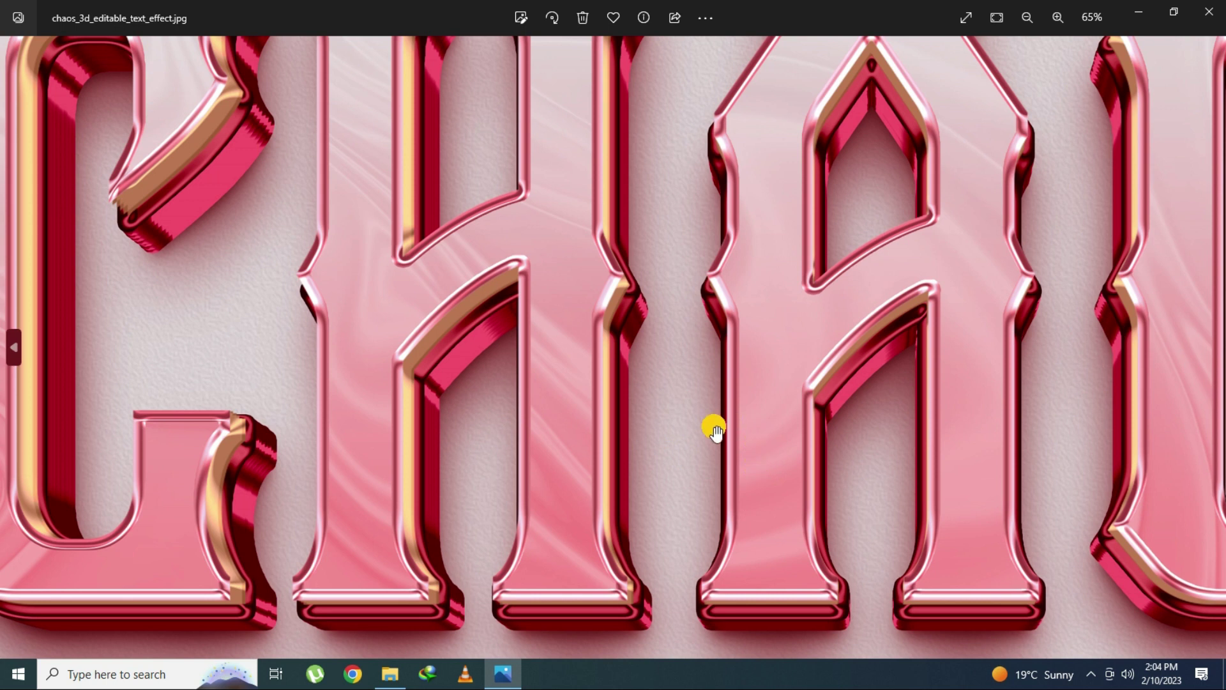
drag(795, 419, 565, 465)
mouse_move(605, 391)
mouse_down()
mouse_move(555, 438)
mouse_move(397, 387)
mouse_up()
drag(720, 411, 473, 353)
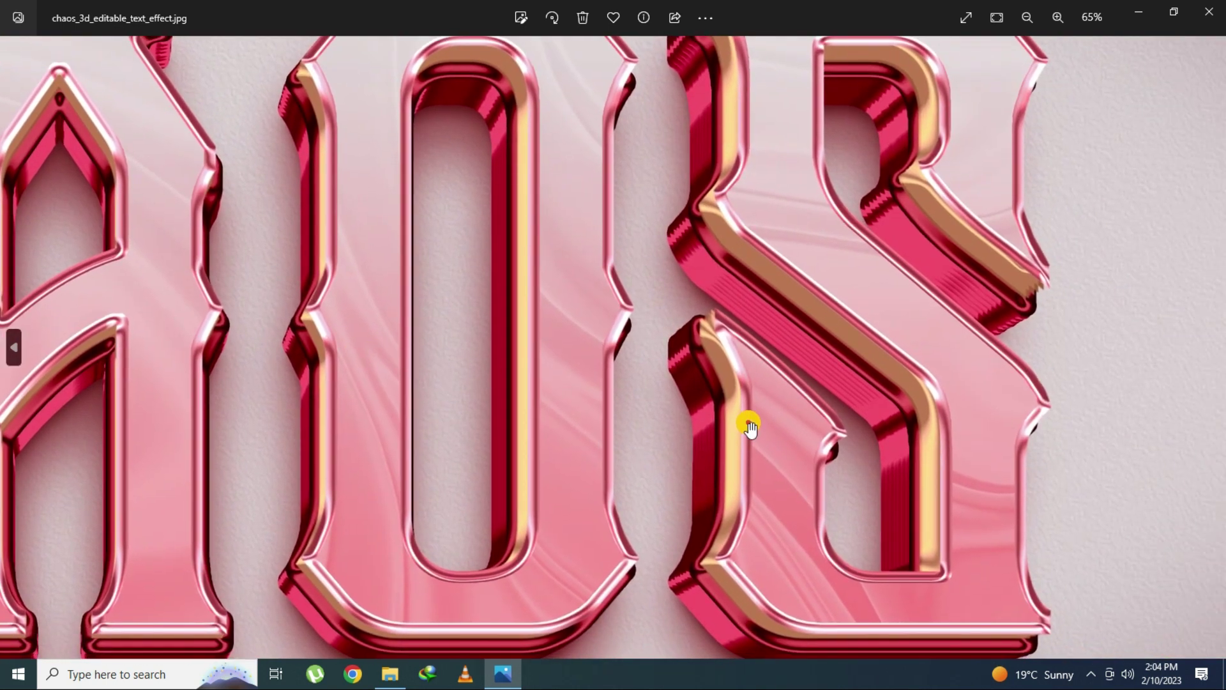
drag(744, 421, 615, 411)
drag(550, 520, 536, 389)
scroll(539, 389, down, 2)
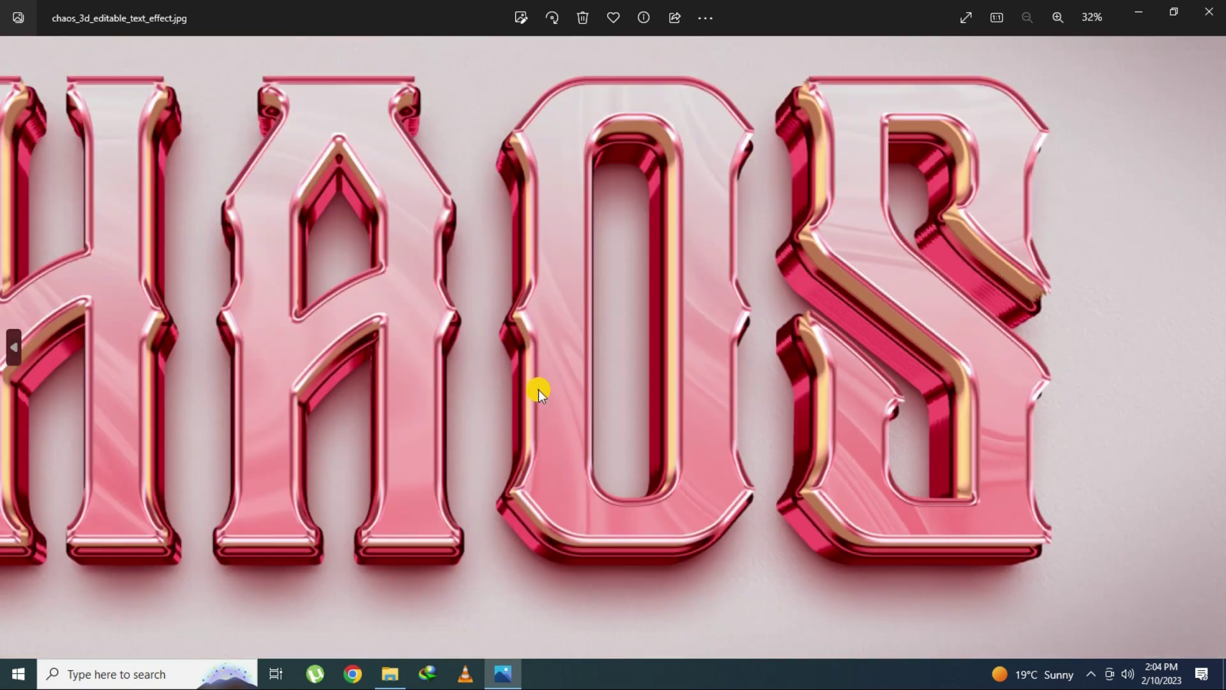
scroll(560, 412, down, 1)
key(Right)
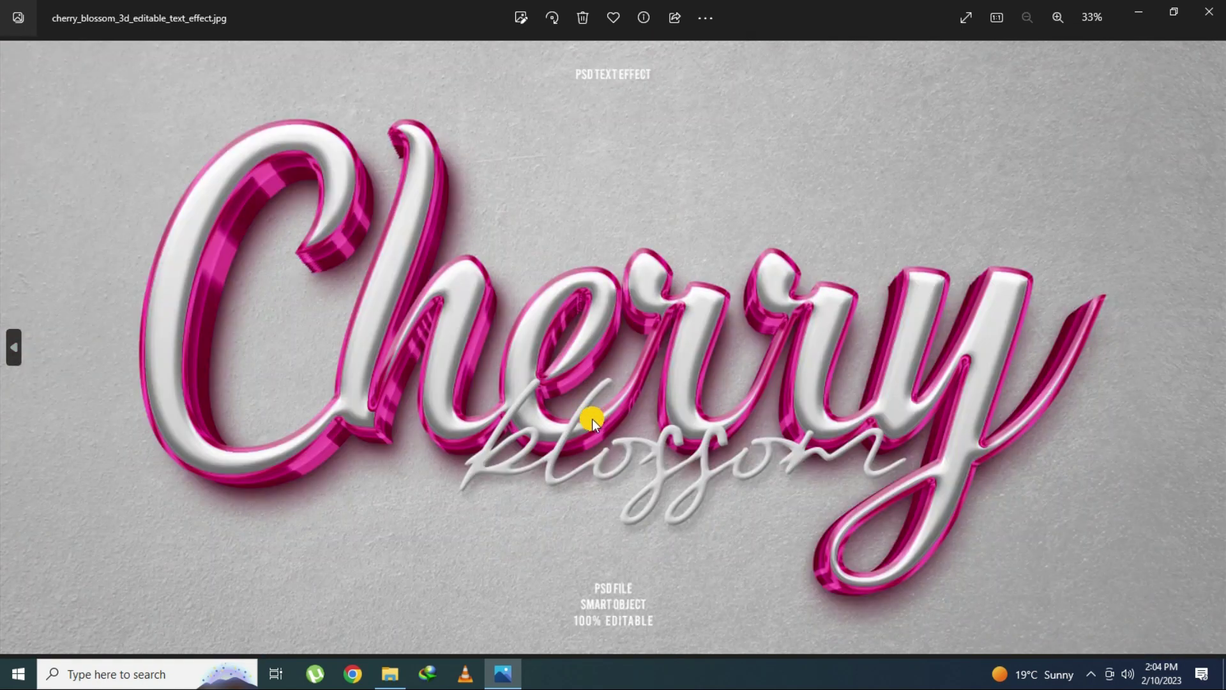
- Inspect the Cherry Blossom lettering up close, then show the whole image again
scroll(530, 358, up, 1)
scroll(364, 315, up, 1)
mouse_move(364, 315)
mouse_down()
mouse_move(482, 457)
mouse_move(713, 401)
mouse_move(711, 323)
mouse_move(498, 300)
mouse_up()
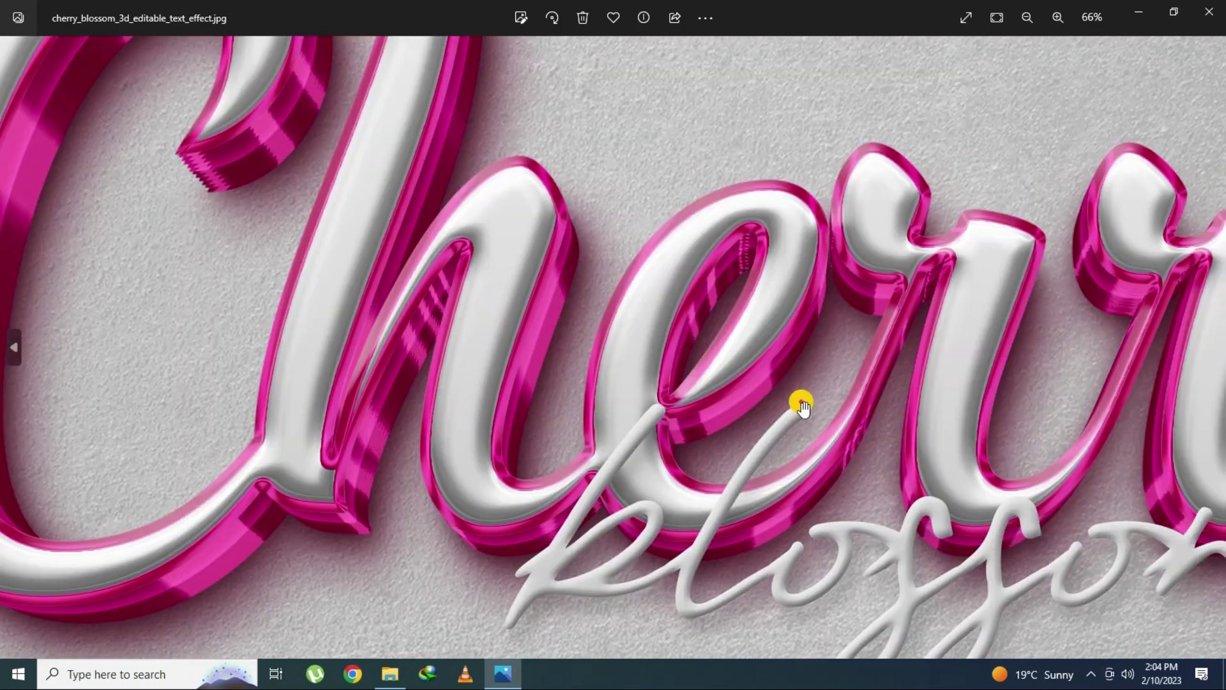
drag(799, 402, 551, 414)
mouse_move(958, 447)
mouse_down()
mouse_move(690, 438)
mouse_move(651, 285)
mouse_move(556, 295)
mouse_move(538, 392)
mouse_move(418, 392)
mouse_up()
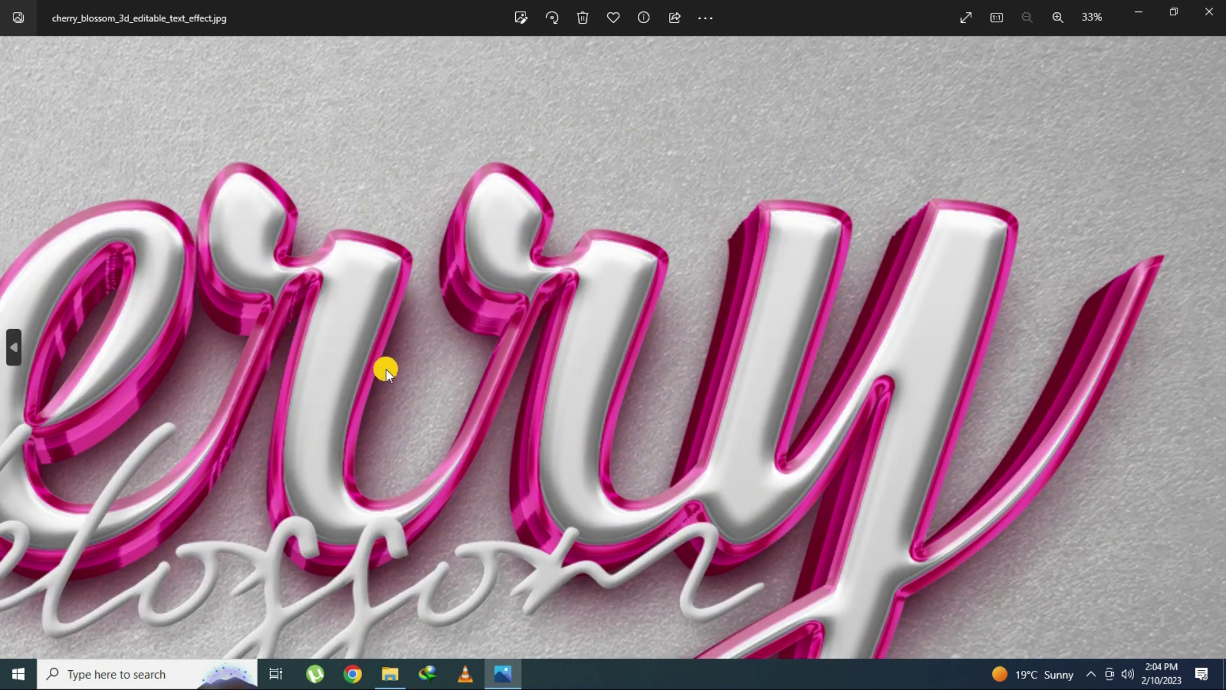
double_click(385, 369)
- View the Cute preview enlarged, panning to the PSD Text Effect banner
key(Right)
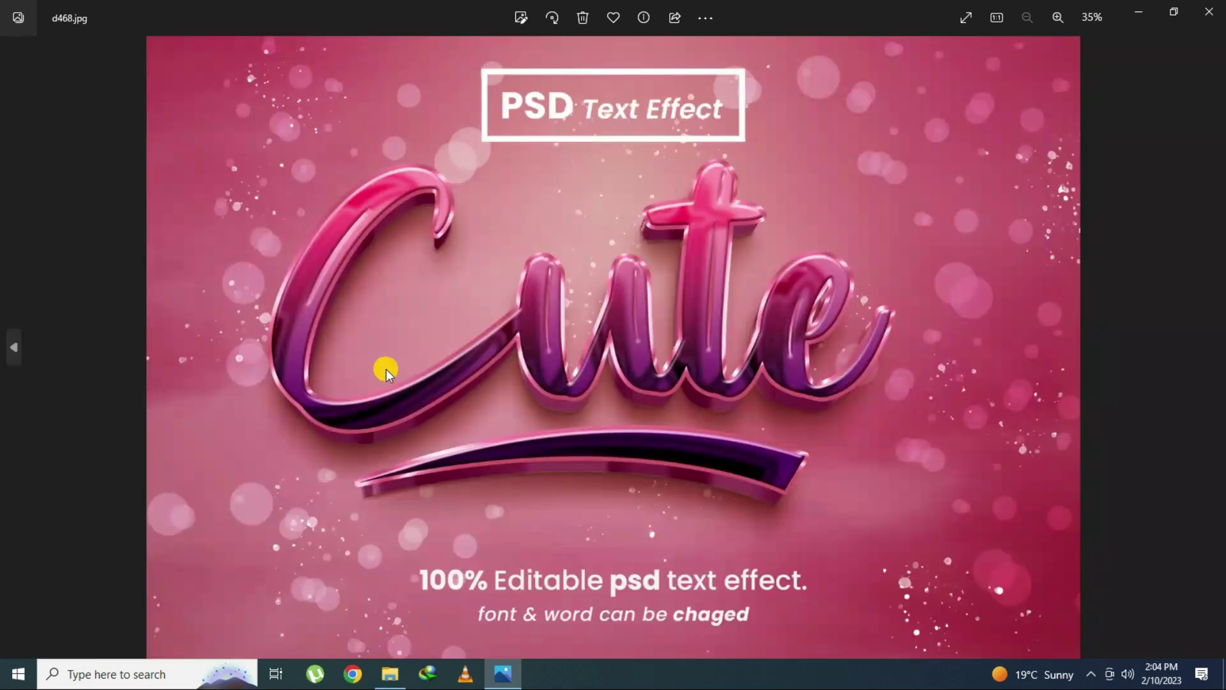
double_click(575, 371)
mouse_move(575, 371)
mouse_down()
mouse_move(594, 449)
mouse_move(745, 411)
mouse_move(701, 311)
mouse_up()
mouse_move(842, 449)
mouse_down()
mouse_move(681, 468)
mouse_move(772, 471)
mouse_move(744, 347)
mouse_move(824, 480)
mouse_move(889, 419)
mouse_move(652, 339)
mouse_move(257, 344)
mouse_move(767, 383)
mouse_move(482, 572)
mouse_up()
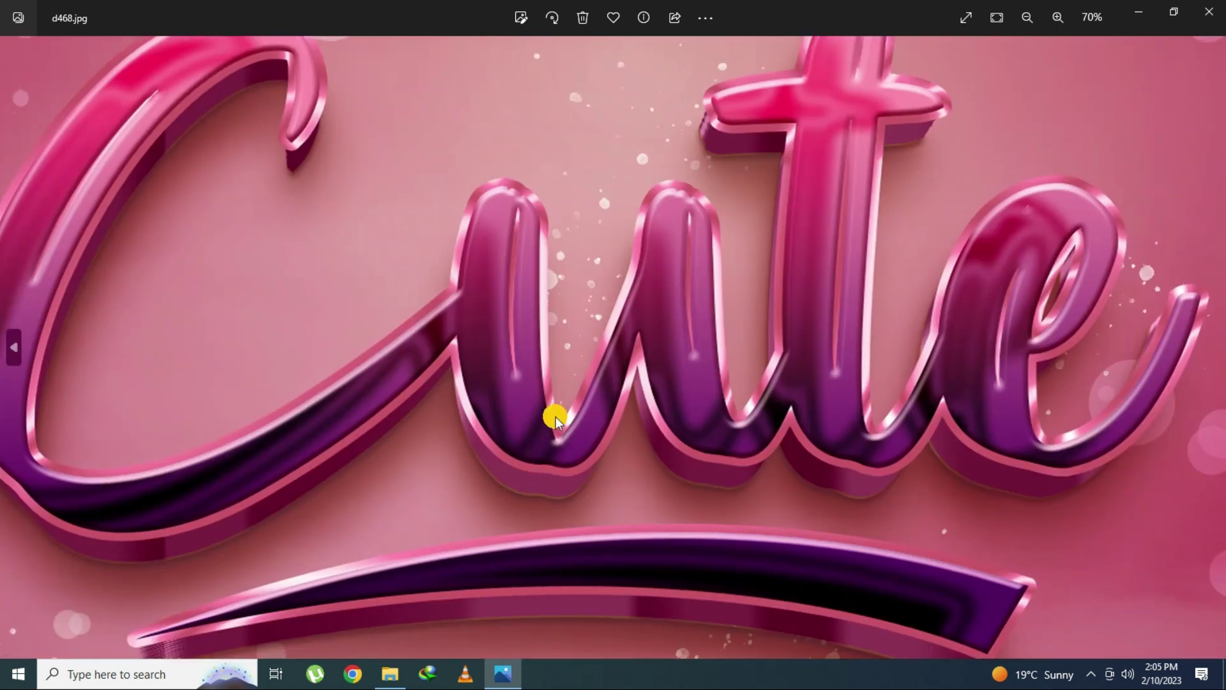
scroll(555, 421, down, 3)
- Inspect the FILTER preview up close across its letters, then refit it
key(Right)
scroll(397, 397, up, 3)
mouse_move(295, 380)
mouse_down()
mouse_move(788, 392)
mouse_move(745, 392)
mouse_move(786, 404)
mouse_move(590, 410)
mouse_up()
mouse_move(682, 418)
mouse_down()
mouse_move(802, 416)
mouse_move(597, 429)
mouse_up()
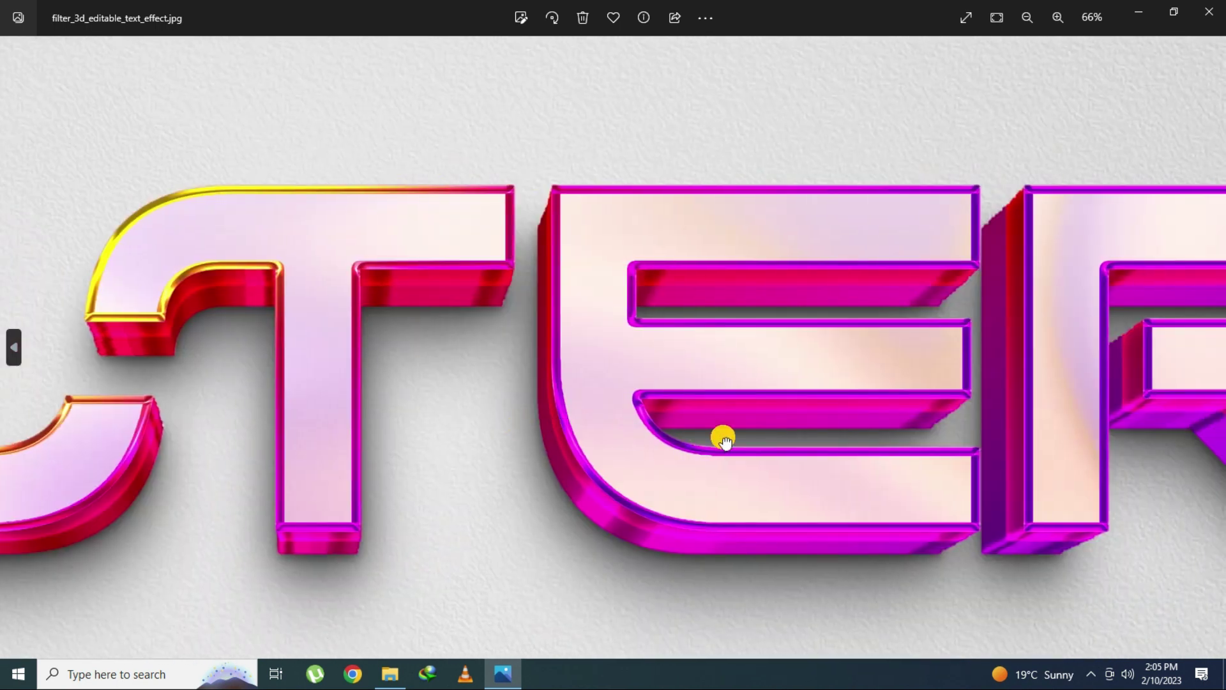
drag(722, 435, 345, 438)
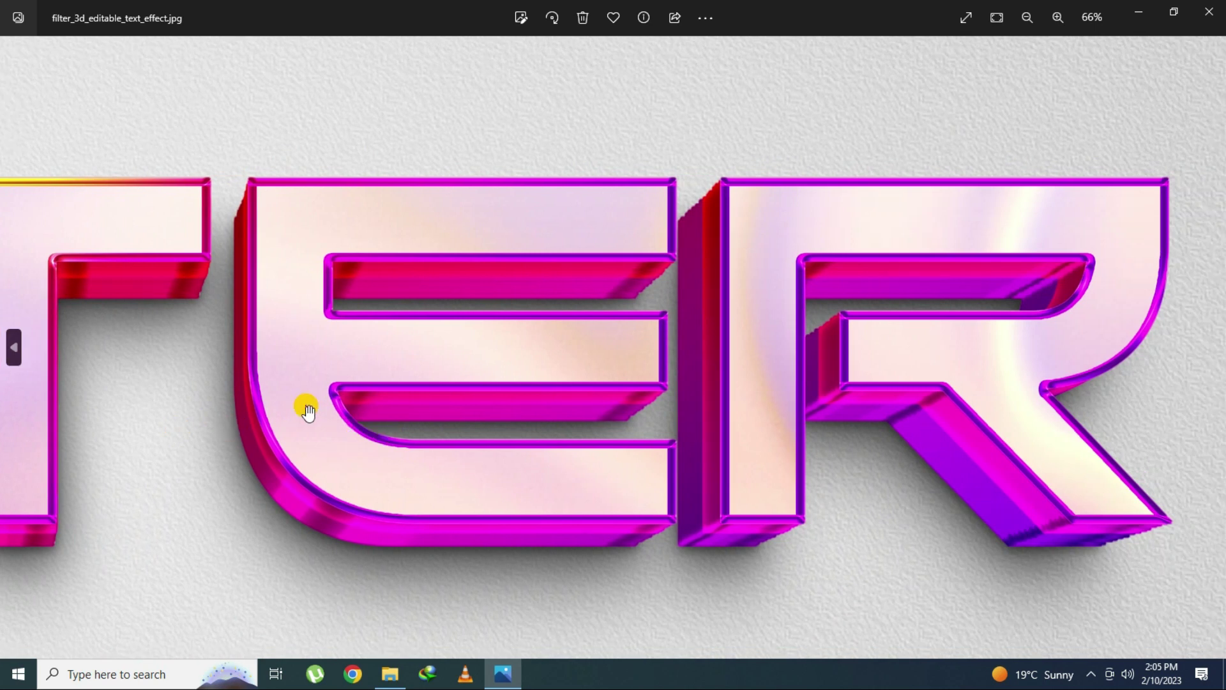
double_click(400, 381)
- Zoom into the Funny preview, pan to the y descender, then fit it
key(Right)
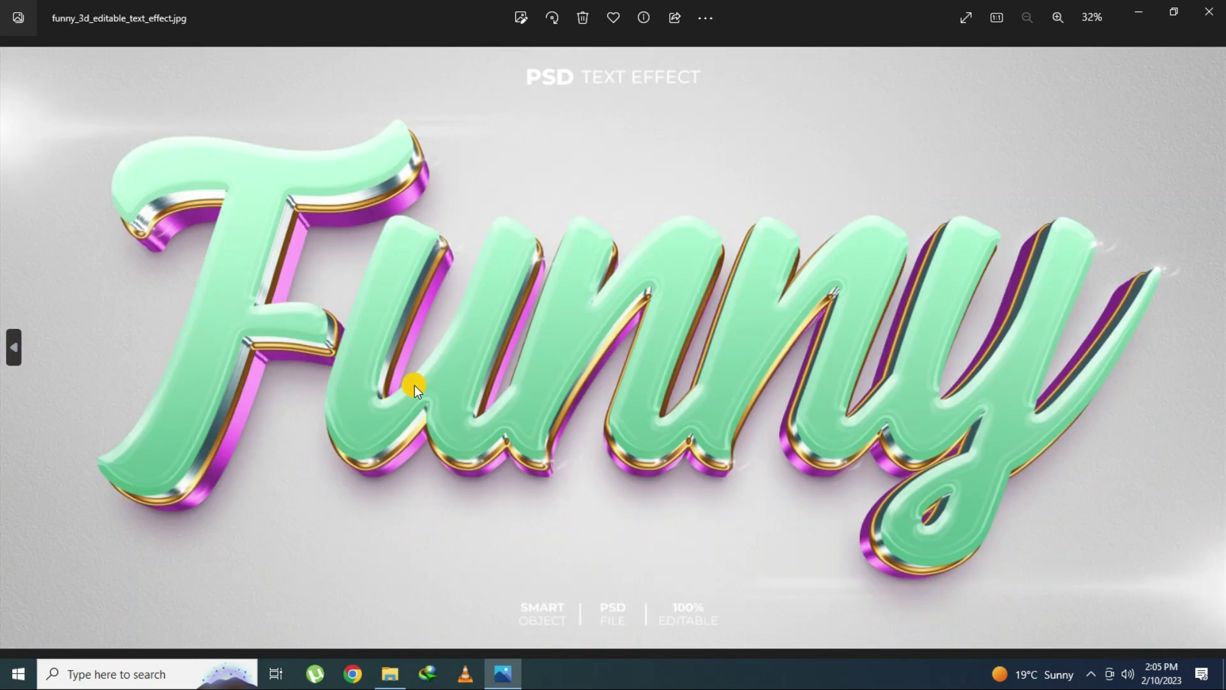
scroll(420, 387, up, 3)
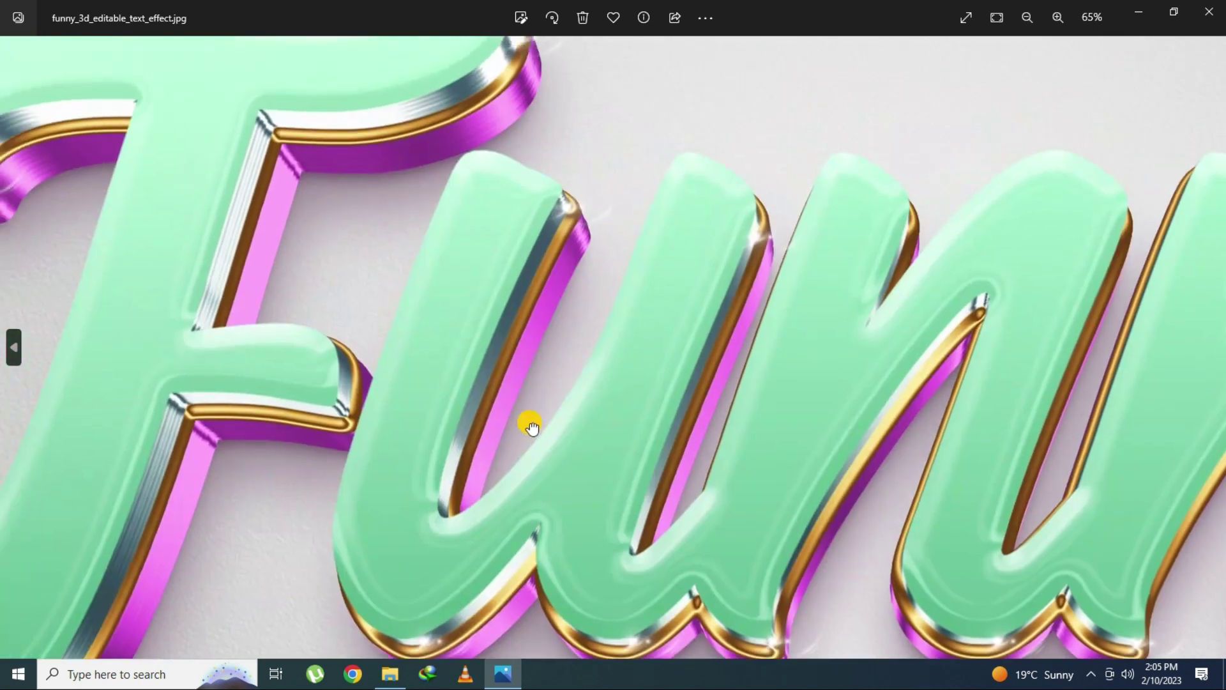
mouse_move(529, 419)
mouse_down()
mouse_move(661, 512)
mouse_move(544, 342)
mouse_up()
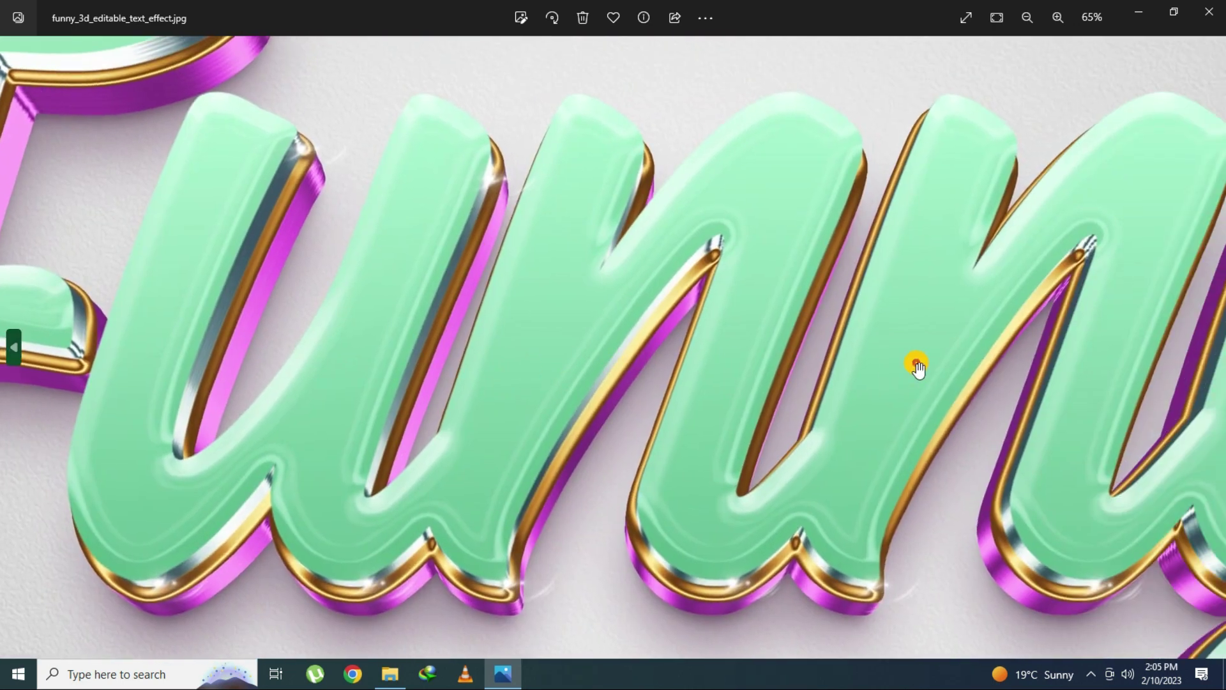
drag(917, 364, 473, 382)
drag(777, 402, 607, 402)
mouse_move(676, 383)
mouse_down()
mouse_move(638, 265)
mouse_move(650, 369)
mouse_up()
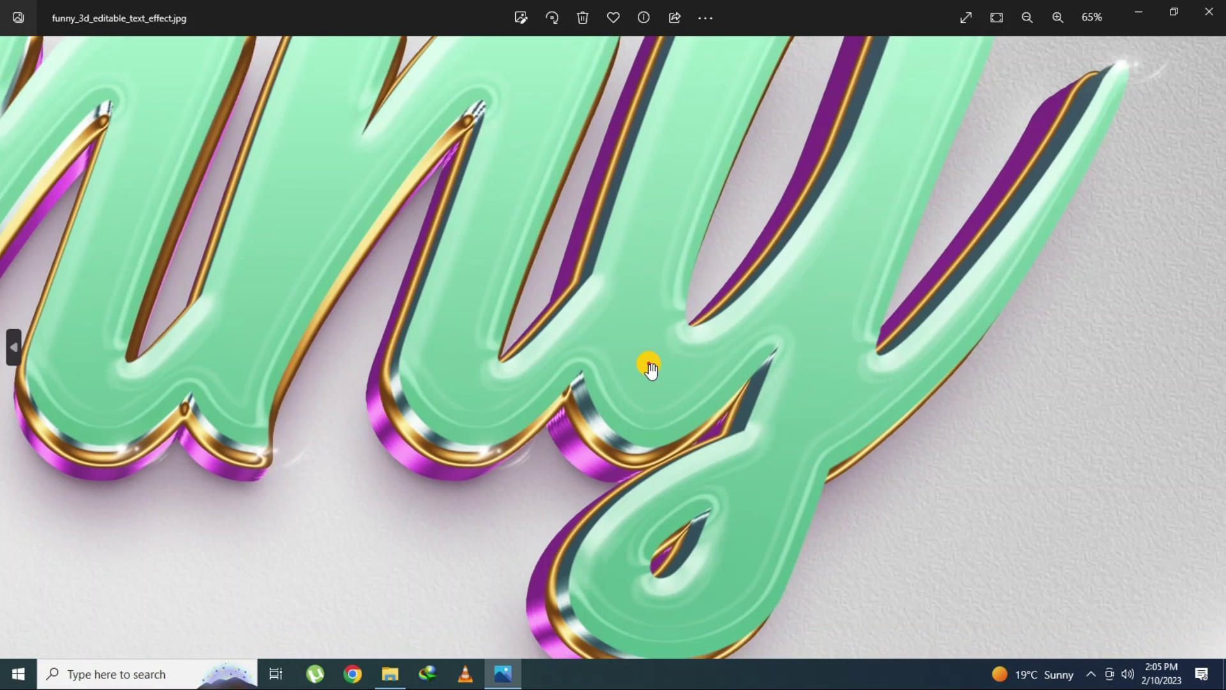
key(ctrl+0)
- Inspect the Latter preview enlarged, from the L swoosh to the ter letters
key(Right)
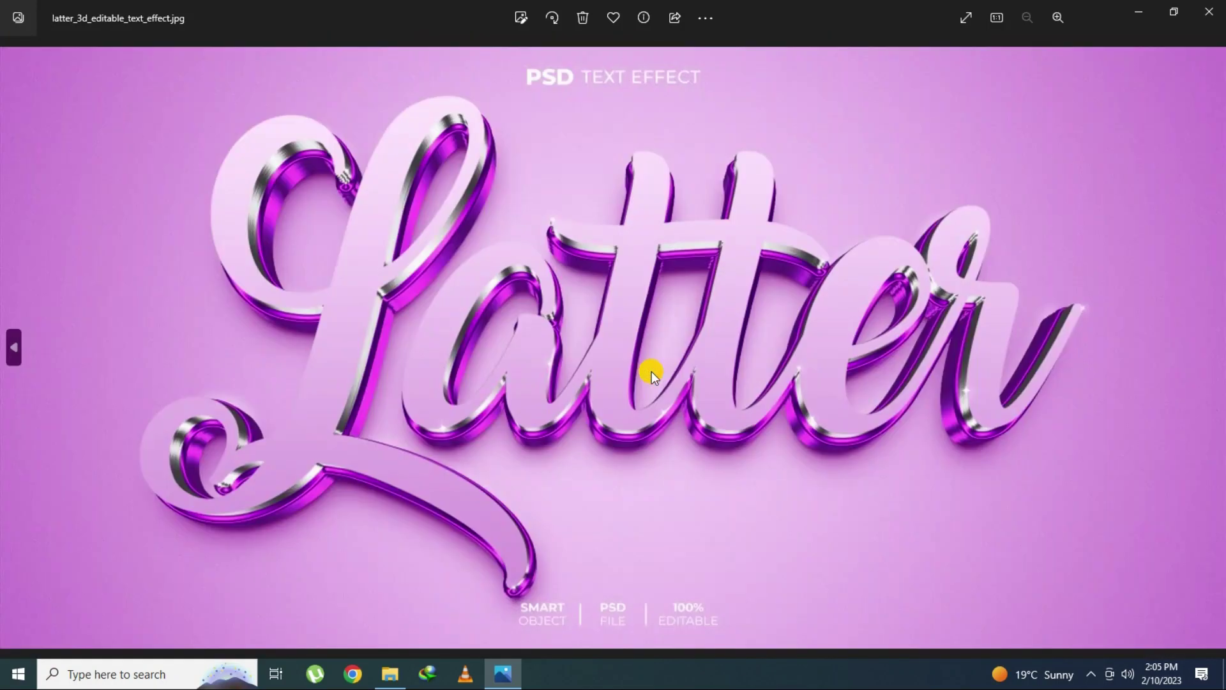
scroll(561, 405, up, 3)
mouse_move(454, 321)
mouse_down()
mouse_move(479, 528)
mouse_move(705, 409)
mouse_move(706, 235)
mouse_up()
mouse_move(739, 607)
mouse_down()
mouse_move(739, 438)
mouse_move(623, 309)
mouse_move(549, 432)
mouse_up()
mouse_move(794, 296)
mouse_down()
mouse_move(638, 465)
mouse_move(612, 527)
mouse_up()
mouse_move(742, 489)
mouse_down()
mouse_move(481, 358)
mouse_move(536, 366)
mouse_up()
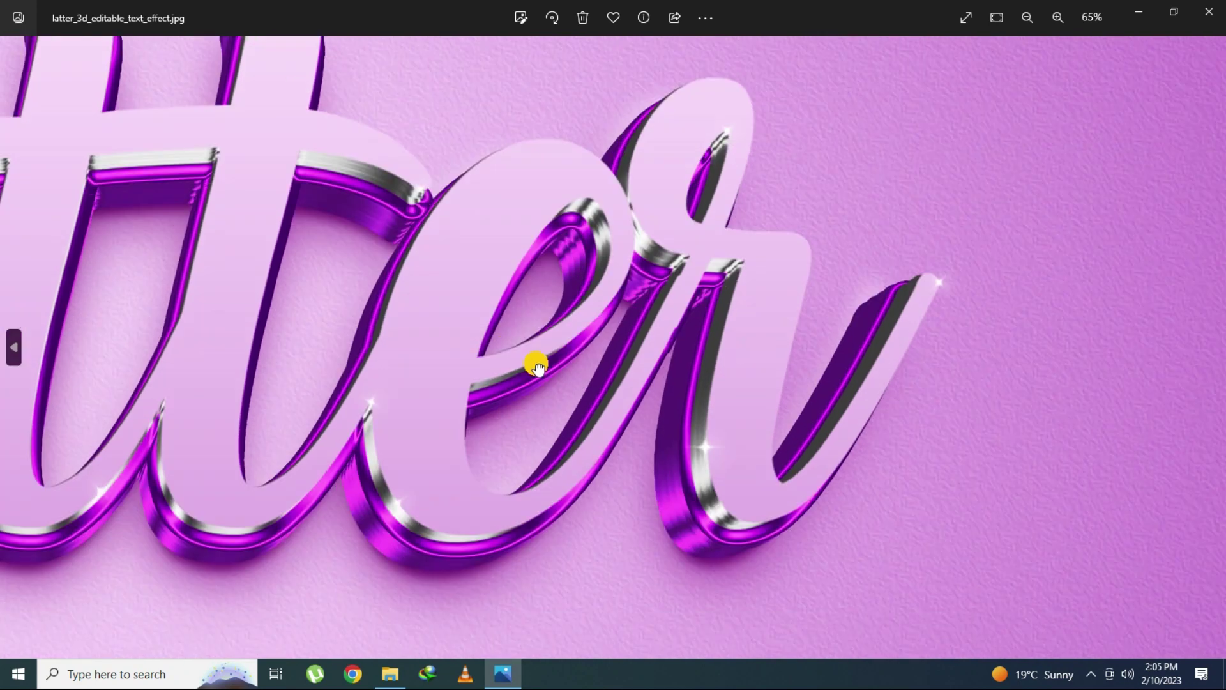
scroll(537, 366, down, 5)
- Inspect the OFFER preview up close, including the brick wall above
key(Right)
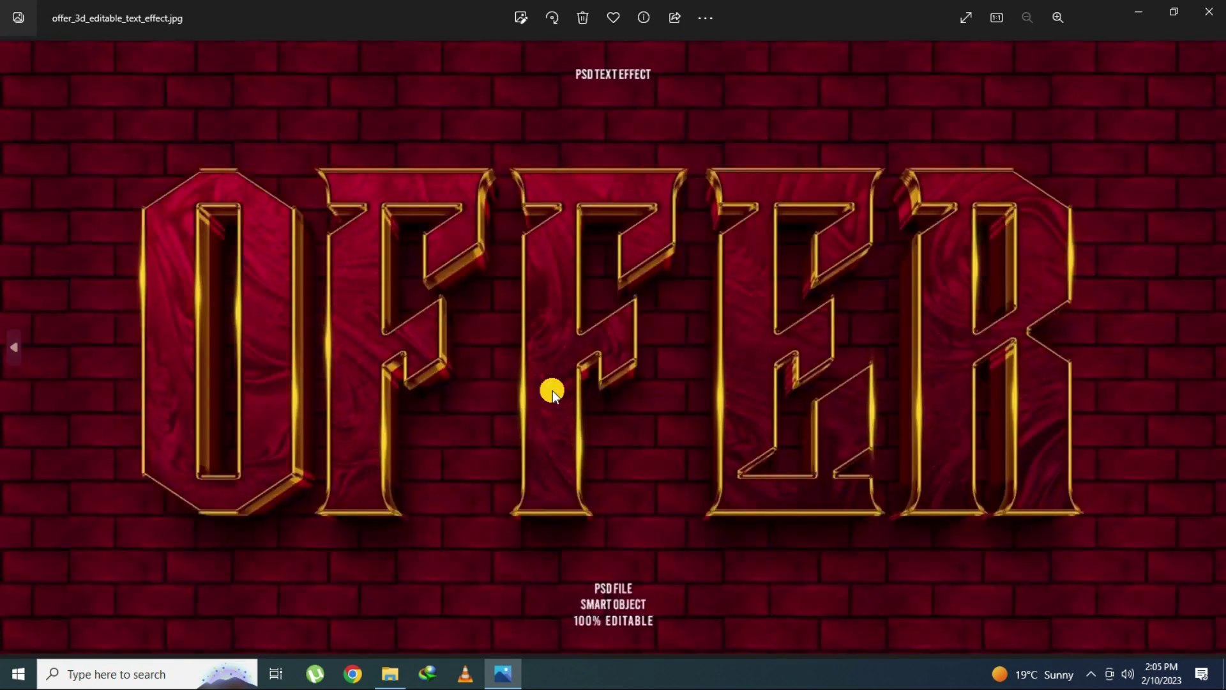
scroll(323, 335, up, 3)
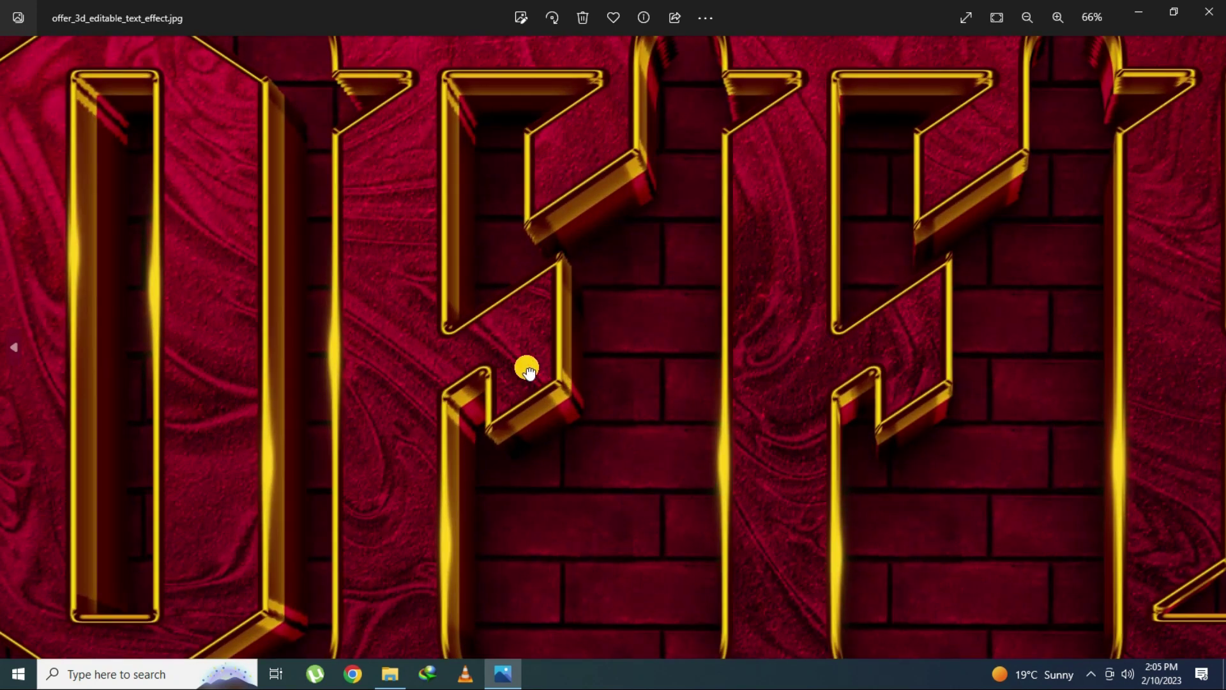
scroll(627, 383, down, 1)
mouse_move(628, 383)
mouse_down()
mouse_move(582, 518)
mouse_move(265, 271)
mouse_up()
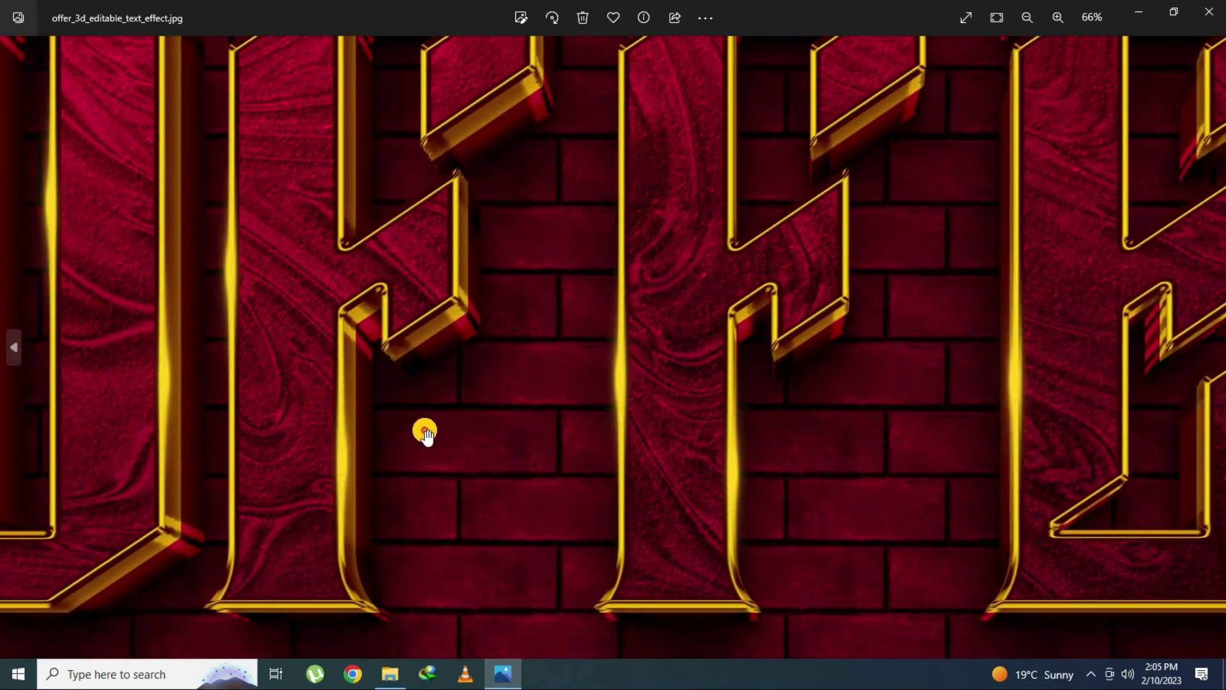
mouse_move(429, 359)
mouse_down()
mouse_move(545, 367)
mouse_move(663, 414)
mouse_move(443, 466)
mouse_move(166, 469)
mouse_up()
drag(509, 456, 317, 445)
mouse_move(383, 417)
mouse_down()
mouse_move(336, 255)
mouse_move(381, 578)
mouse_move(427, 457)
mouse_up()
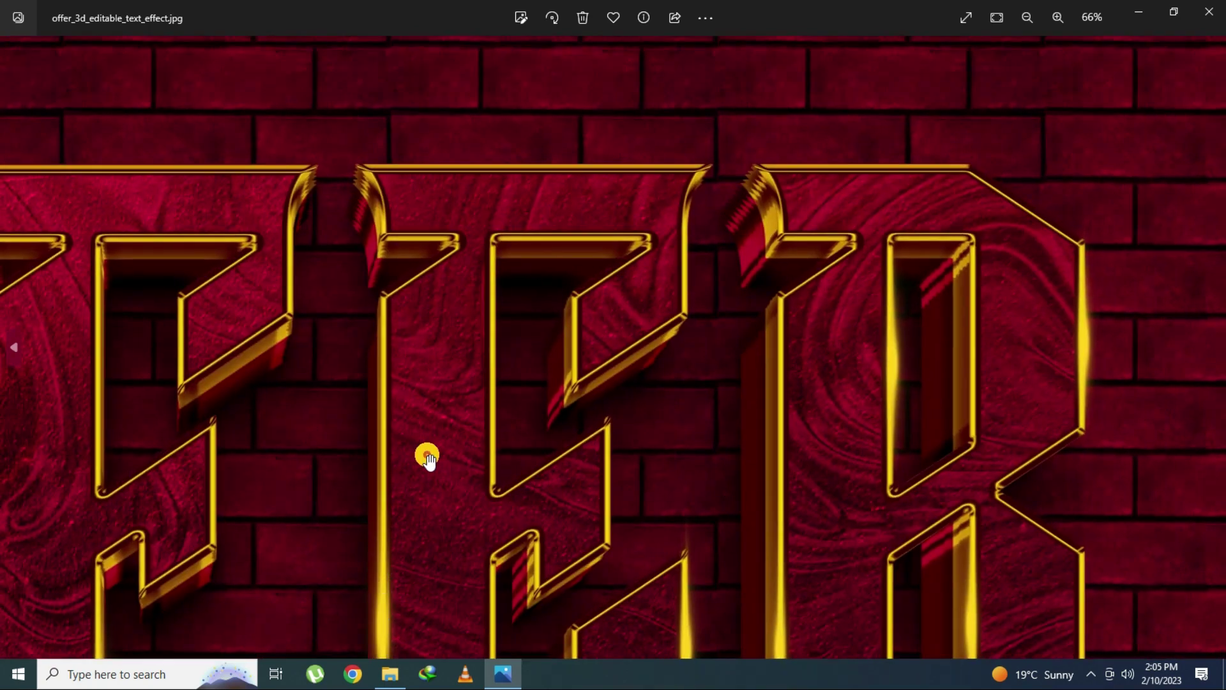
scroll(427, 455, down, 2)
- Zoom into the Smooth preview, pan across to the ooth letters, then refit
key(Right)
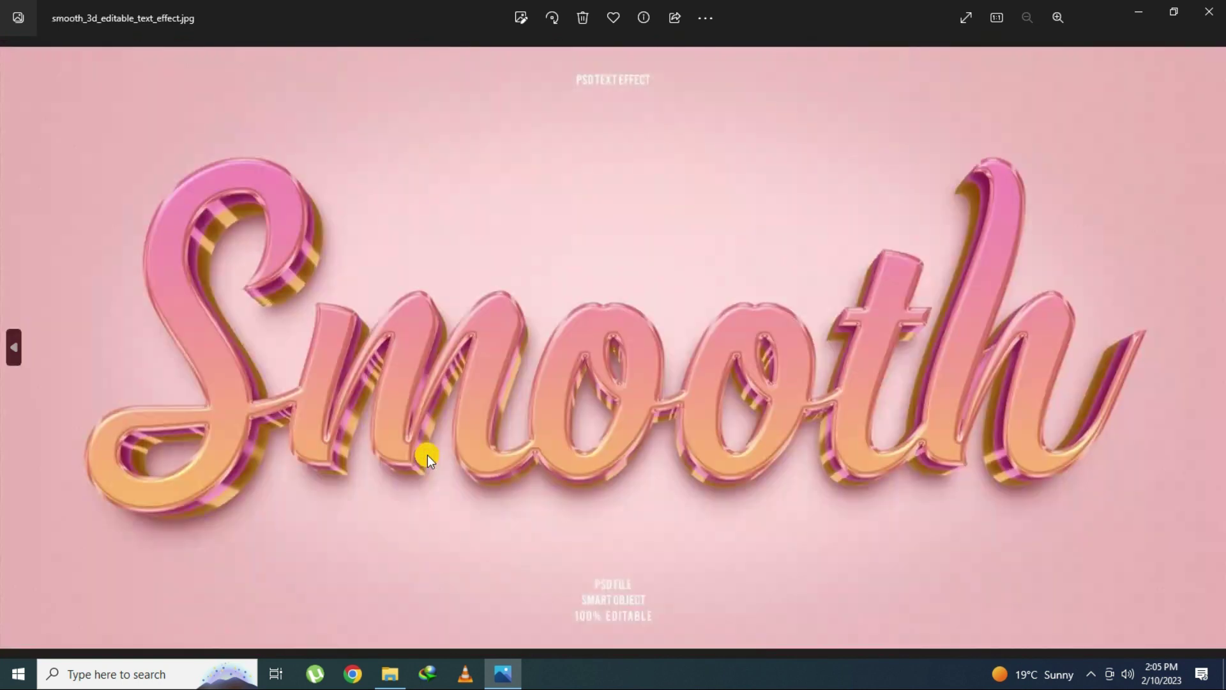
scroll(461, 421, up, 1)
scroll(462, 419, up, 1)
mouse_move(421, 314)
mouse_down()
mouse_move(534, 453)
mouse_move(816, 383)
mouse_move(759, 300)
mouse_move(739, 405)
mouse_move(392, 404)
mouse_up()
drag(696, 438, 492, 405)
drag(602, 424, 417, 421)
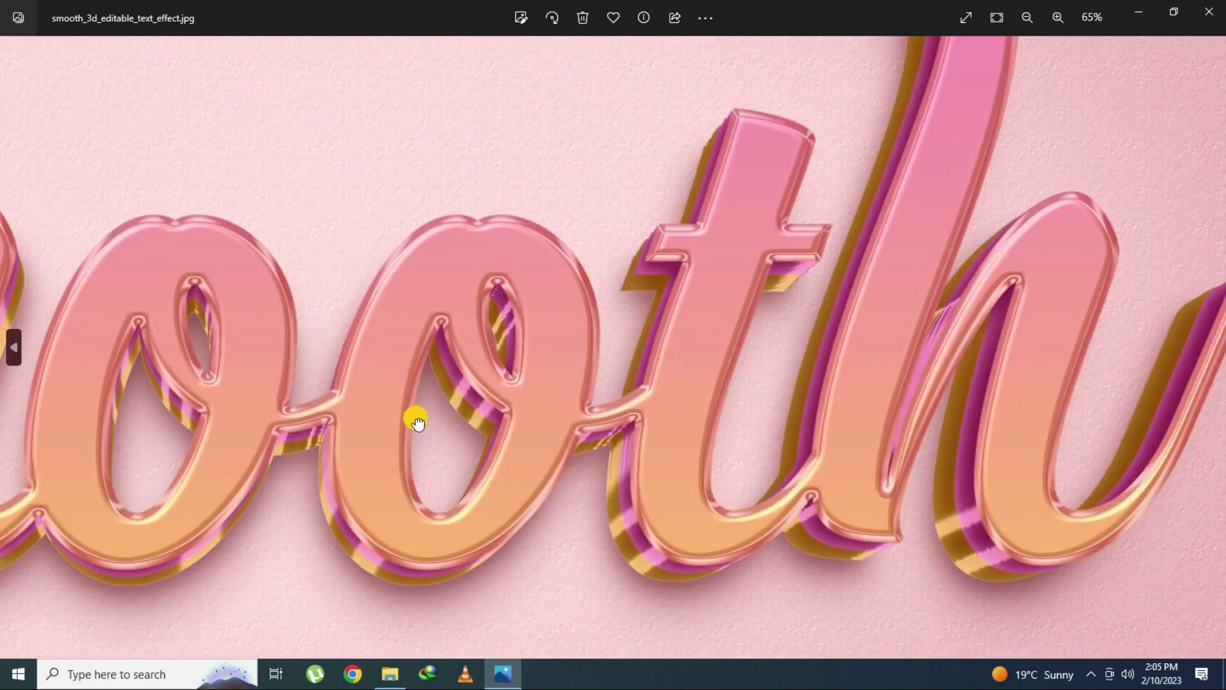
mouse_move(671, 441)
mouse_down()
mouse_move(470, 457)
mouse_move(438, 569)
mouse_move(585, 396)
mouse_move(568, 384)
mouse_up()
double_click(567, 383)
- Zoom into the Social preview across the ocia letters, then refit it
key(Right)
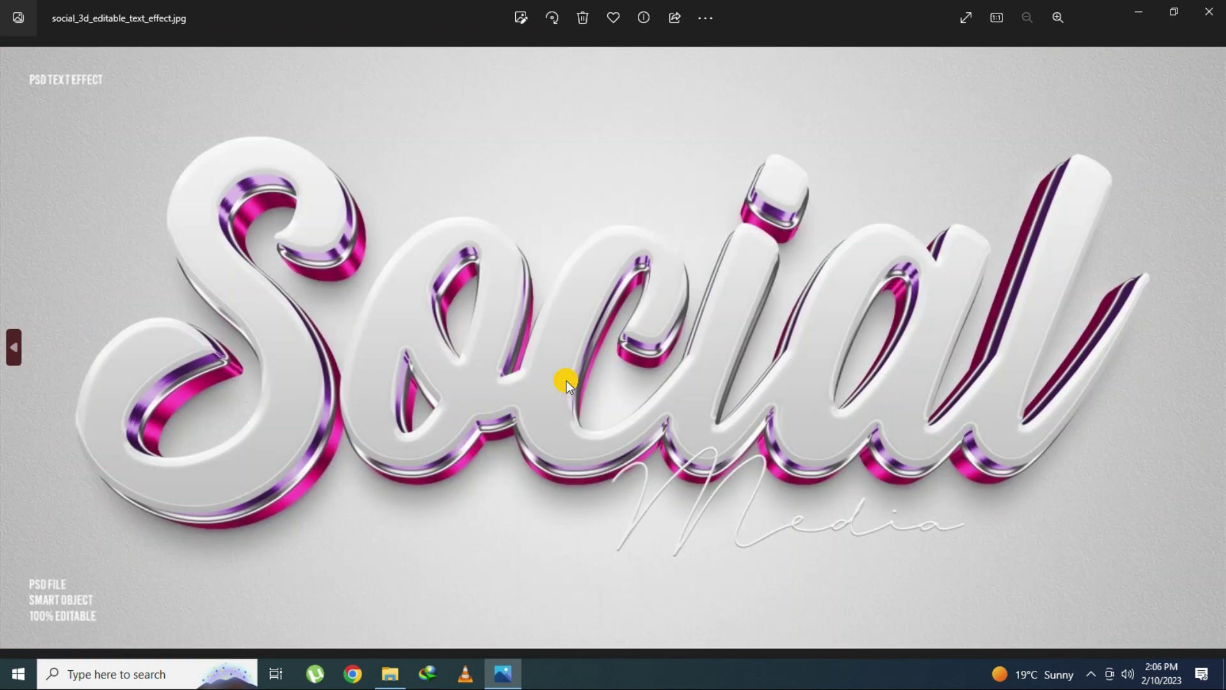
double_click(366, 313)
mouse_move(467, 313)
mouse_down()
mouse_move(476, 205)
mouse_move(566, 247)
mouse_move(460, 336)
mouse_move(815, 359)
mouse_move(454, 465)
mouse_move(198, 392)
mouse_move(459, 274)
mouse_move(565, 247)
mouse_up()
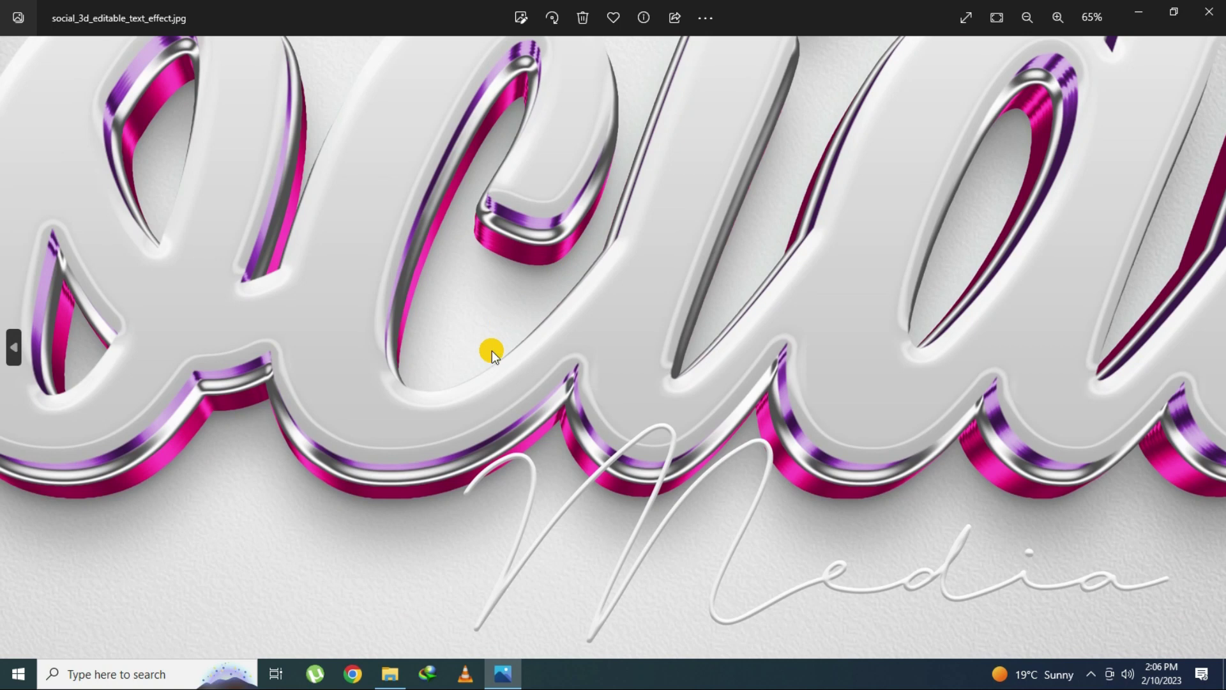
double_click(492, 351)
- Inspect the STACK preview enlarged from STA to ACK, then refit it
key(Right)
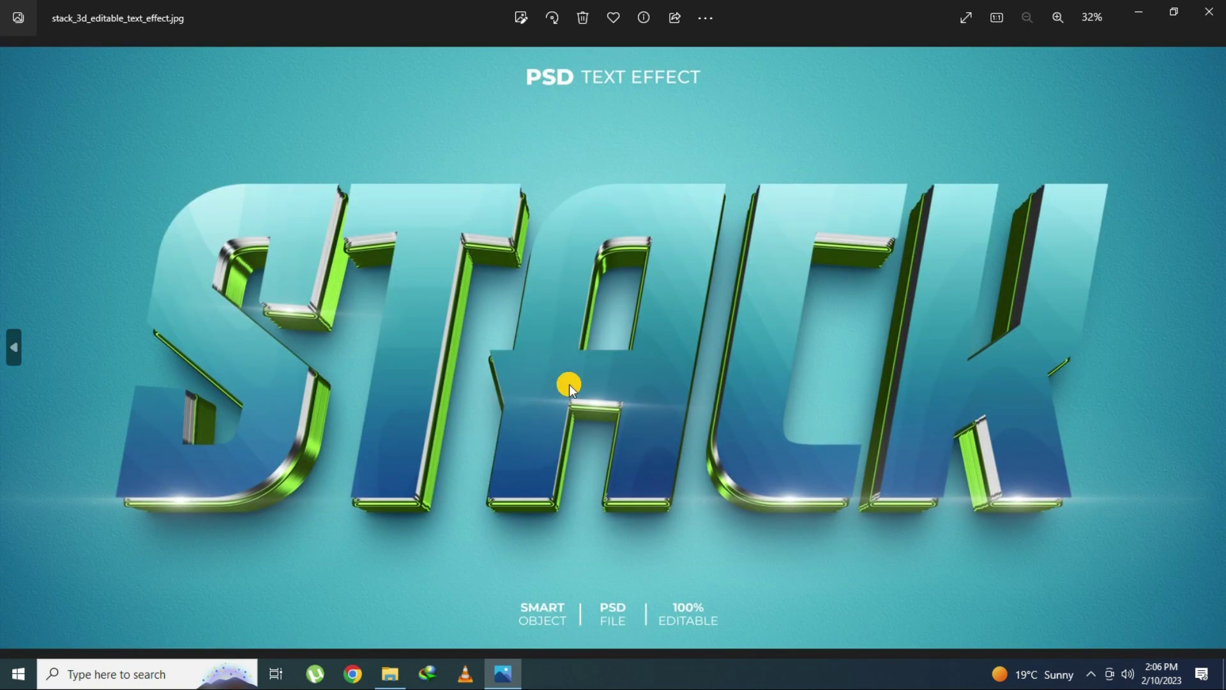
double_click(569, 384)
mouse_move(296, 326)
mouse_down()
mouse_move(351, 514)
mouse_move(559, 406)
mouse_move(709, 274)
mouse_move(430, 313)
mouse_up()
mouse_move(958, 358)
mouse_down()
mouse_move(520, 410)
mouse_move(284, 483)
mouse_up()
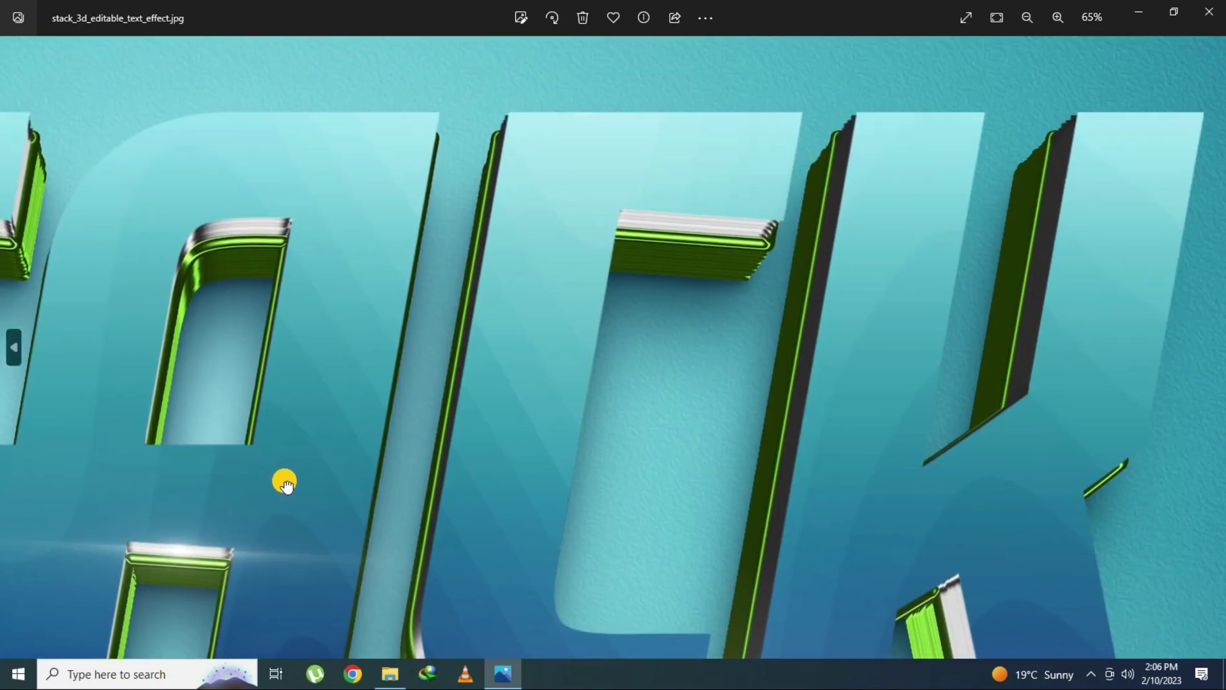
drag(401, 458, 349, 341)
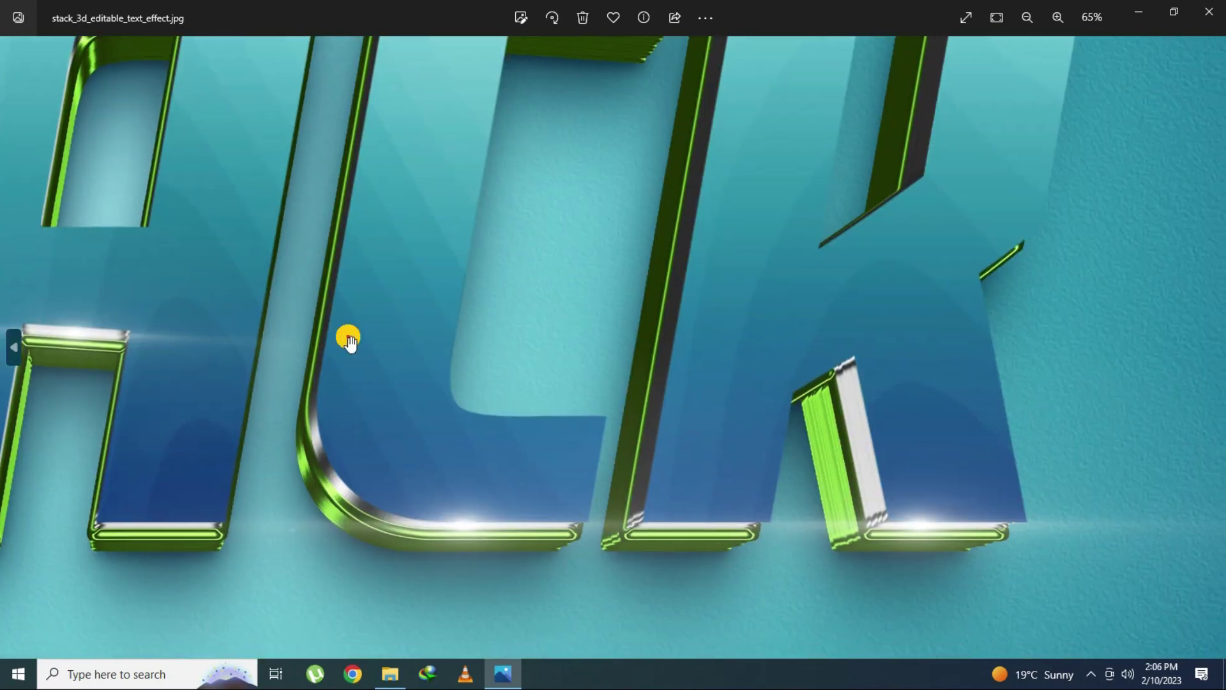
double_click(389, 365)
- Zoom into the TEAM preview and pan across to the AM letters
key(Right)
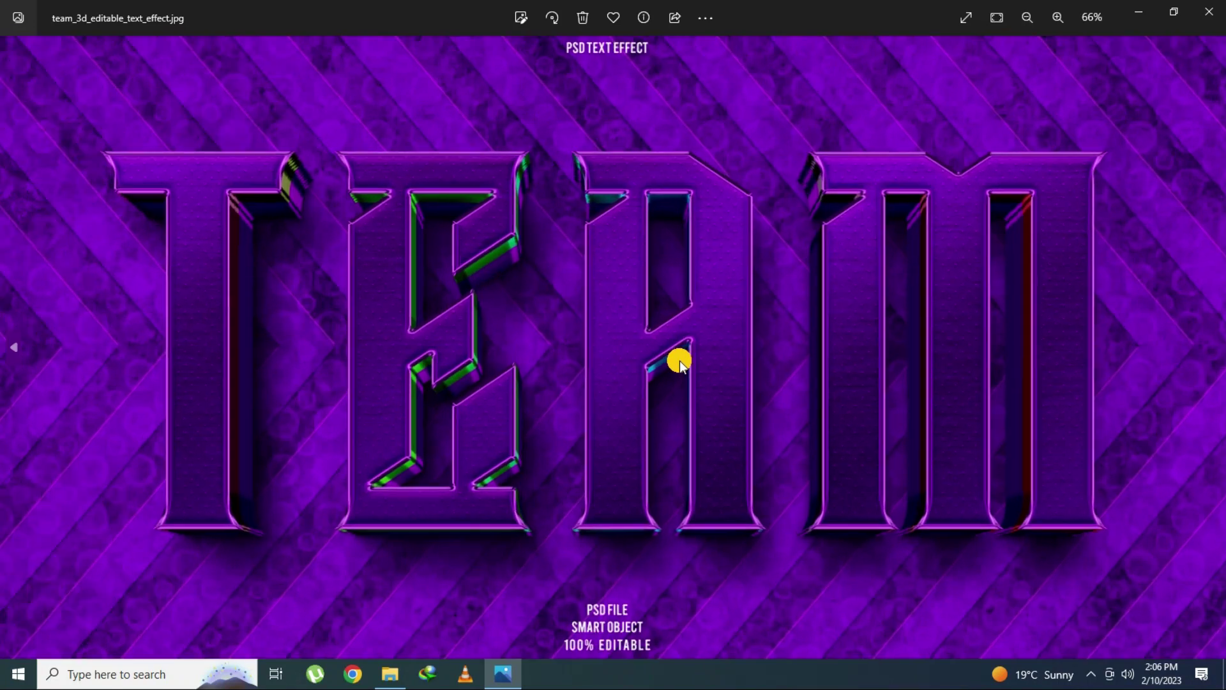
double_click(680, 362)
mouse_move(696, 381)
mouse_down()
mouse_move(712, 403)
mouse_move(918, 260)
mouse_move(873, 303)
mouse_up()
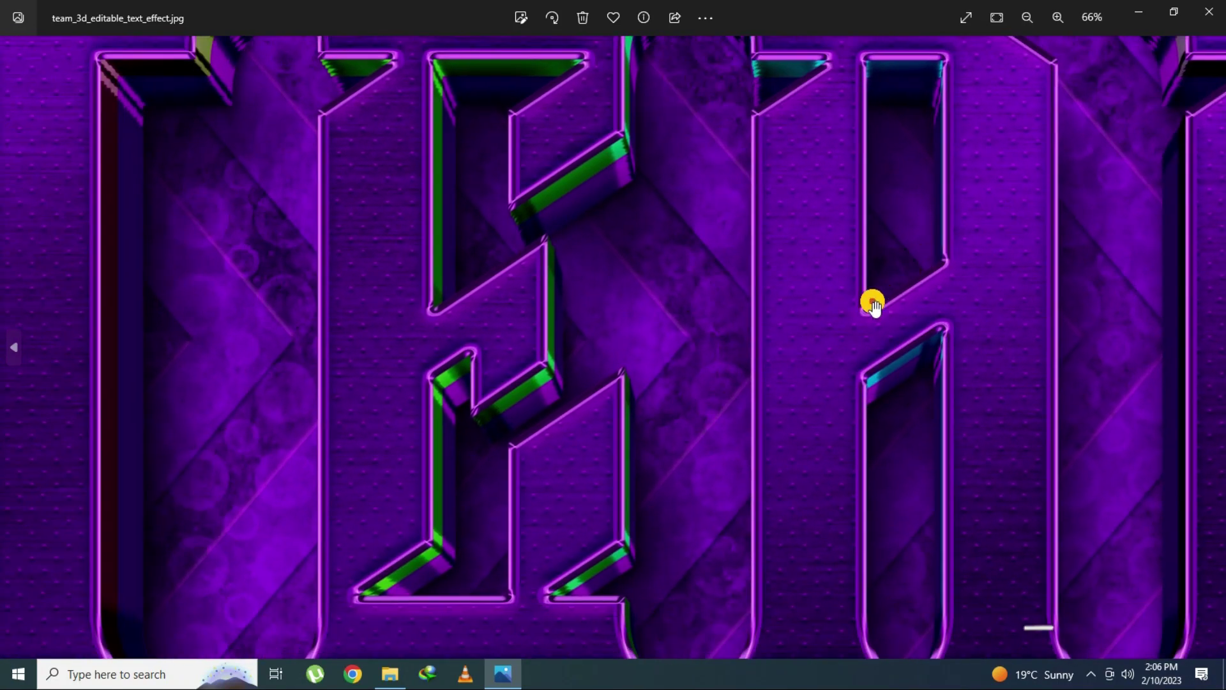
mouse_move(411, 404)
mouse_down()
mouse_move(503, 345)
mouse_move(402, 488)
mouse_up()
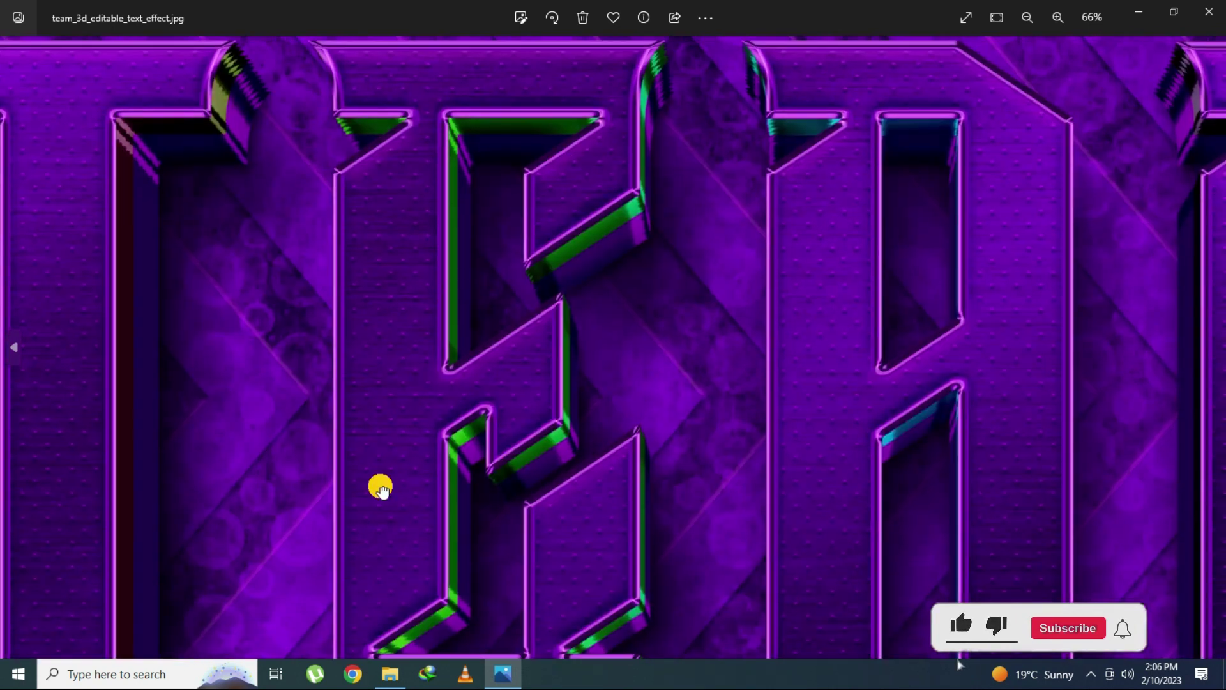
mouse_move(635, 500)
mouse_down()
mouse_move(347, 386)
mouse_move(167, 268)
mouse_up()
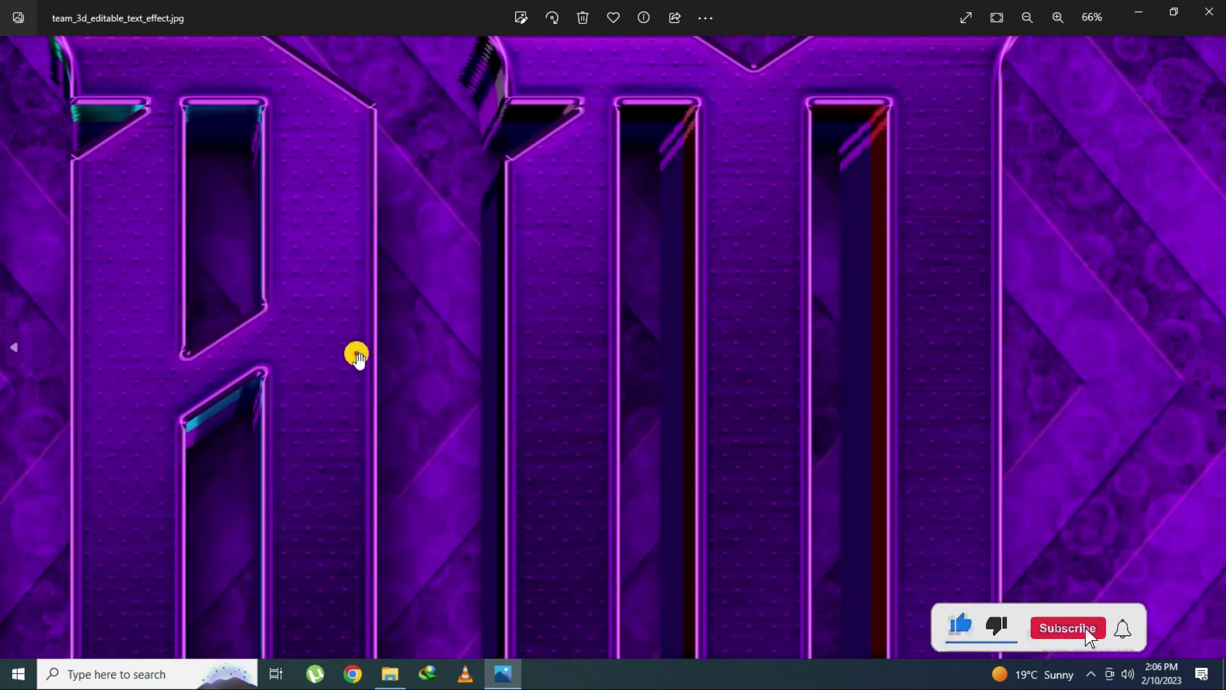
double_click(427, 387)
- Zoom into the Tuned preview and look across its lettering
key(Right)
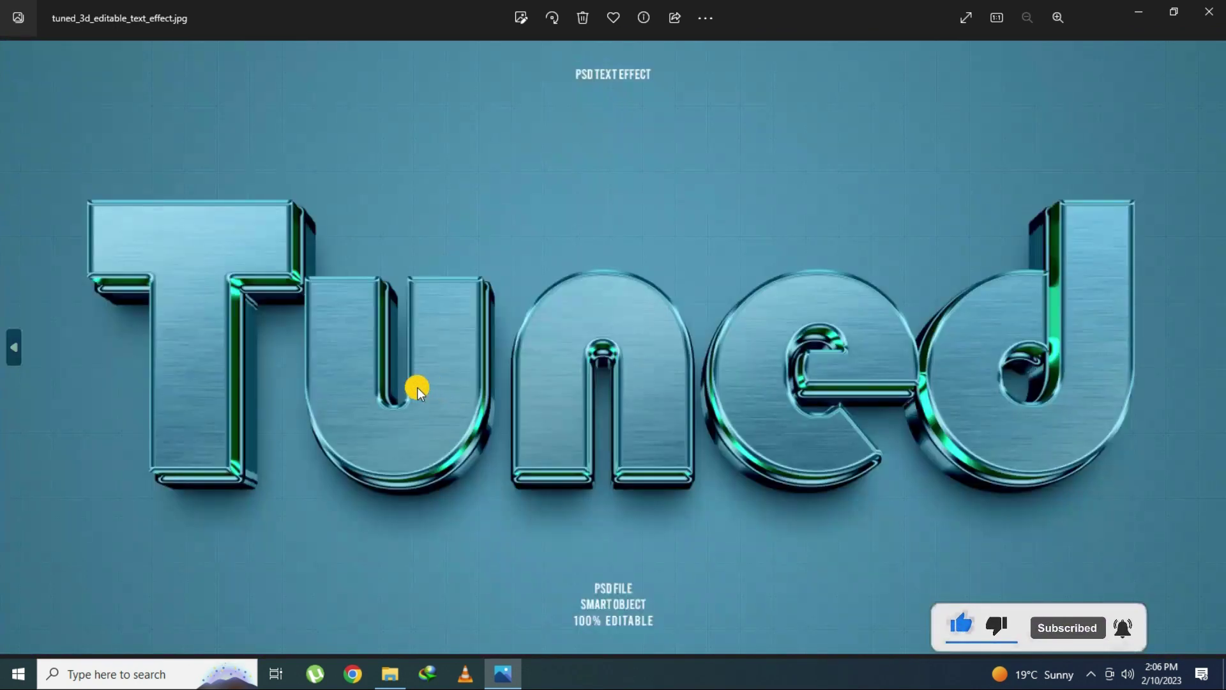
double_click(610, 418)
mouse_move(293, 348)
mouse_down()
mouse_move(630, 452)
mouse_move(369, 441)
mouse_up()
mouse_move(757, 449)
mouse_down()
mouse_move(328, 405)
mouse_move(438, 359)
mouse_up()
scroll(438, 359, down, 2)
- View the Uniqe preview enlarged, panning from U, N, I to Q and E
key(Right)
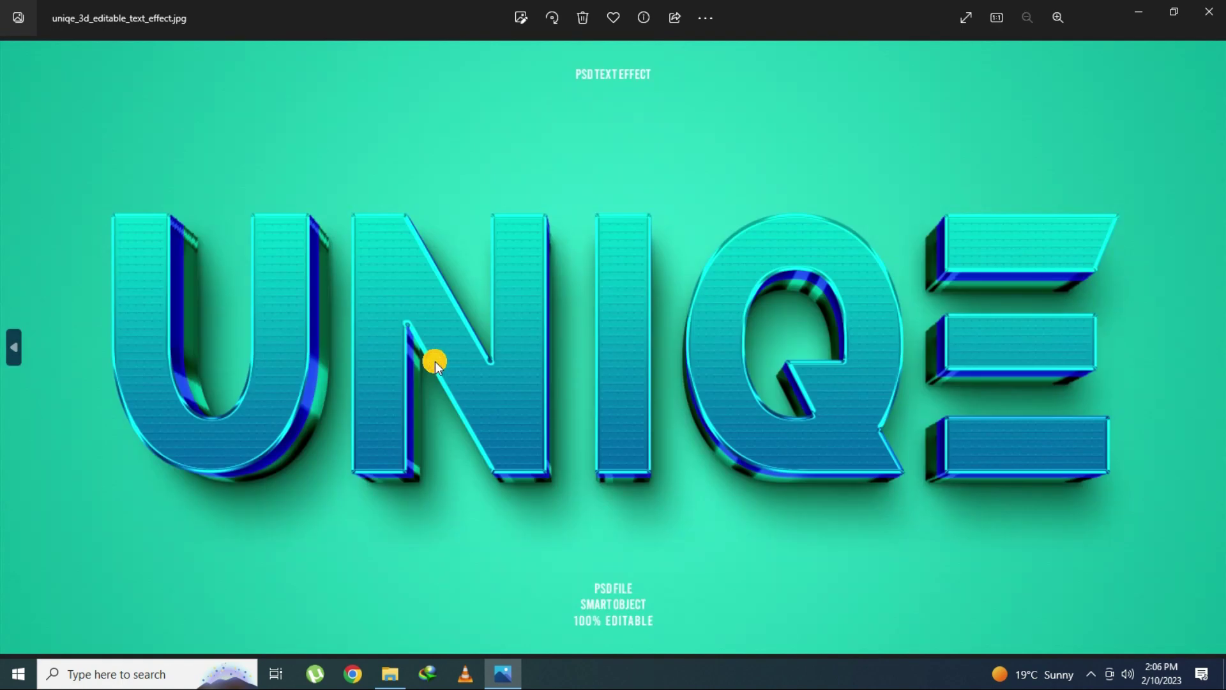
scroll(359, 385, up, 2)
mouse_move(359, 385)
mouse_down()
mouse_move(551, 430)
mouse_move(473, 371)
mouse_move(295, 410)
mouse_up()
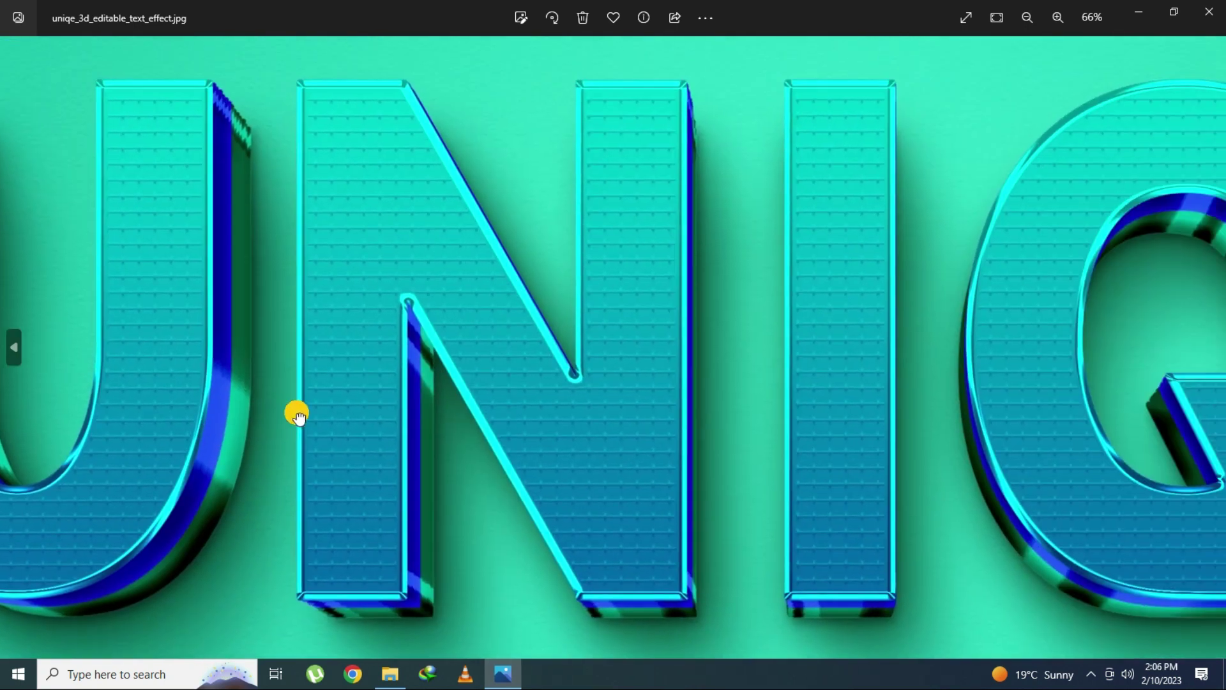
drag(869, 428, 410, 469)
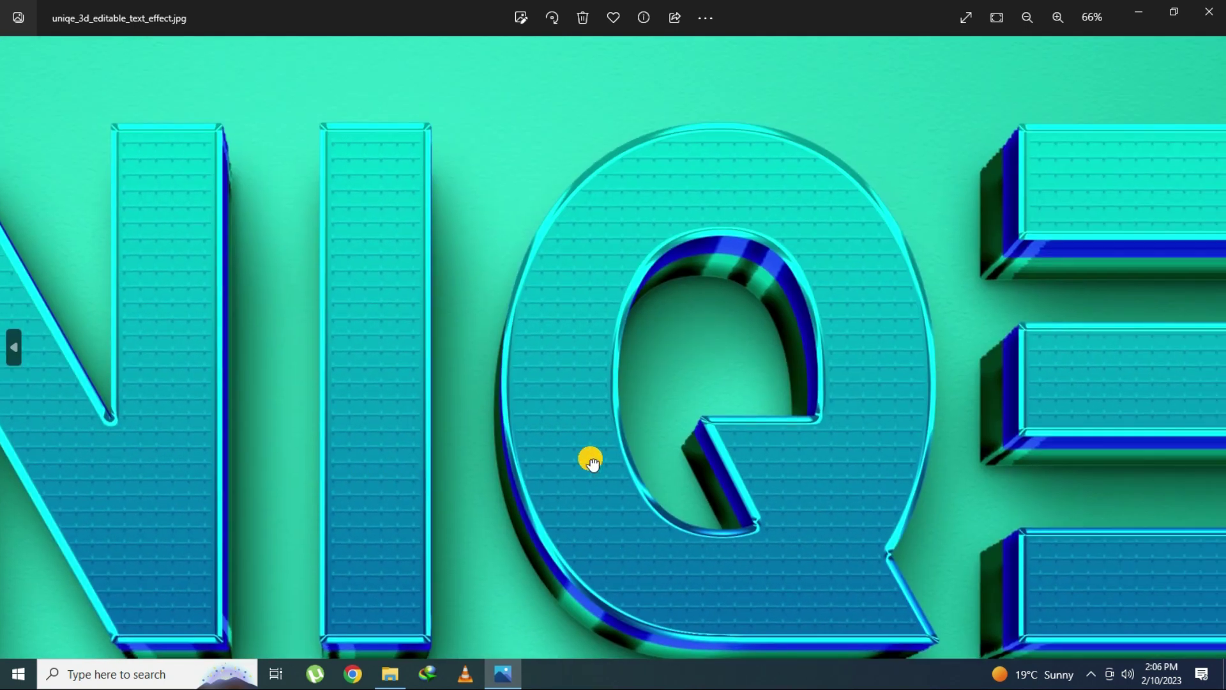
scroll(592, 459, down, 2)
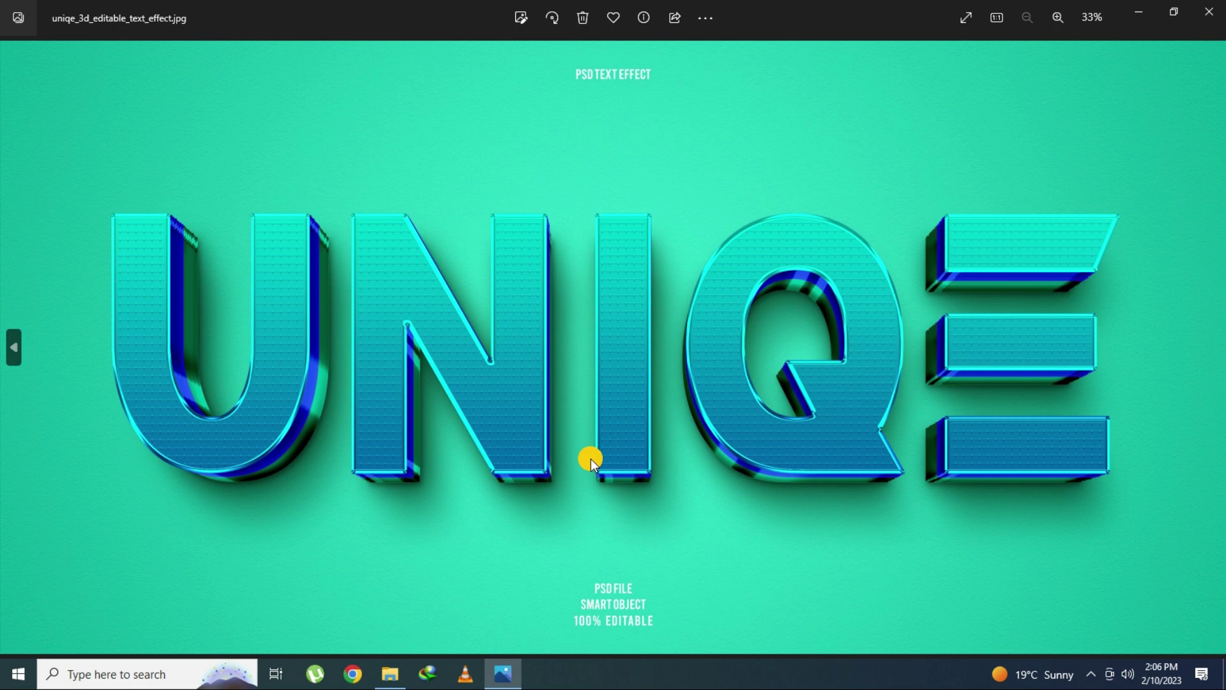
- Close the preview viewer and launch the Queens PSD template in Photoshop CC
click(1209, 12)
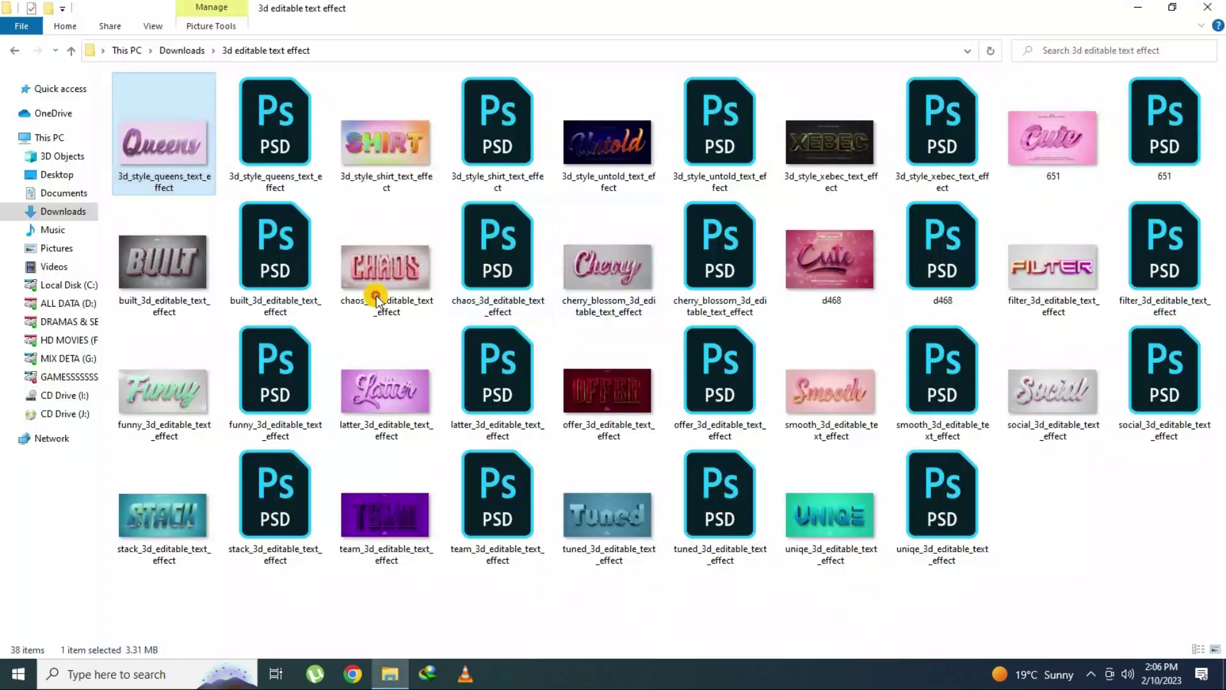
click(294, 166)
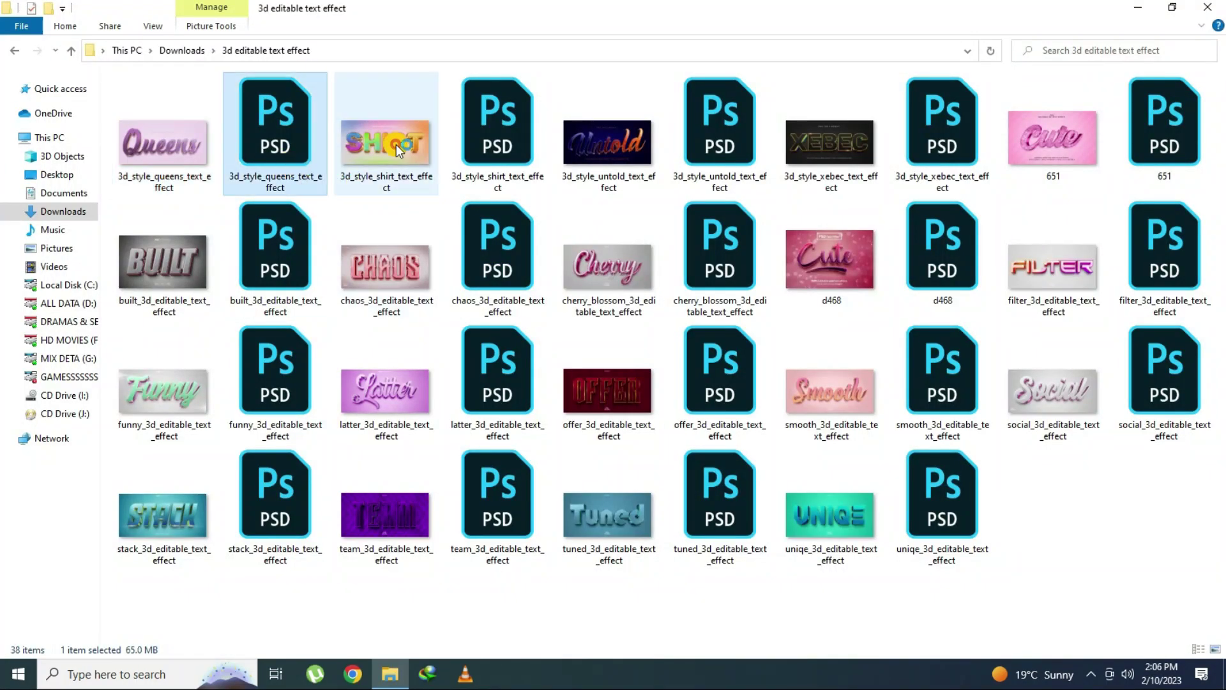
click(404, 176)
mouse_move(488, 230)
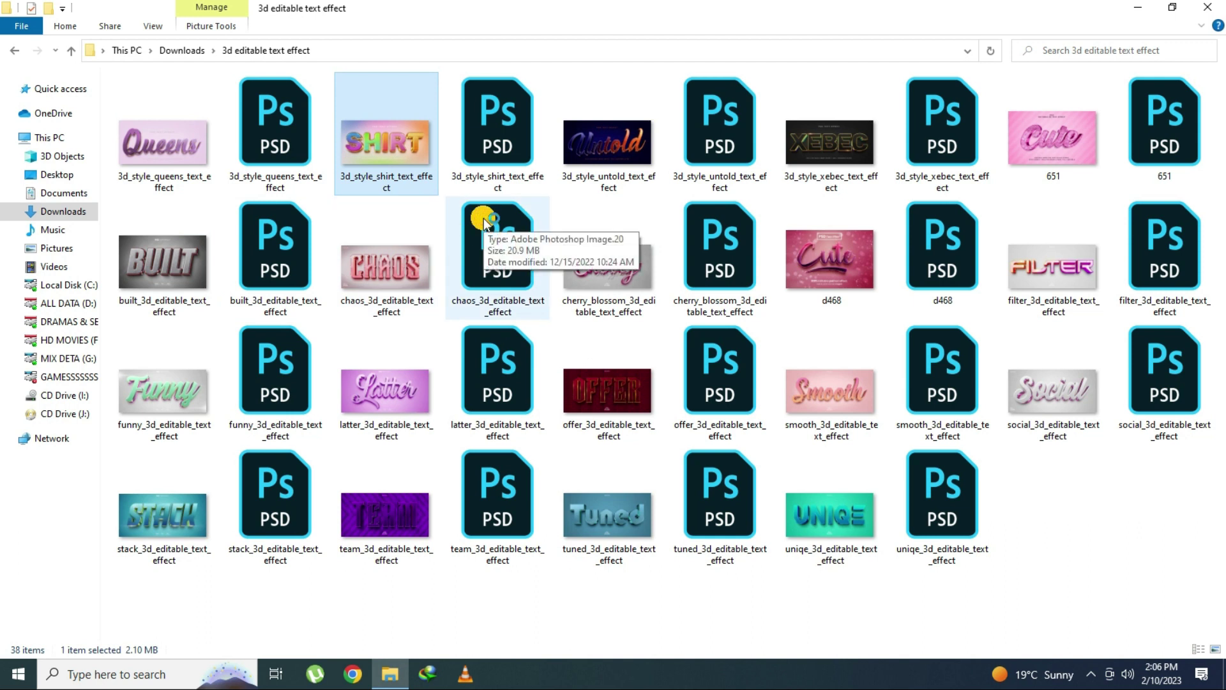
double_click(485, 220)
click(300, 213)
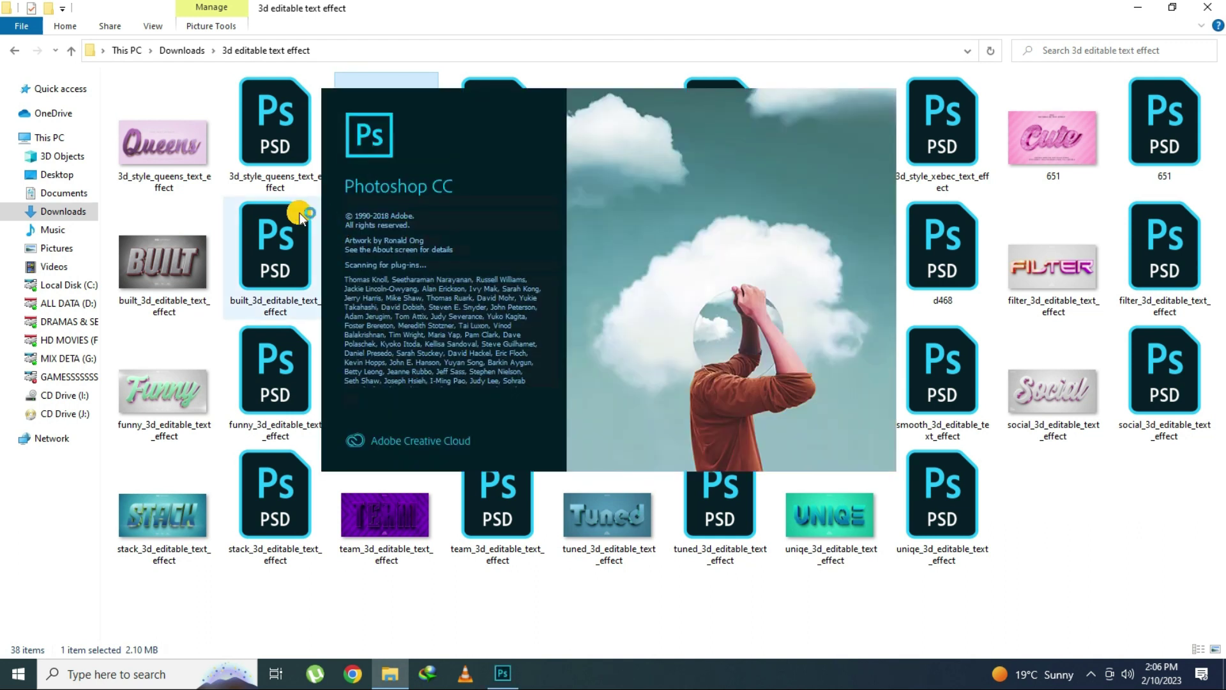
click(186, 181)
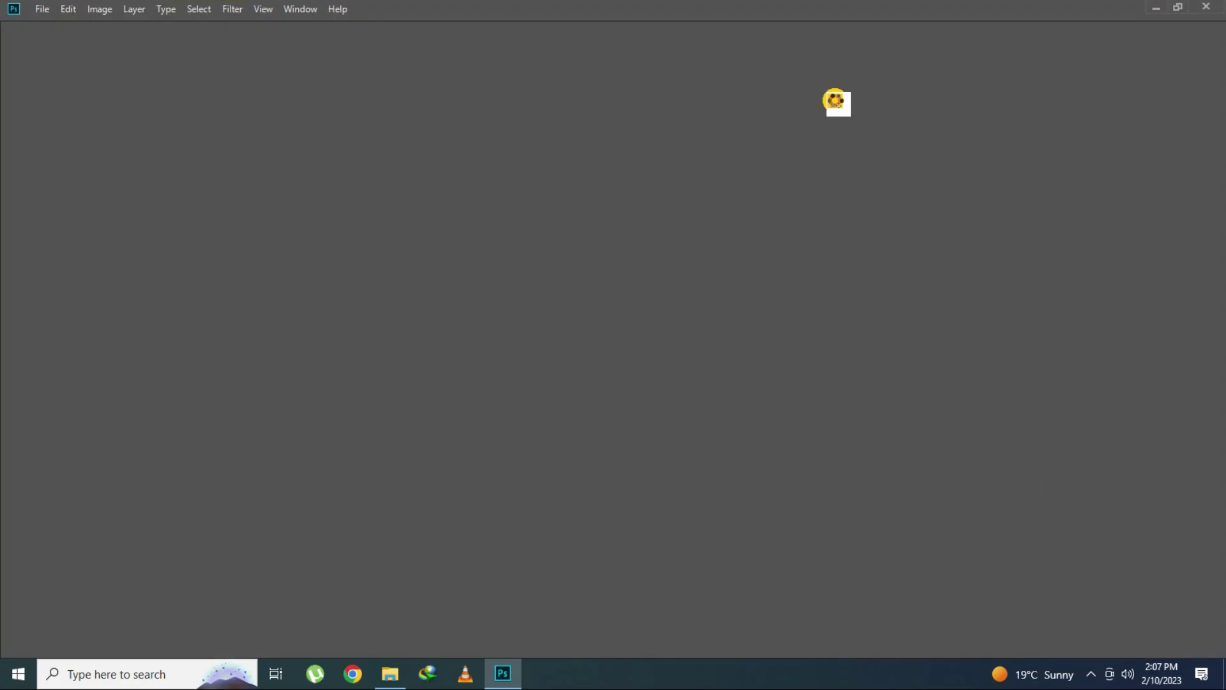
click(387, 676)
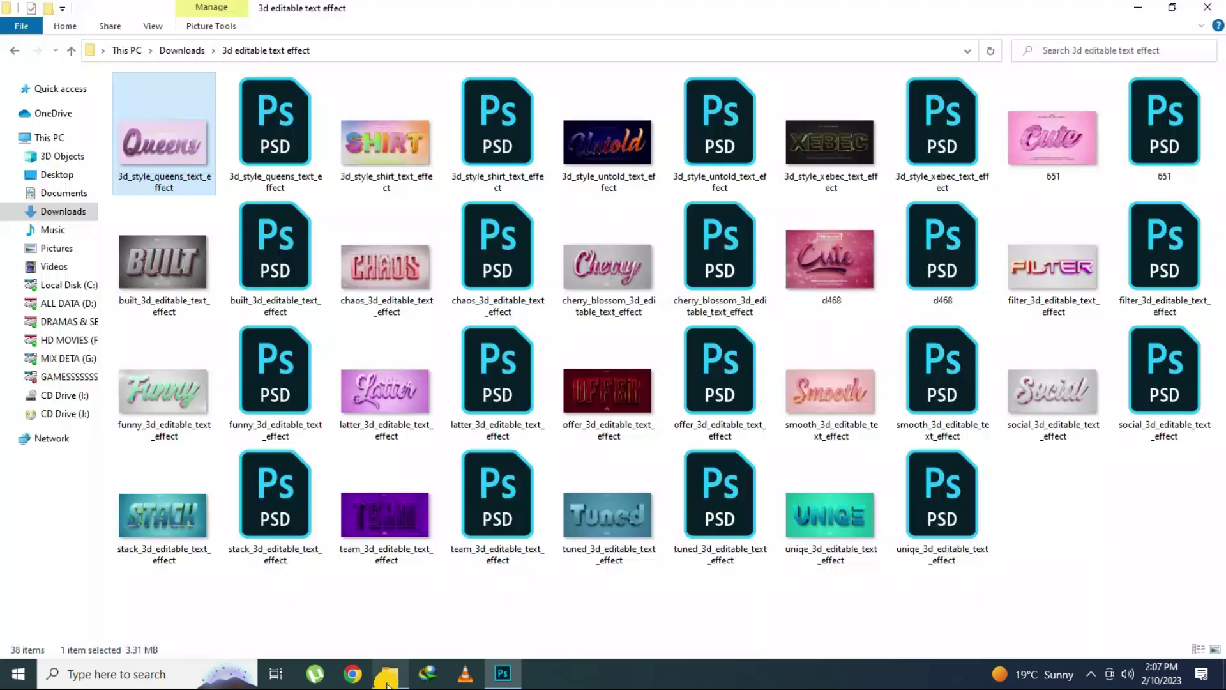
click(503, 674)
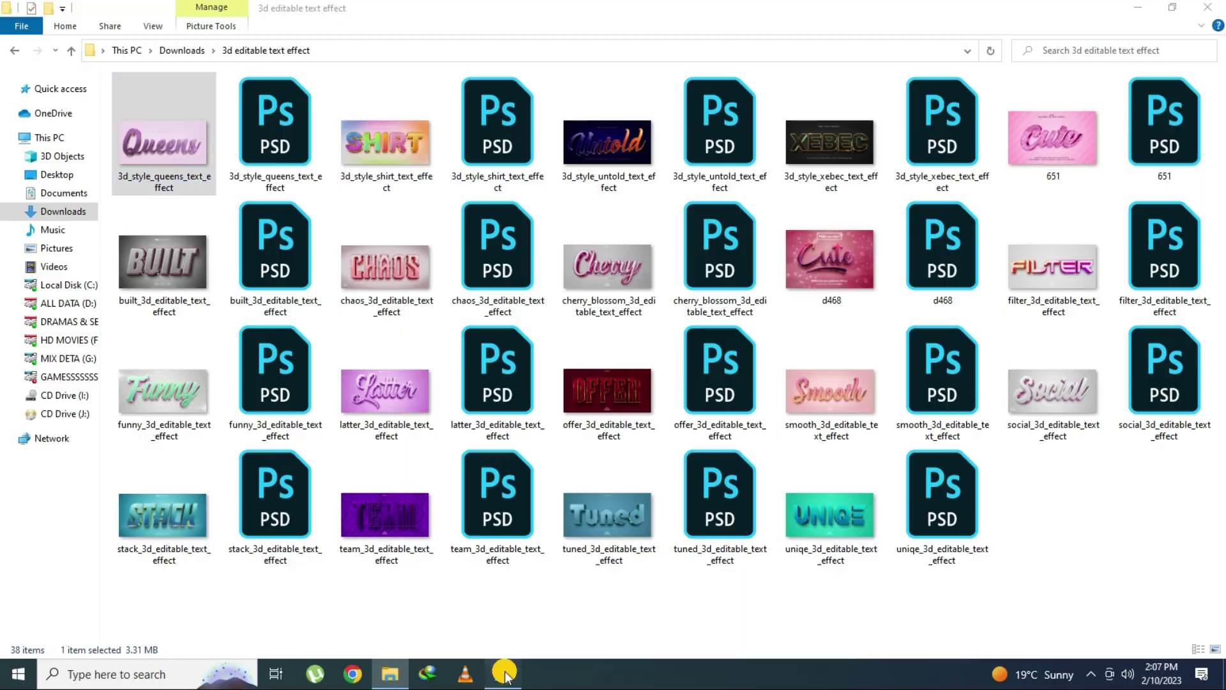
- Open the Queens template's 'Your text here' smart object from the Layers panel
click(608, 397)
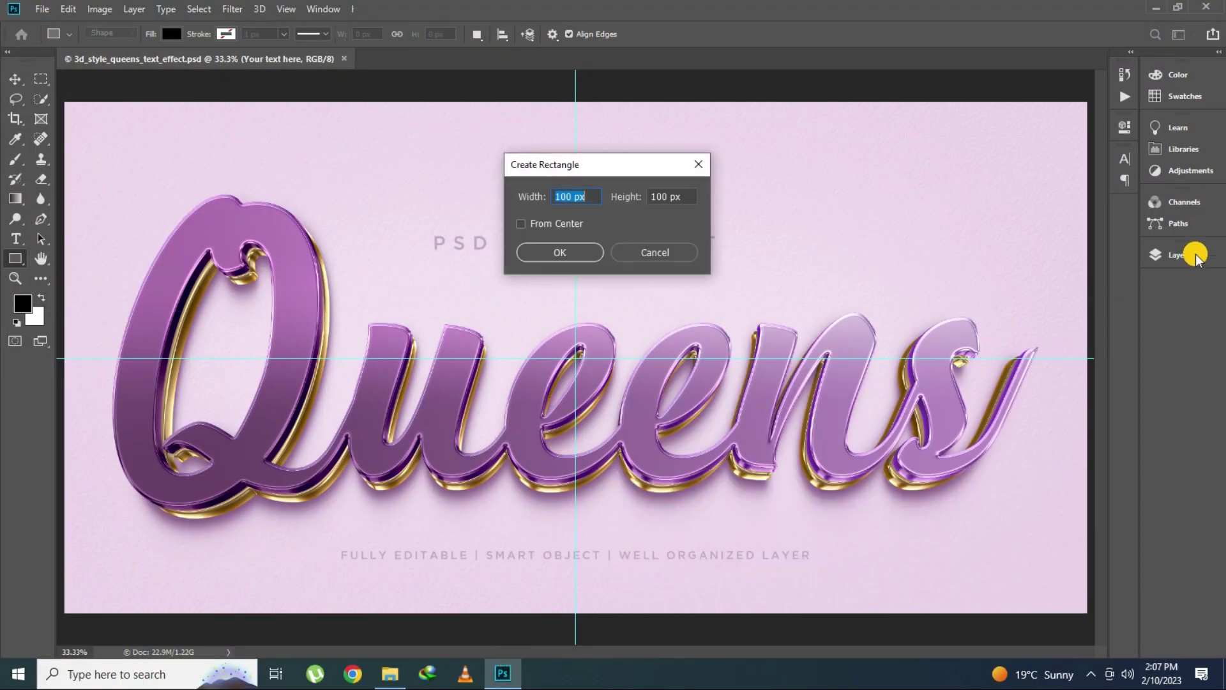
key(Escape)
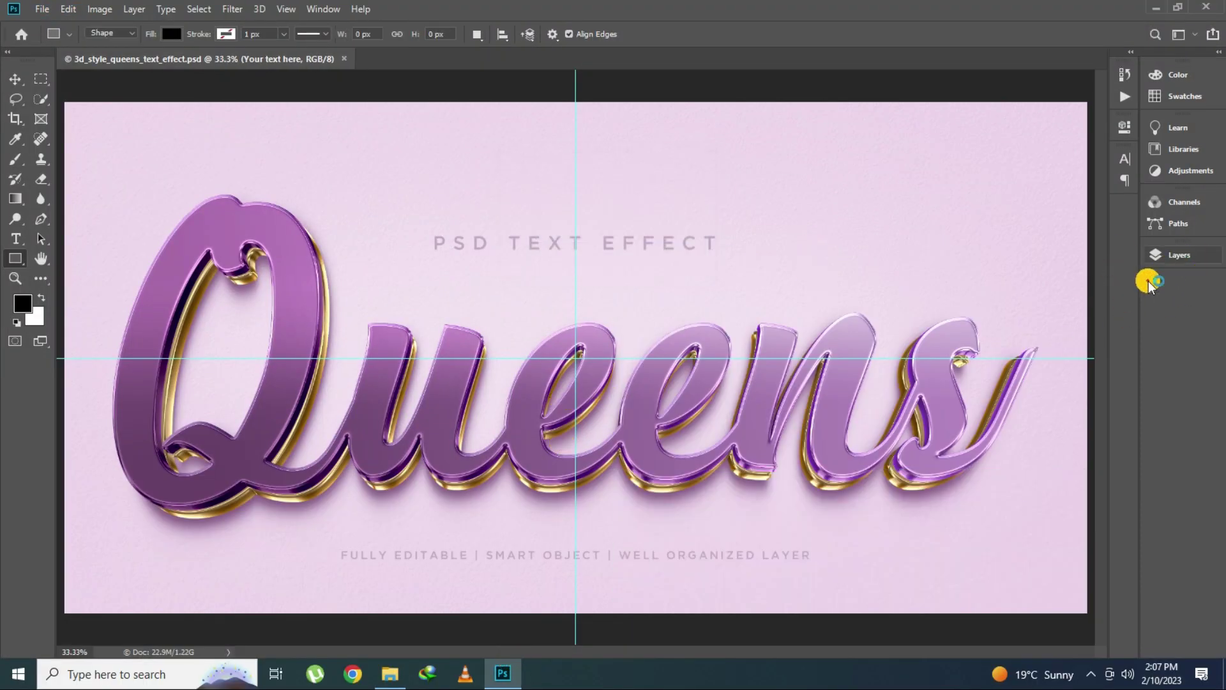
click(1157, 255)
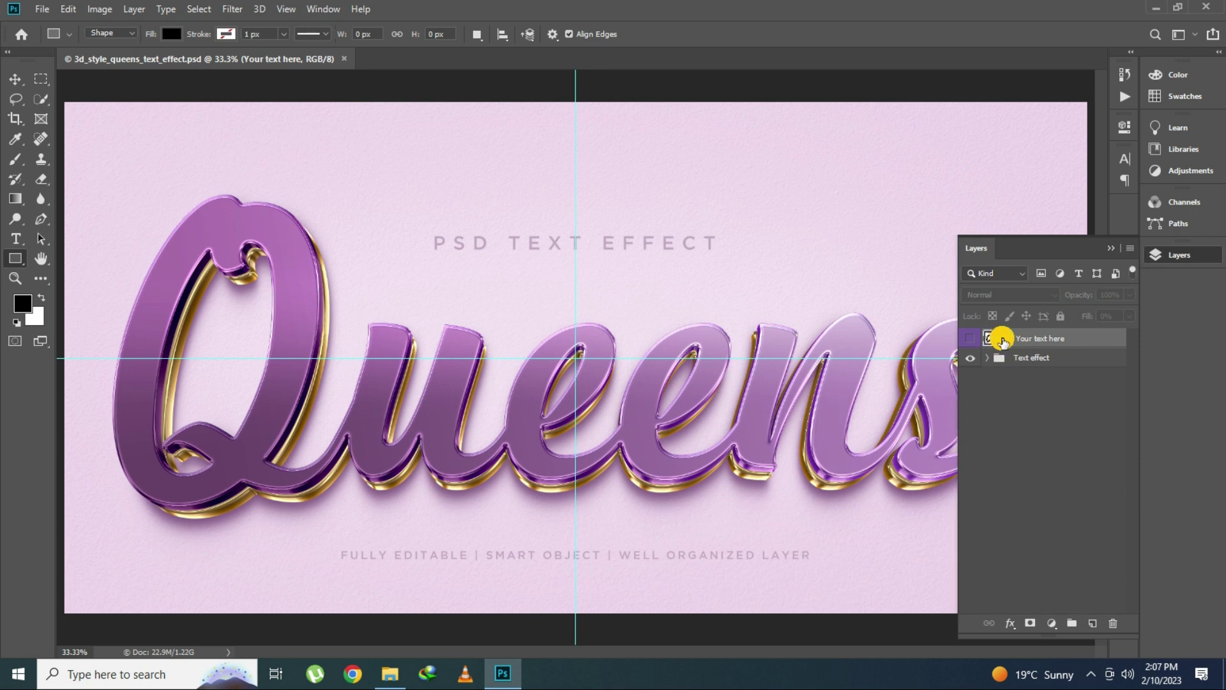
double_click(1002, 340)
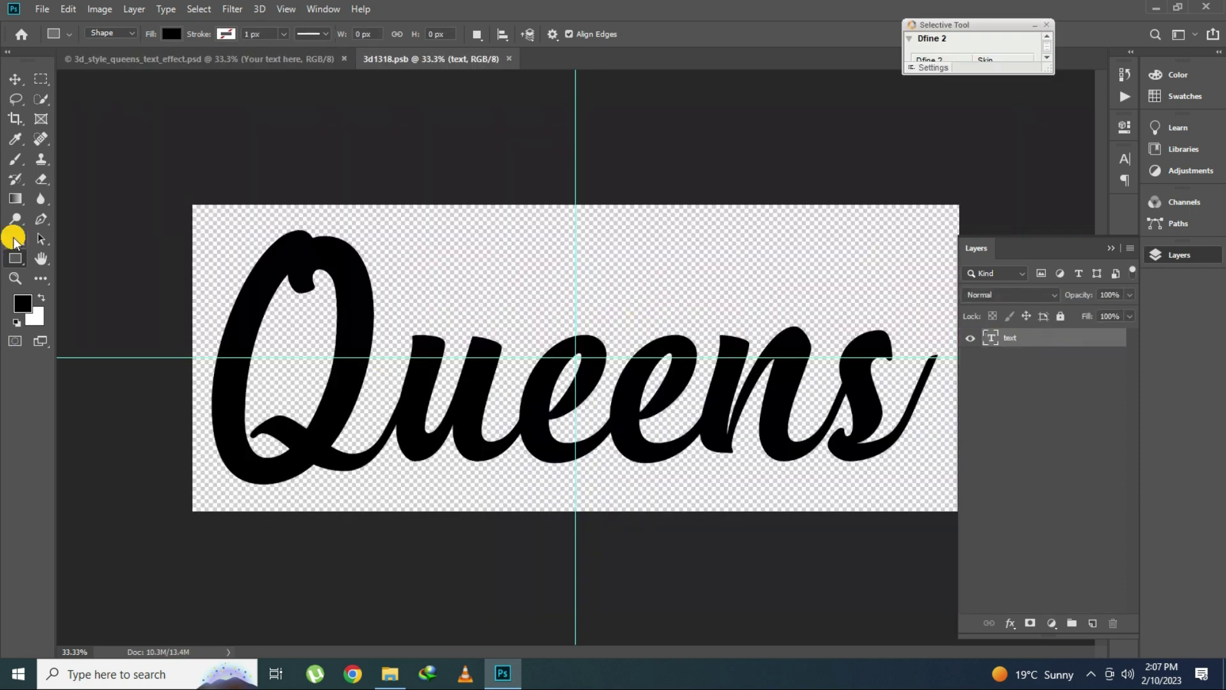
- Replace the Queens text, trying Shakel, Niazi and You before settling on Khalid
click(14, 239)
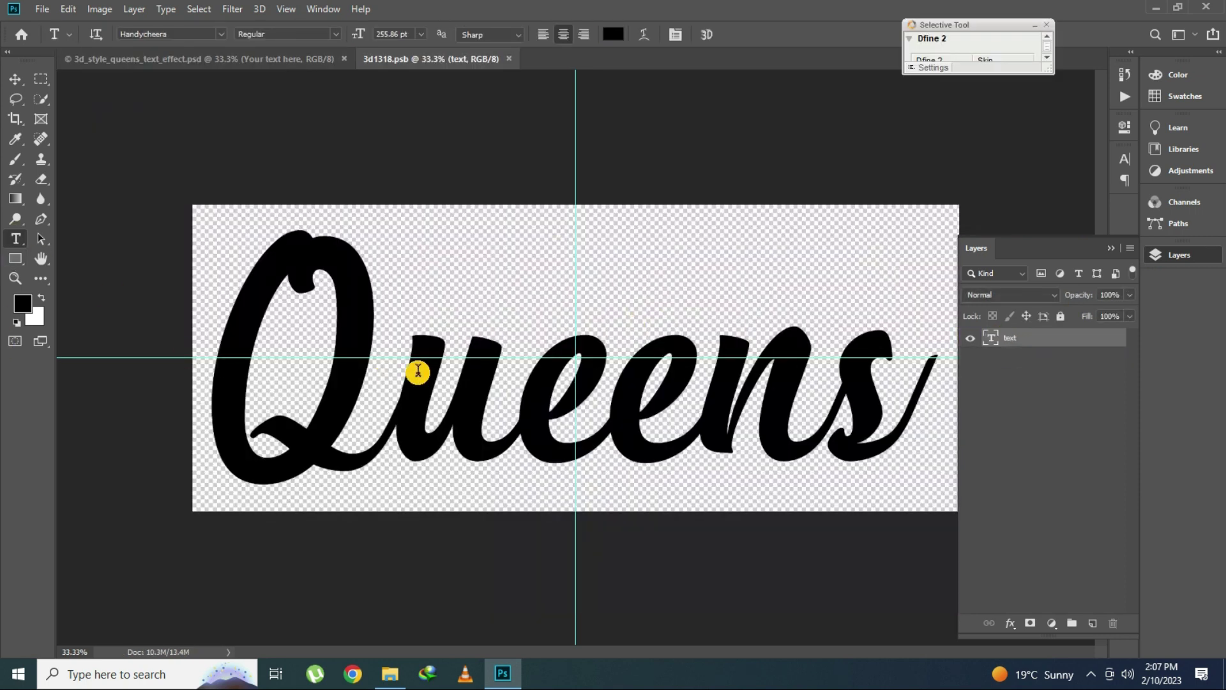
click(415, 370)
key(ctrl+a)
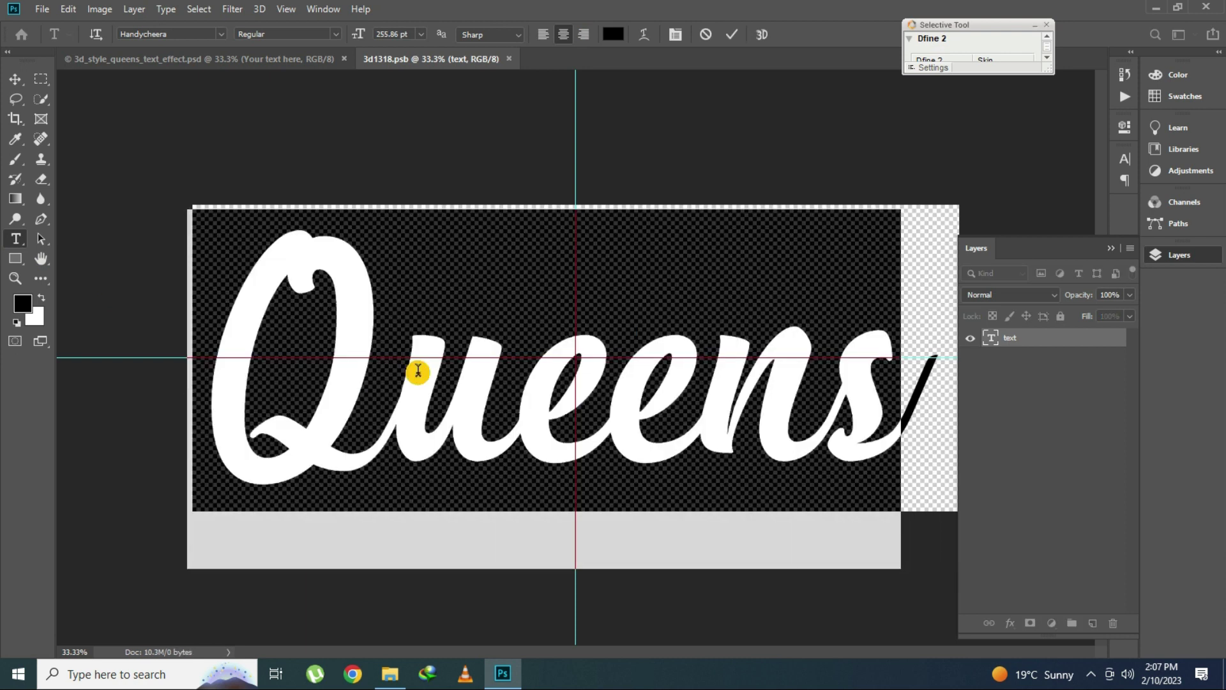
text(Shake)
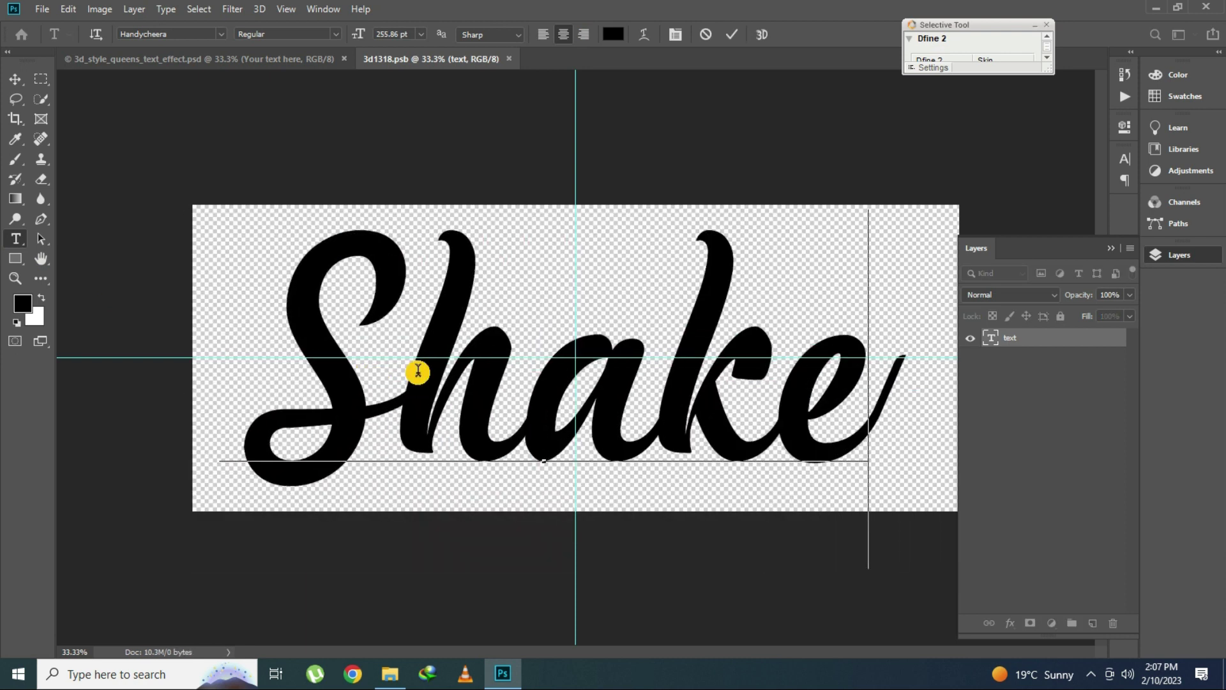
text(l)
key(BackSpace)
key(ctrl+a)
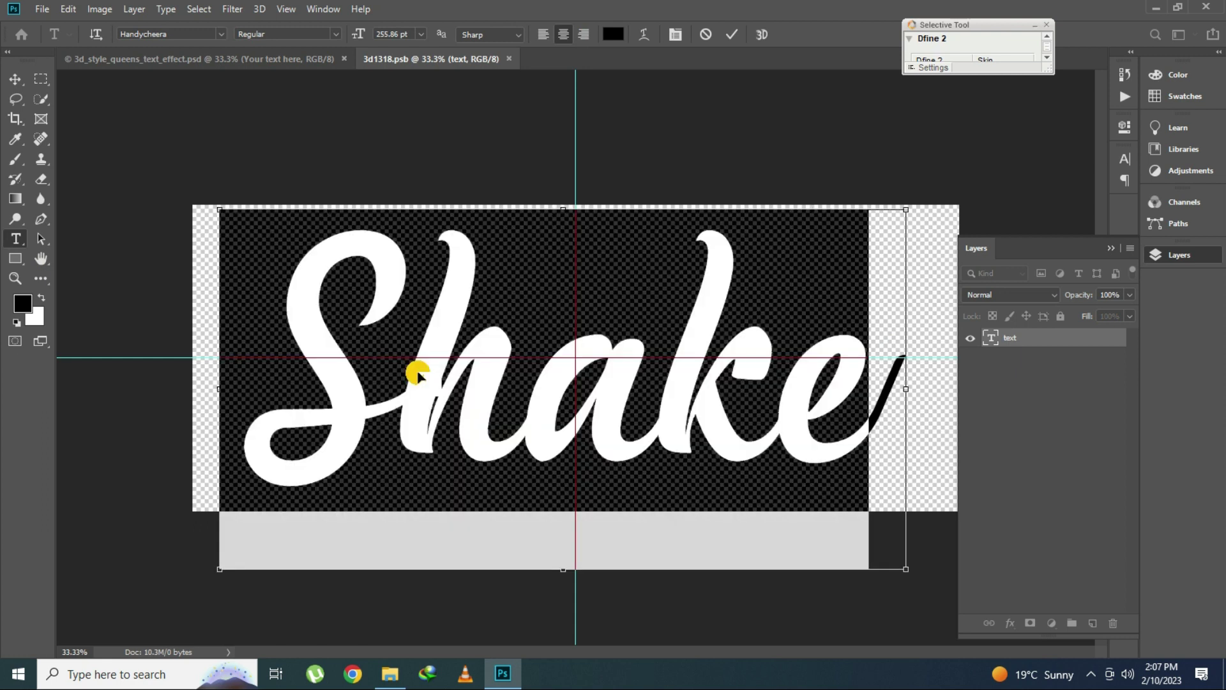
text(Nia)
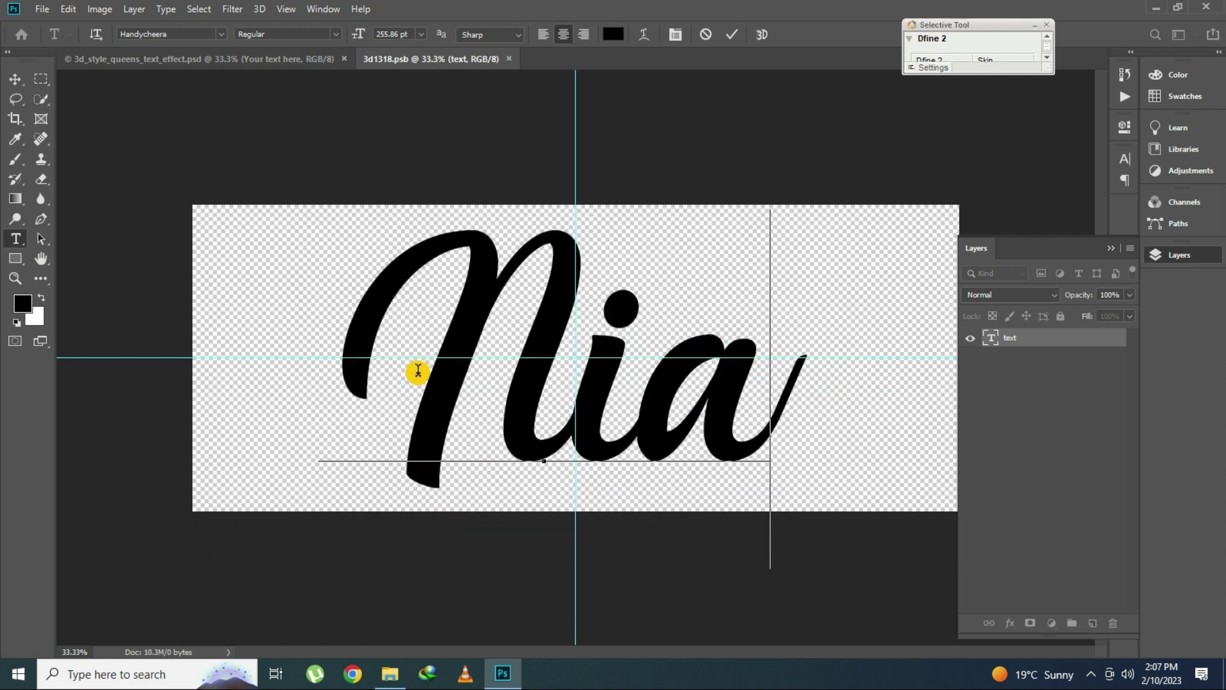
text(zi)
key(ctrl+a)
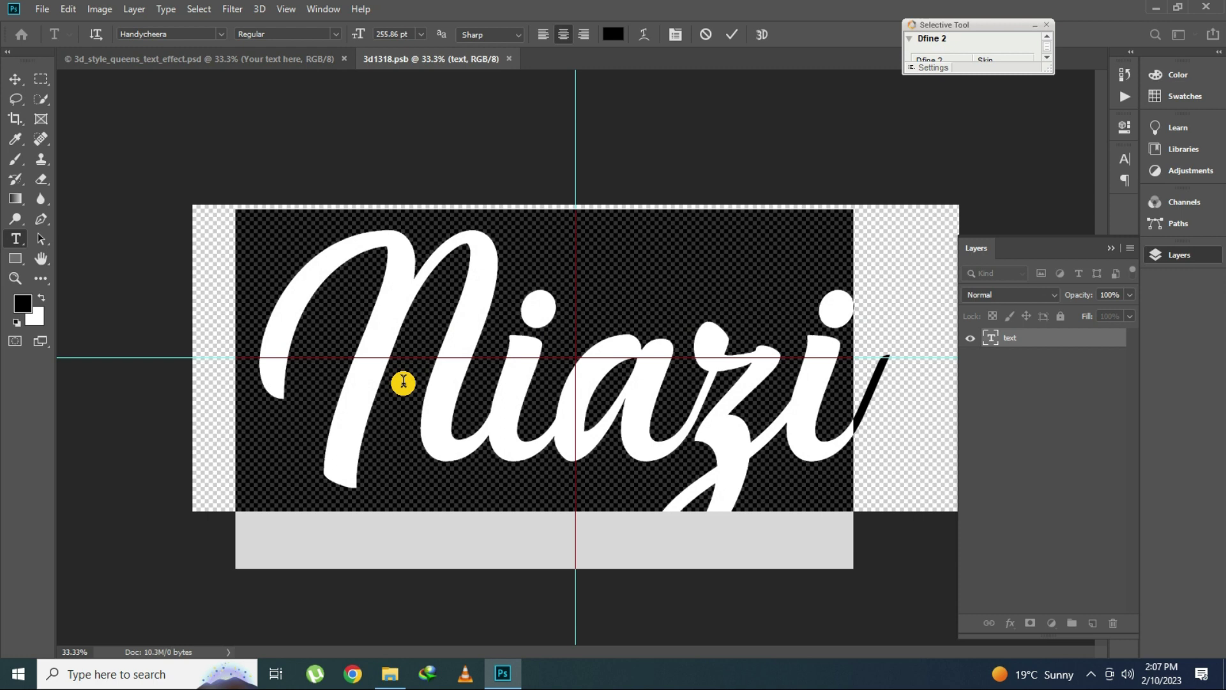
text(You)
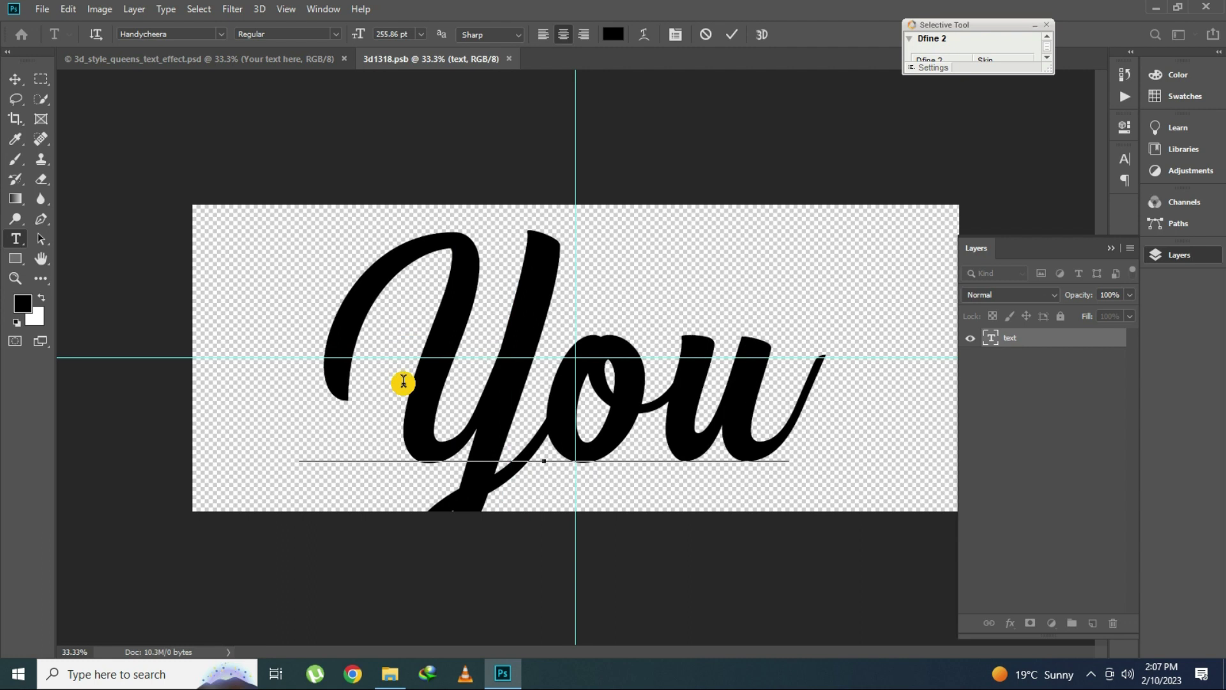
key(ctrl+a)
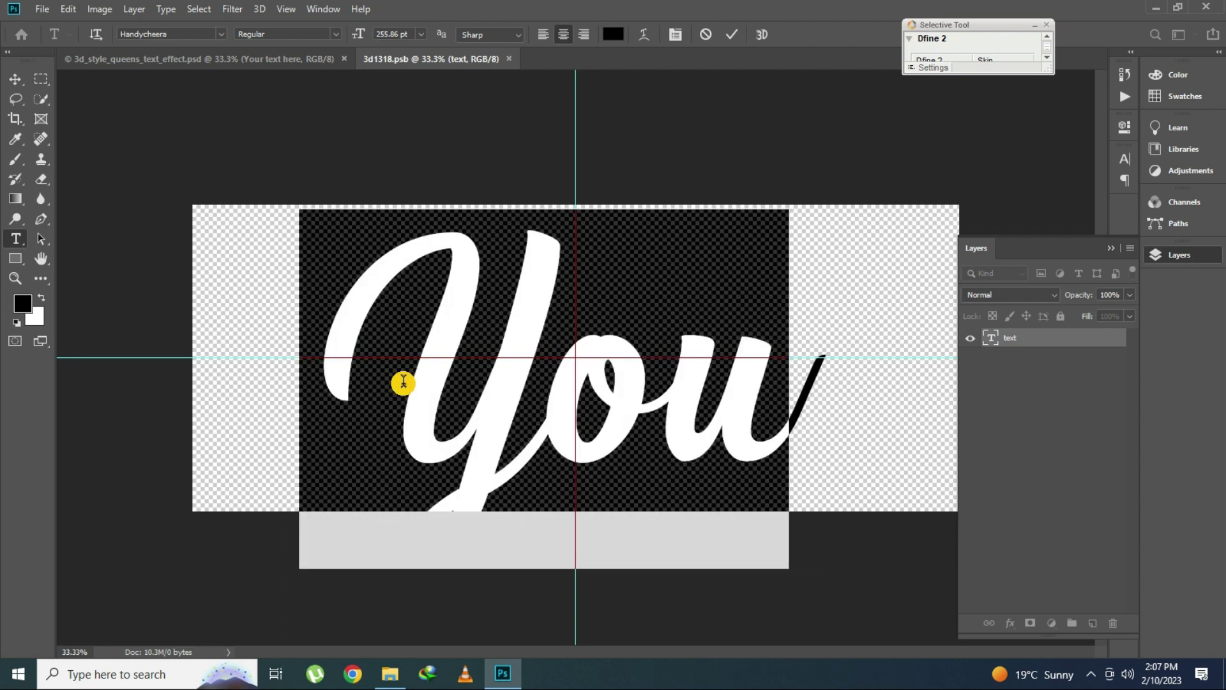
text(Khalid)
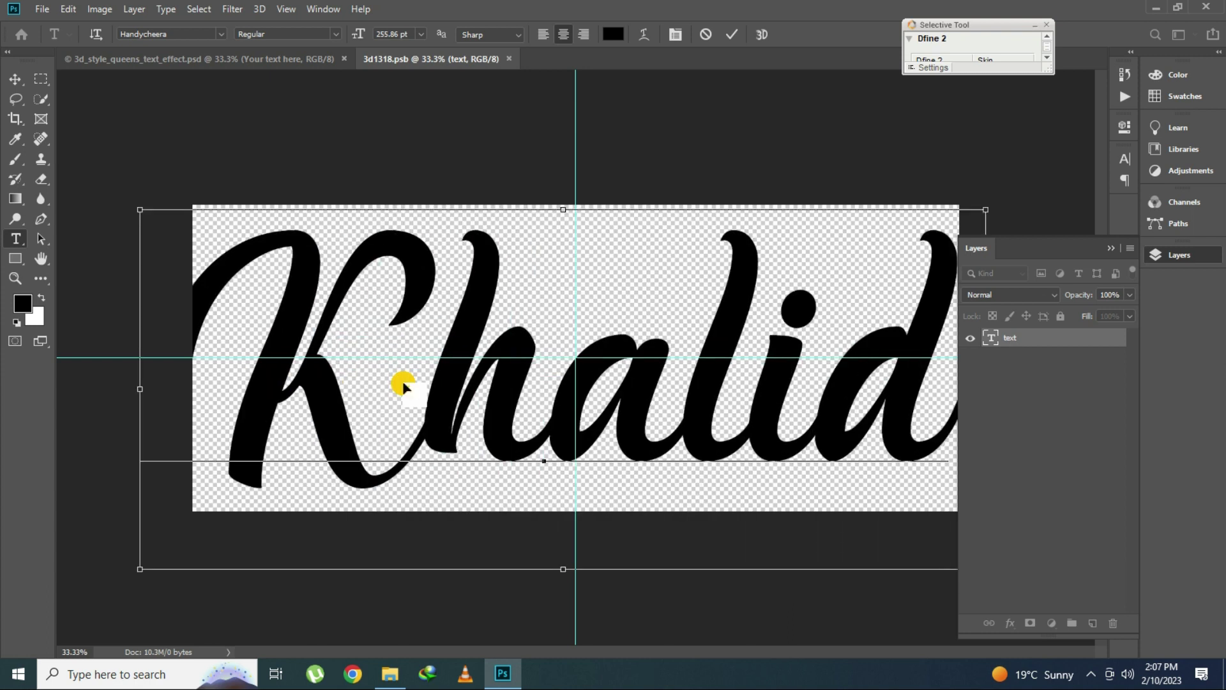
- Enlarge Khalid slightly to 215.86 pt, commit it, and close the smart object contents
key(ctrl+a)
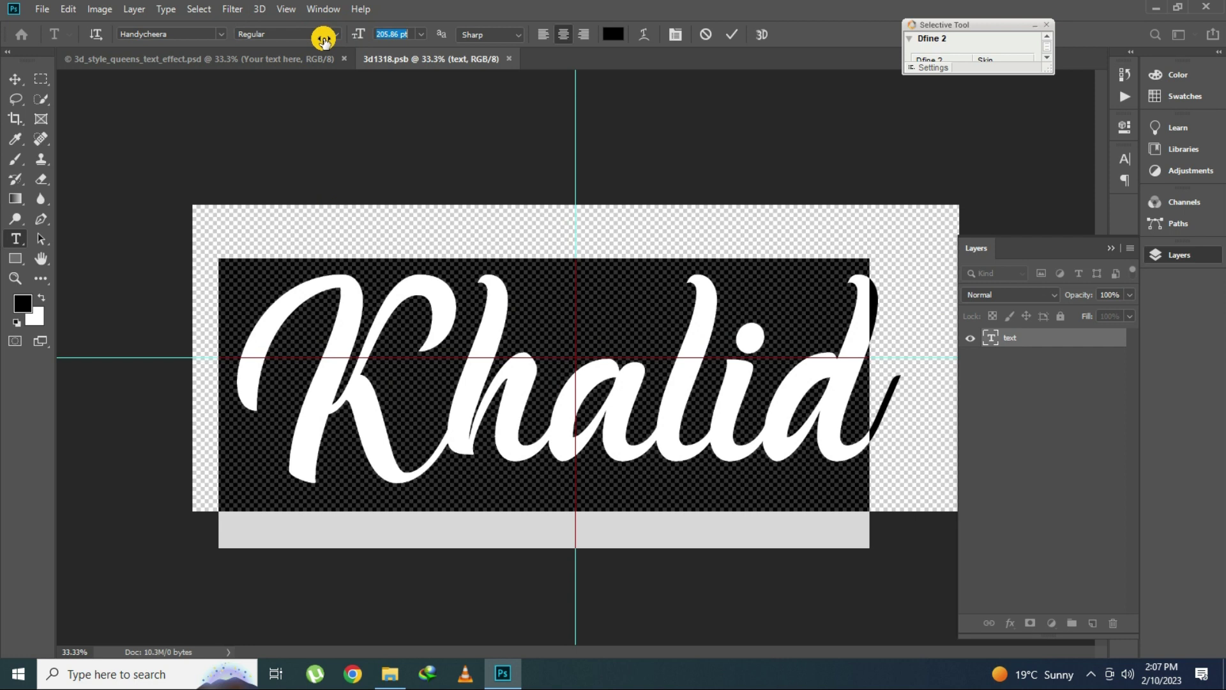
key(Up)
key(Up)
key(Up)
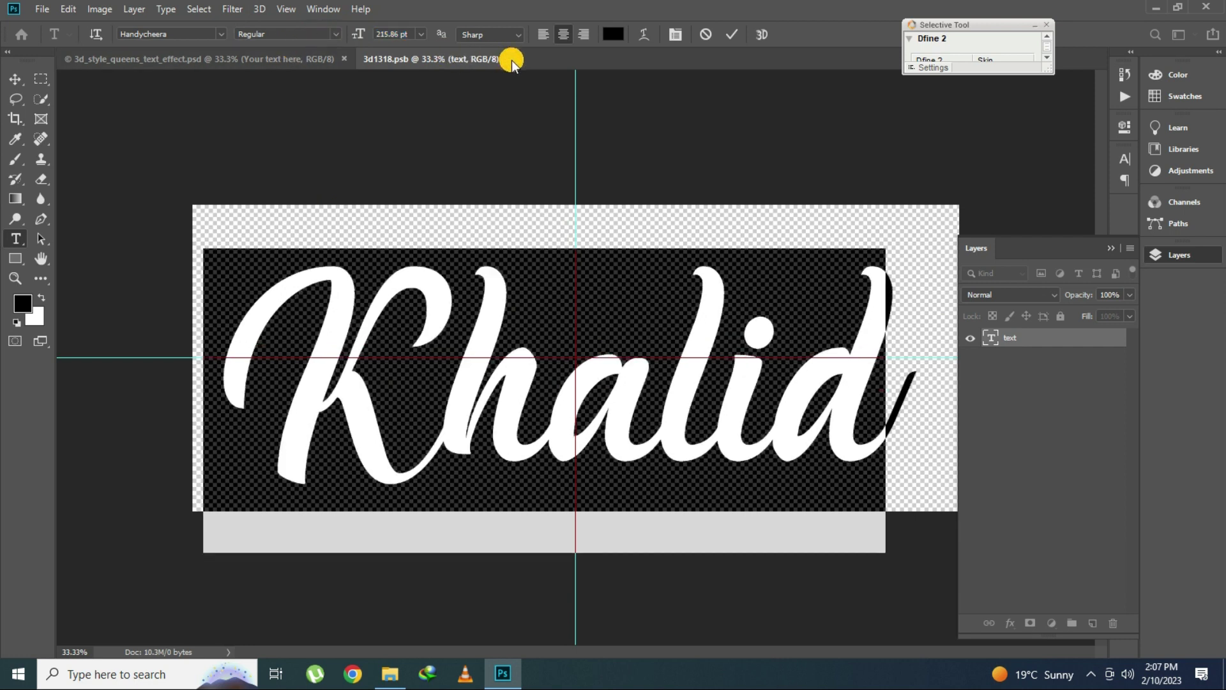
click(731, 34)
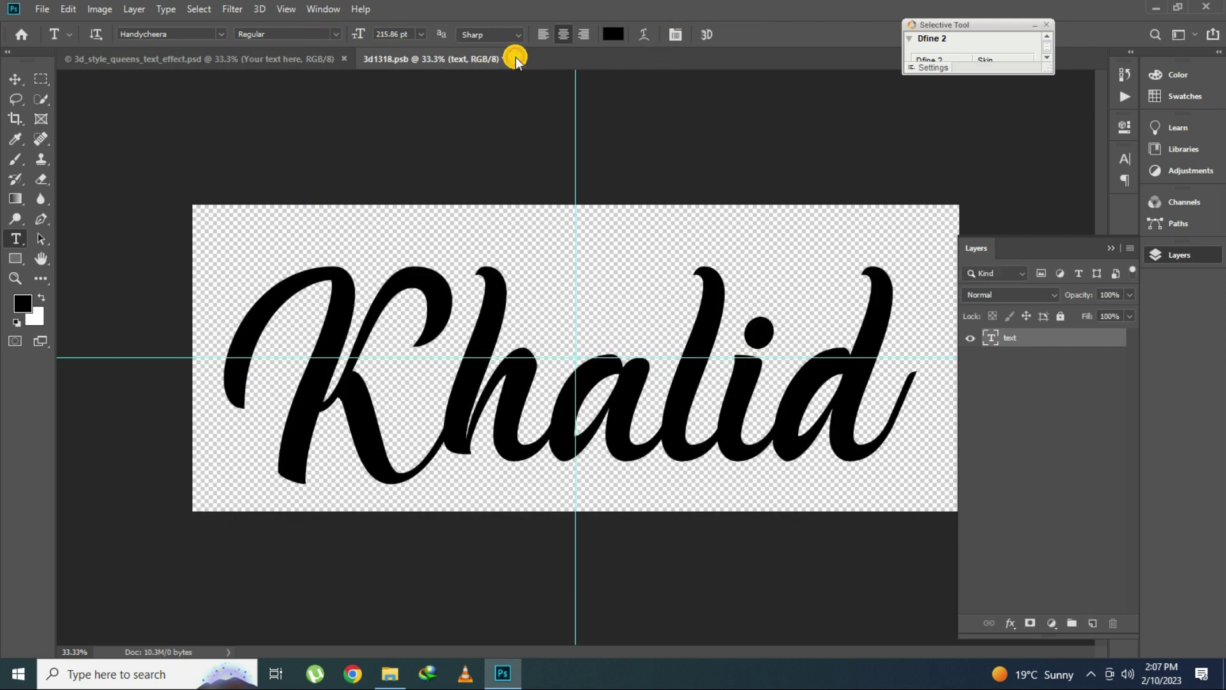
click(509, 58)
- Save Khalid back into the Queens template and zoom in on the K
click(547, 251)
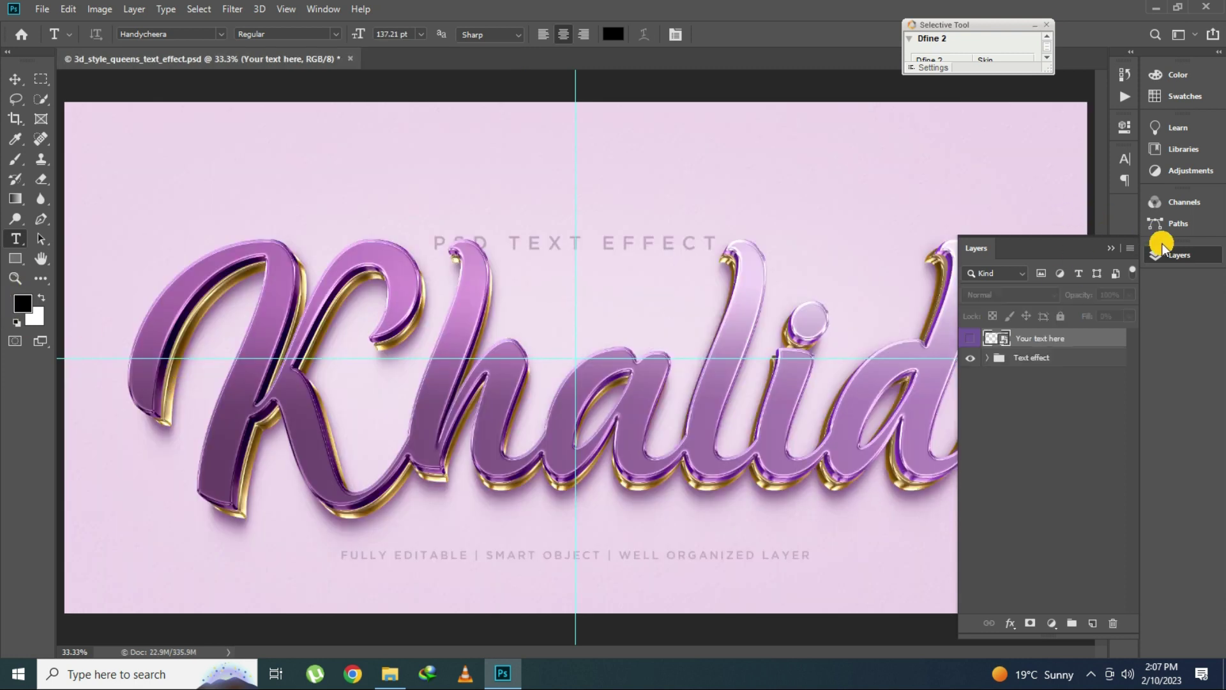
click(1192, 255)
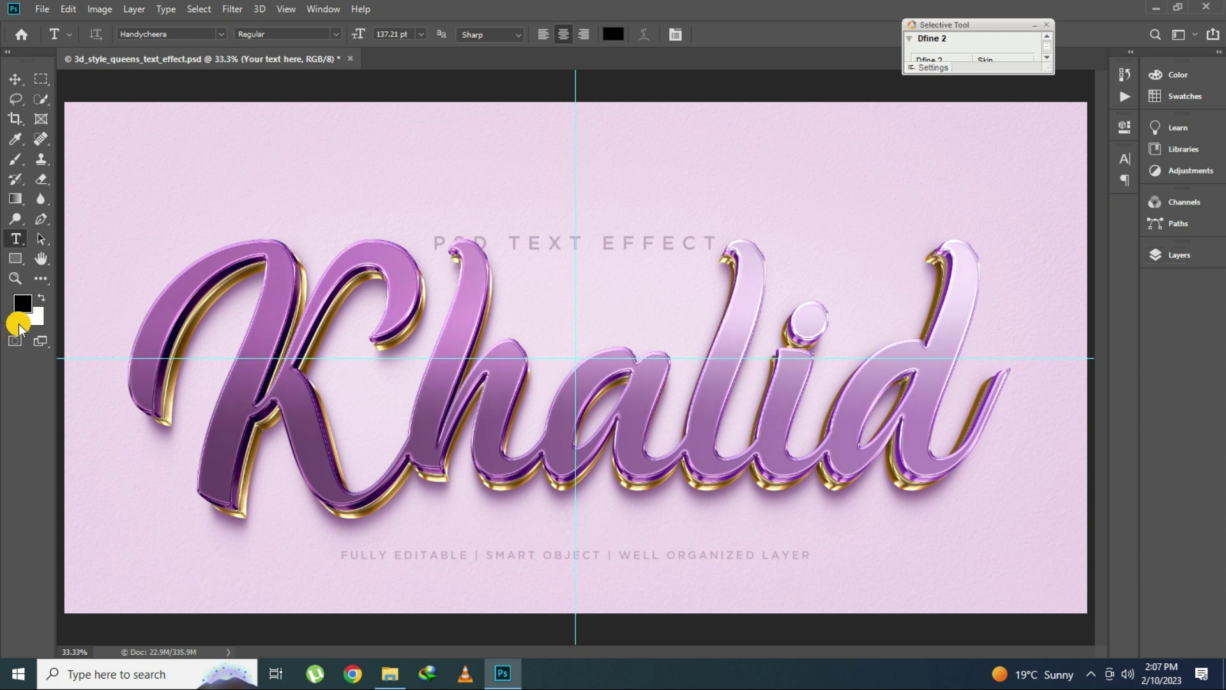
click(13, 275)
click(353, 337)
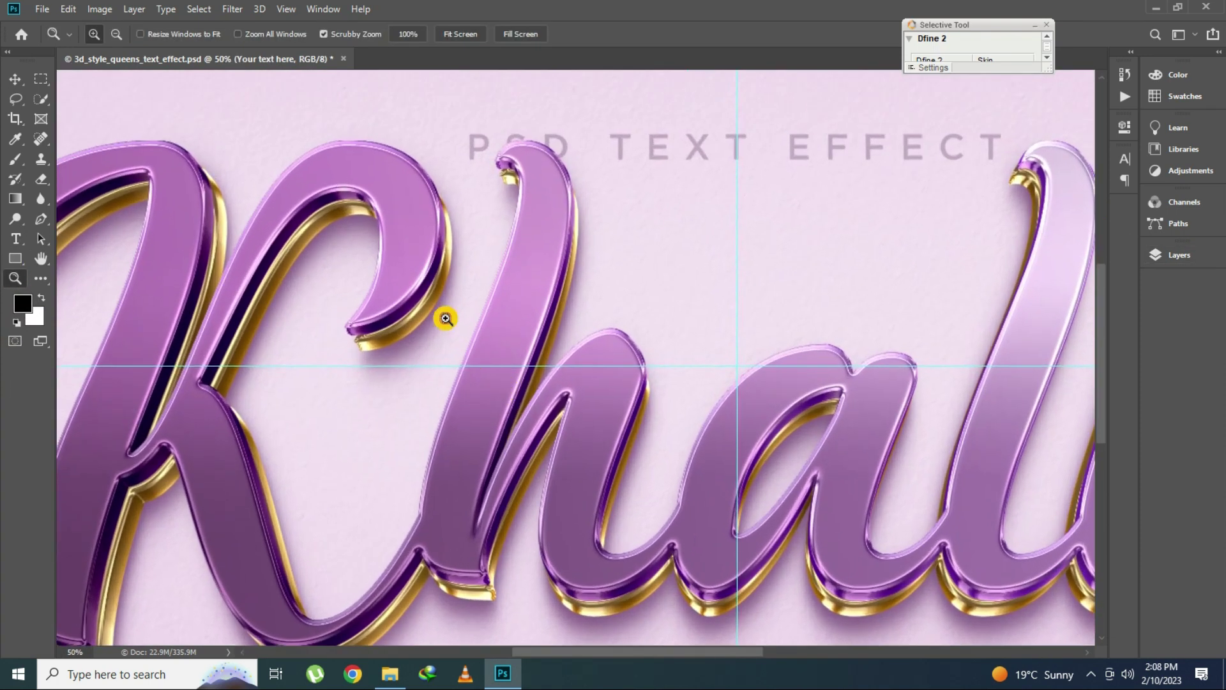
- Fit the Khalid design on screen, then close the template saving changes
right_click(429, 281)
click(434, 284)
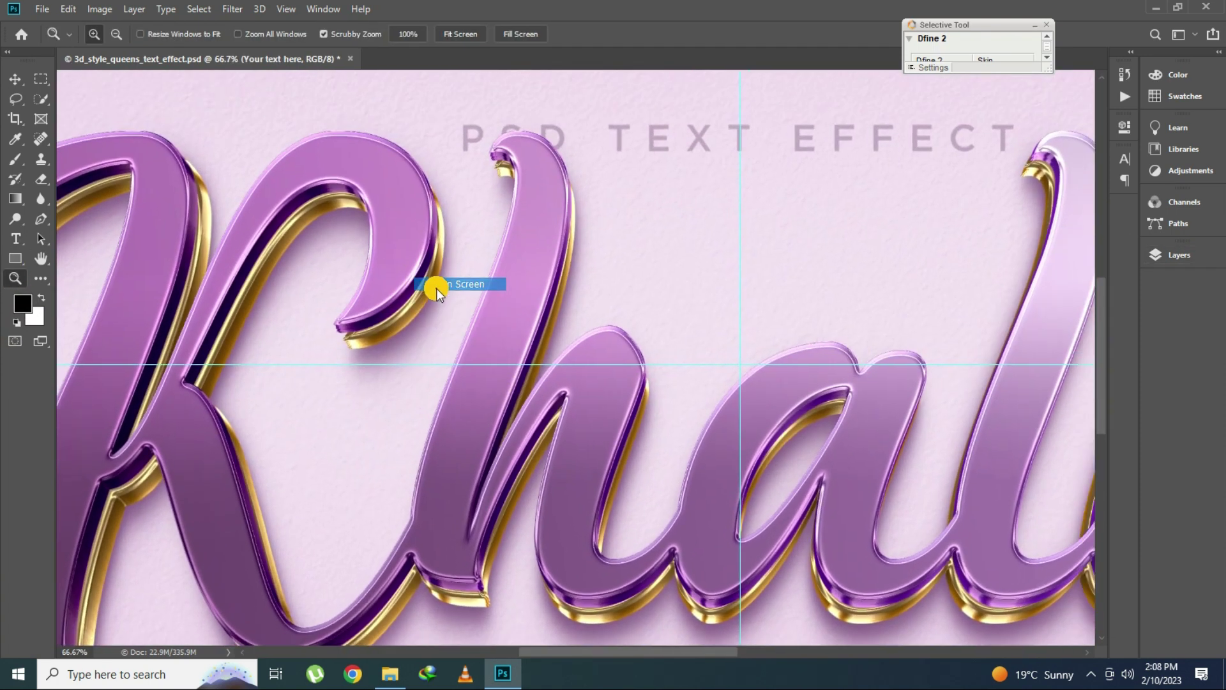
click(350, 61)
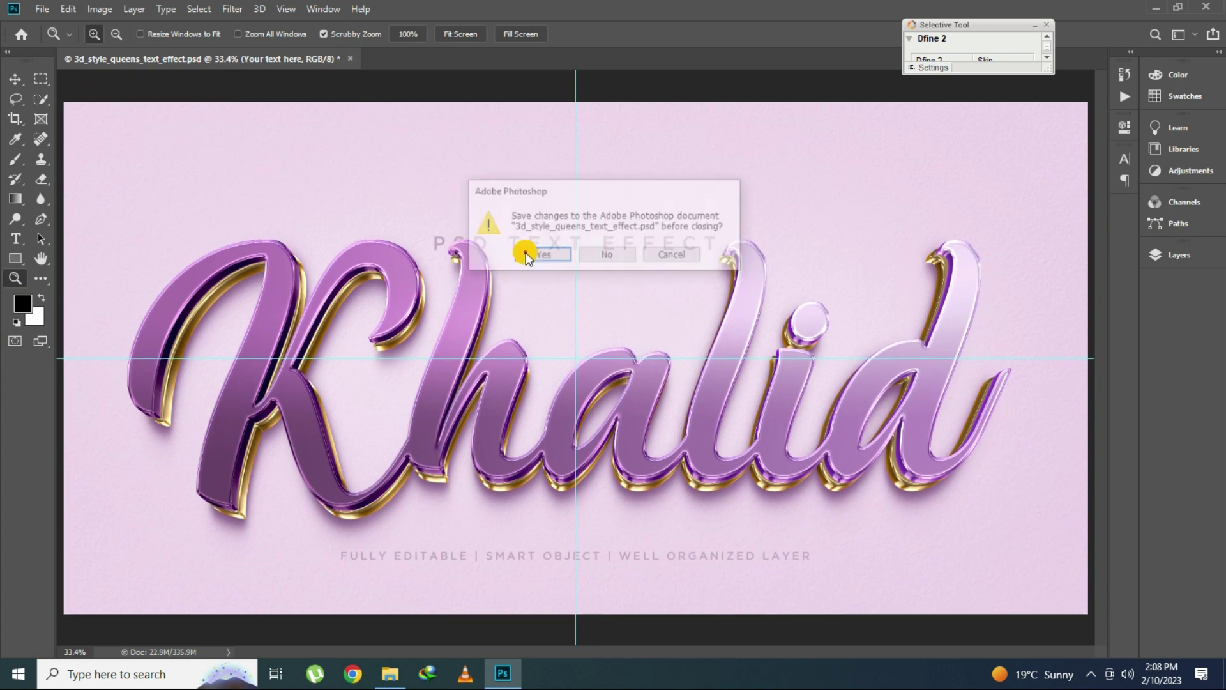
click(597, 253)
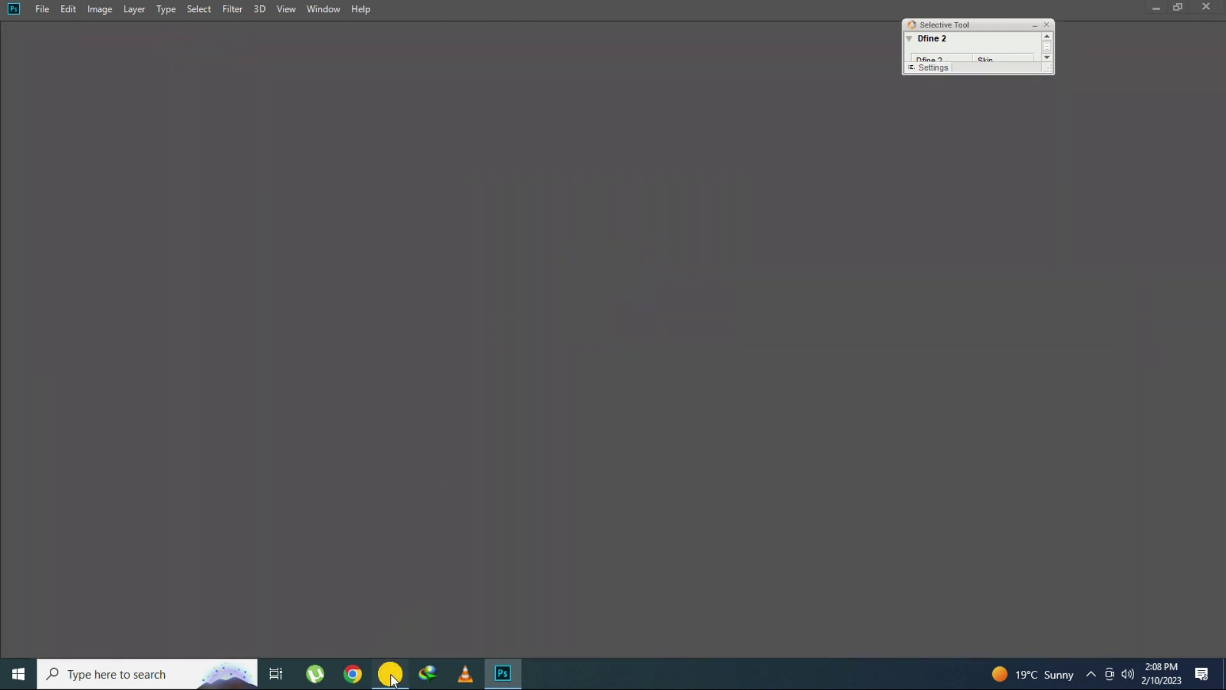
- Preview the Shirt text-effect JPG, then open 3d_style_shirt_text_effect.psd in Photoshop
click(390, 672)
click(561, 137)
click(403, 138)
double_click(403, 138)
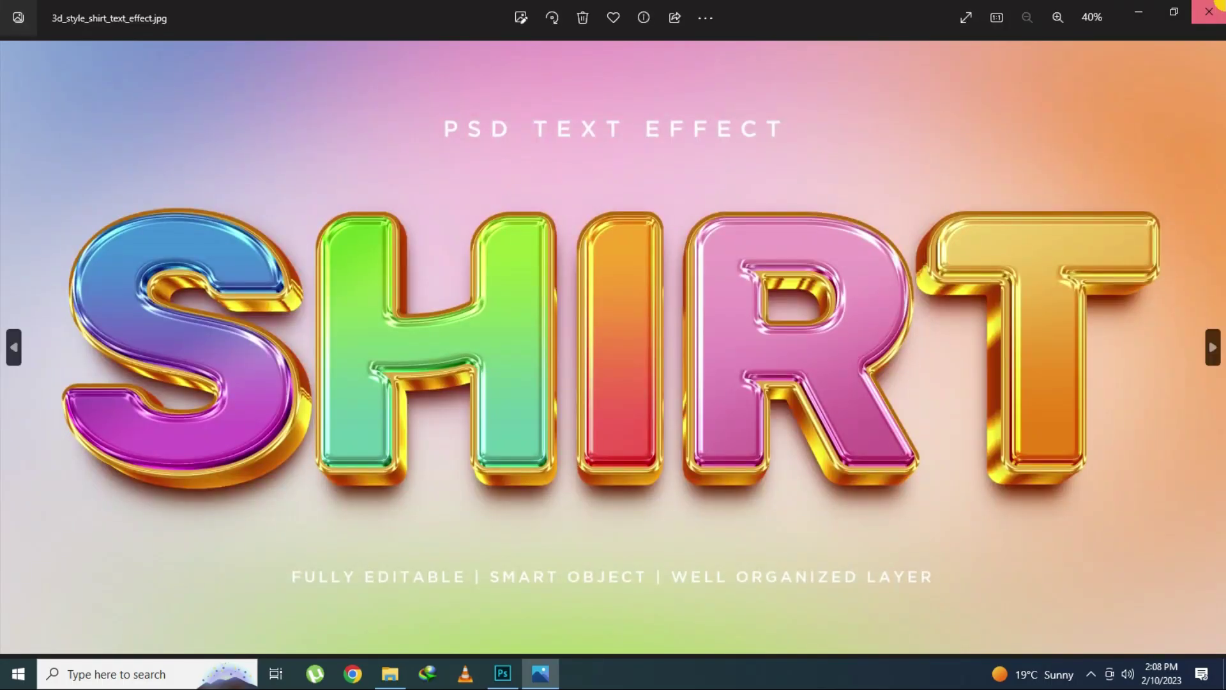
click(1208, 10)
double_click(466, 159)
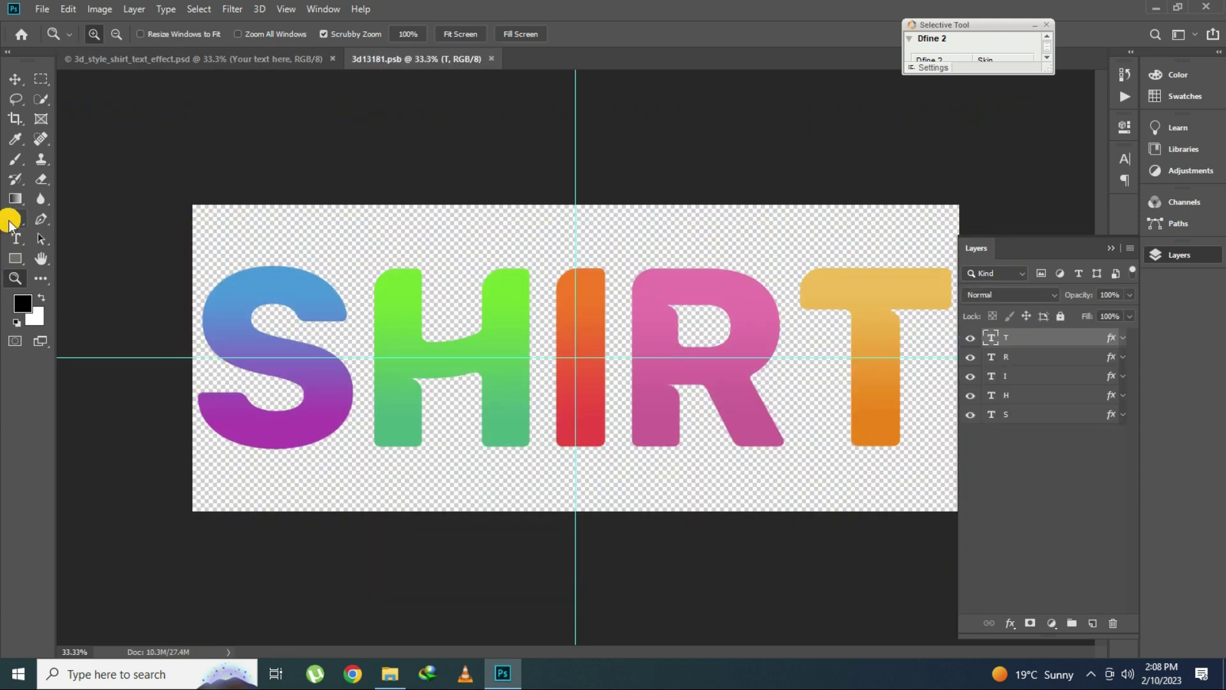
- Retype the S, H and I letter layers as A, Z and H
click(15, 238)
click(306, 345)
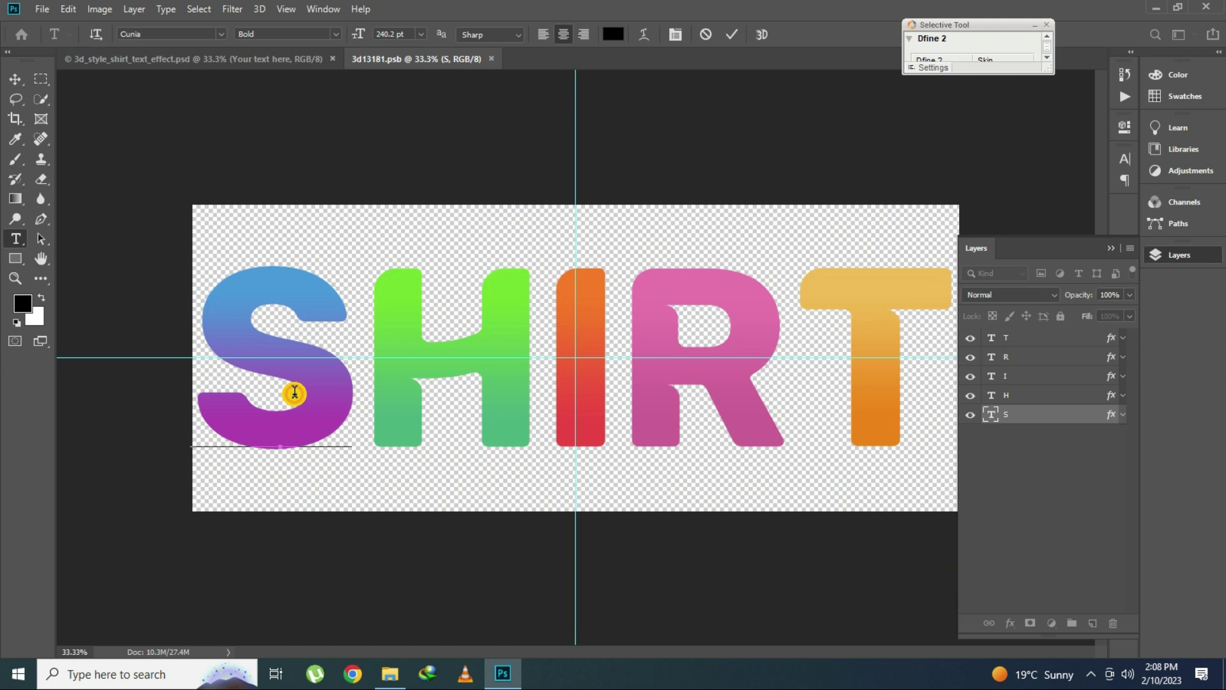
key(BackSpace)
text(A)
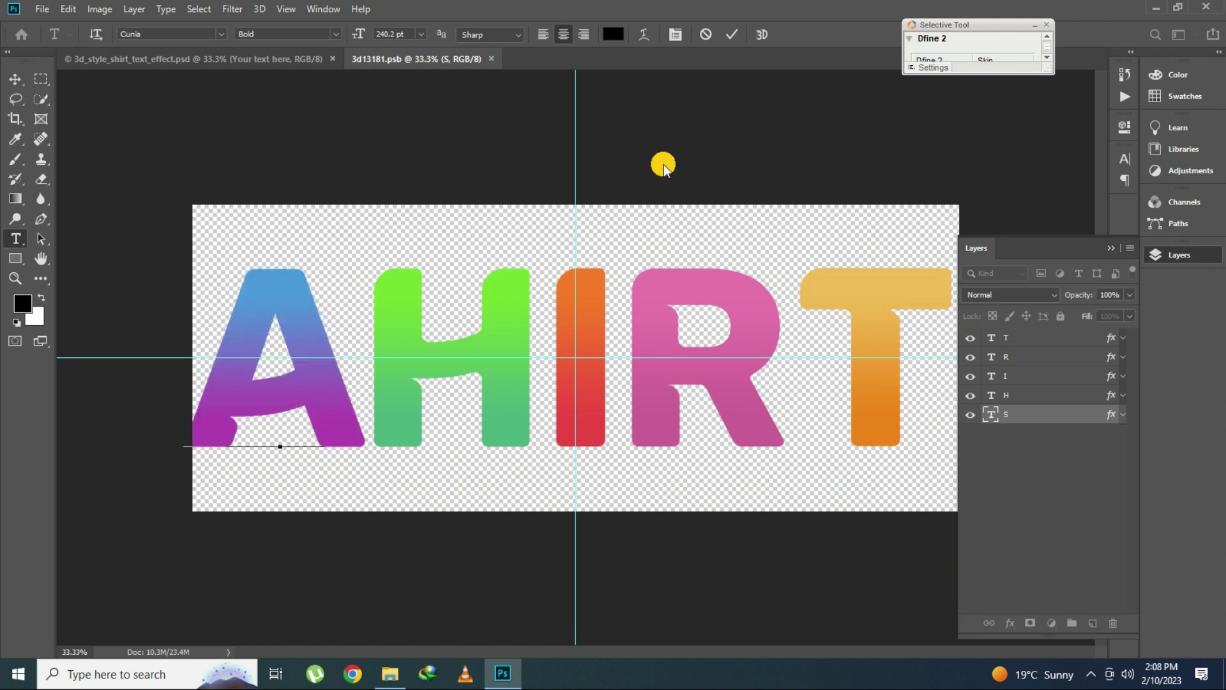
click(732, 35)
click(431, 384)
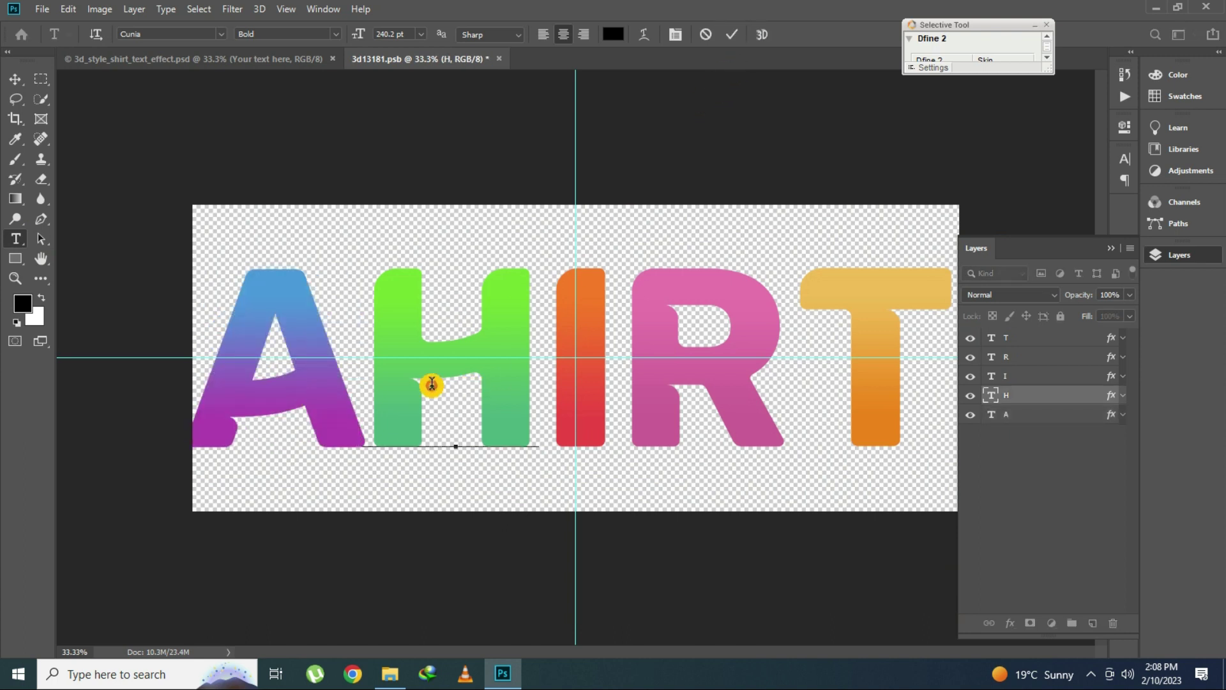
key(BackSpace)
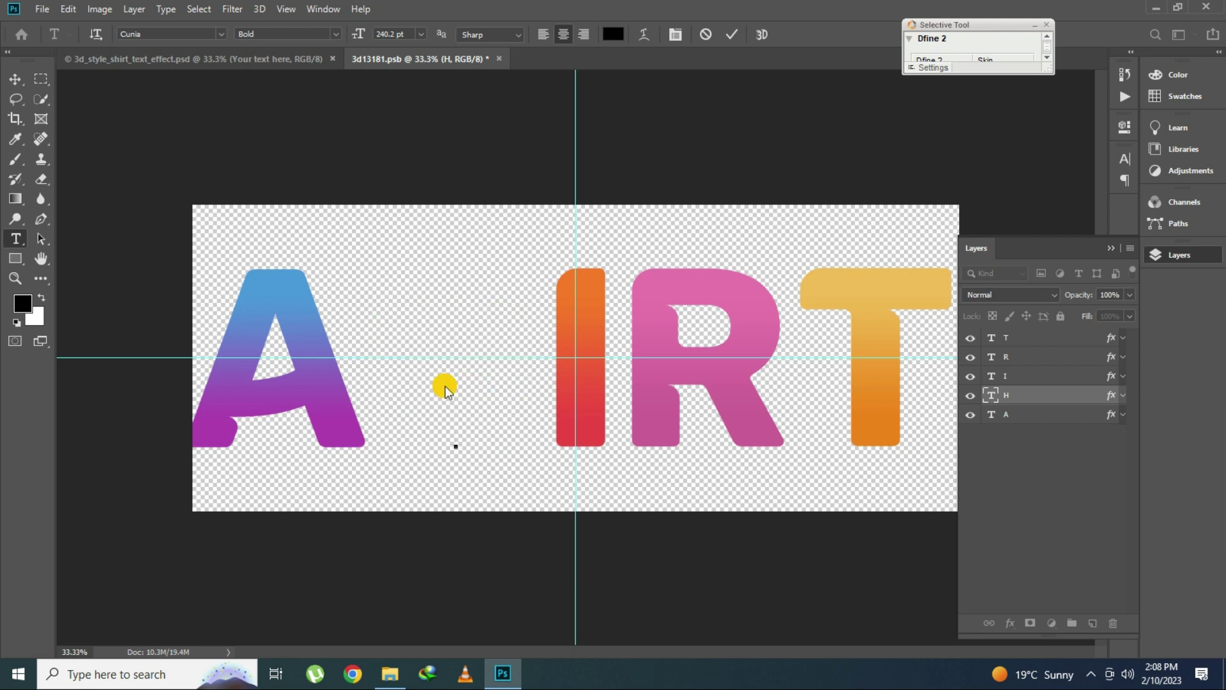
text(Z)
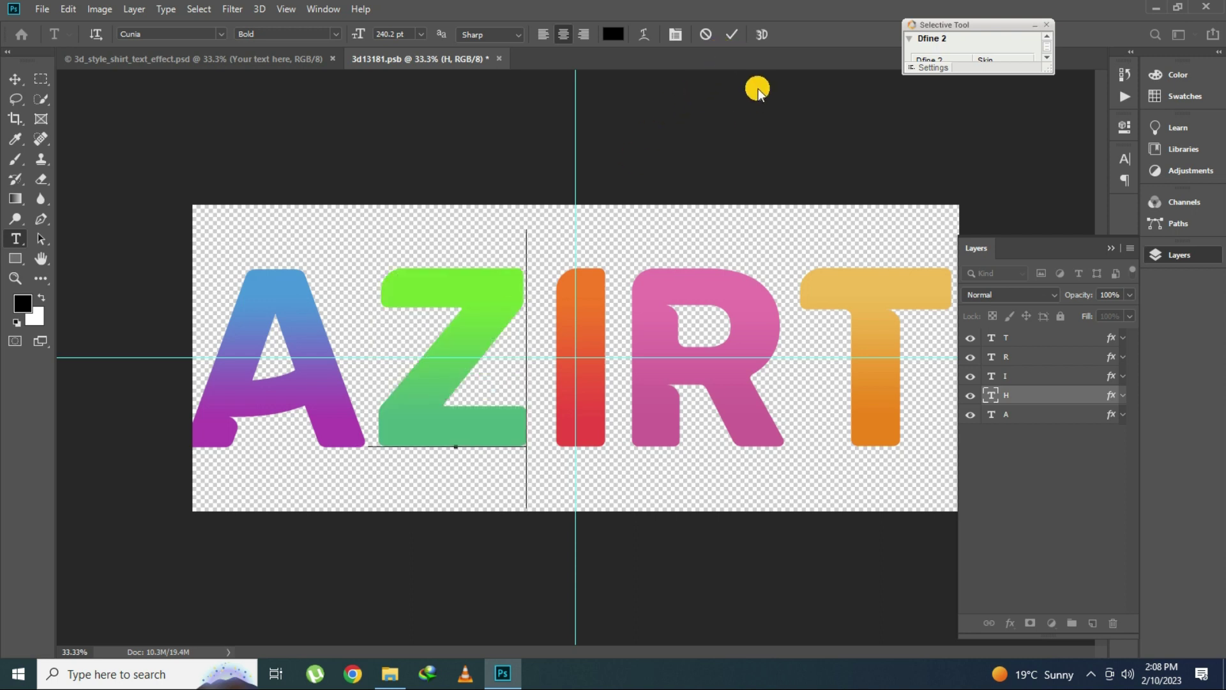
click(731, 41)
double_click(578, 364)
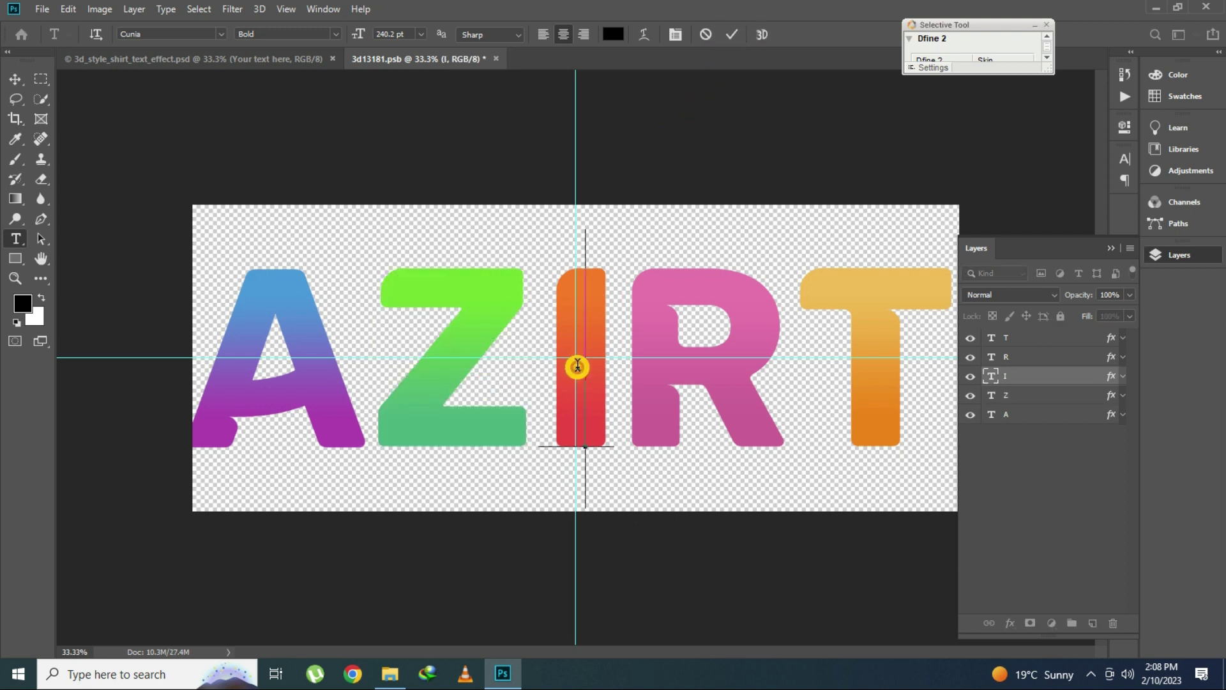
key(BackSpace)
text(H)
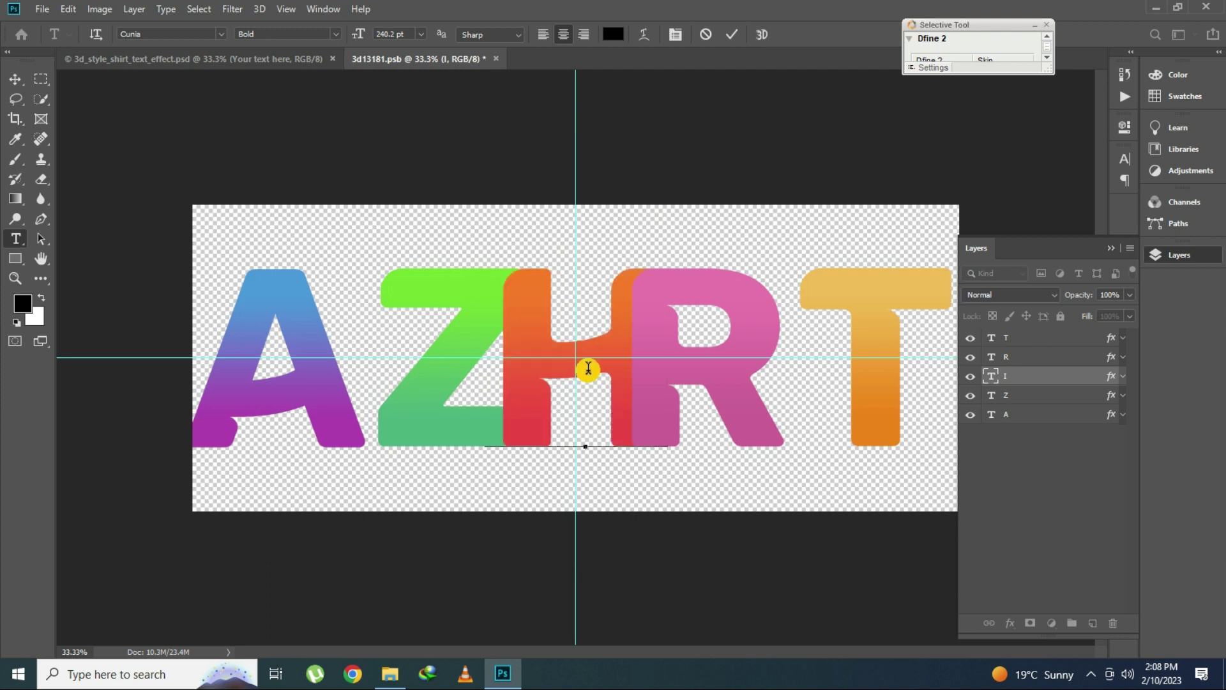
click(732, 34)
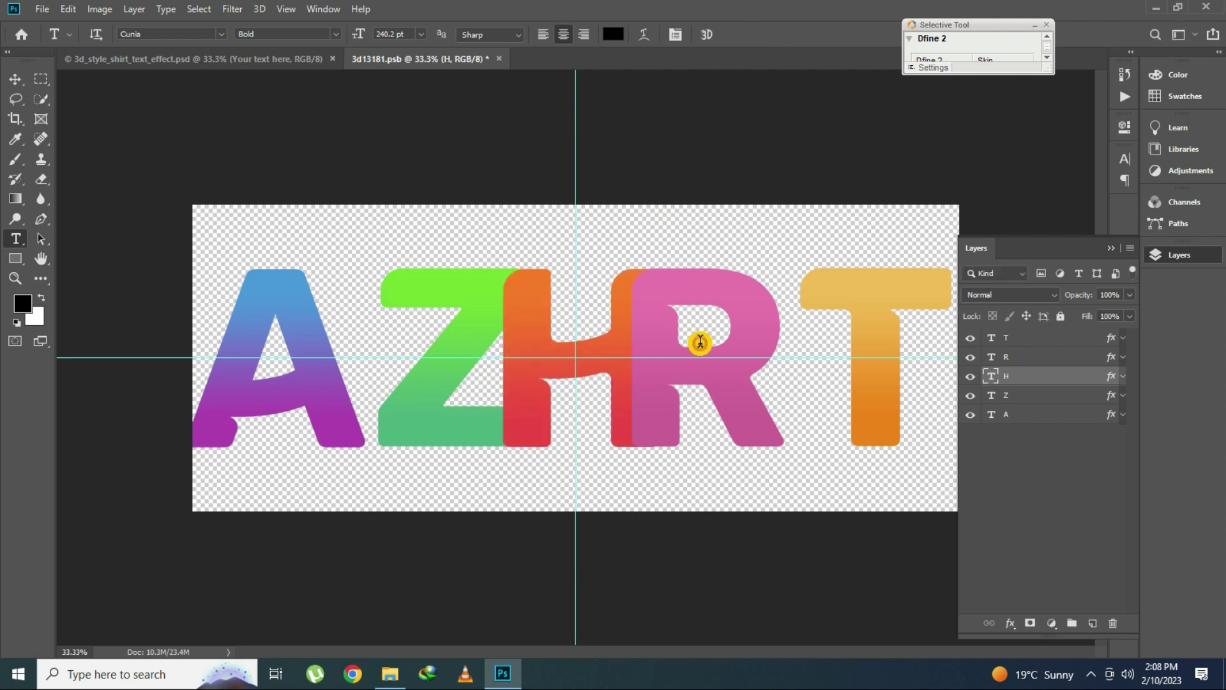
- Retype the R and T letter layers as A and R, then save the smart object
click(700, 339)
double_click(702, 342)
text(A)
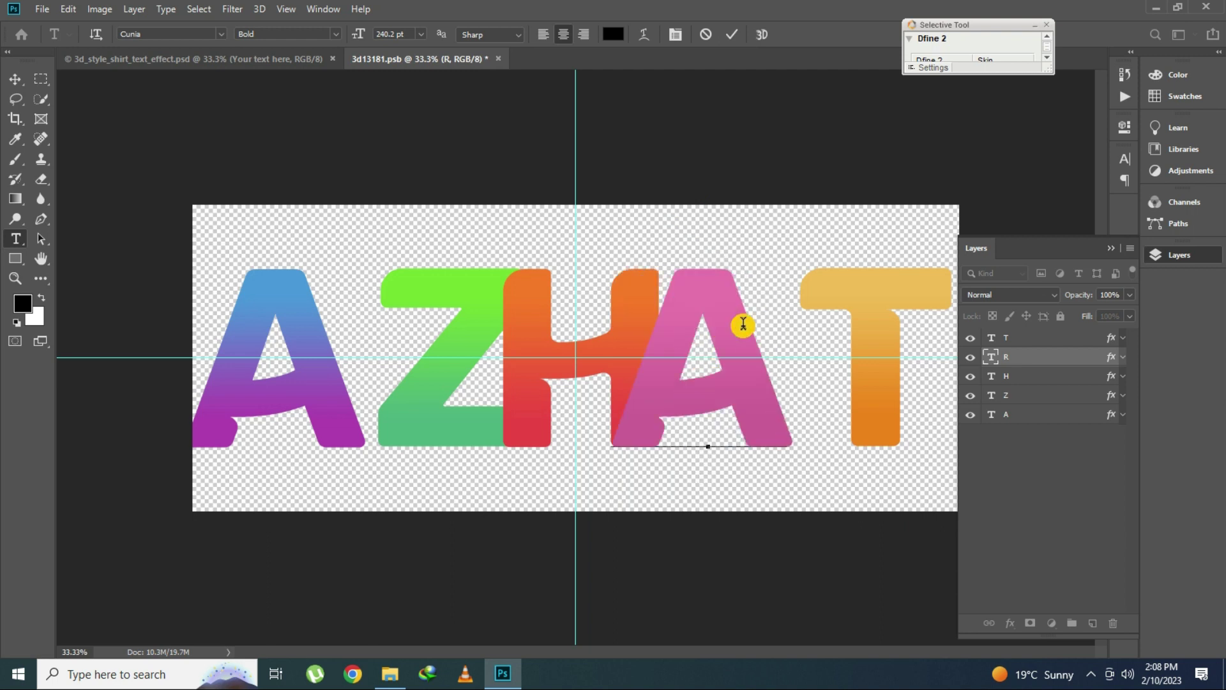
click(732, 35)
click(885, 362)
double_click(886, 363)
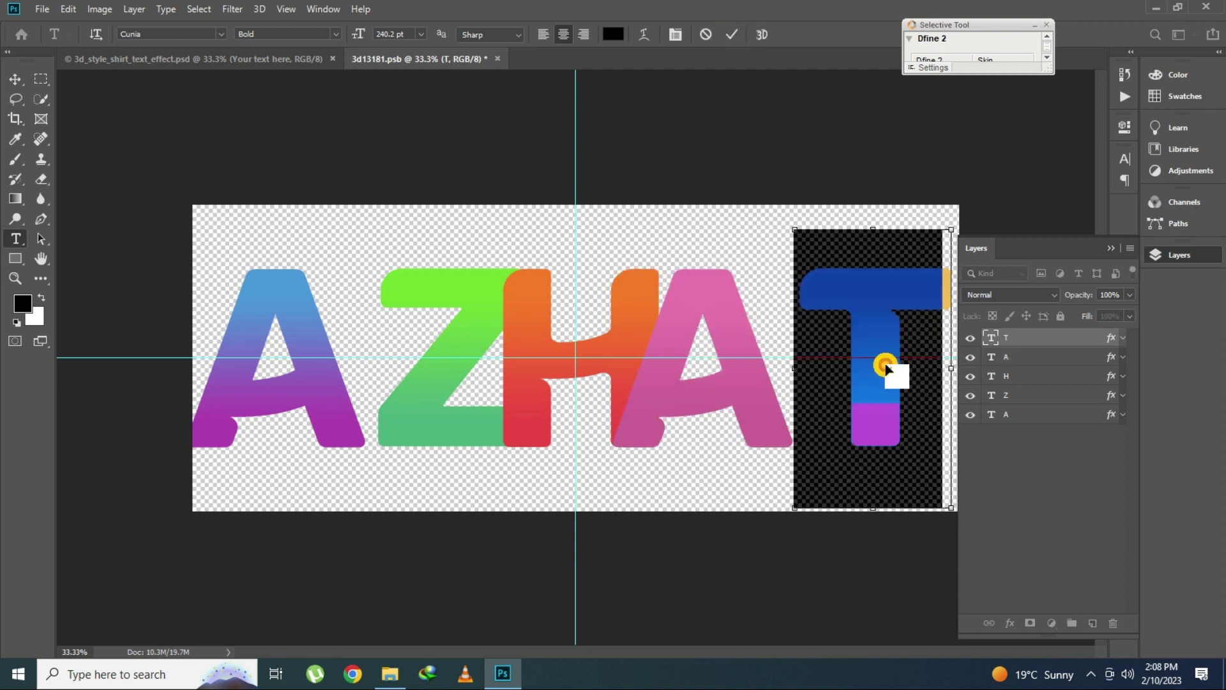
text(R)
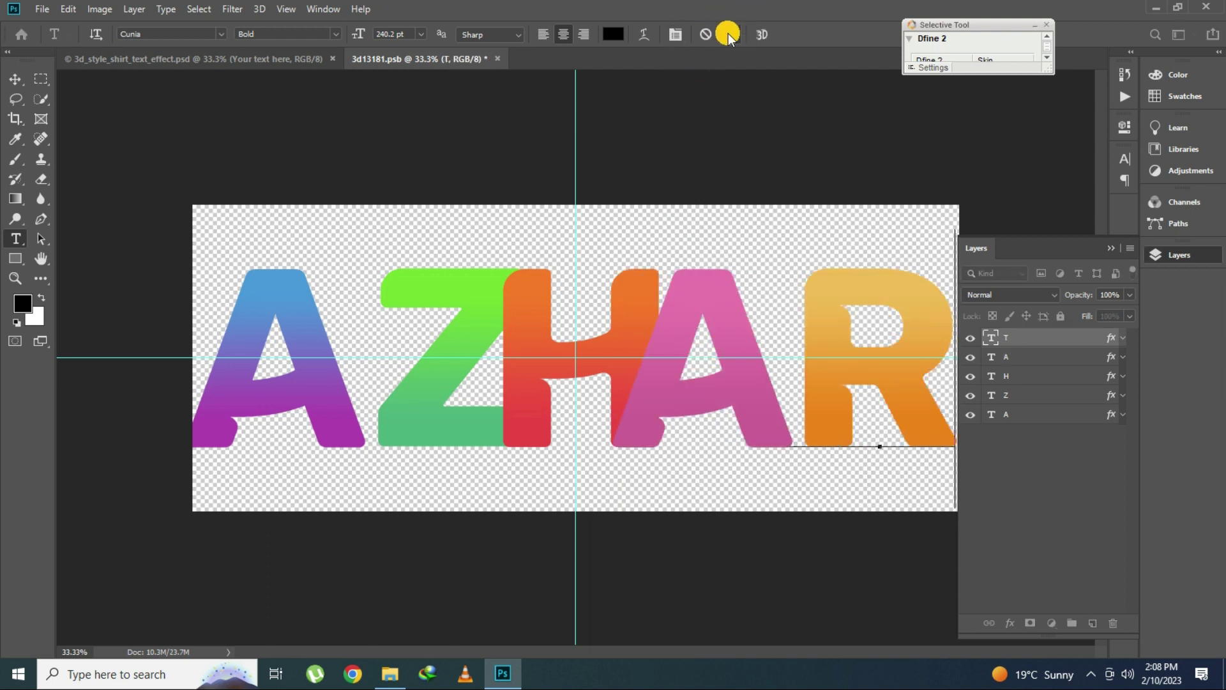
click(732, 34)
click(1187, 253)
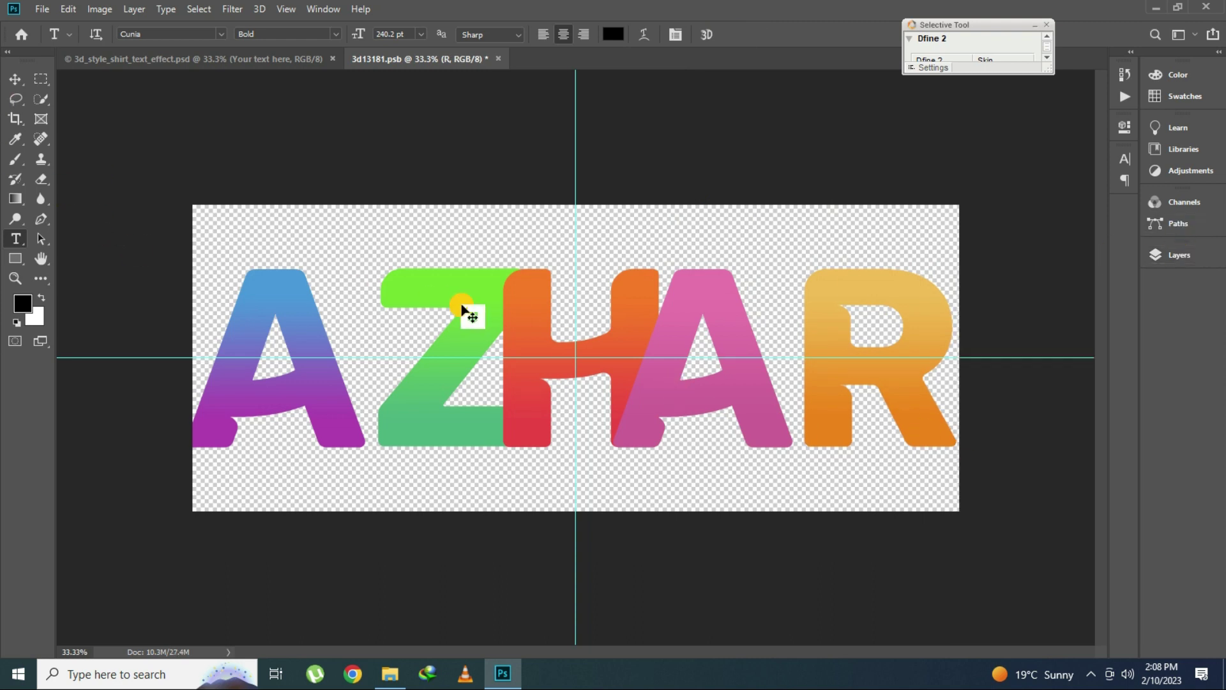
key(ctrl+s)
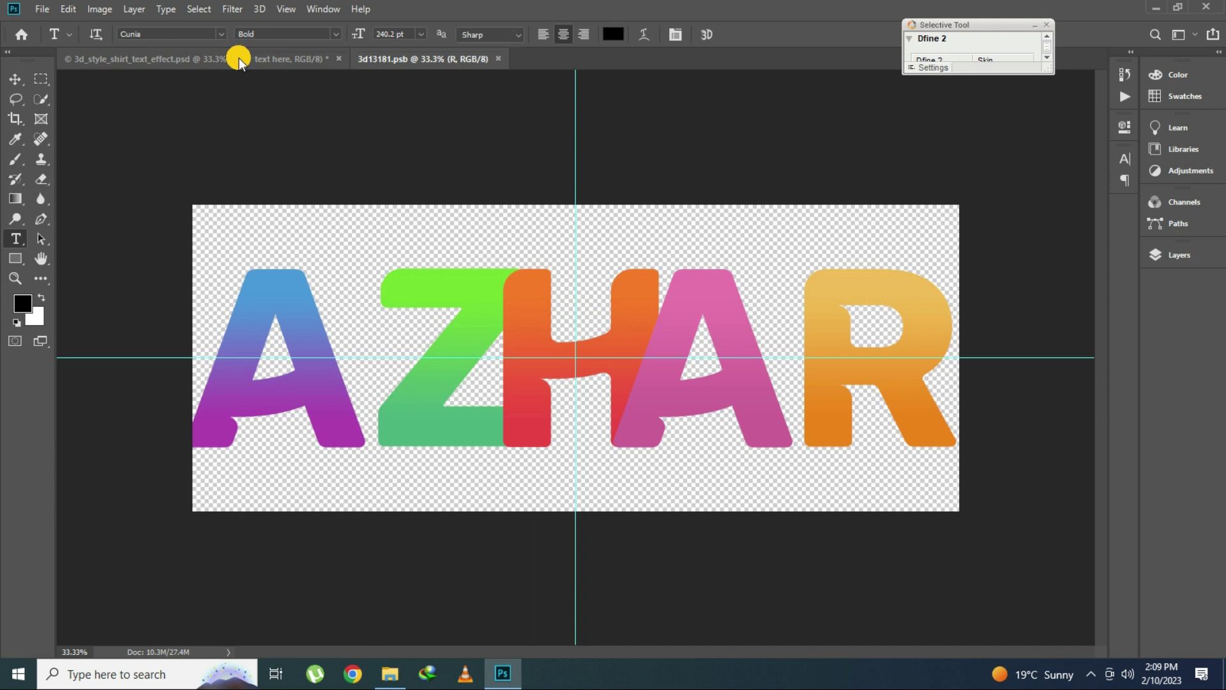
- Bring the shirt template forward and zoom in on the Z and H letters
click(244, 56)
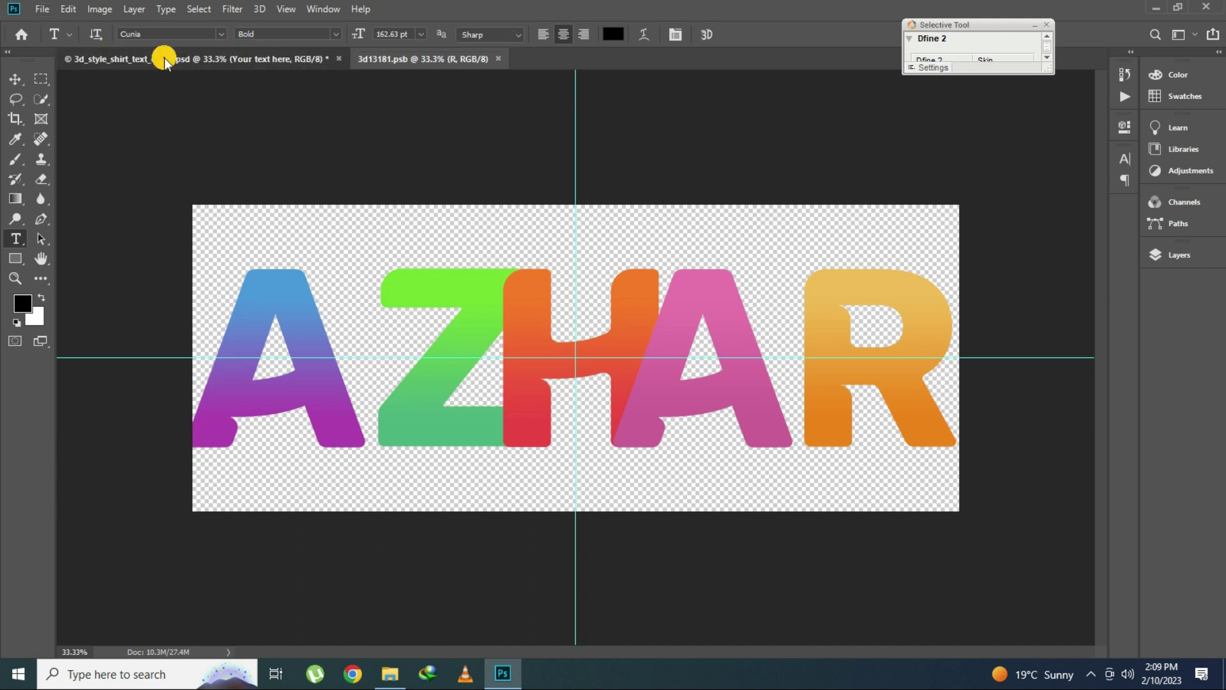
click(197, 63)
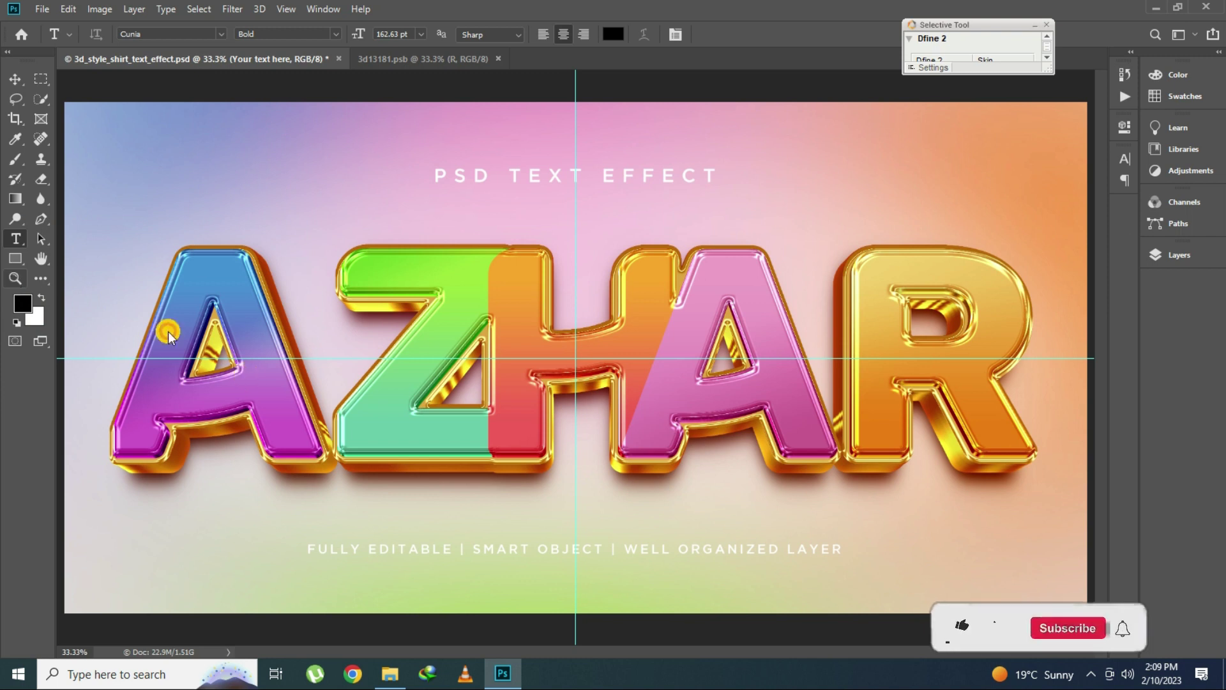
click(15, 279)
click(669, 392)
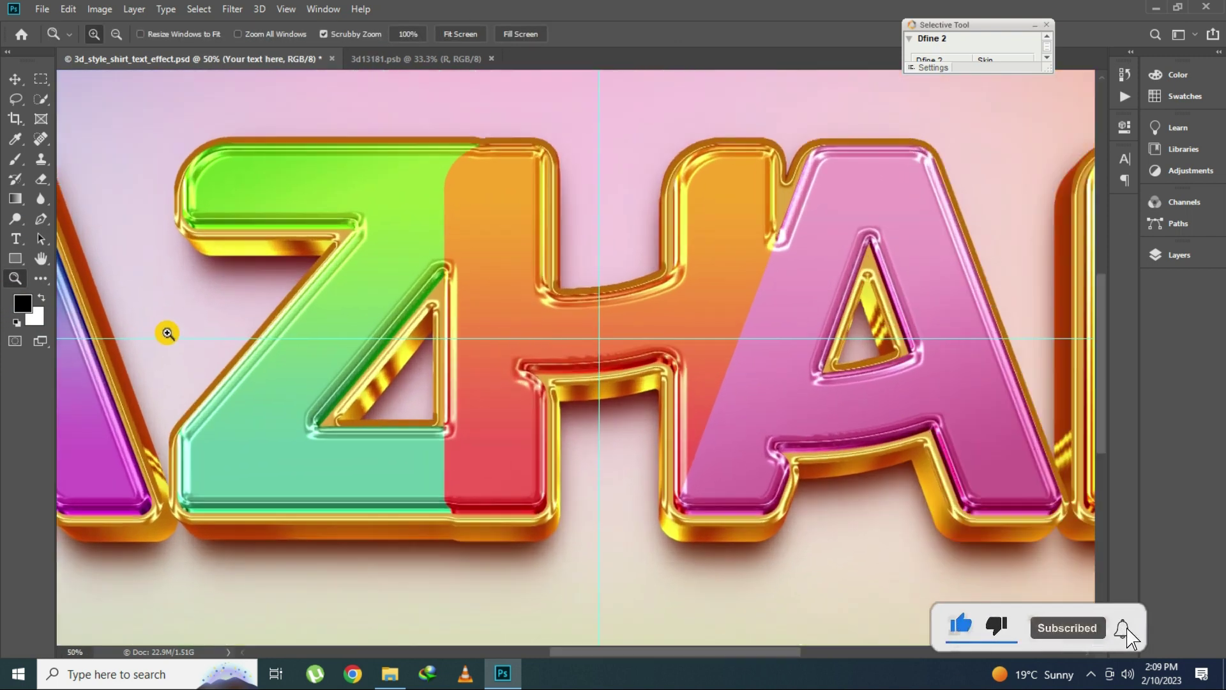
click(165, 332)
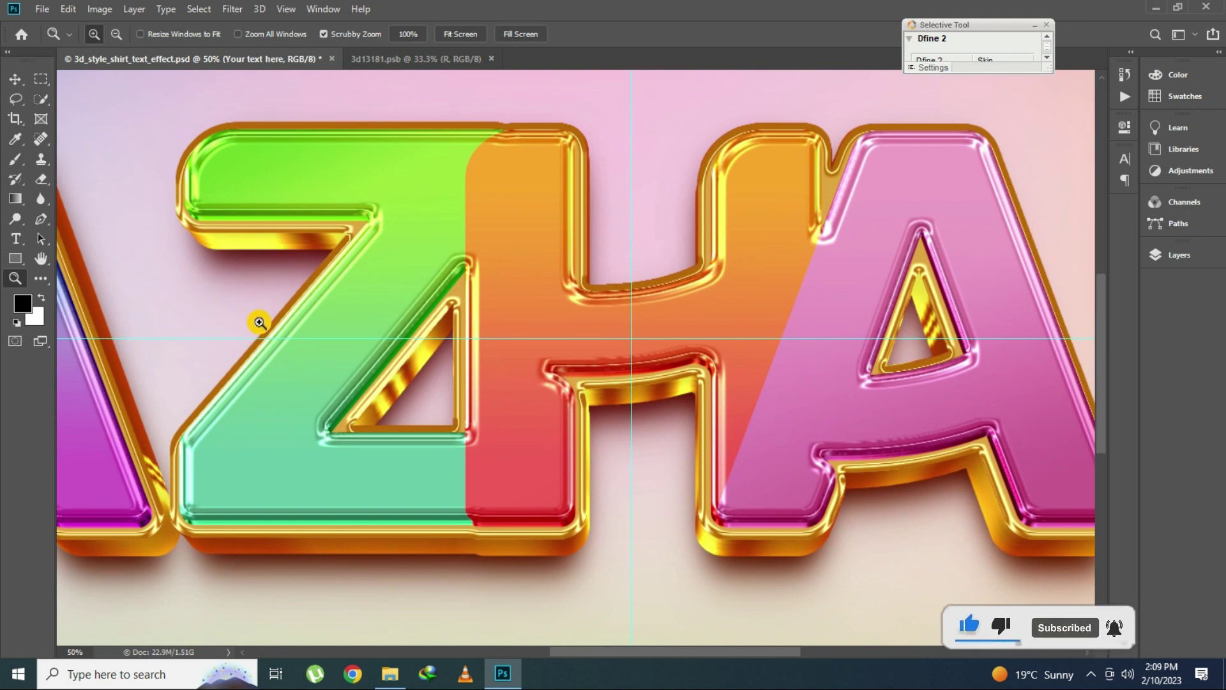
click(258, 268)
- Fit the AZHAR artwork on screen, then close the template without saving
right_click(261, 270)
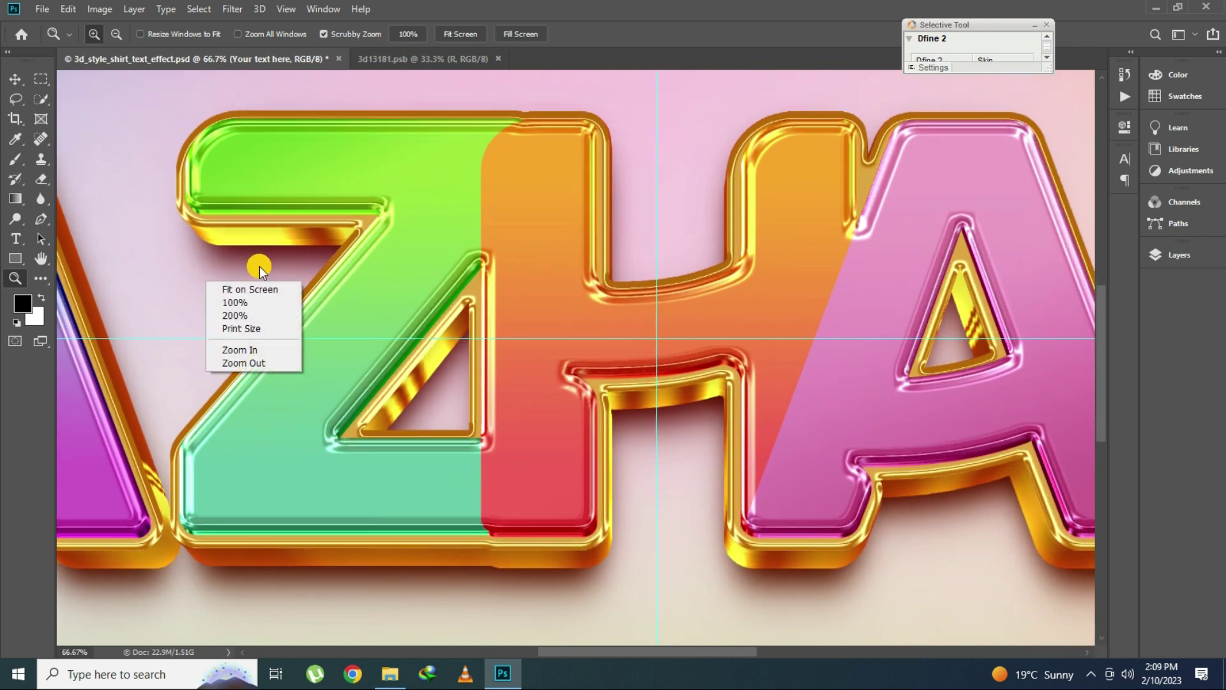
click(263, 288)
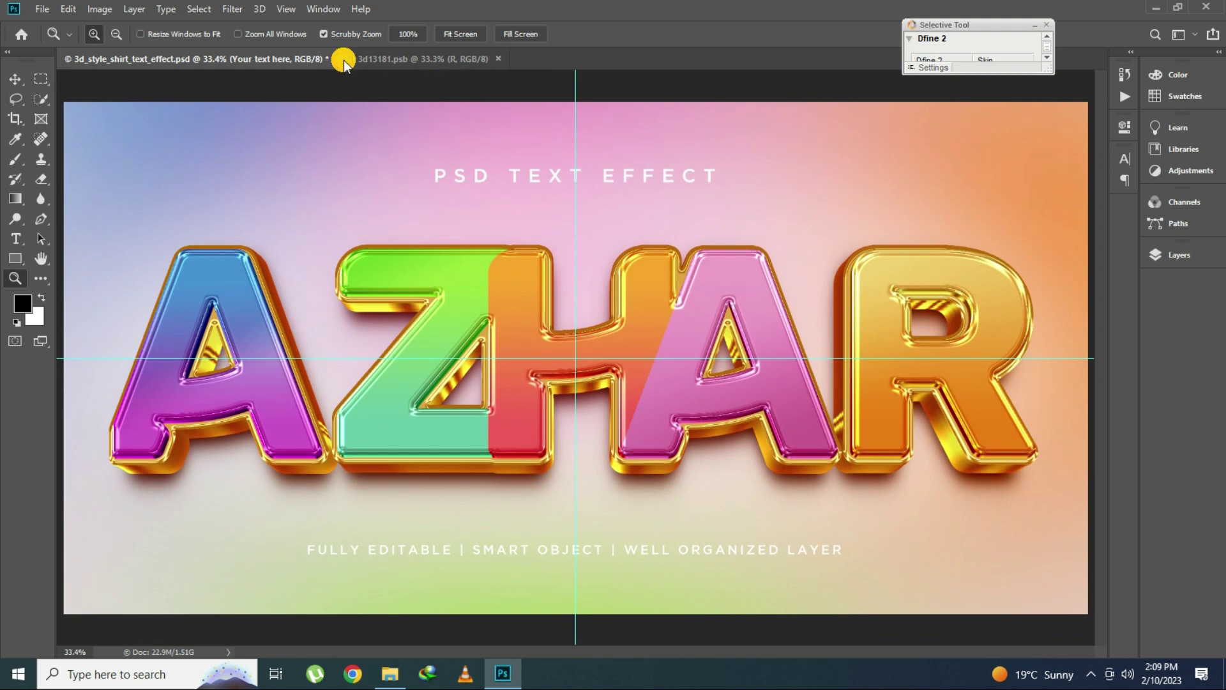
click(344, 60)
click(611, 253)
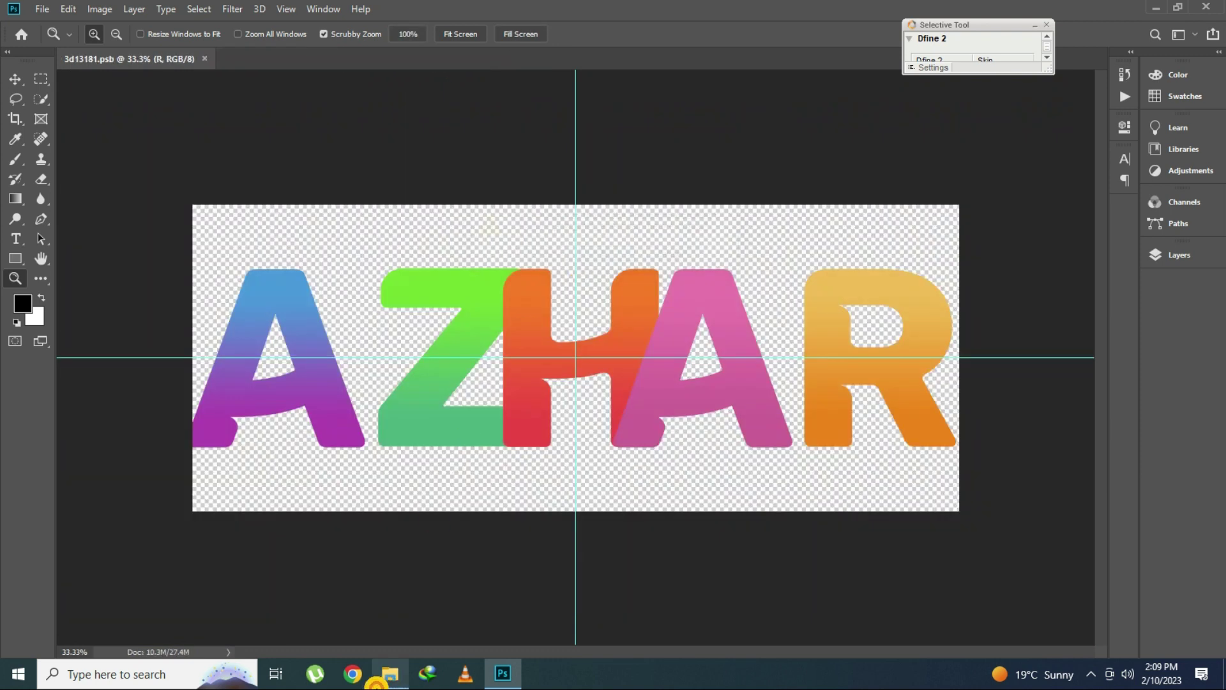
- Open the 3d_style_untold_text_effect JPG preview from the text effects folder
click(389, 673)
click(606, 147)
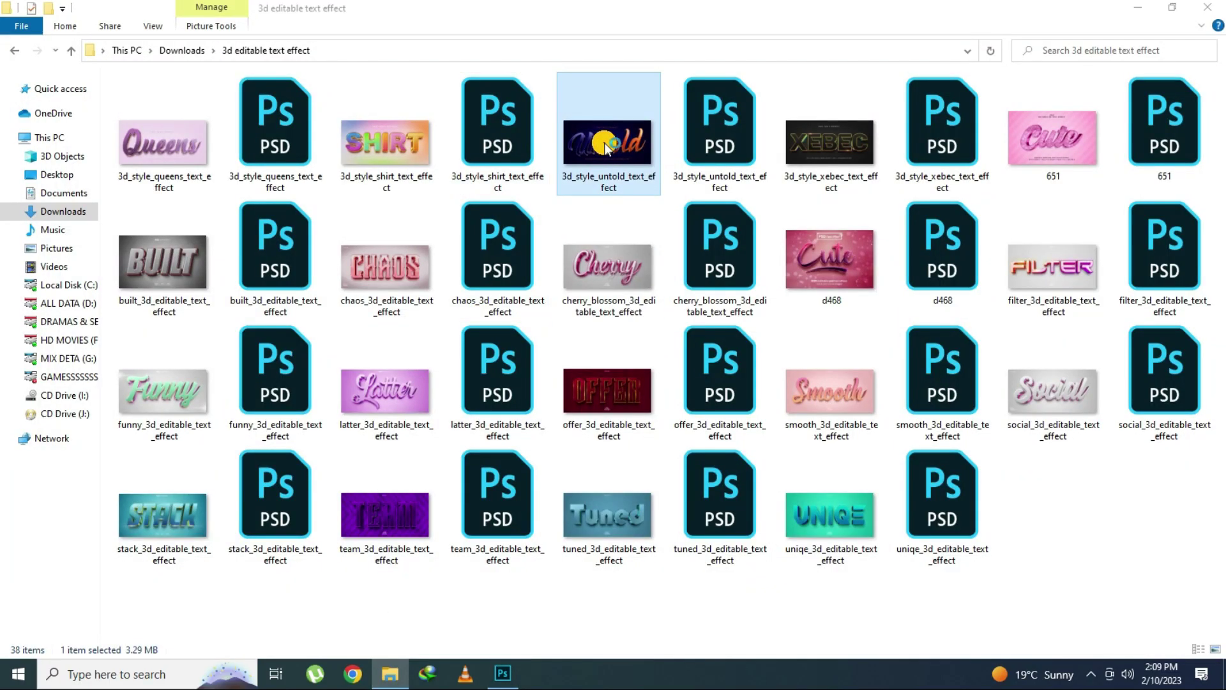
double_click(606, 146)
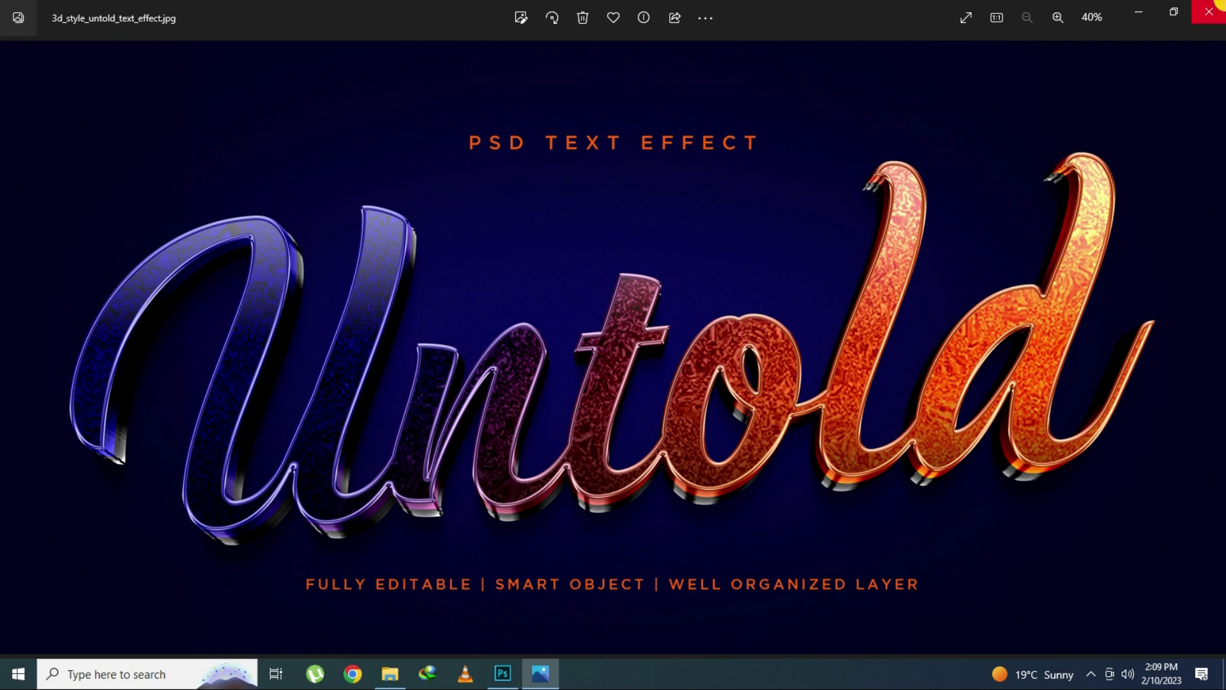
- Close the Untold preview and open the 3d_style_untold_text_effect PSD
click(1209, 12)
double_click(738, 142)
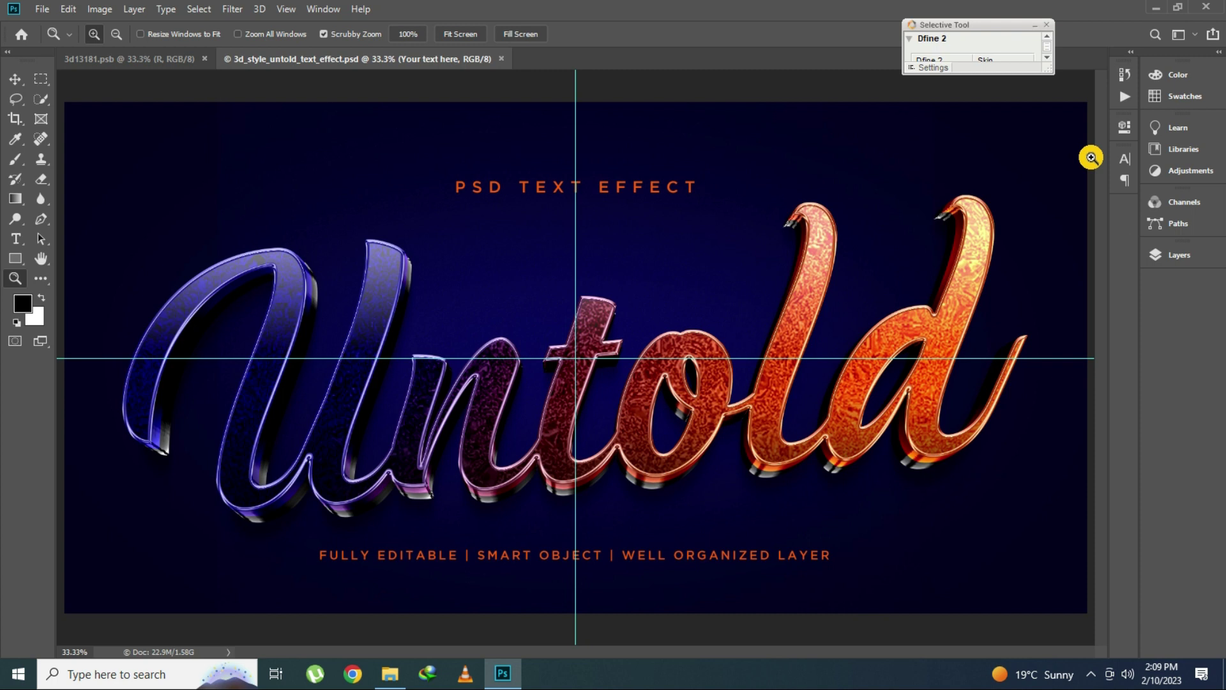
- Open the Untold template's editable text smart object and select its Untold text
click(1167, 255)
double_click(1003, 338)
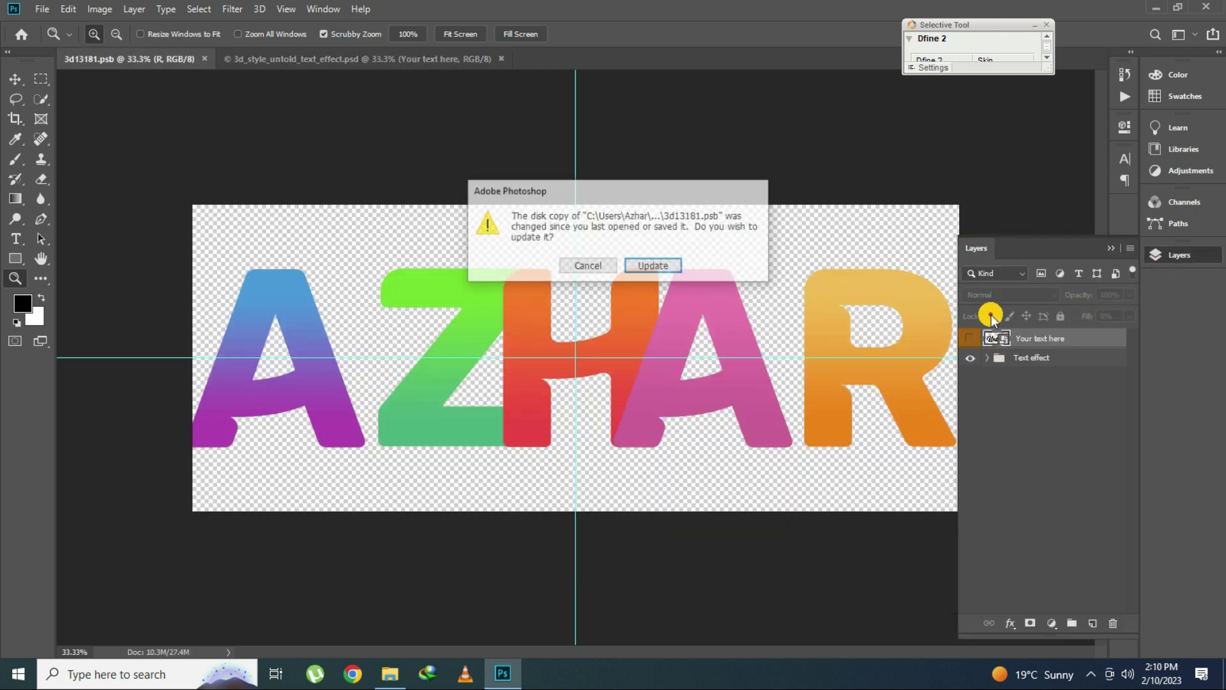
click(634, 265)
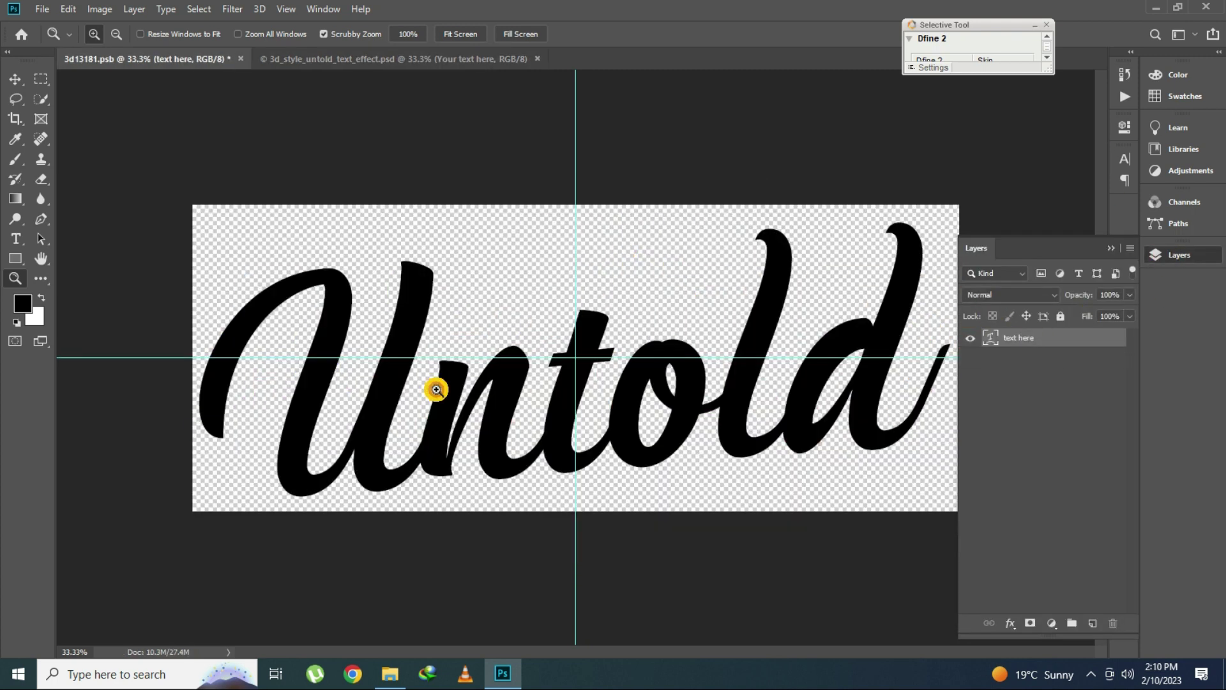
click(15, 241)
click(415, 358)
key(ctrl+a)
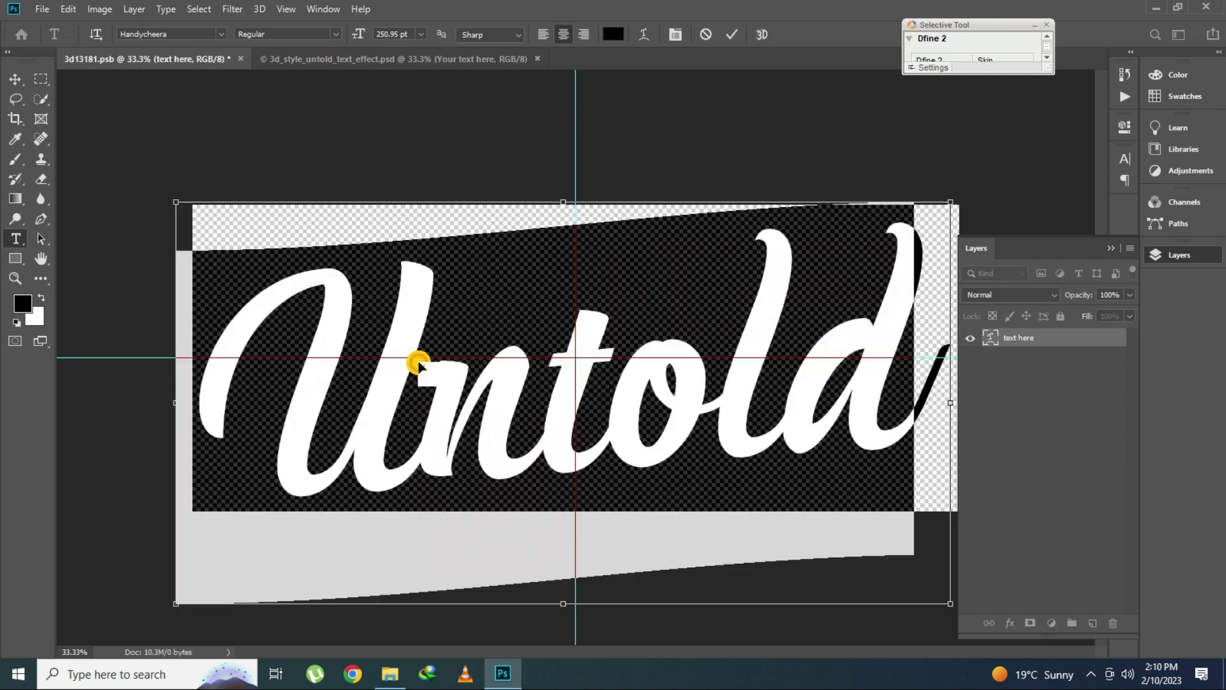
- Retype the text as Shakeel, shrink it slightly, commit, and save the smart object
text(Shae)
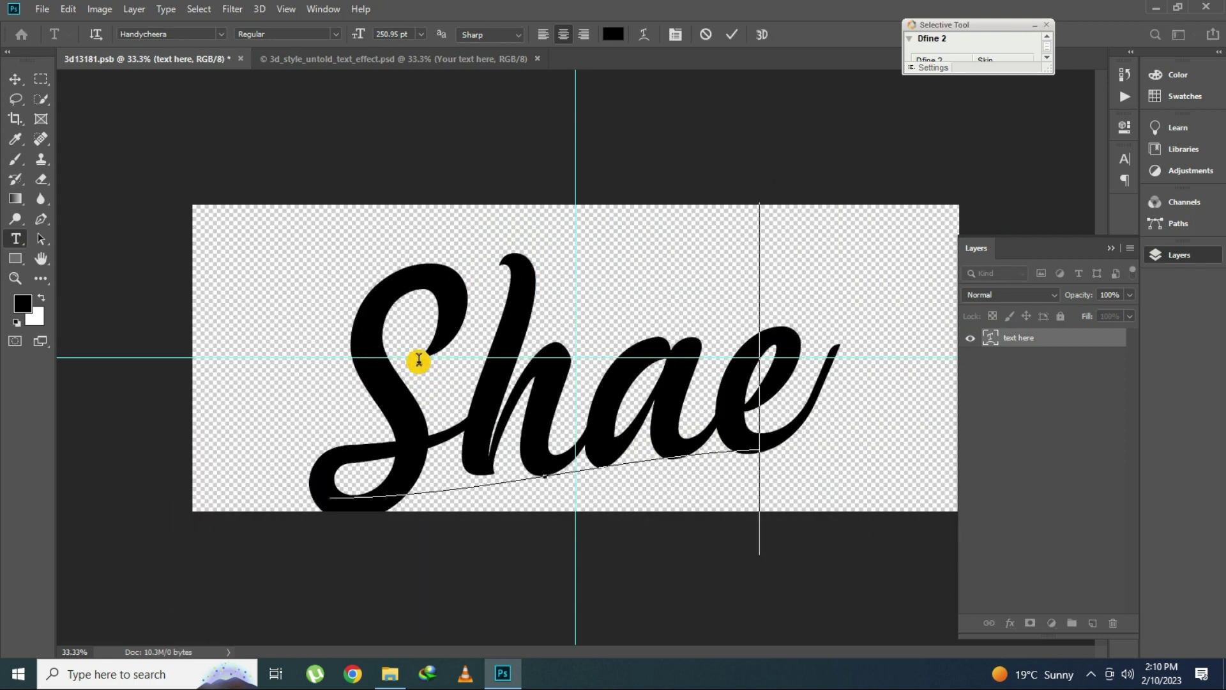
key(BackSpace)
text(keel)
key(ctrl+a)
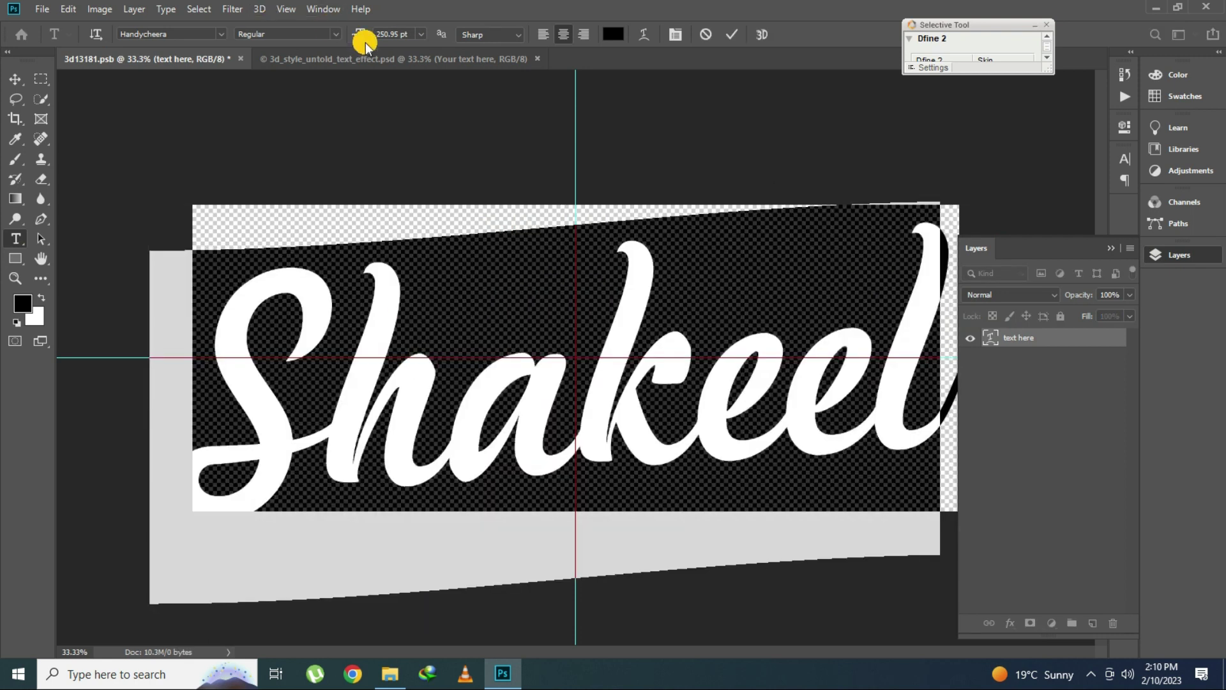
drag(365, 32, 328, 37)
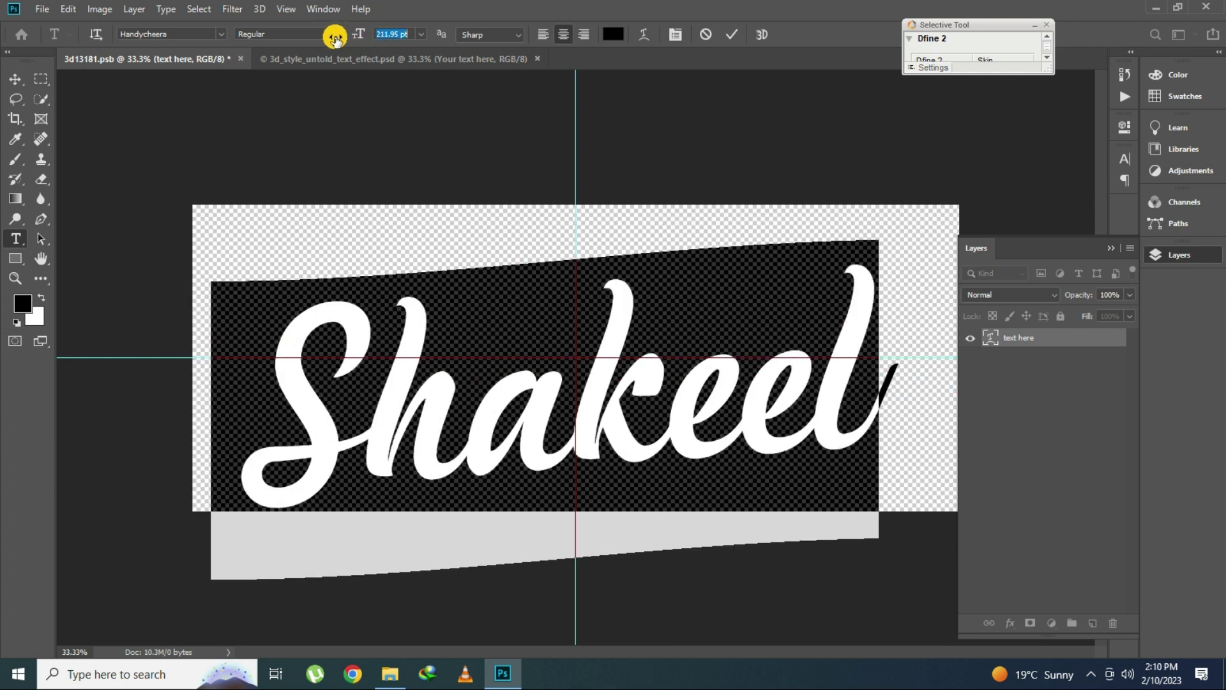
key(ctrl+Return)
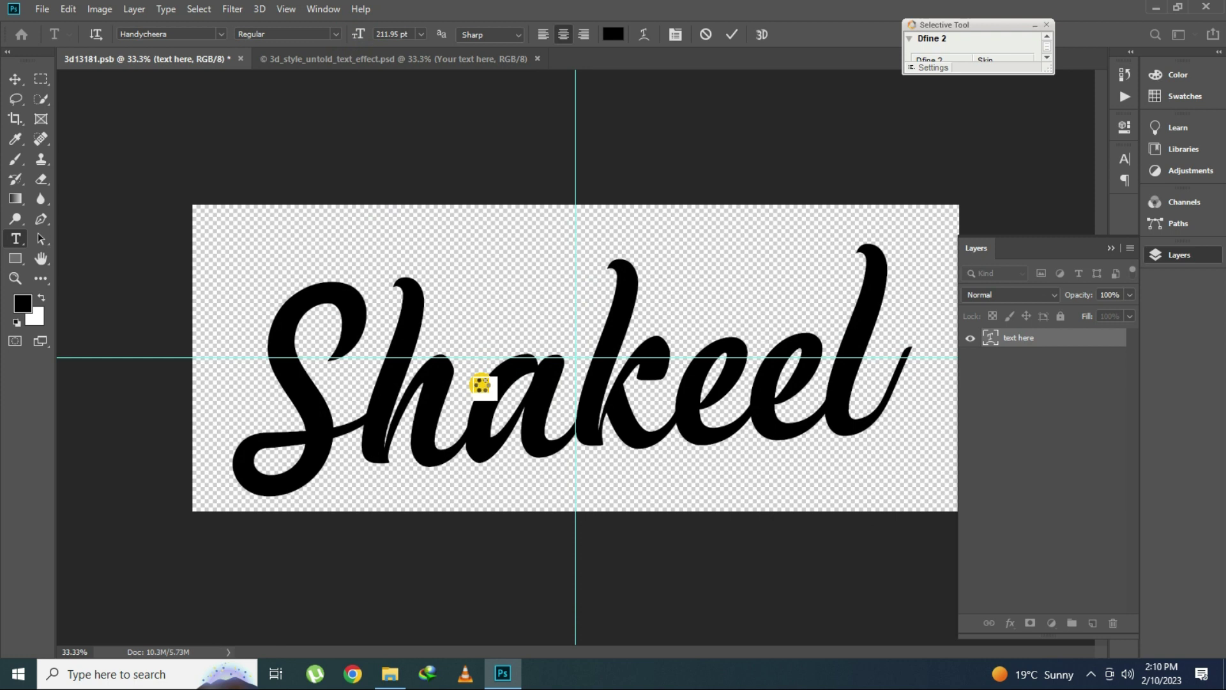
key(ctrl+s)
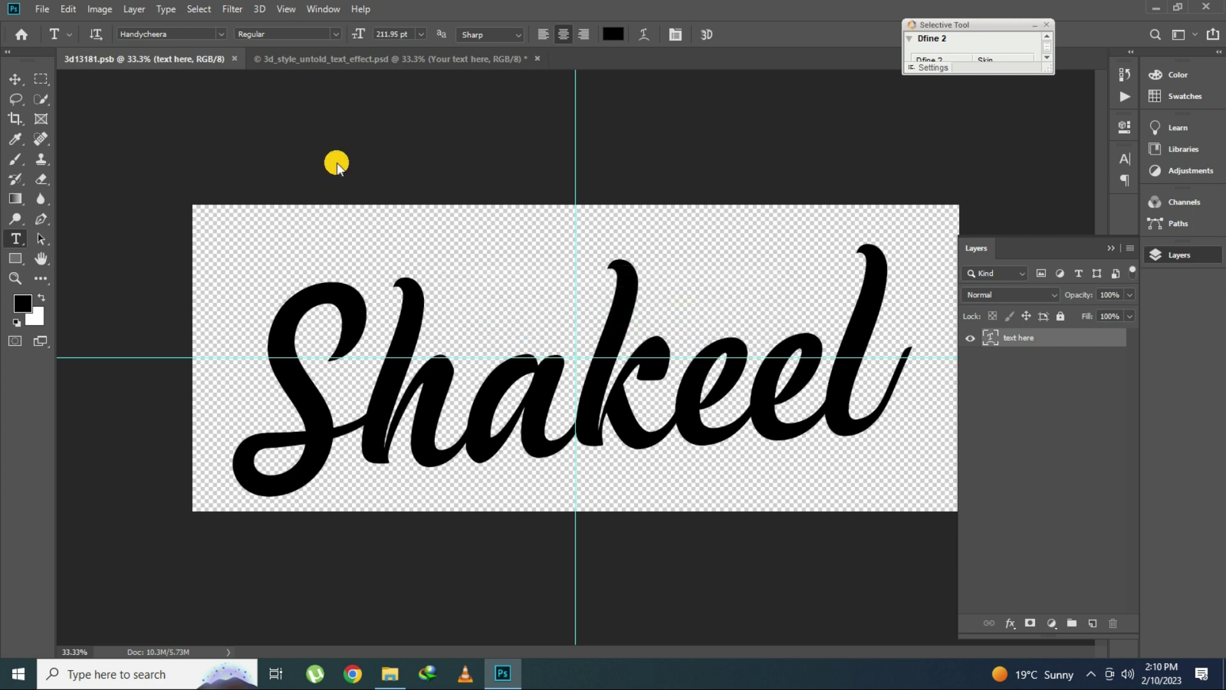
- Zoom in on the Shakeel lettering in the Untold template, then fit it on screen
click(338, 57)
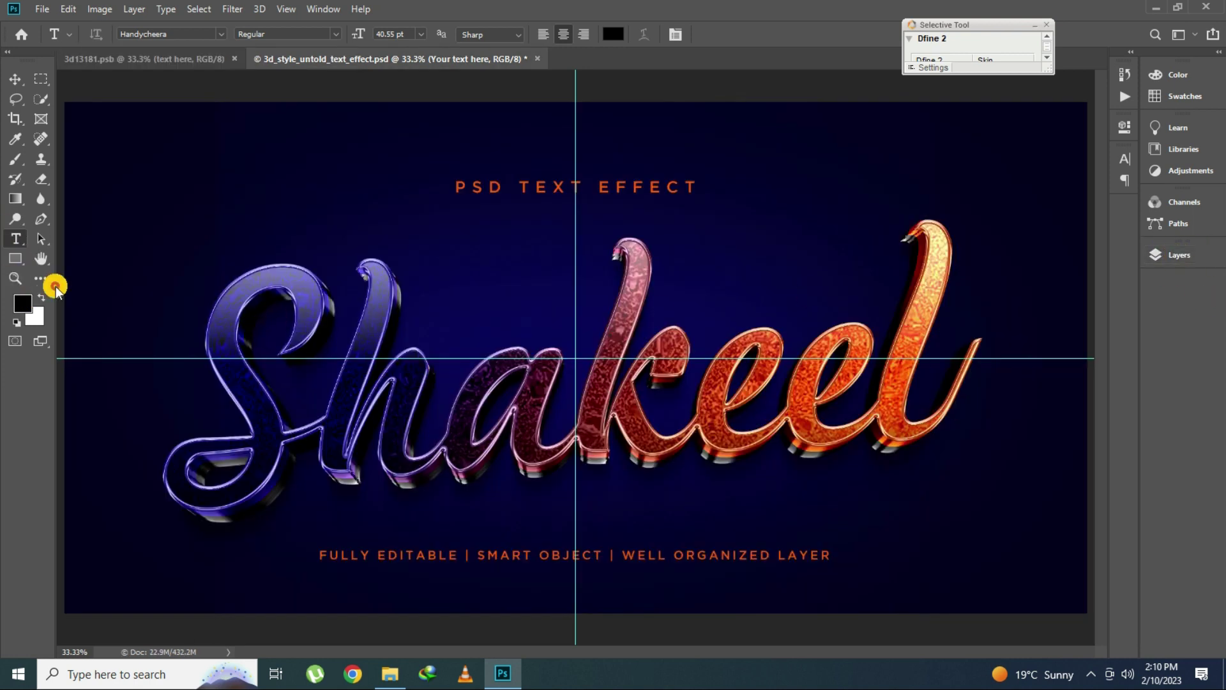
key(z)
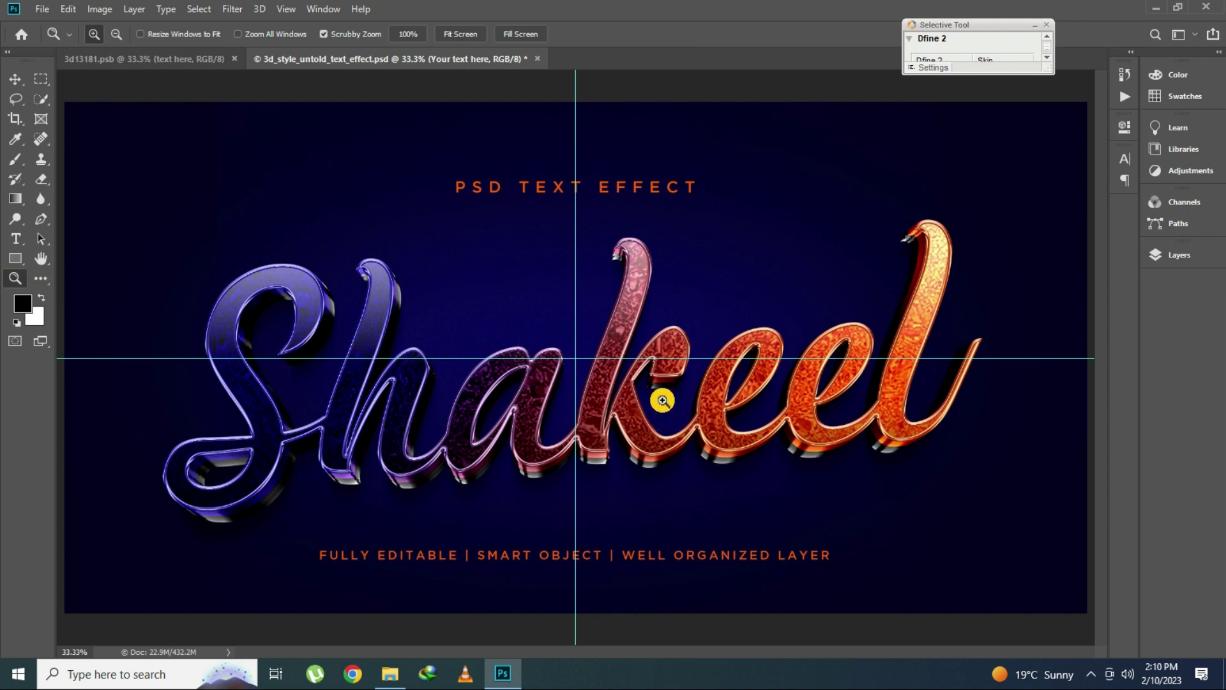
click(639, 399)
right_click(354, 345)
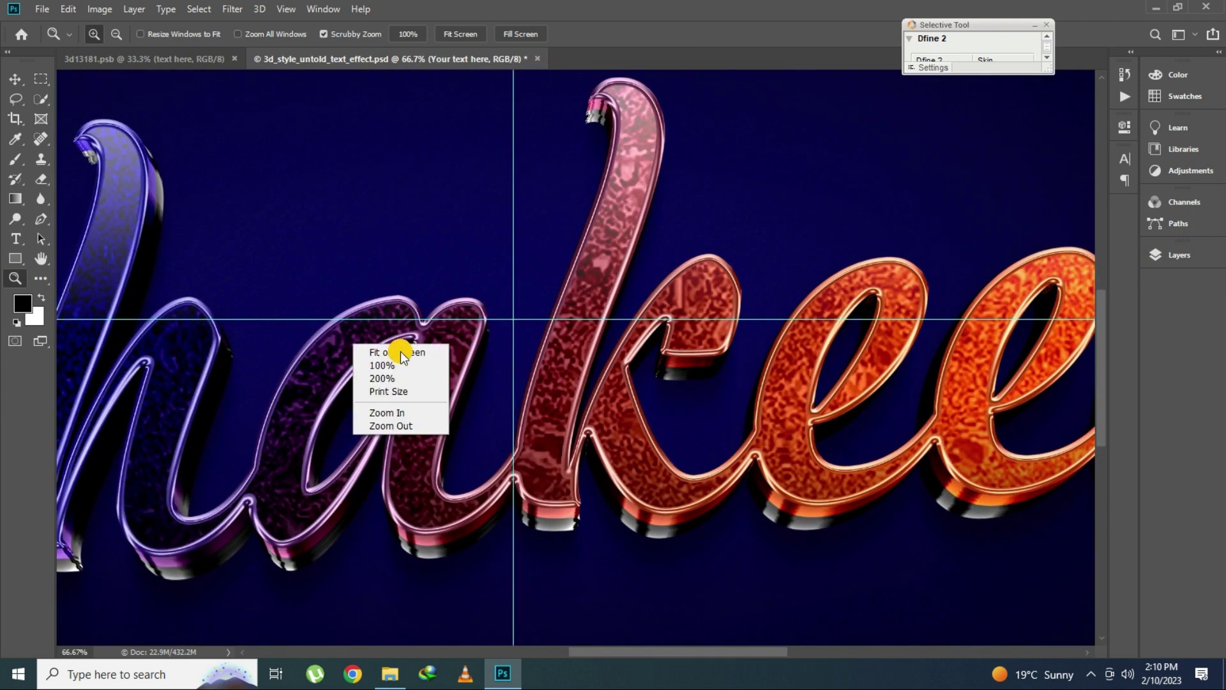
click(400, 352)
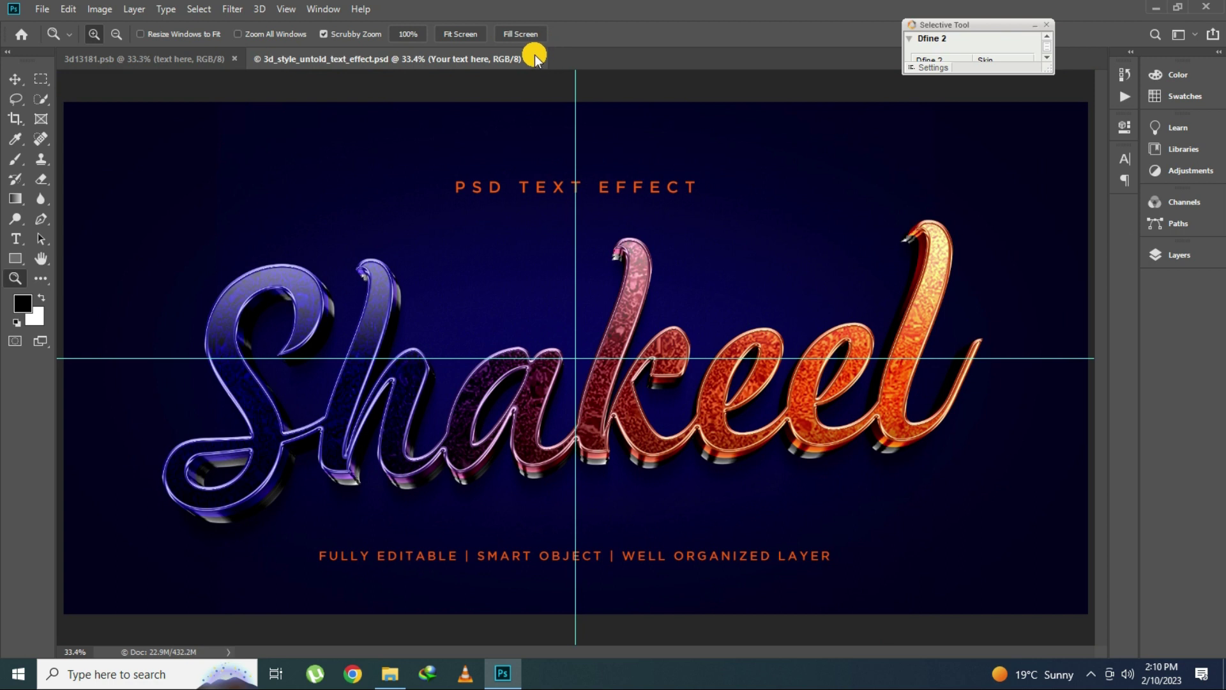
- Close the Untold template, discarding its changes
click(536, 58)
click(611, 255)
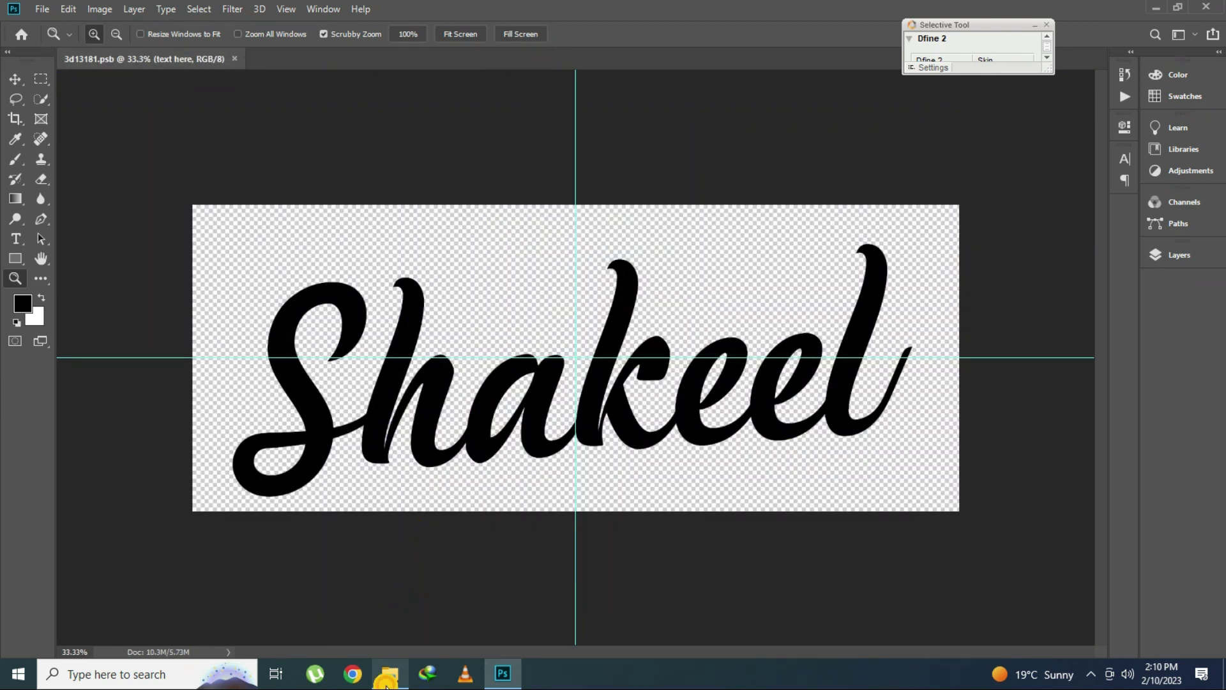
click(390, 673)
- Preview the XEBEC sample image, then open the 3d_style_xebec_text_effect PSD
double_click(801, 144)
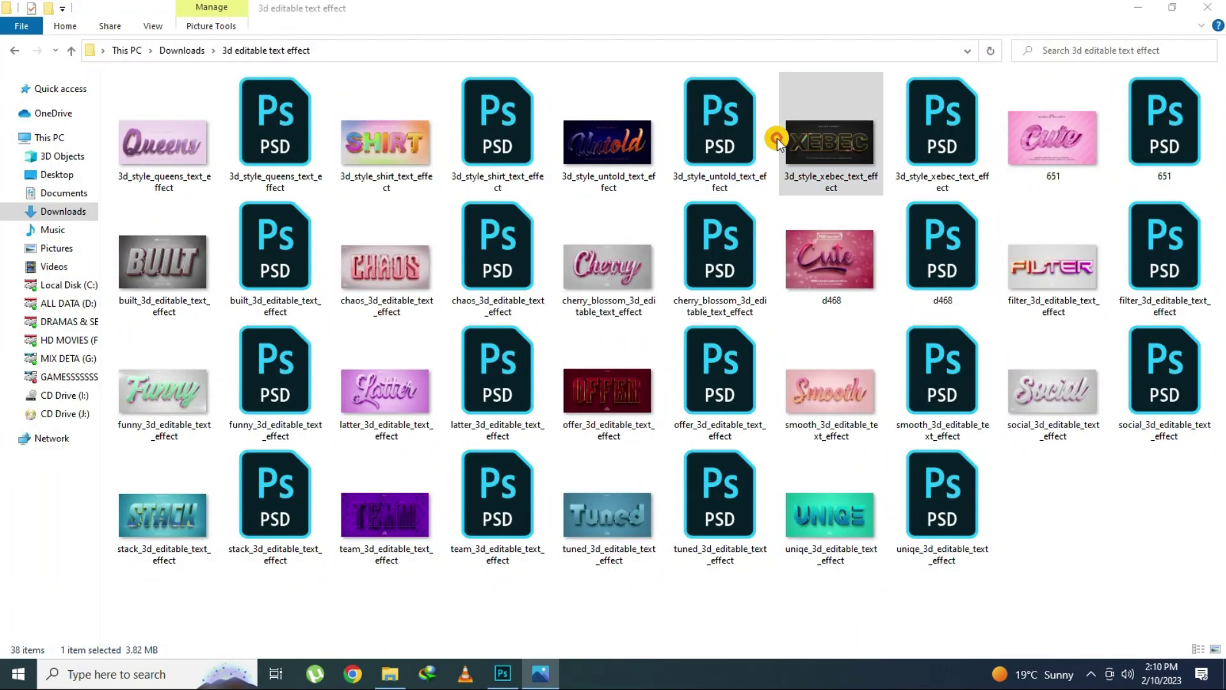
click(1207, 8)
double_click(939, 131)
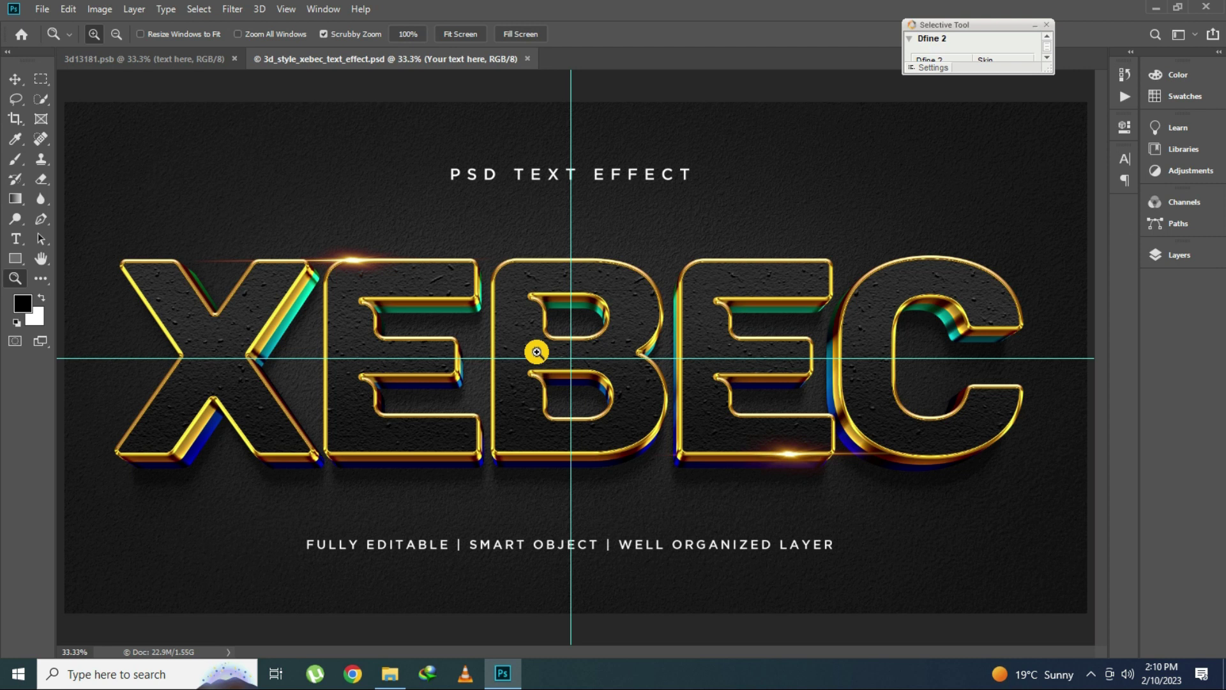
- Replace XEBEC with AZHAR in the text smart object, shrink the font, and save it
click(1171, 254)
double_click(1007, 340)
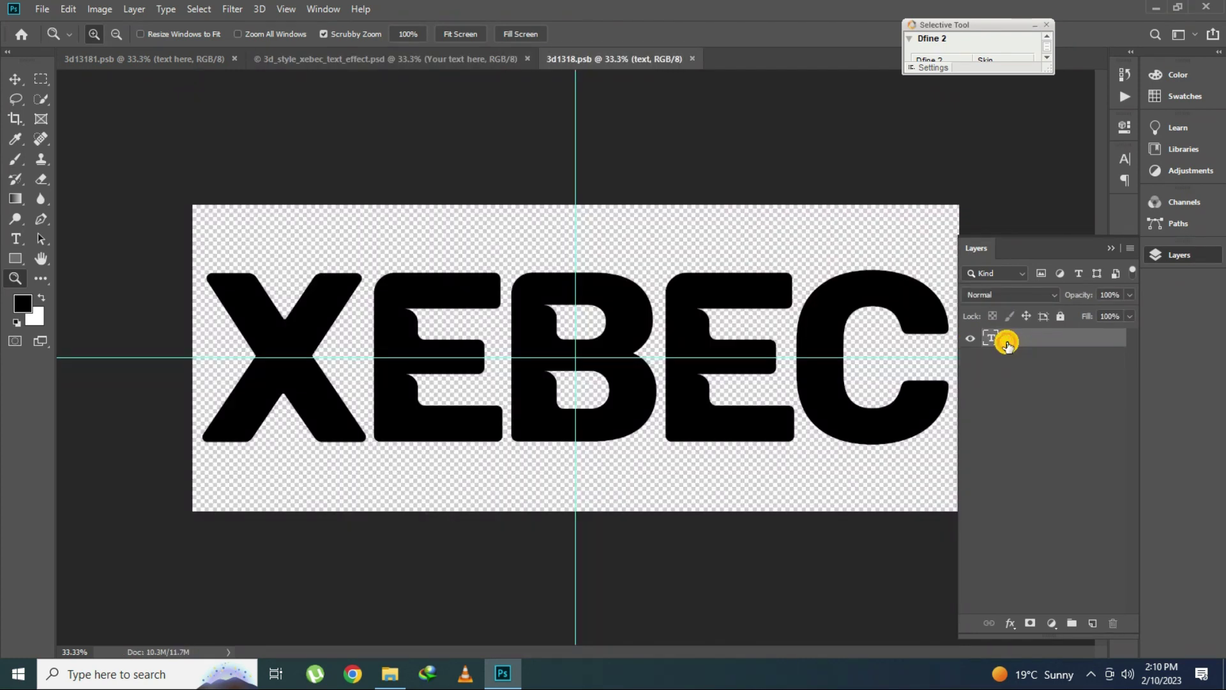
click(15, 239)
click(467, 366)
key(ctrl+a)
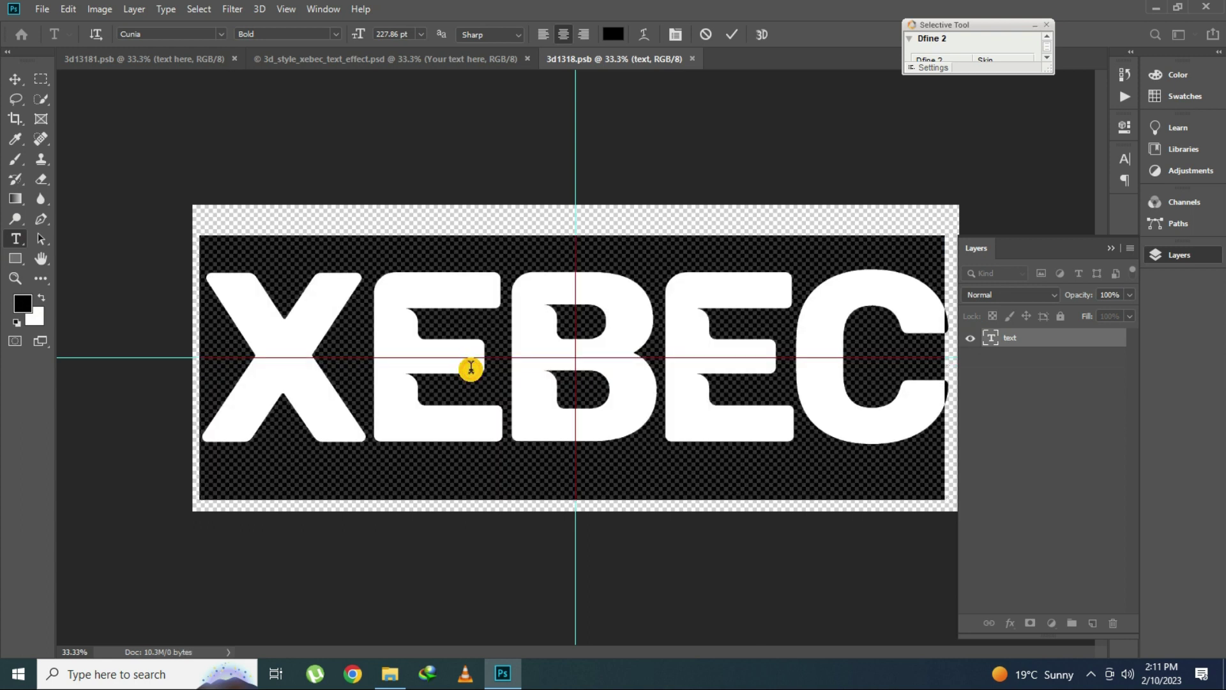
text(AZH)
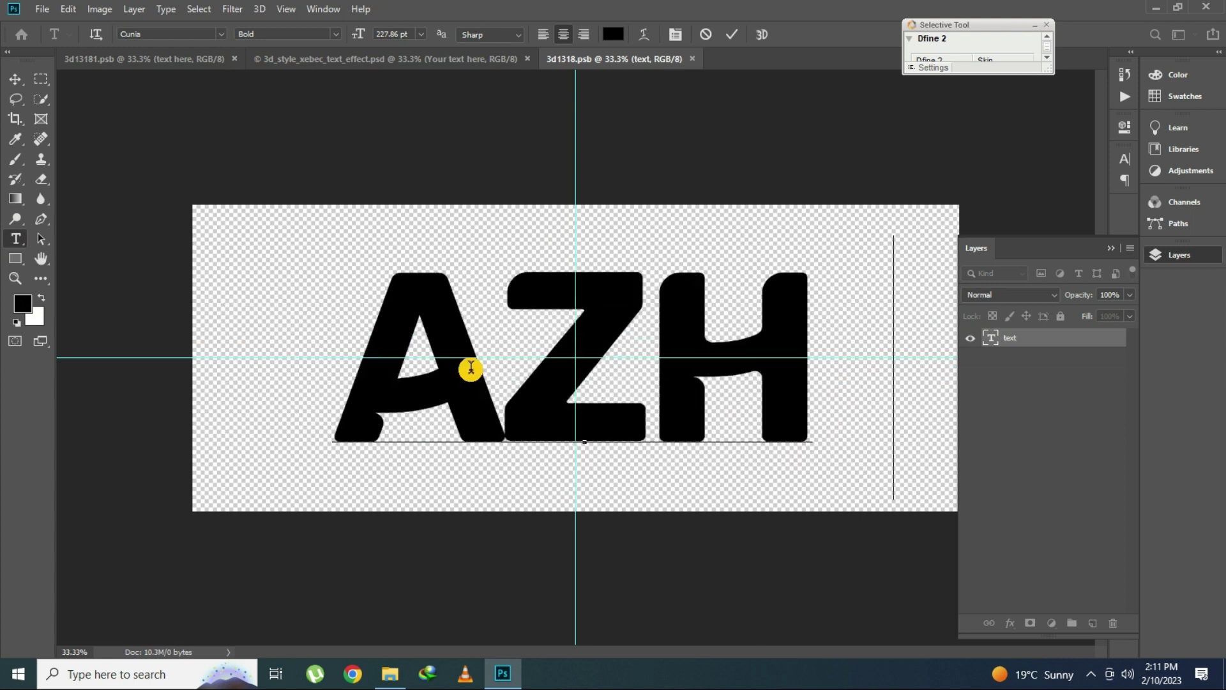
text(AR)
key(ctrl+a)
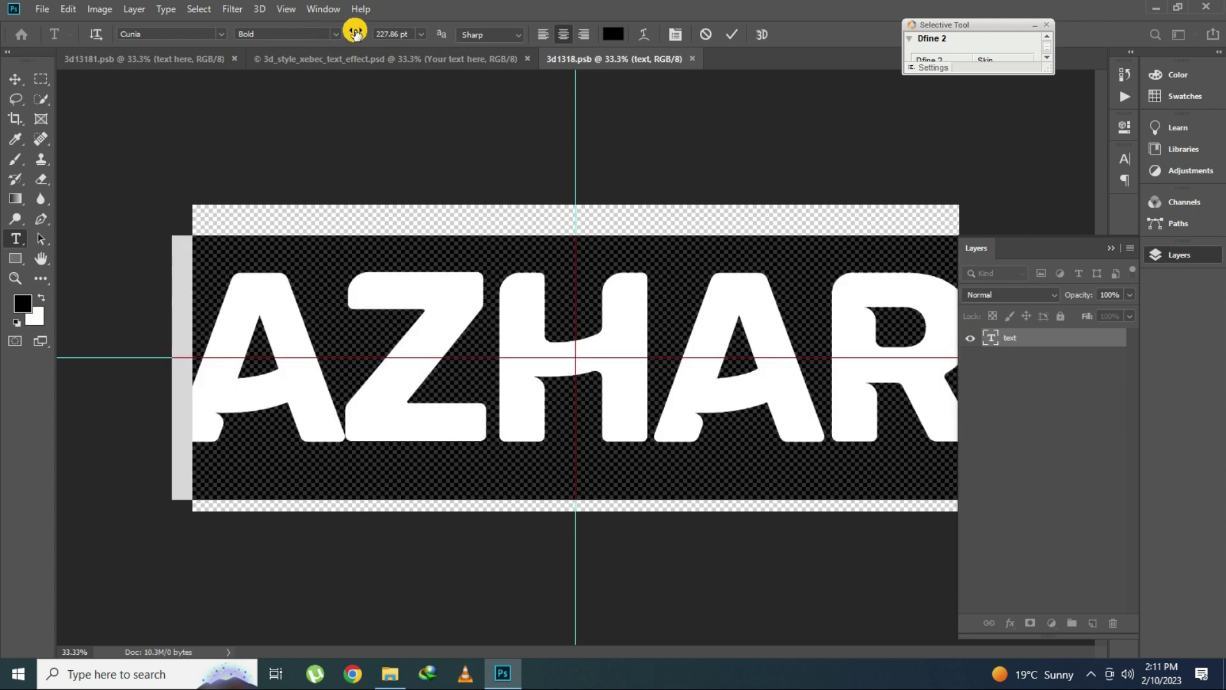
drag(342, 33, 343, 35)
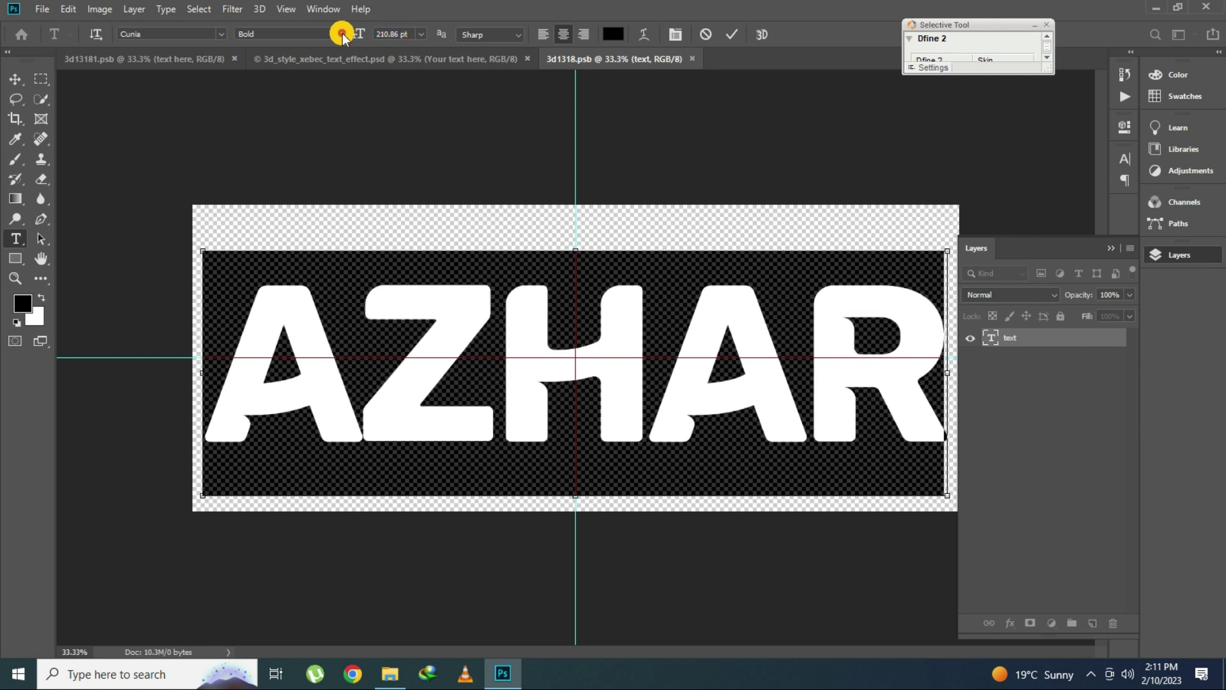
click(341, 34)
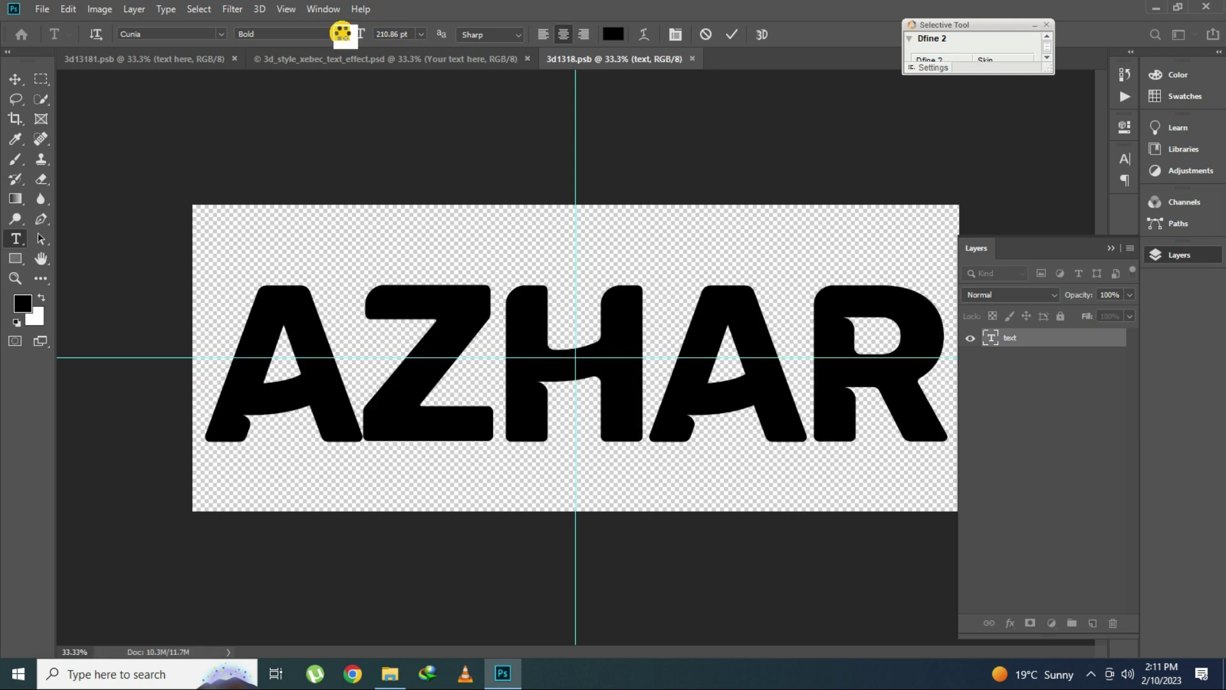
key(ctrl+s)
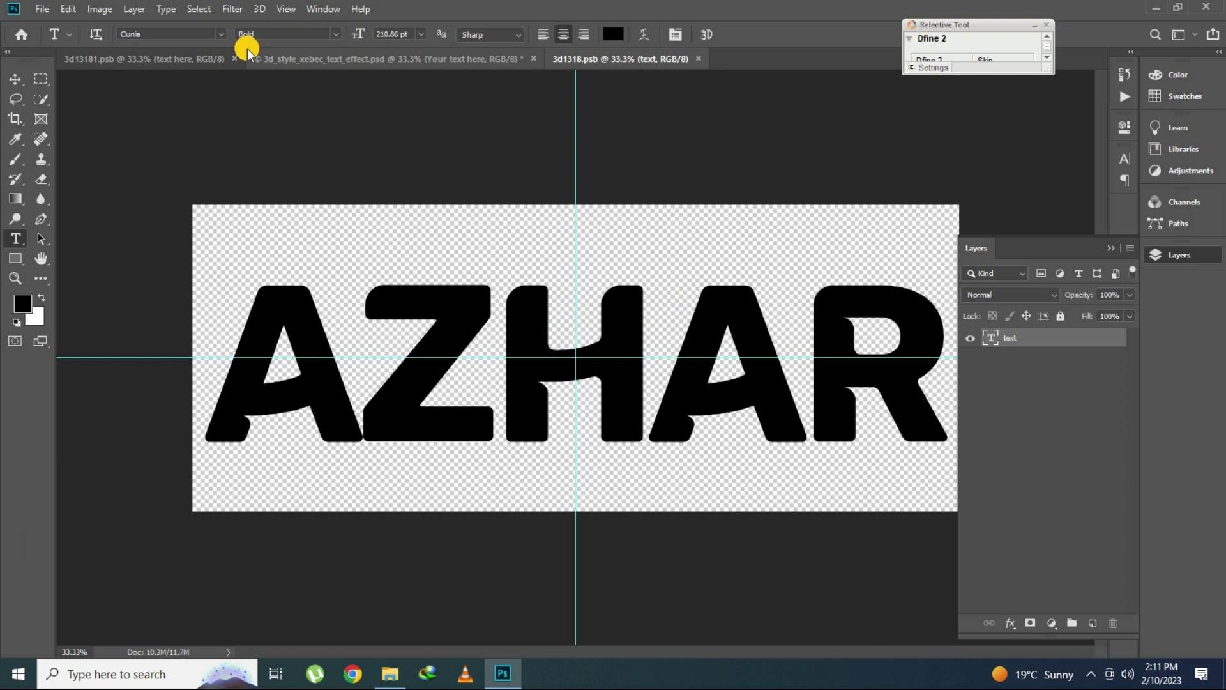
- Inspect the gold AZHAR render, then close the xebec template unsaved and its smart object
click(376, 57)
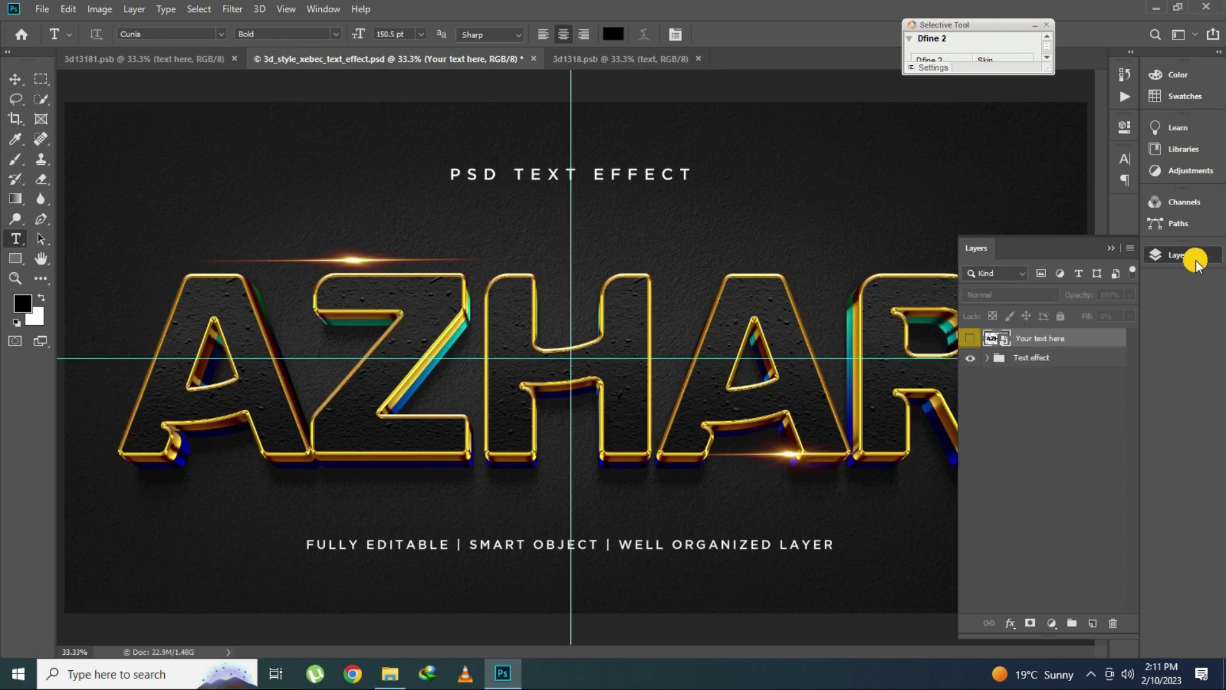
click(261, 442)
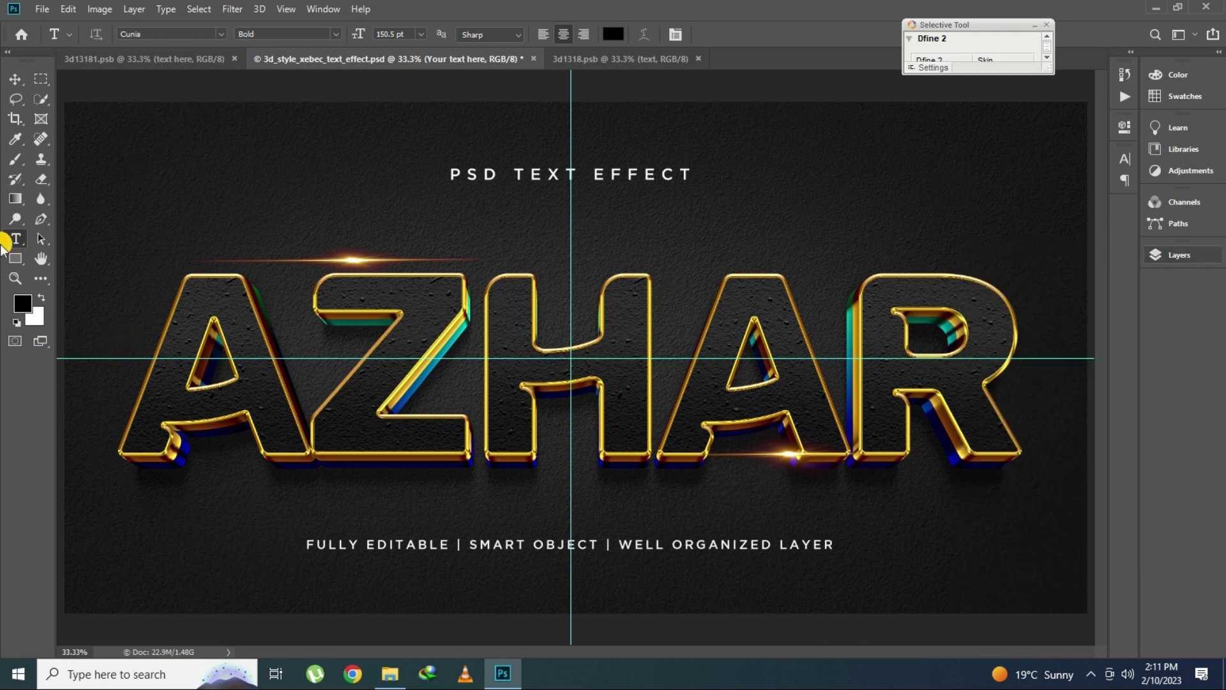
click(15, 278)
click(662, 412)
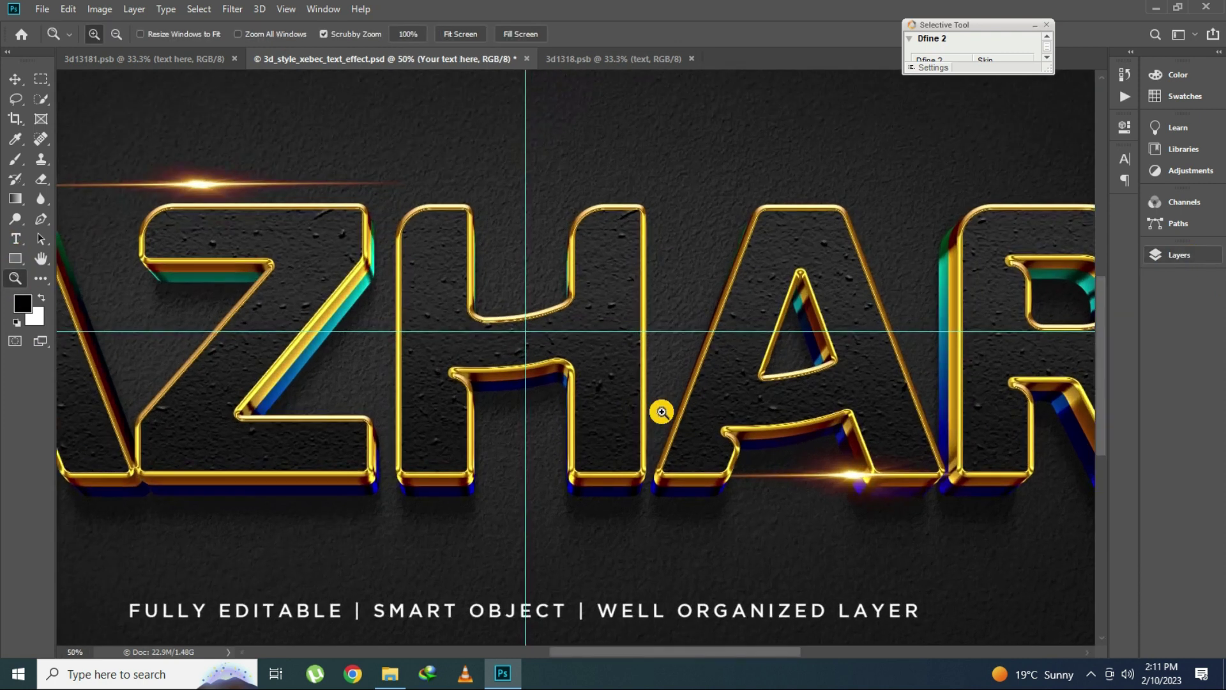
click(491, 350)
right_click(219, 276)
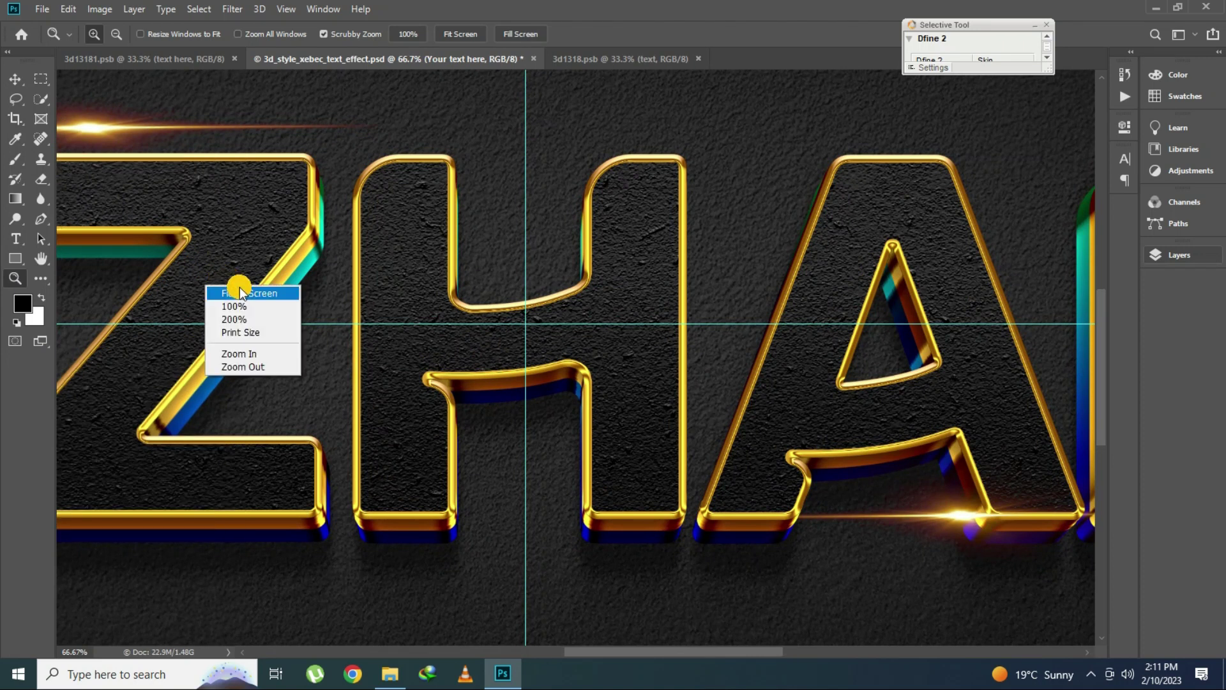
click(241, 290)
click(537, 58)
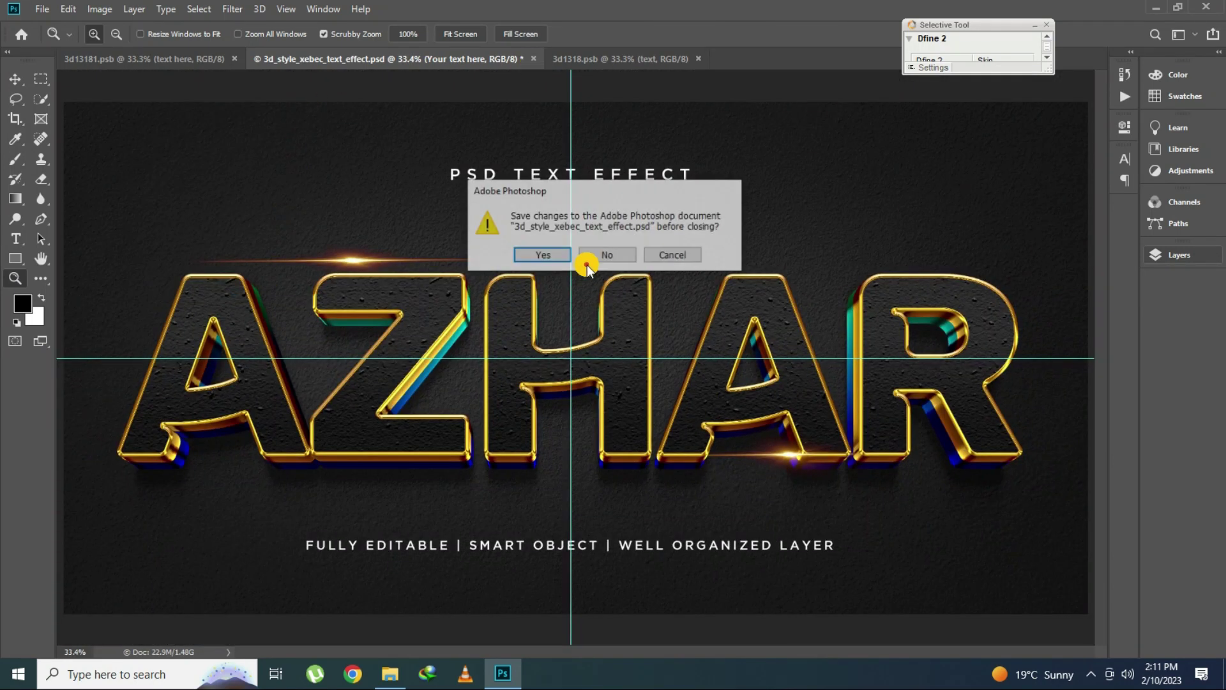
click(604, 254)
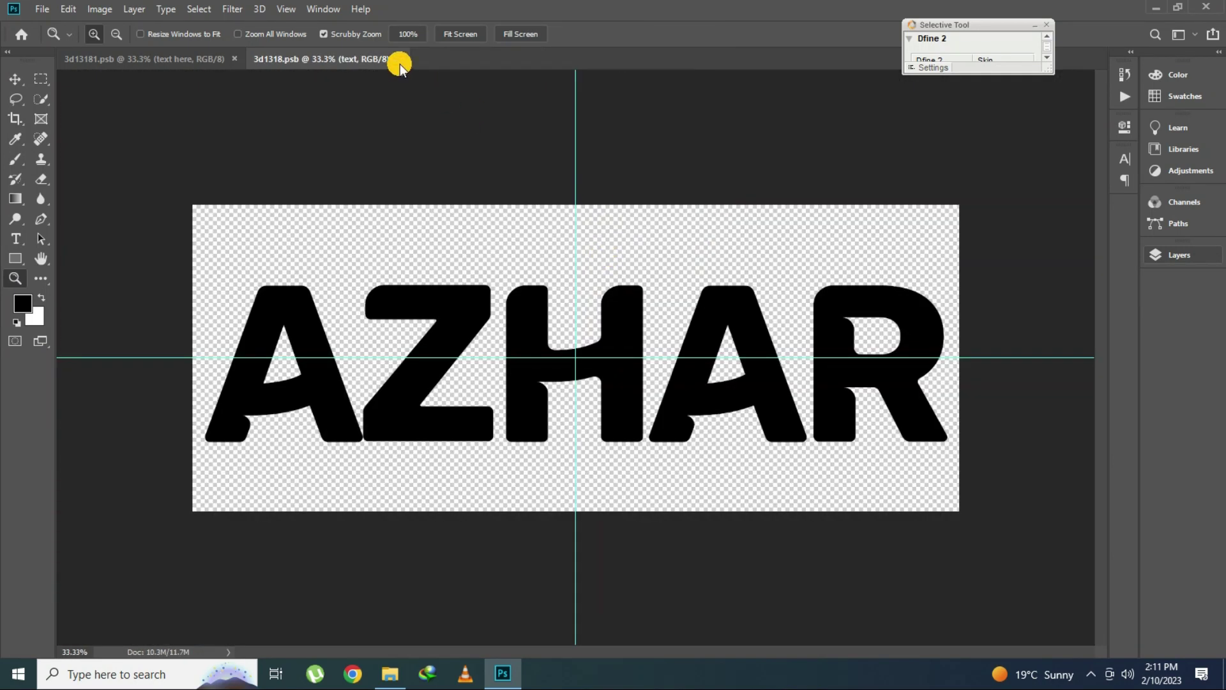
click(399, 59)
- Preview the Cute 651 sample image, then open the 651 text-effect template
click(389, 673)
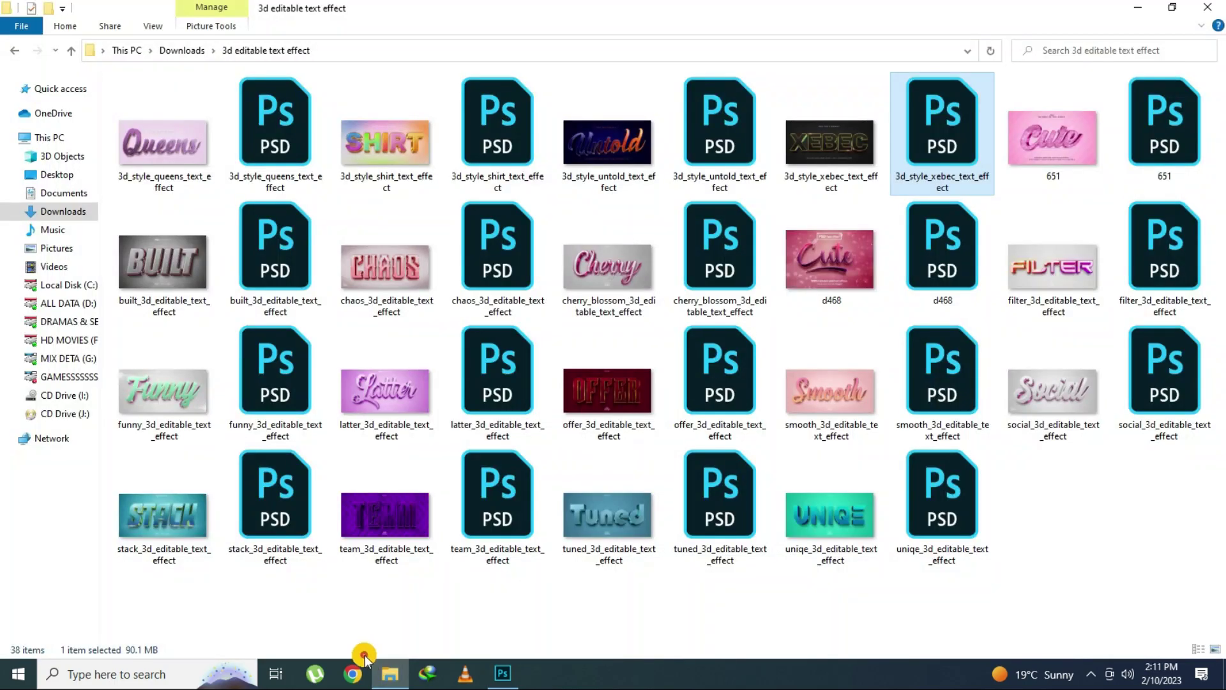
double_click(1038, 140)
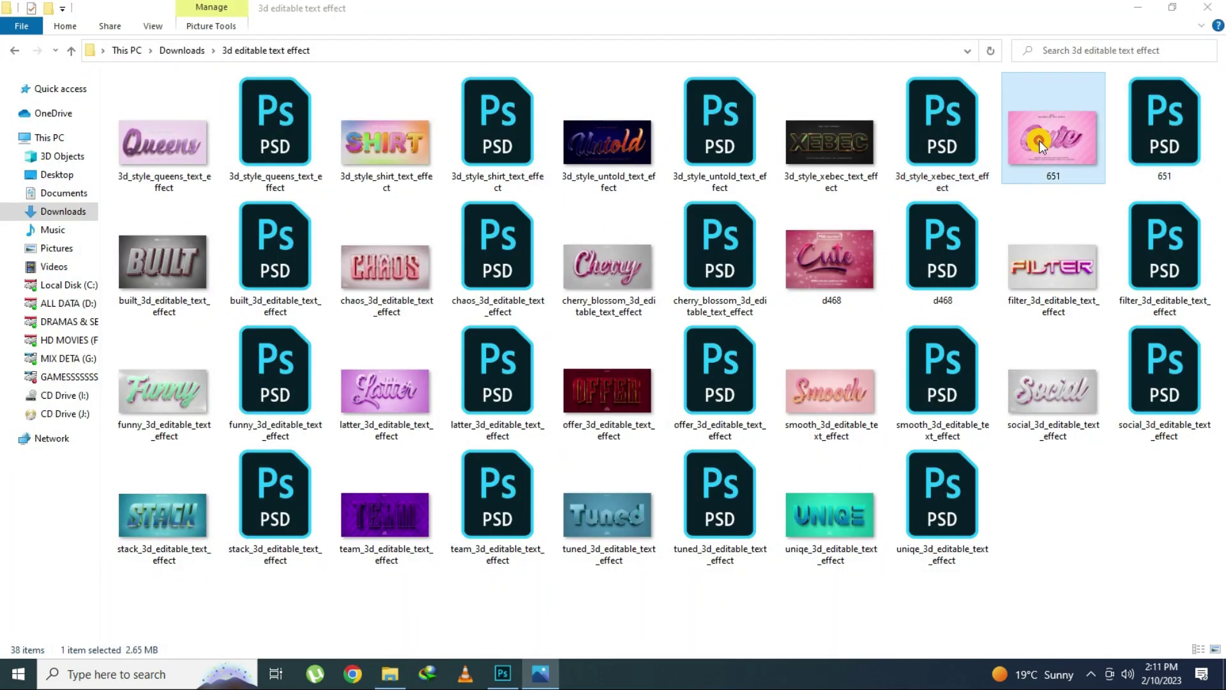
click(1221, 3)
double_click(1148, 131)
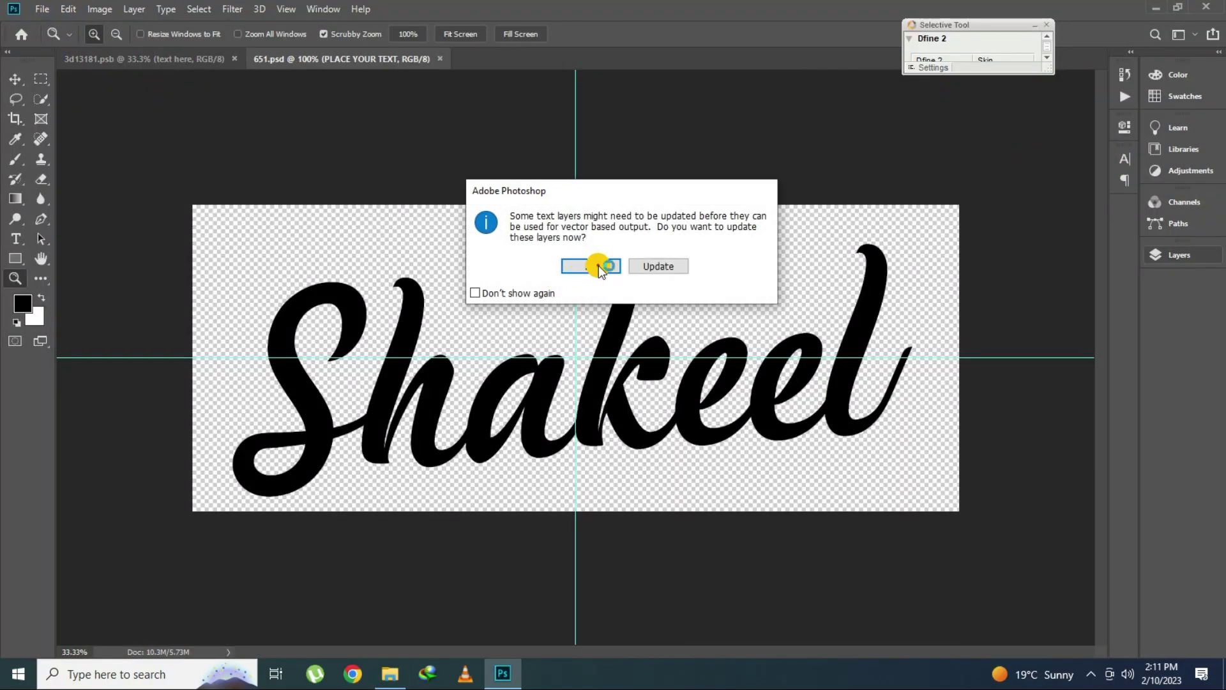
- Replace Cute with Azhar in the SWEET smart object, shrink it to fit, and commit
click(599, 265)
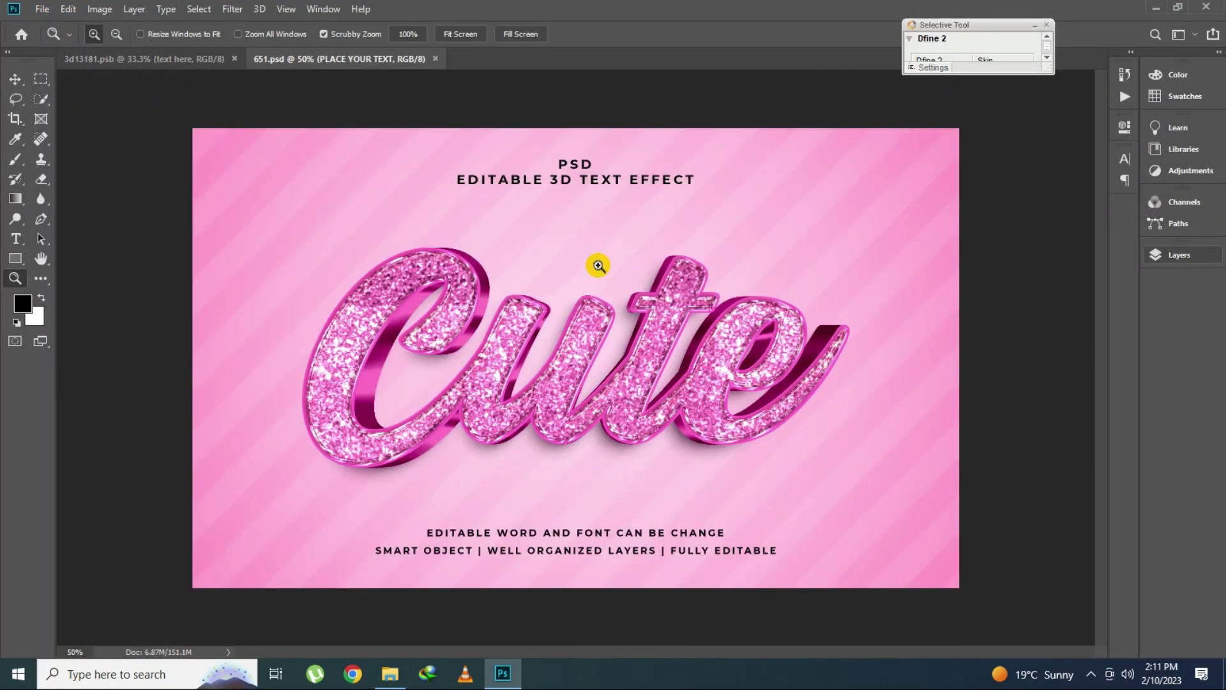
click(1159, 255)
double_click(1006, 345)
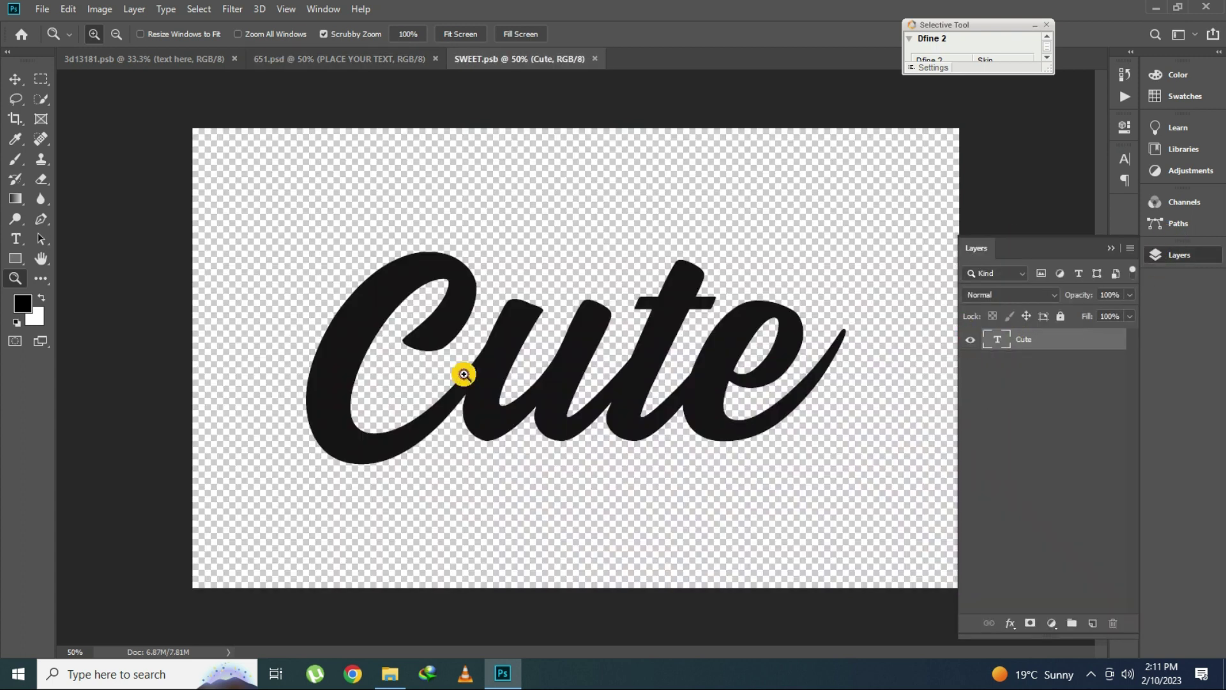
click(15, 238)
click(382, 325)
key(ctrl+a)
text(Az)
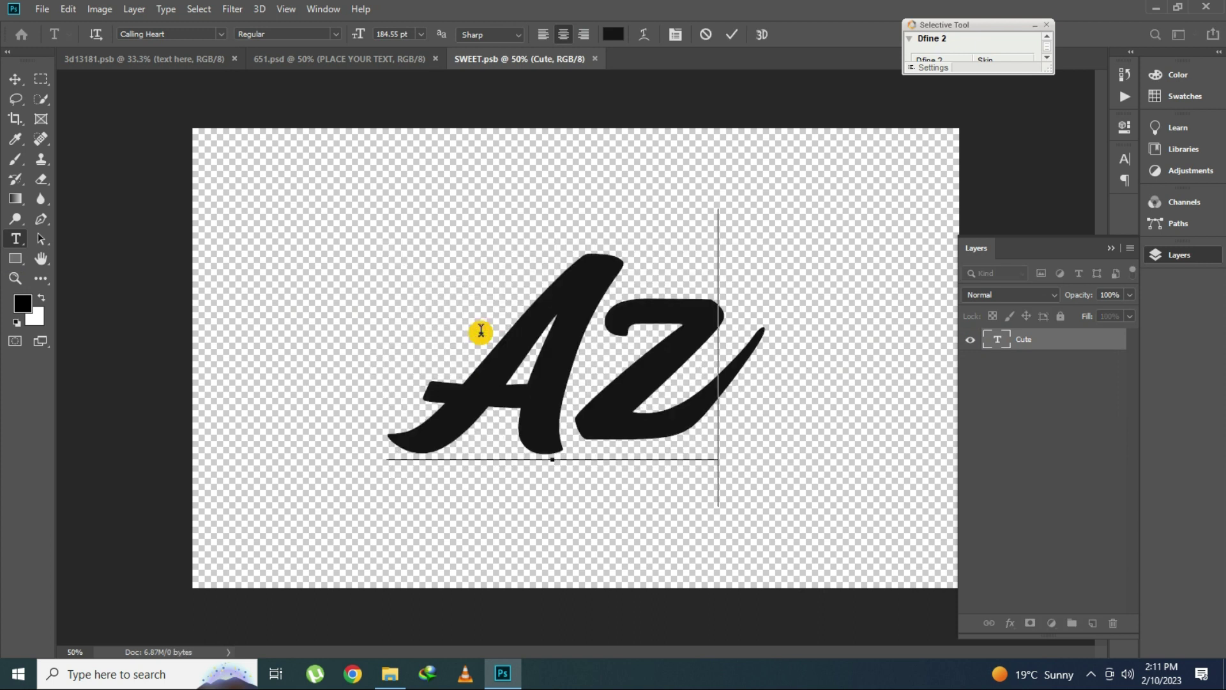
text(har)
key(ctrl+a)
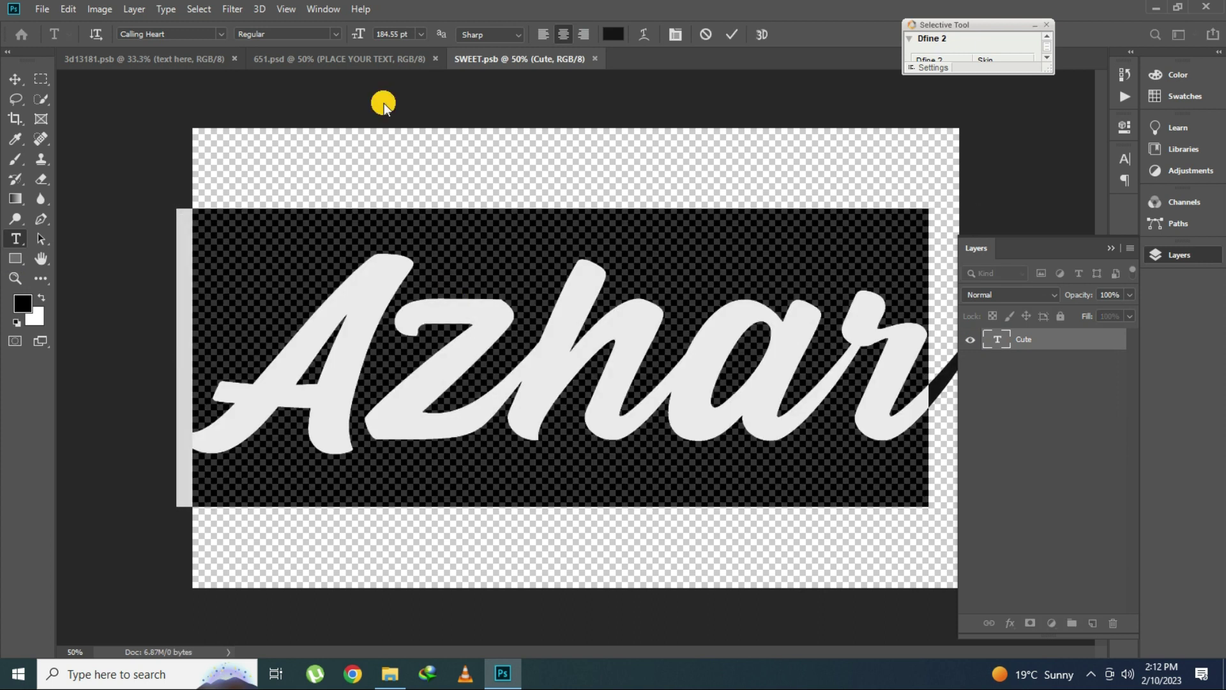
drag(358, 34, 356, 43)
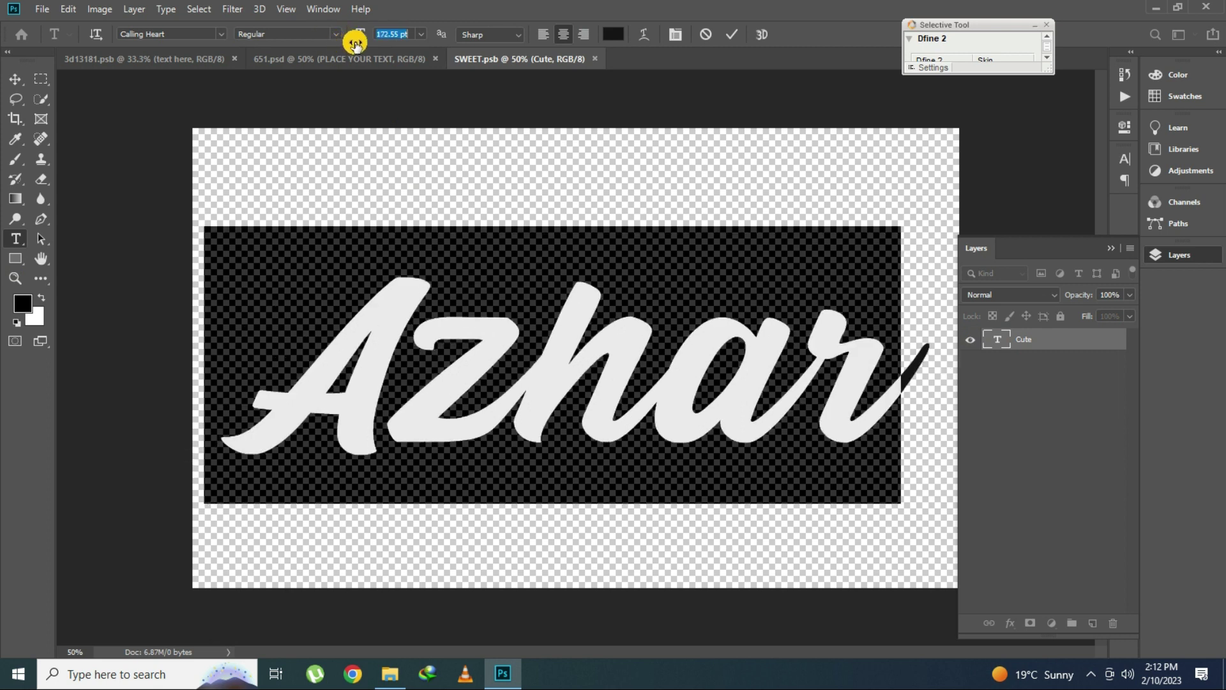
key(ctrl+Return)
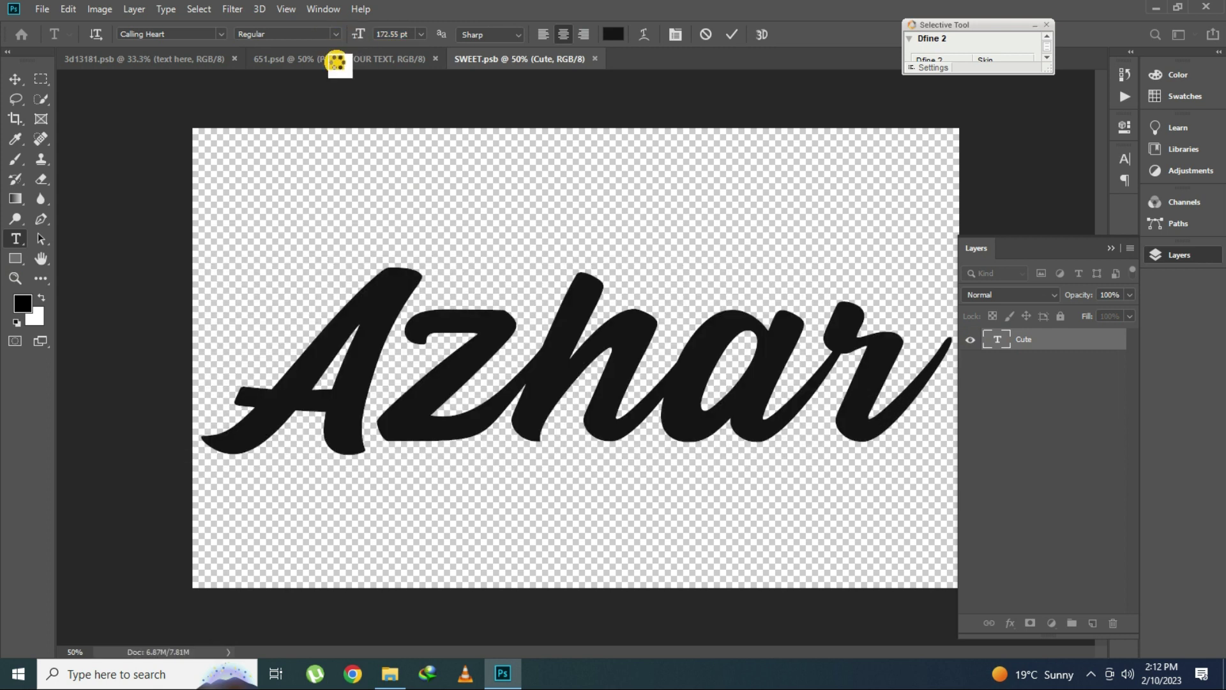
- Check the pink glitter Azhar result, then close SWEET.psb and 651.psd without saving
click(336, 61)
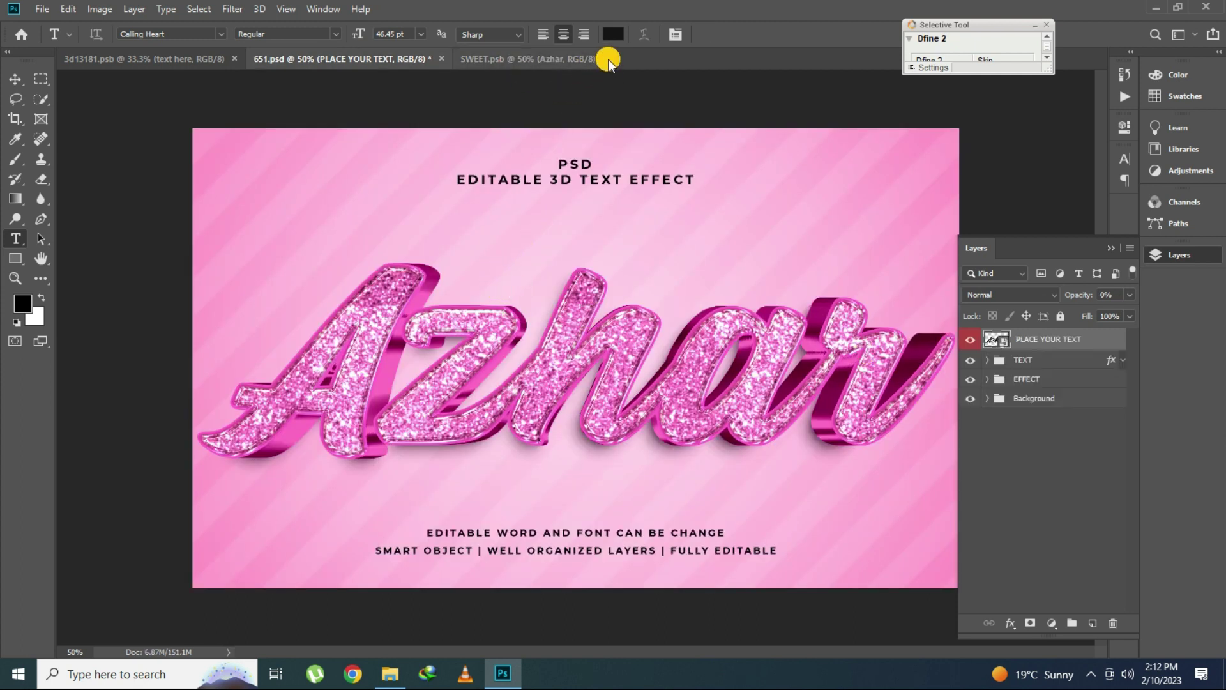
click(605, 58)
click(442, 59)
click(615, 250)
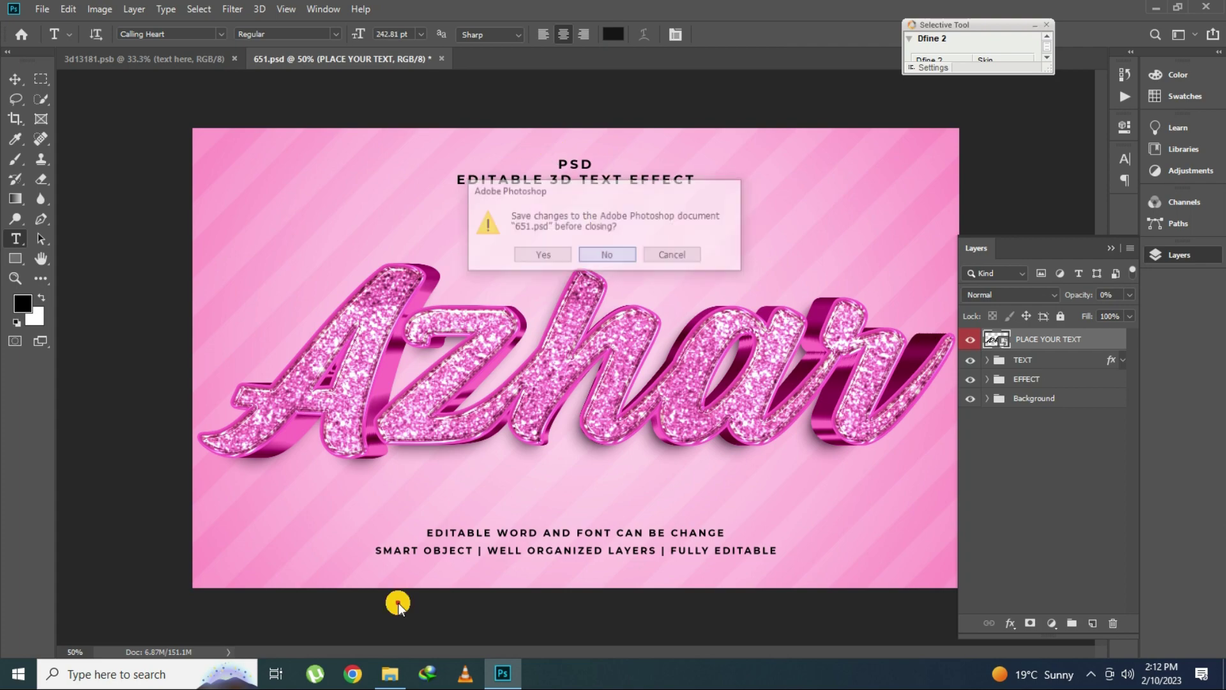
click(387, 676)
- Preview the Chaos JPG, then open chaos_3d_editable_text_effect.psd
click(151, 283)
double_click(363, 275)
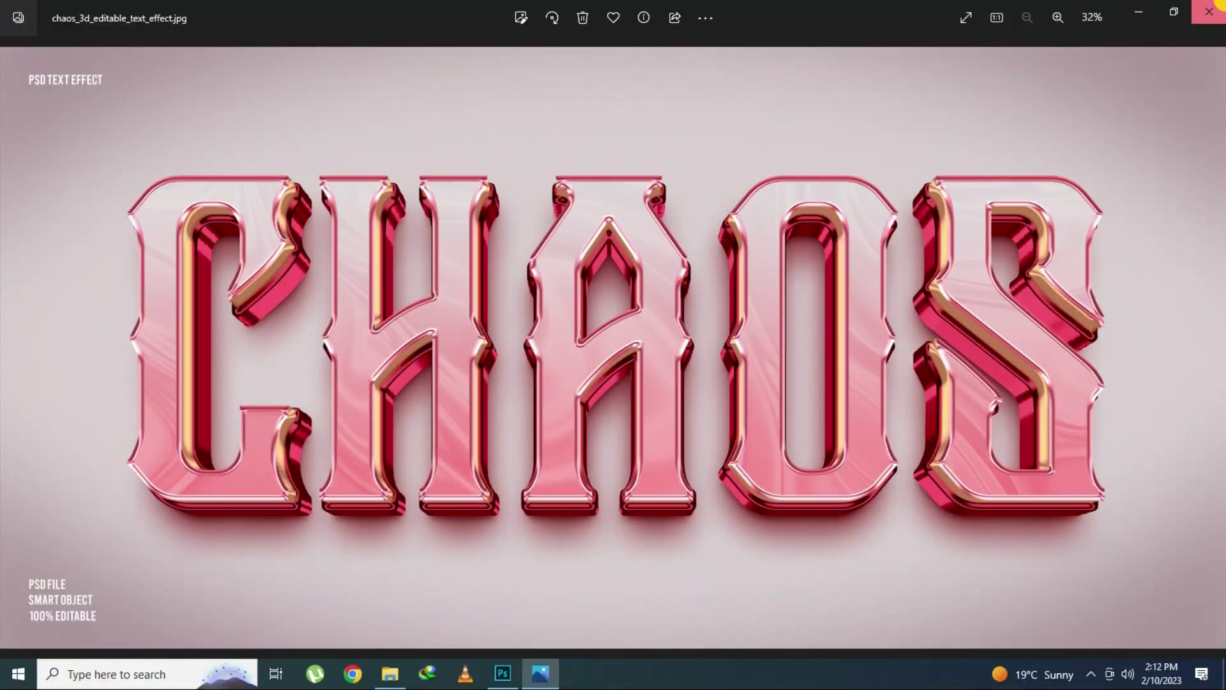
click(1218, 4)
double_click(502, 247)
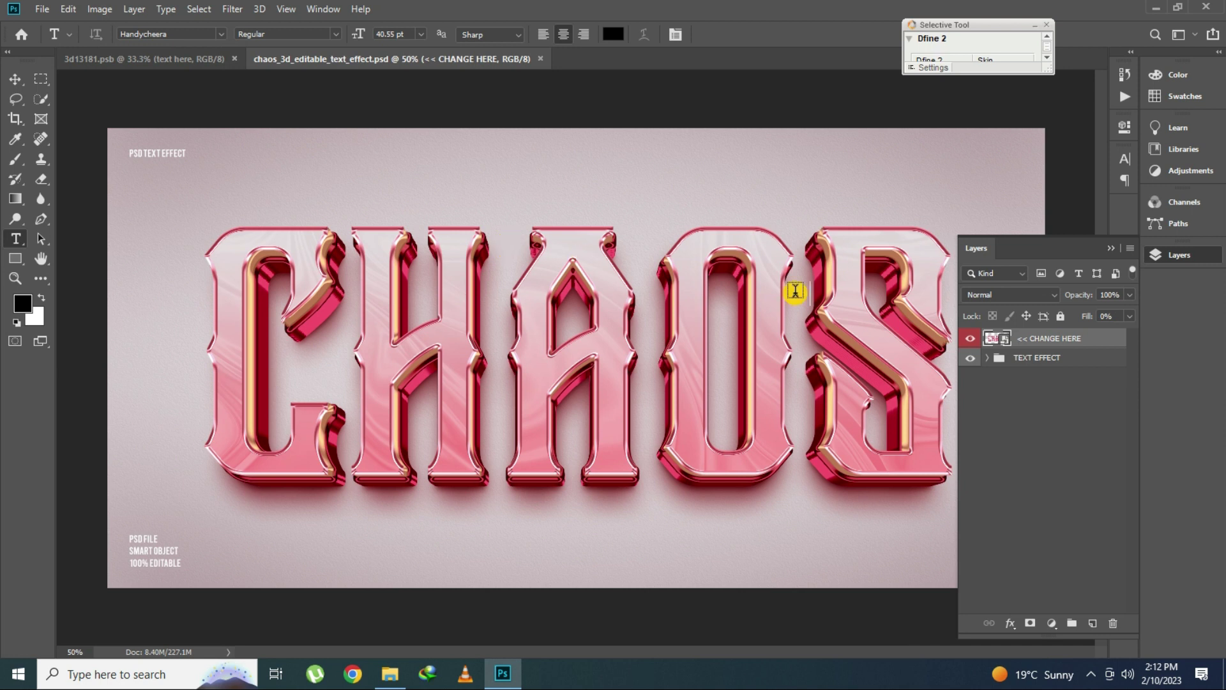
- Retype CHAOS as uppercase AZHAR in the smart object, discarding the lowercase attempt, and commit
double_click(1003, 343)
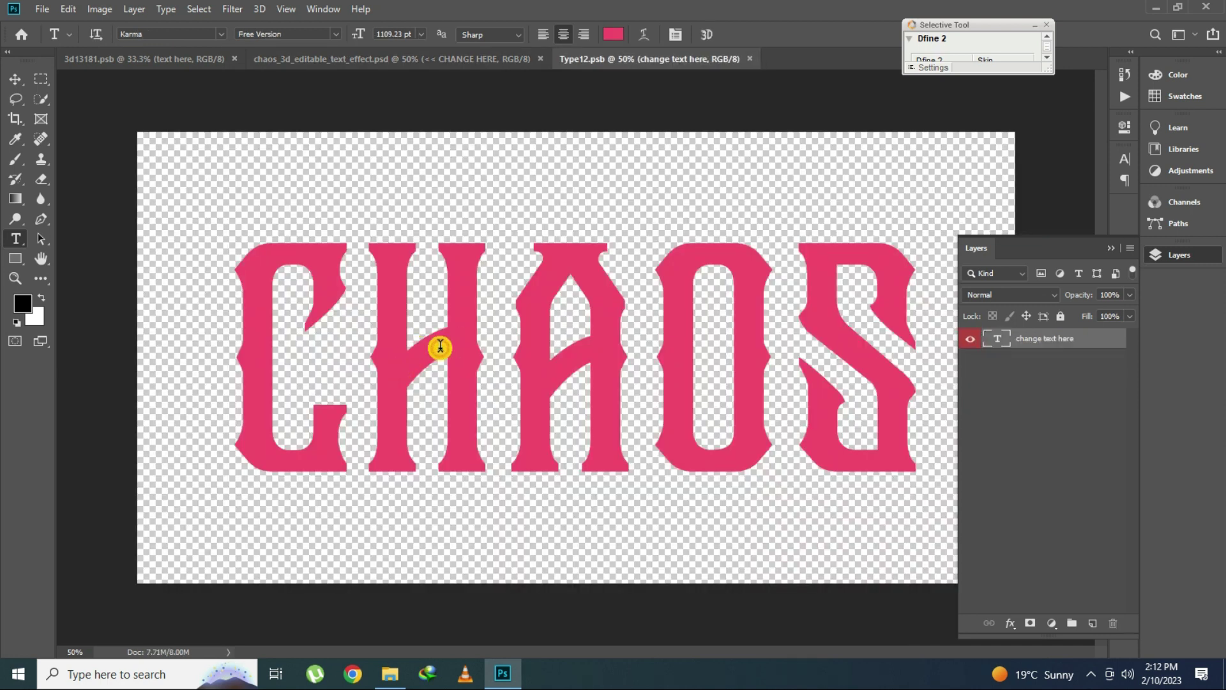
click(447, 348)
key(ctrl+a)
text(Azhar)
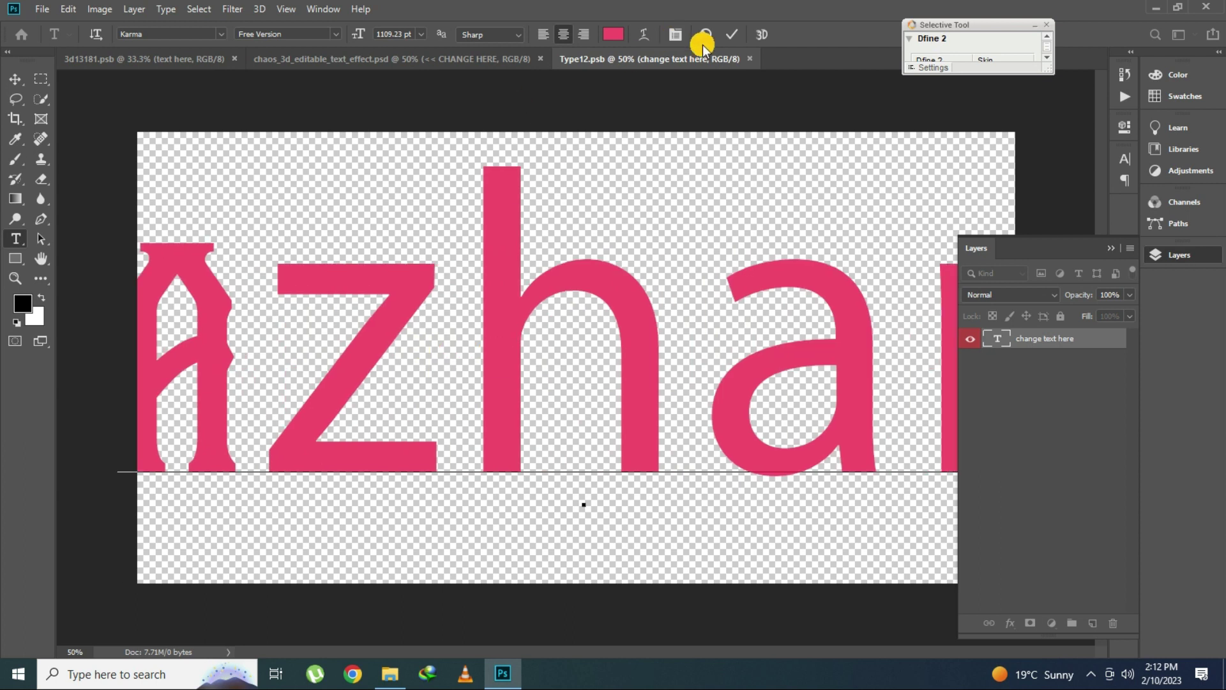
click(706, 35)
click(479, 334)
key(ctrl+a)
text(AZHAR)
key(ctrl+Return)
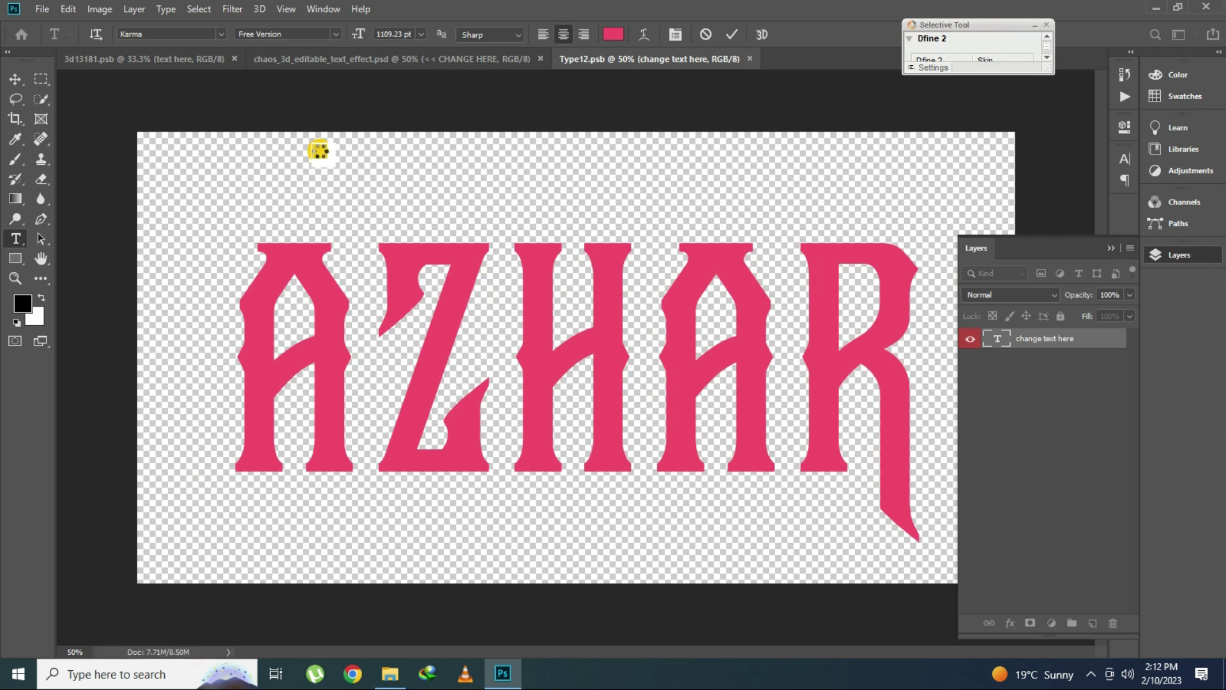
- Inspect the pink 3D AZHAR at Fit on Screen, then close the template unsaved and the AZHAR document
click(394, 55)
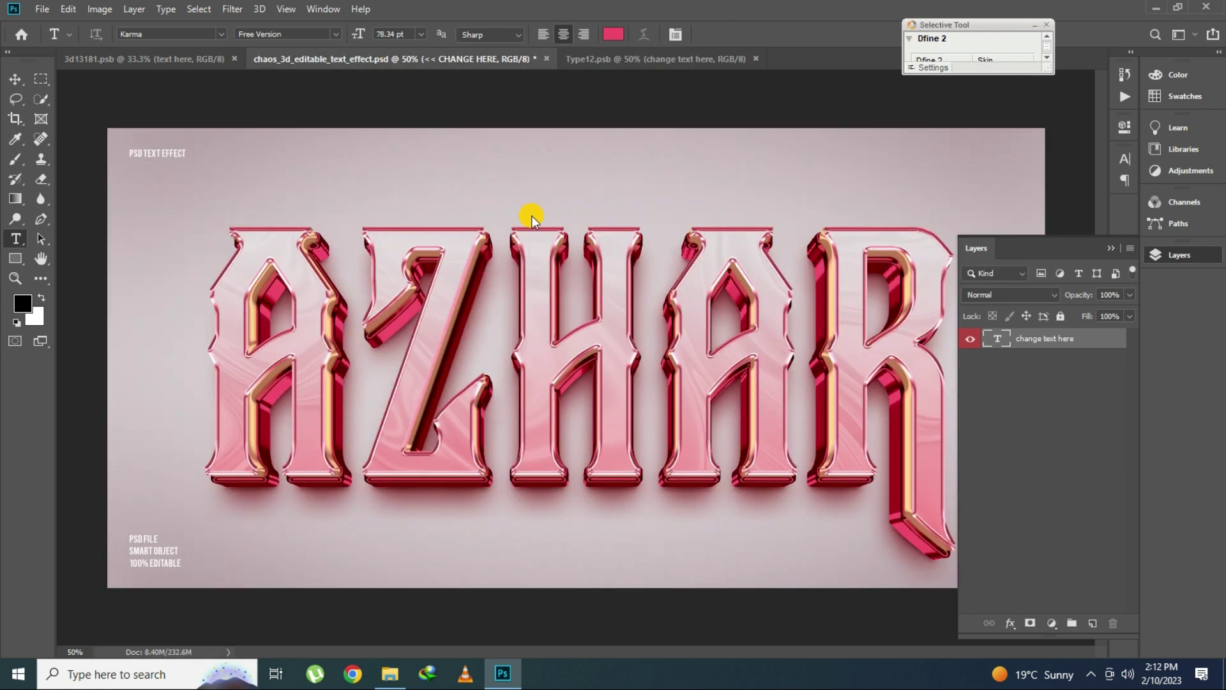
click(1188, 254)
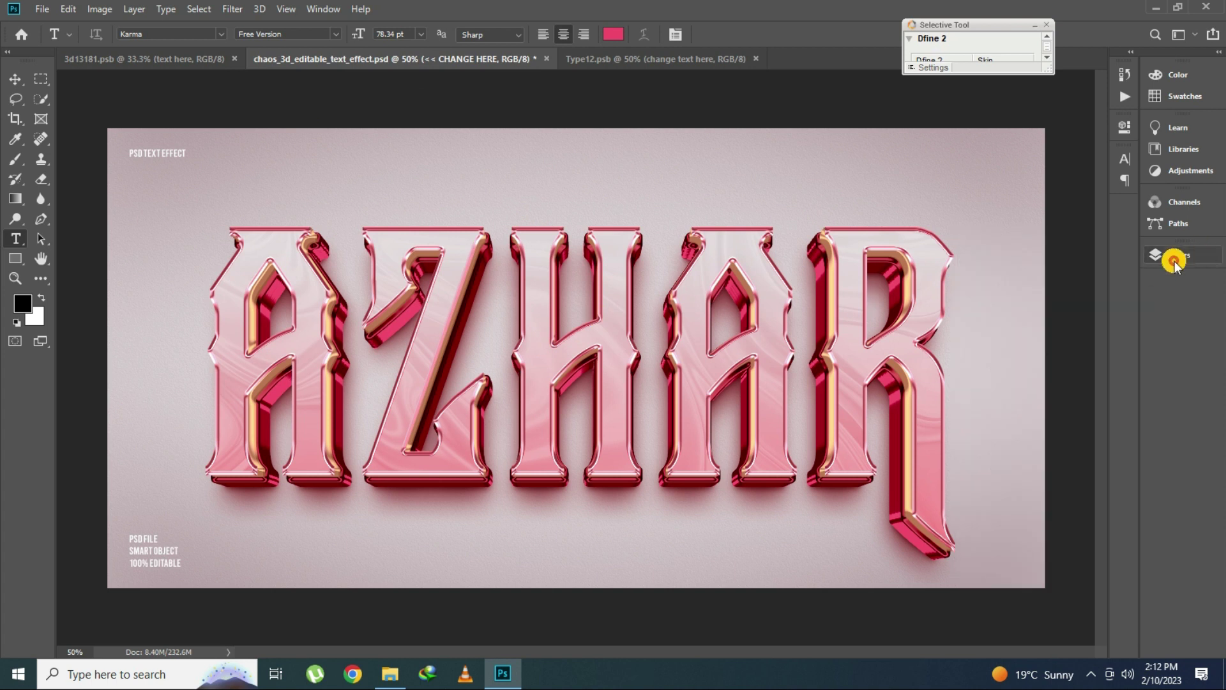
click(14, 279)
click(457, 347)
right_click(520, 305)
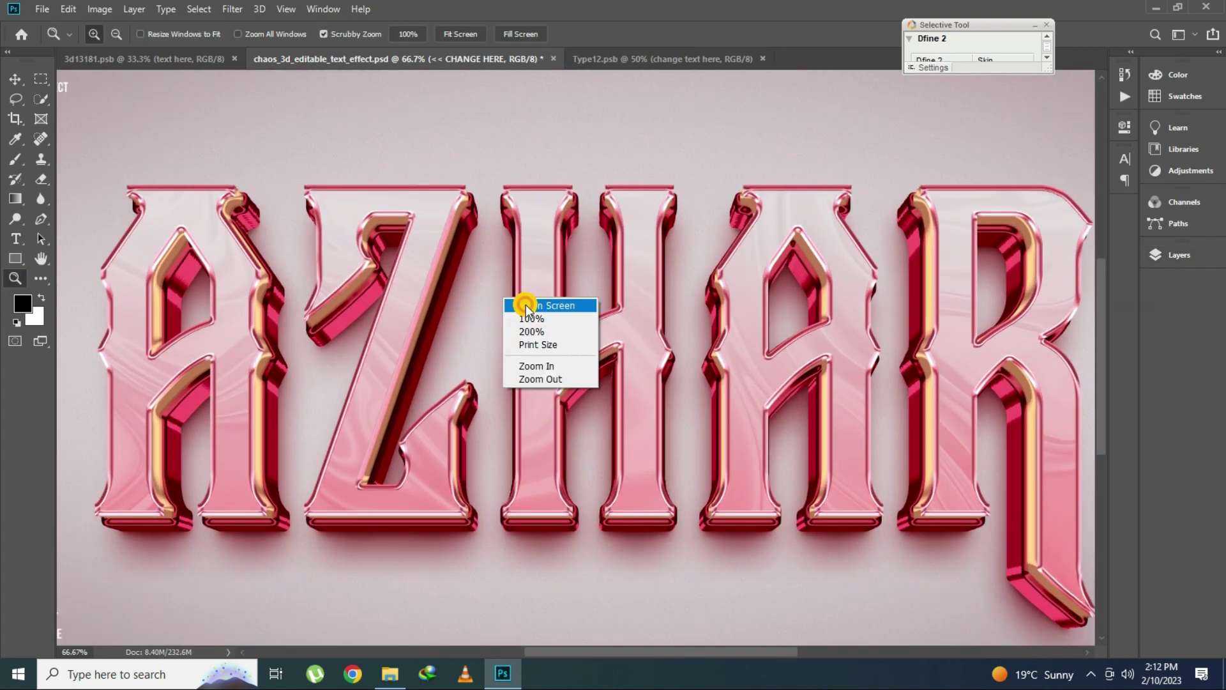
click(527, 305)
click(553, 59)
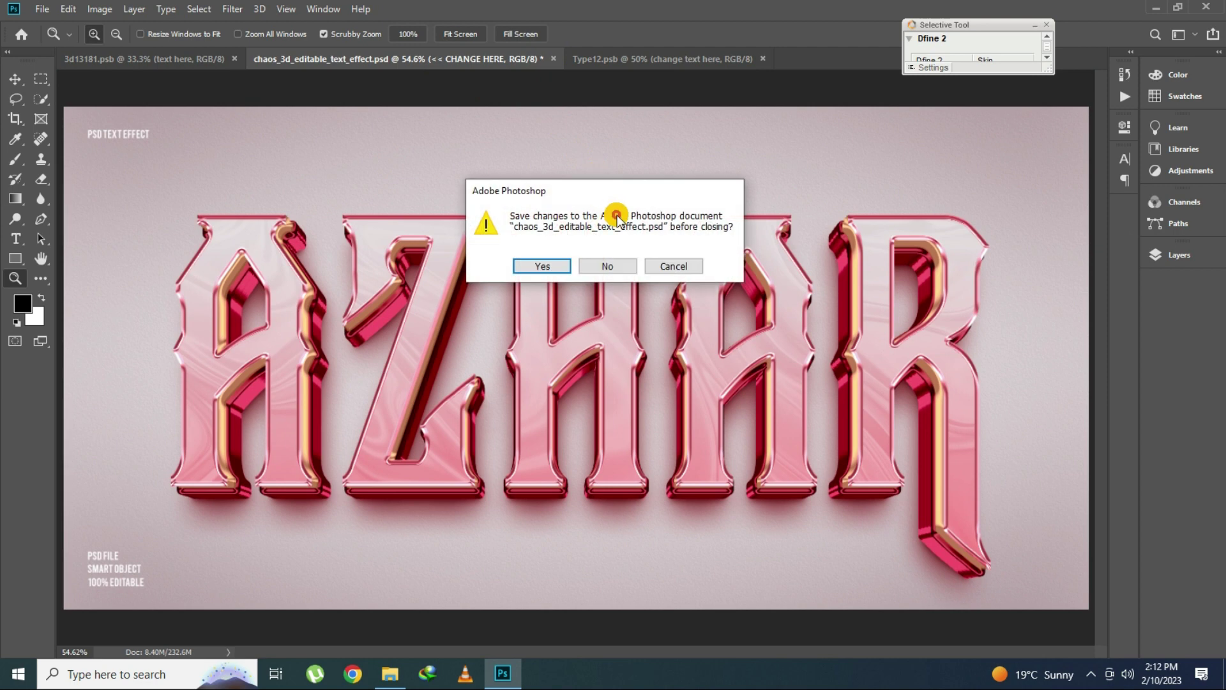
click(614, 269)
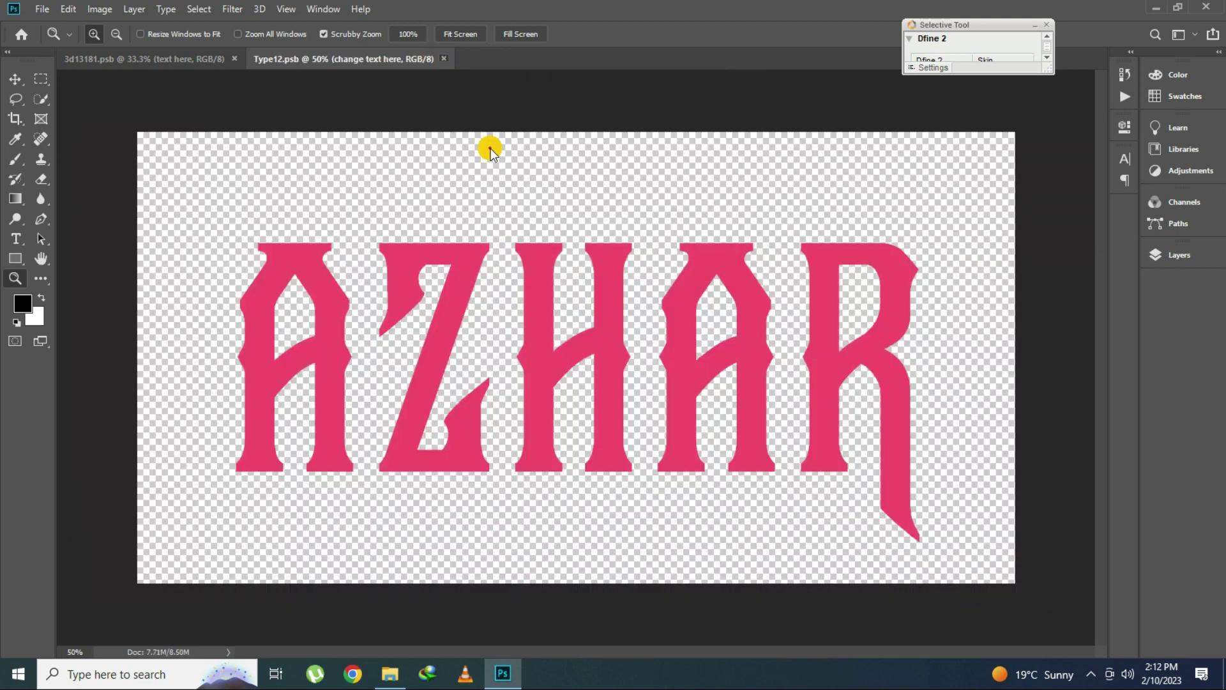
key(ctrl+w)
- Preview the cherry_blossom JPG, then open the cherry_blossom PSD
click(390, 673)
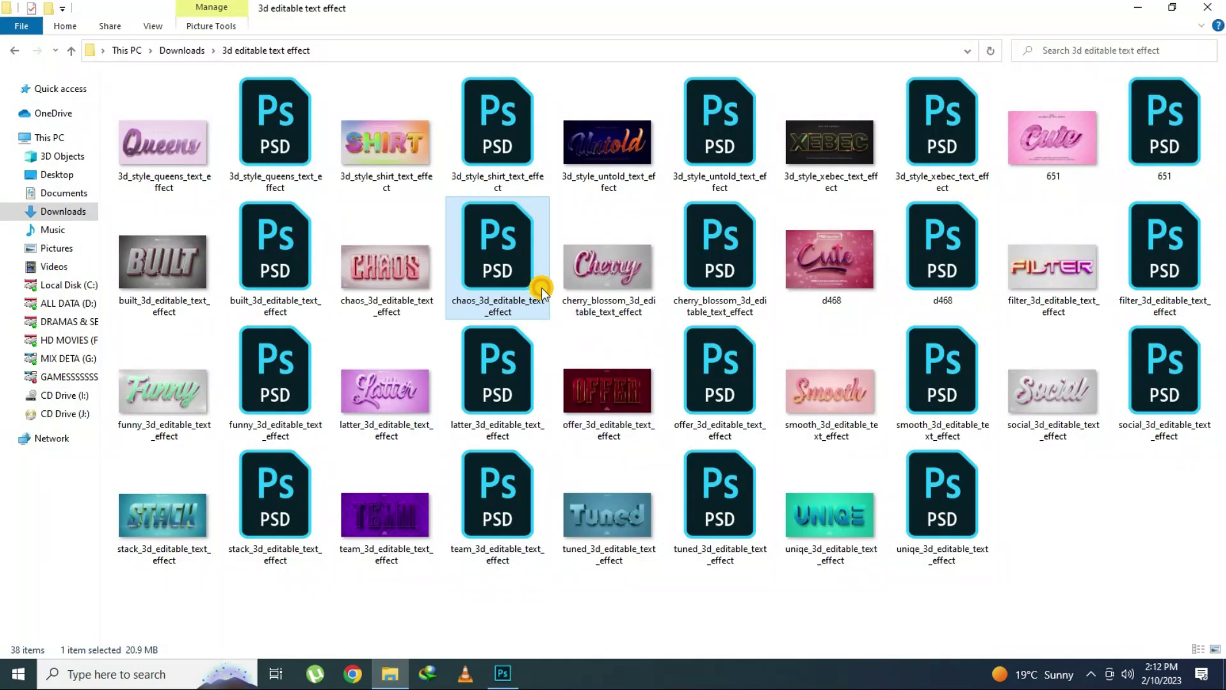
double_click(611, 281)
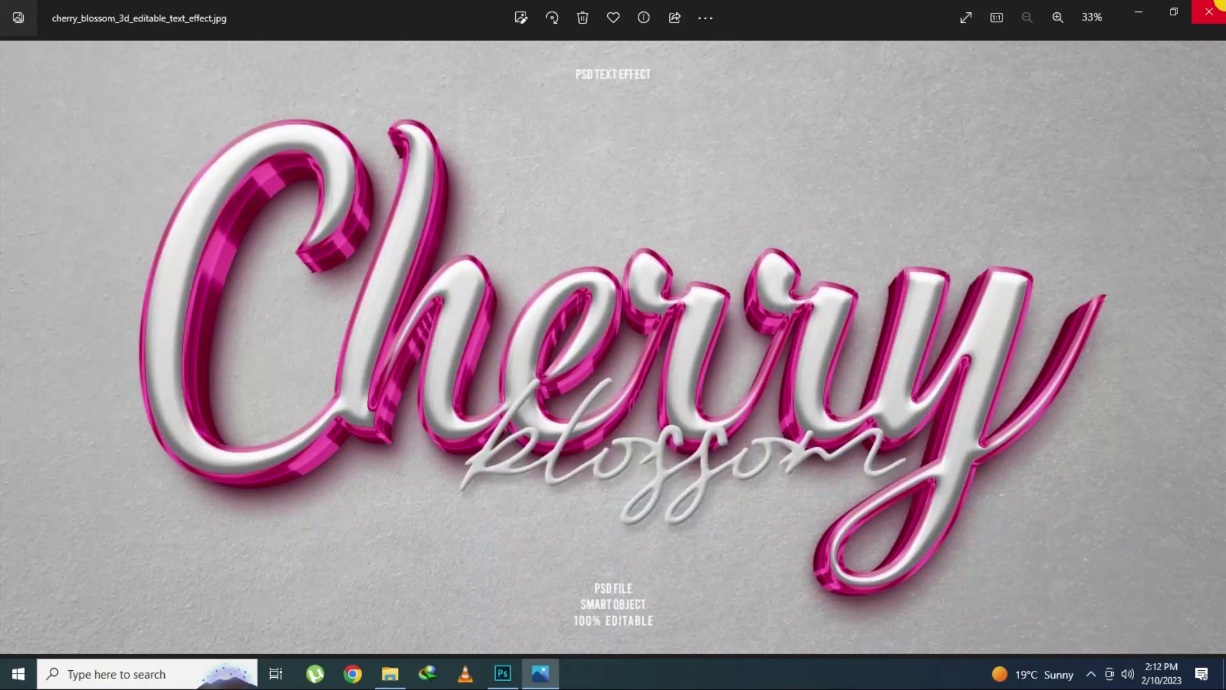
click(1217, 5)
double_click(714, 279)
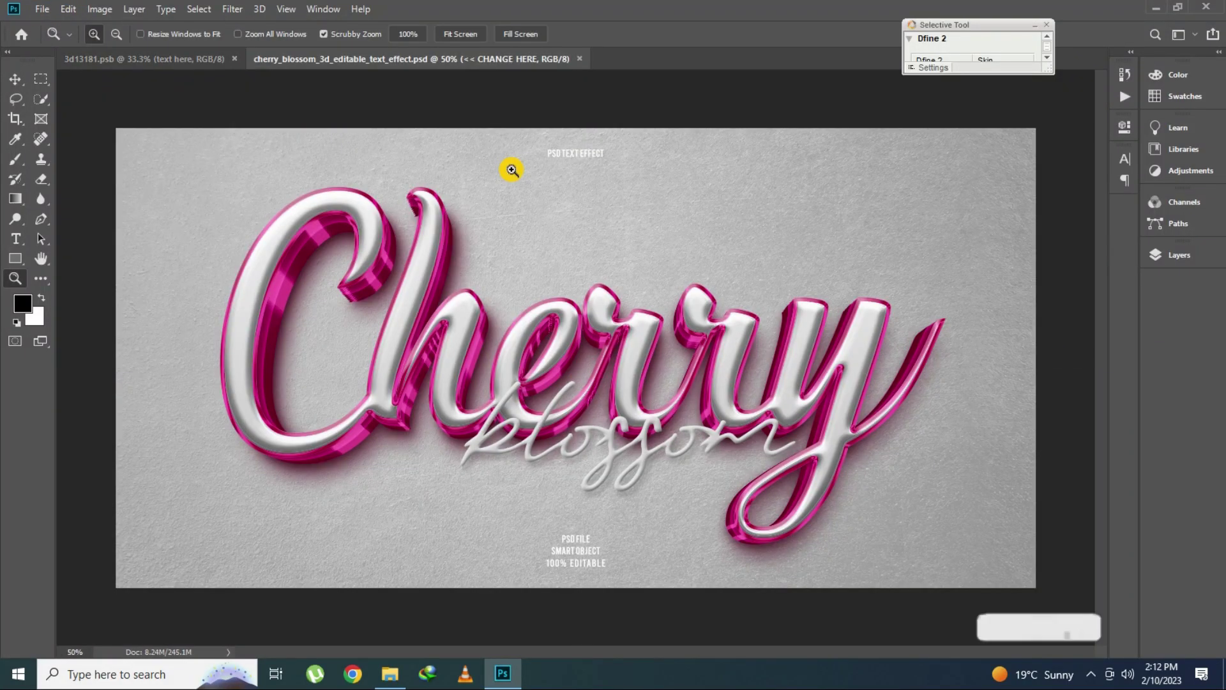
- Expand the TEXT EFFECT, TITLE and 3D groups and hide the blossom script layer
click(1155, 254)
click(988, 357)
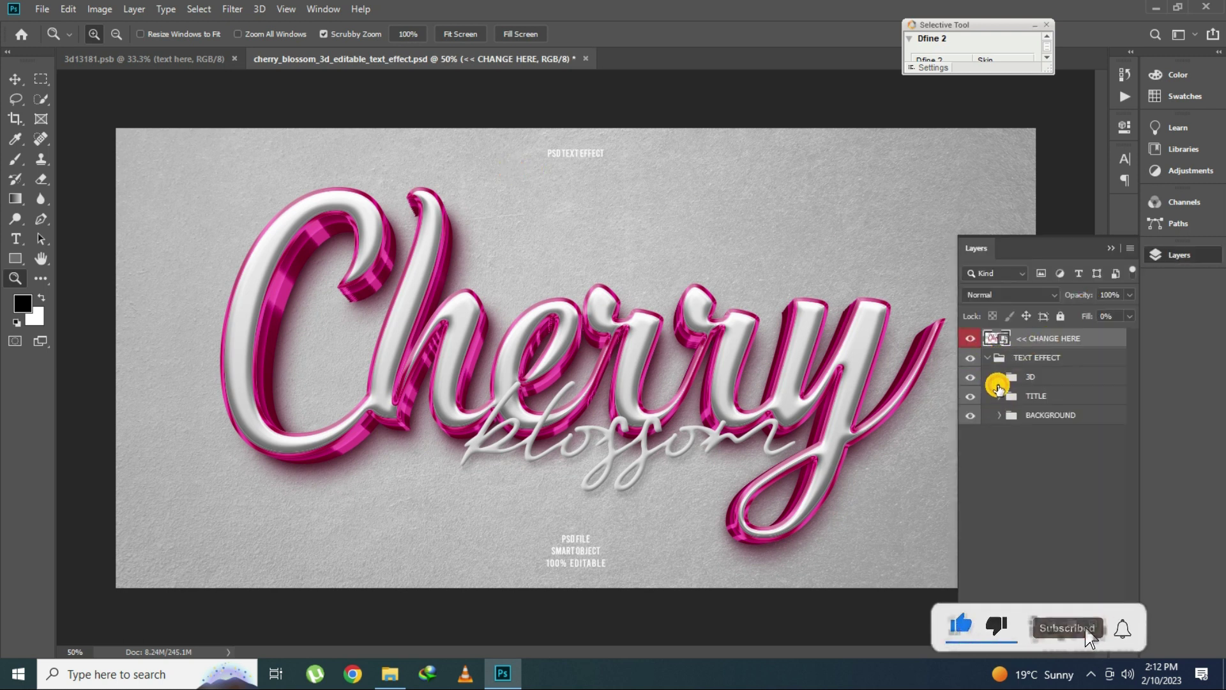
click(997, 398)
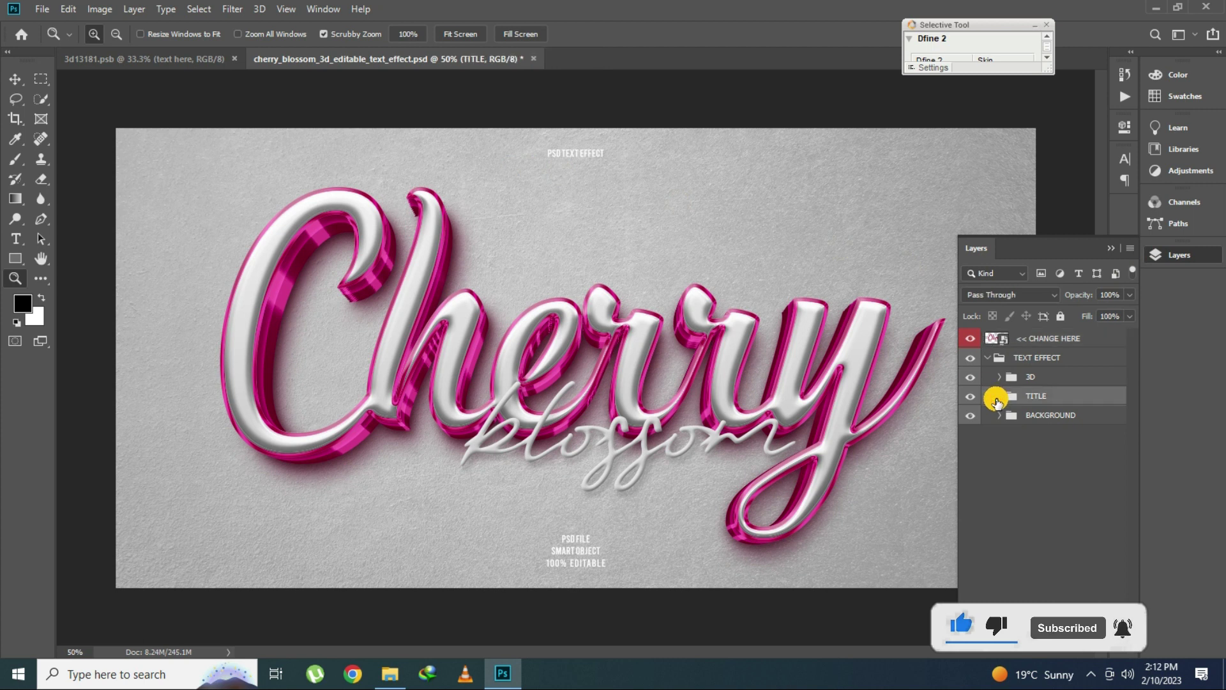
click(998, 397)
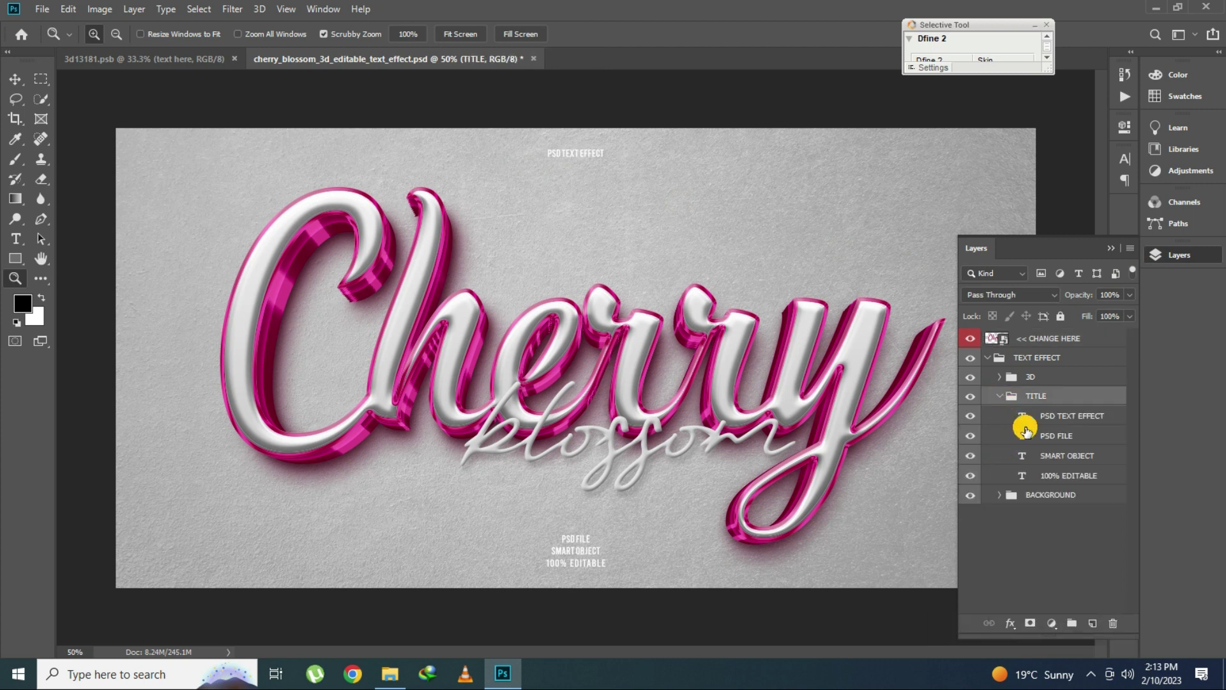
click(1000, 378)
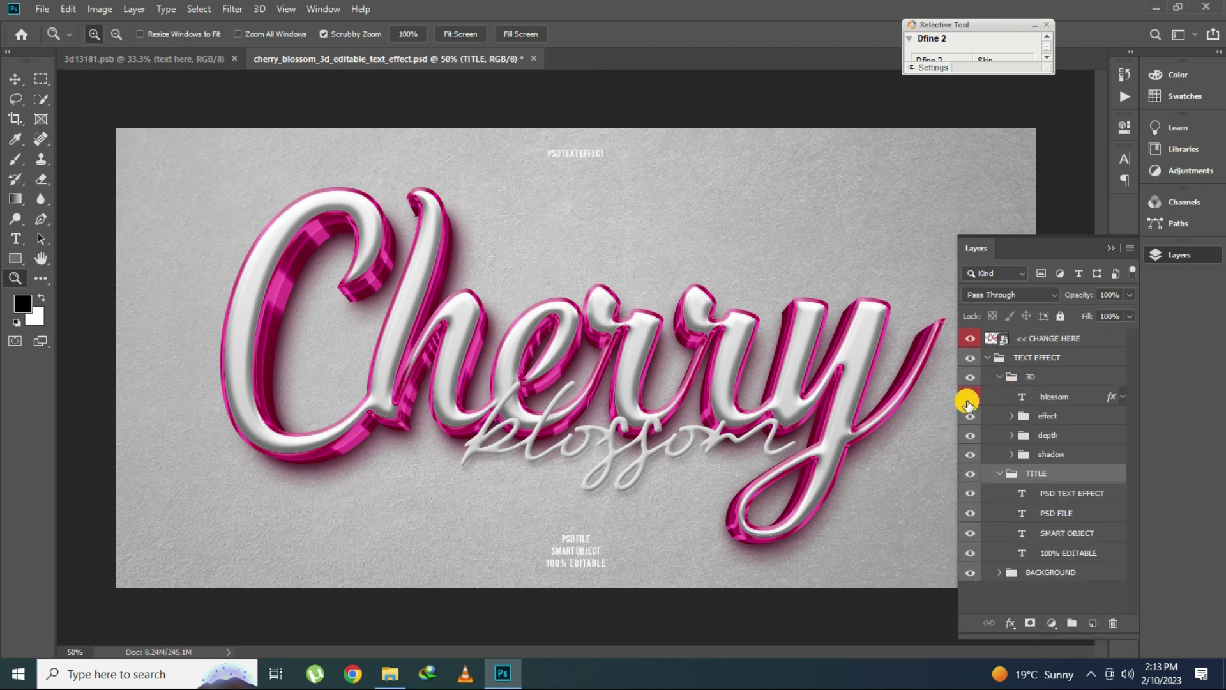
click(970, 396)
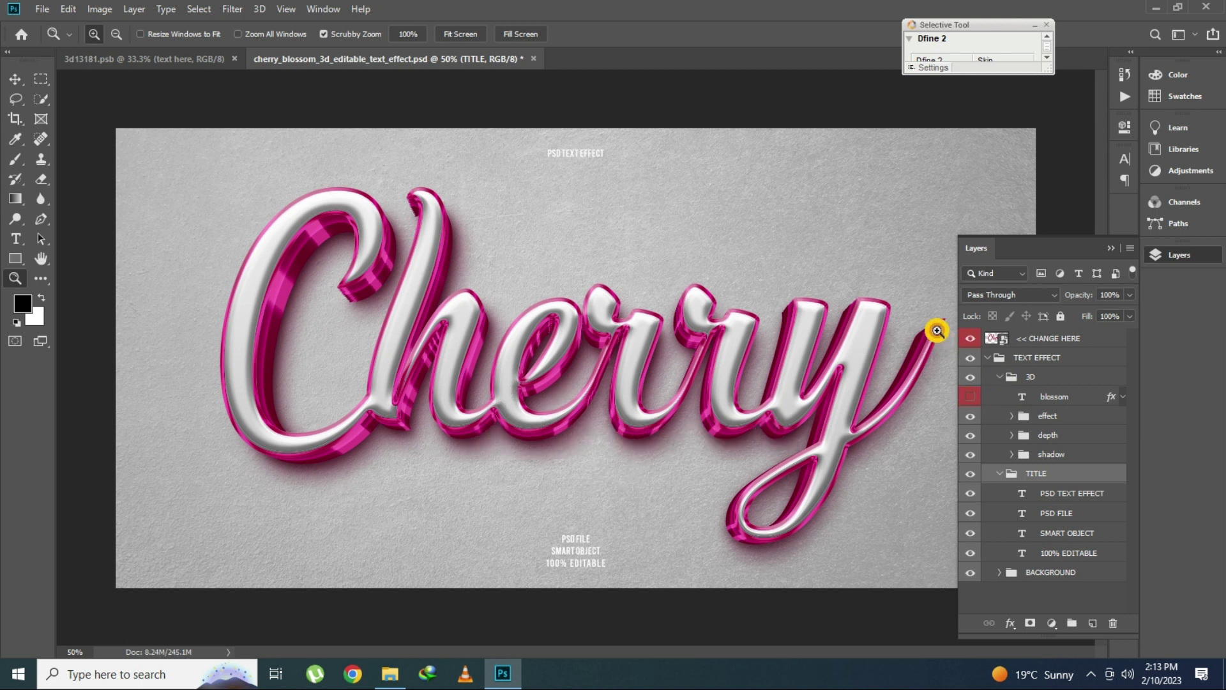
- Change the Cherry text in the CHANGE HERE smart object to Azhar and commit
double_click(1001, 343)
click(16, 239)
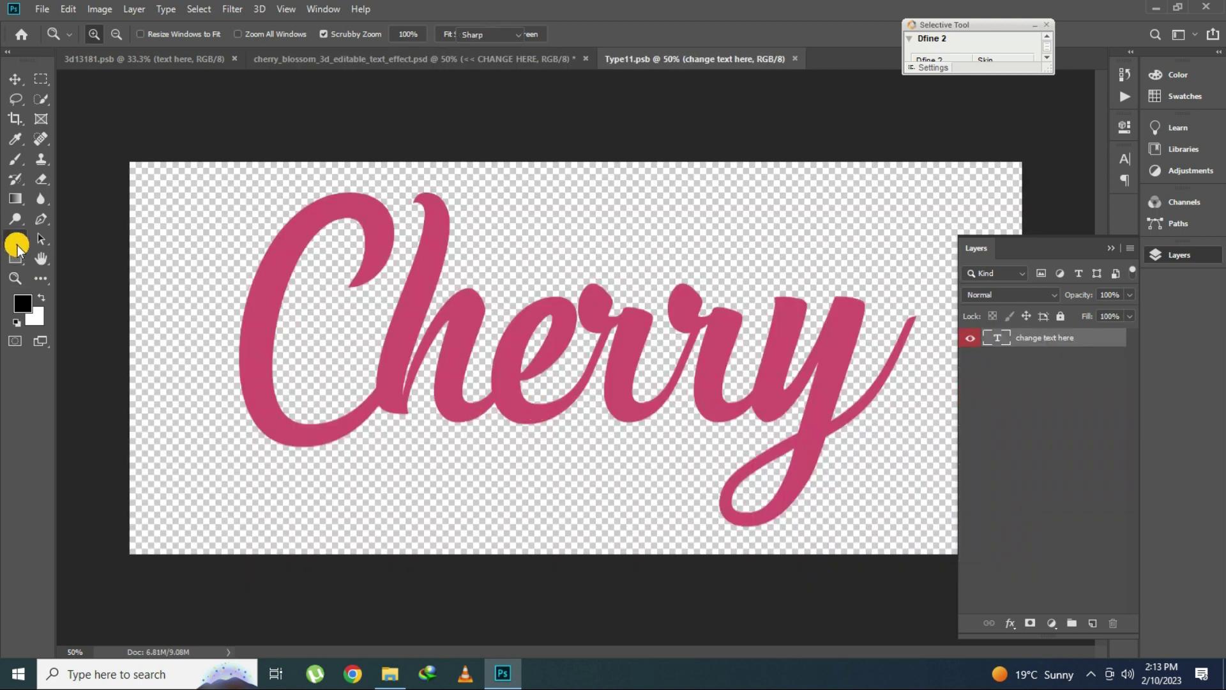
click(407, 329)
key(ctrl+a)
text(Az)
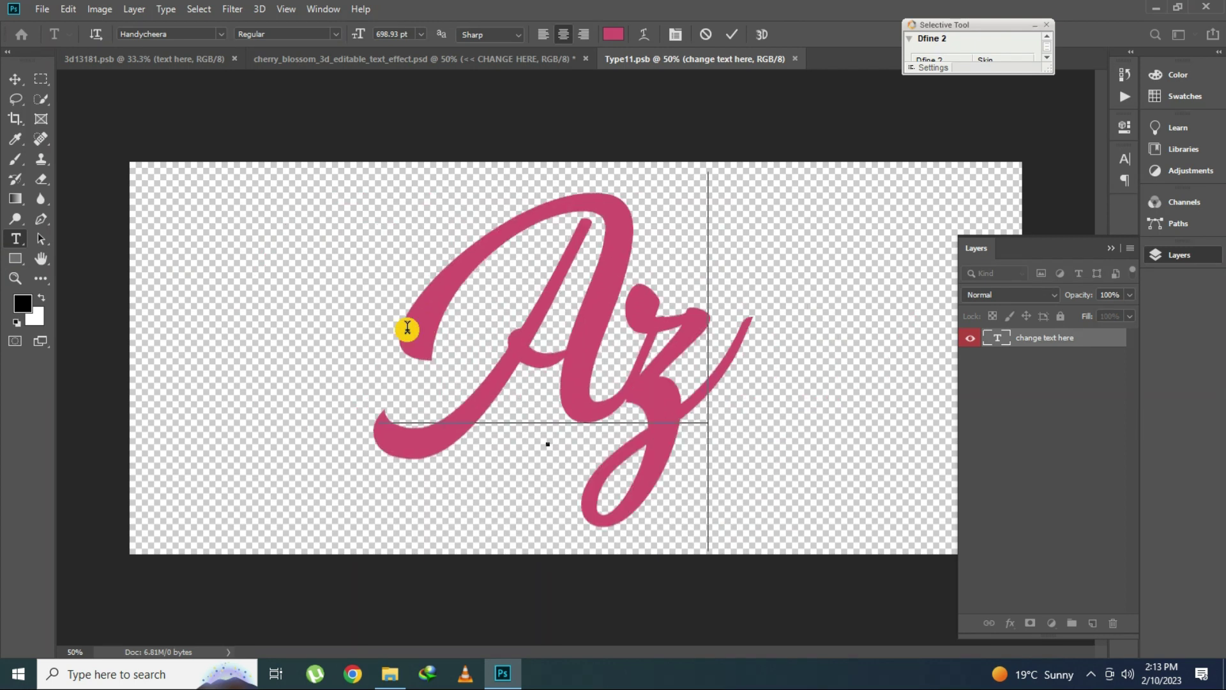
text(har)
key(ctrl+Return)
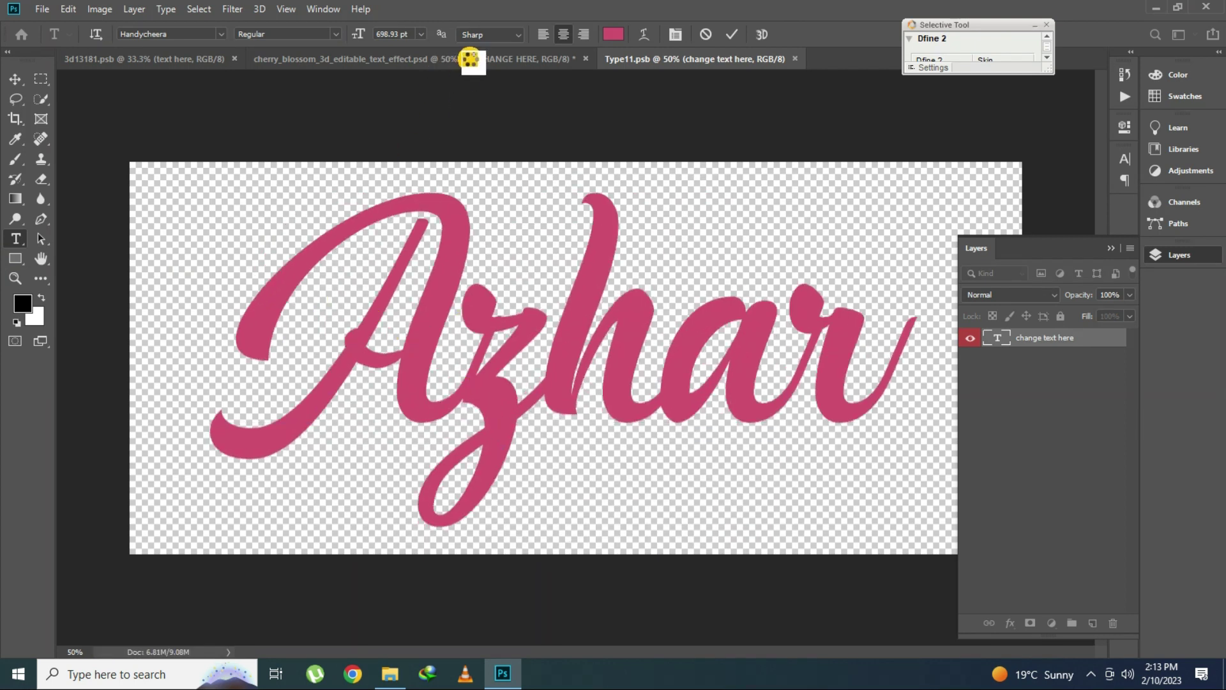
- Inspect the Azhar render at Fit on Screen, then close the Cherry Blossom template unsaved
click(470, 59)
click(469, 60)
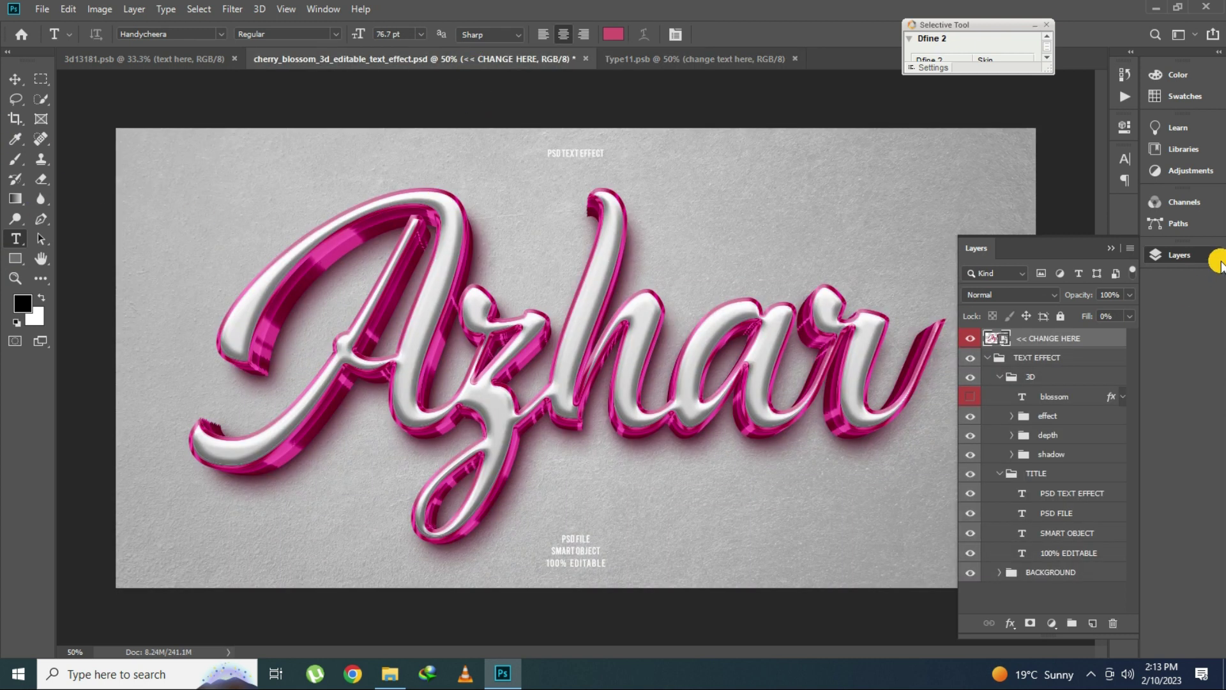
click(1219, 262)
click(11, 281)
click(788, 372)
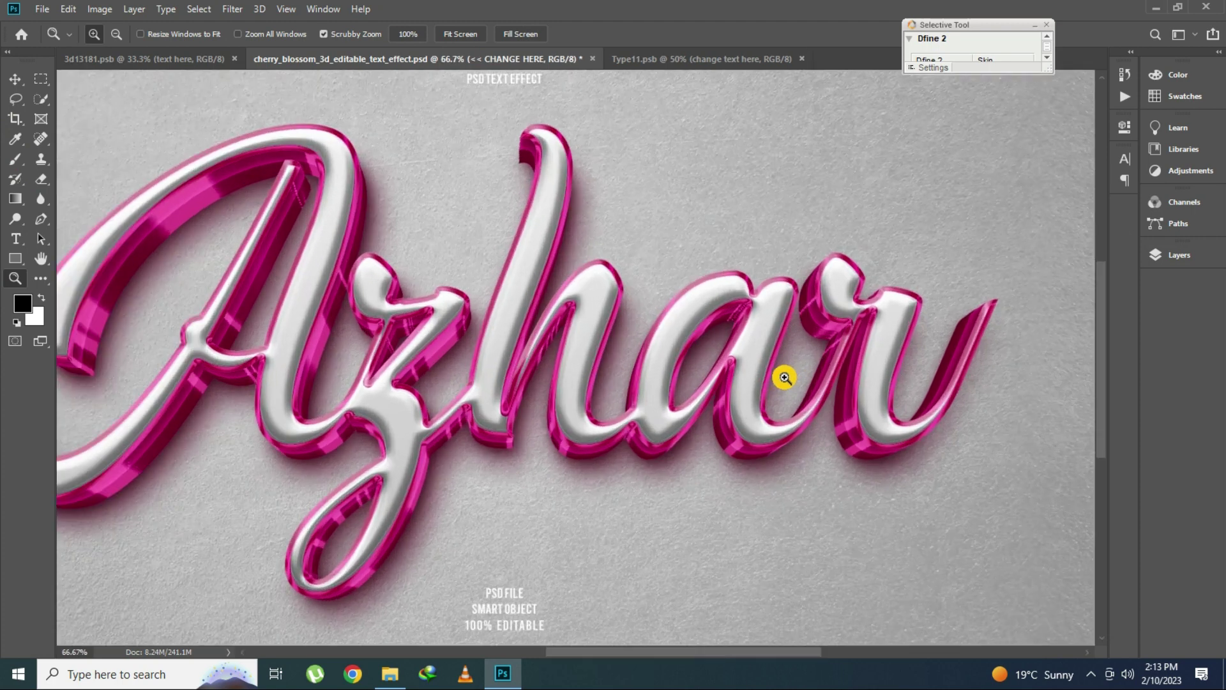
right_click(291, 284)
click(291, 283)
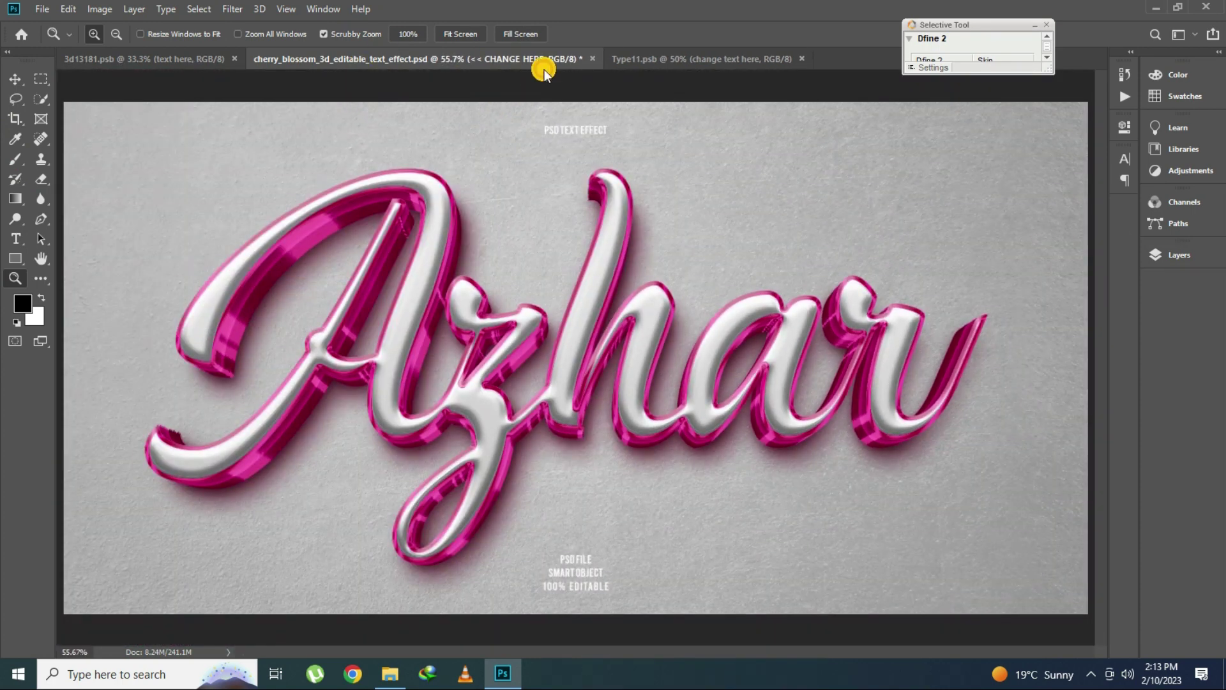
click(593, 59)
click(625, 256)
- Preview the Filter image, then open filter_3d_editable_text_effect.psd
key(alt+Tab)
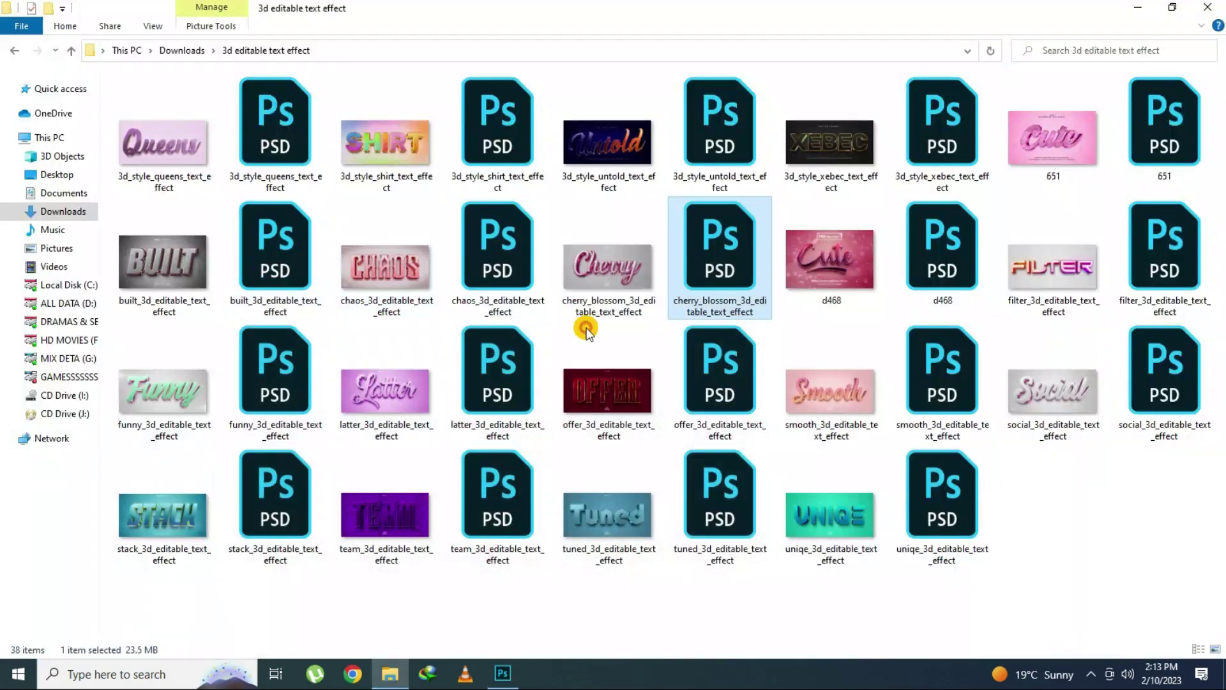
click(1025, 265)
double_click(1025, 266)
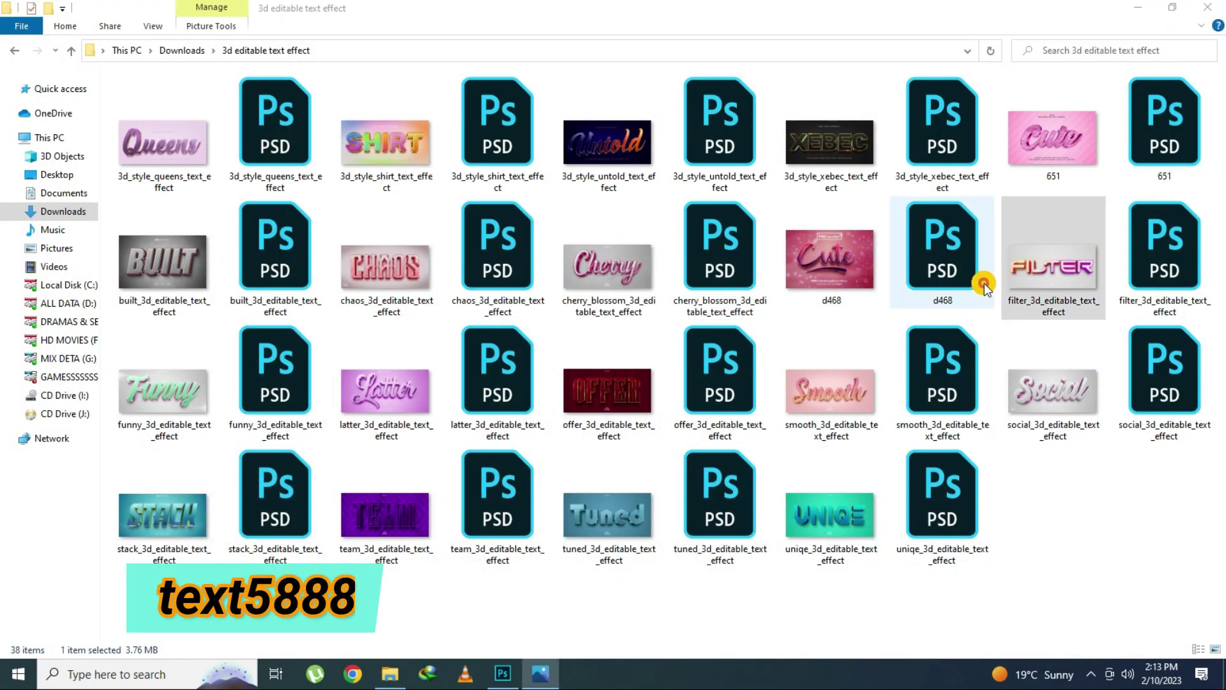
key(alt+F4)
double_click(1157, 249)
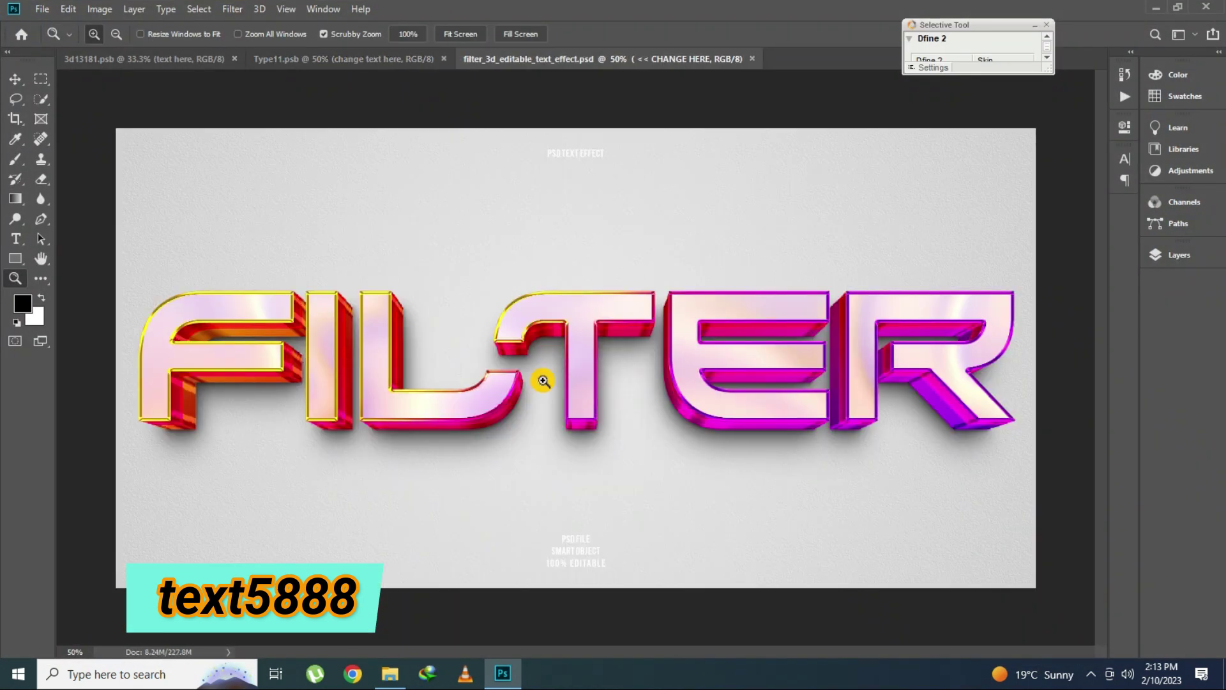
- Replace FILTER with AZHAR in the CHANGE HERE smart object, then save and close the .psb
click(1179, 255)
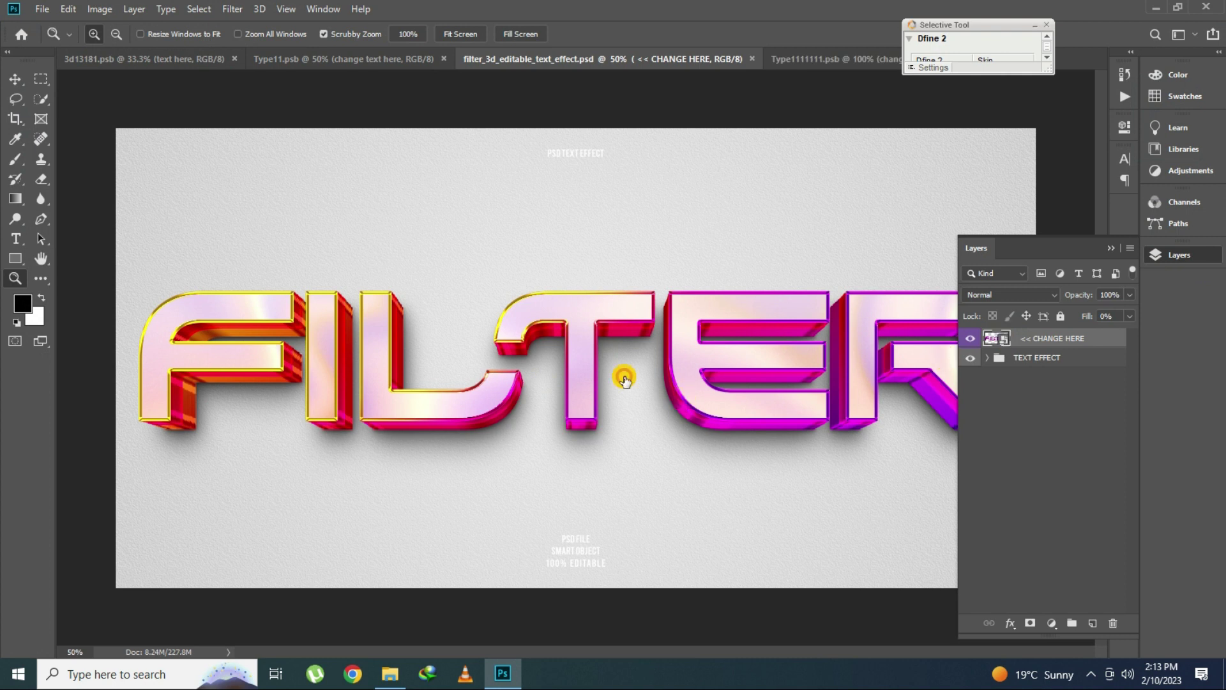
double_click(999, 338)
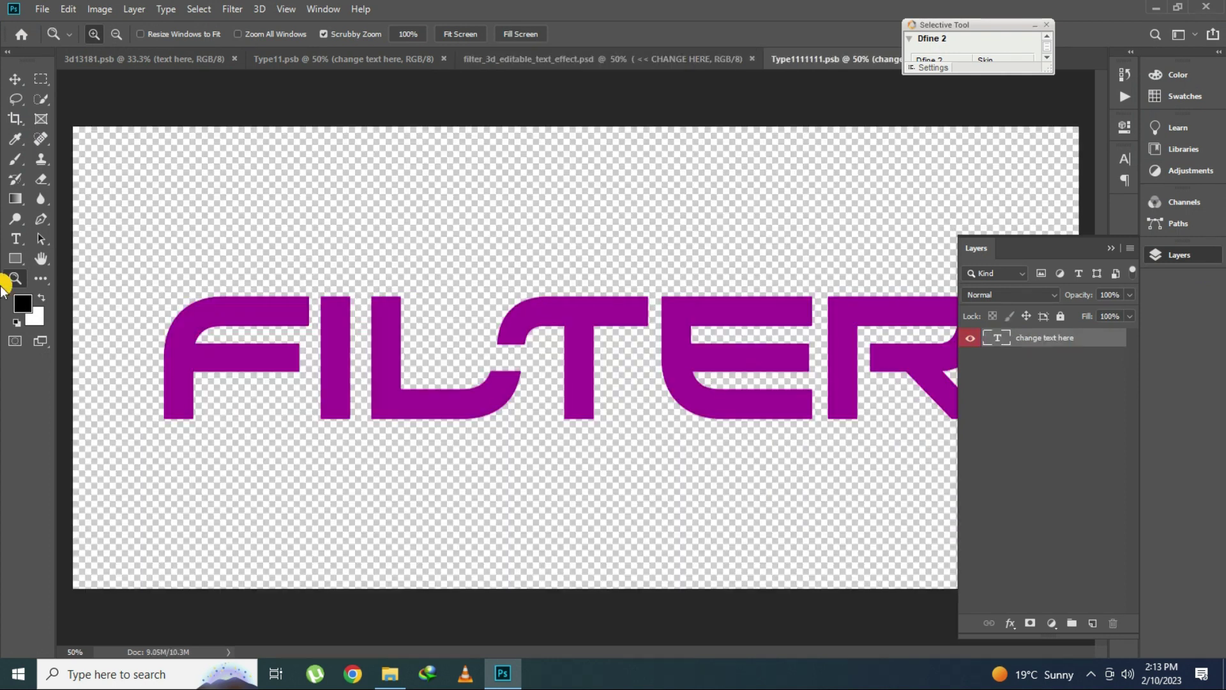
click(14, 238)
double_click(683, 359)
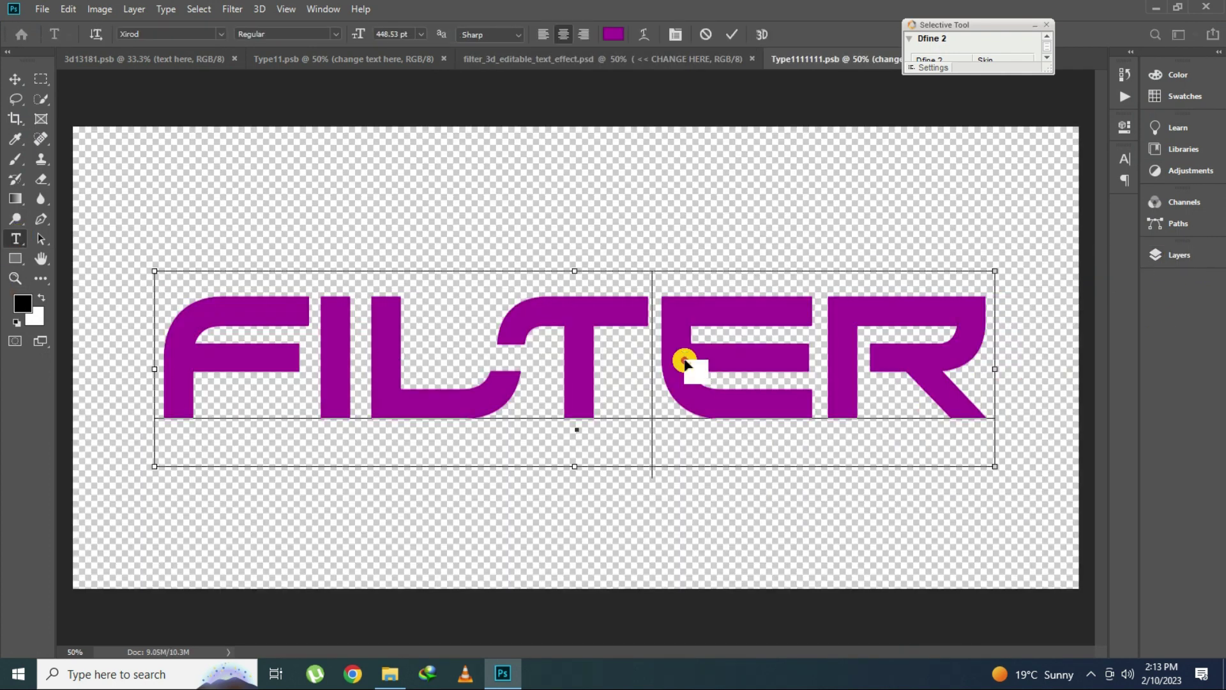
text(AZ)
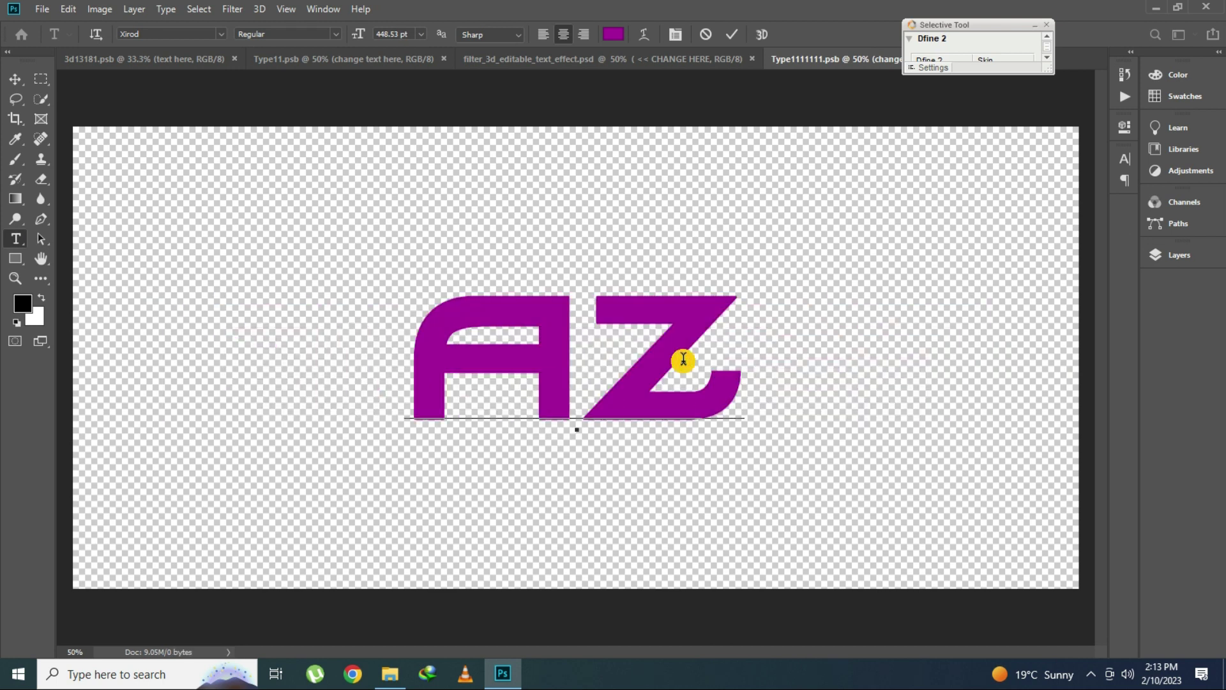
text(HAR)
key(ctrl+Return)
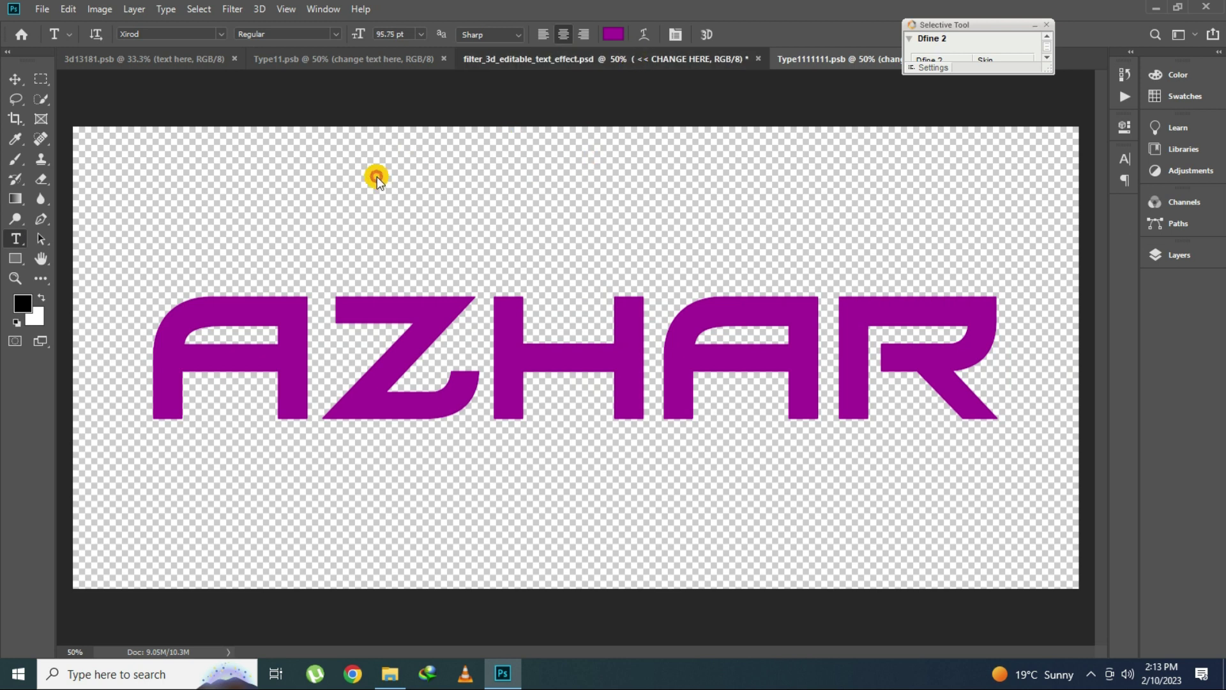
key(ctrl+s)
key(ctrl+w)
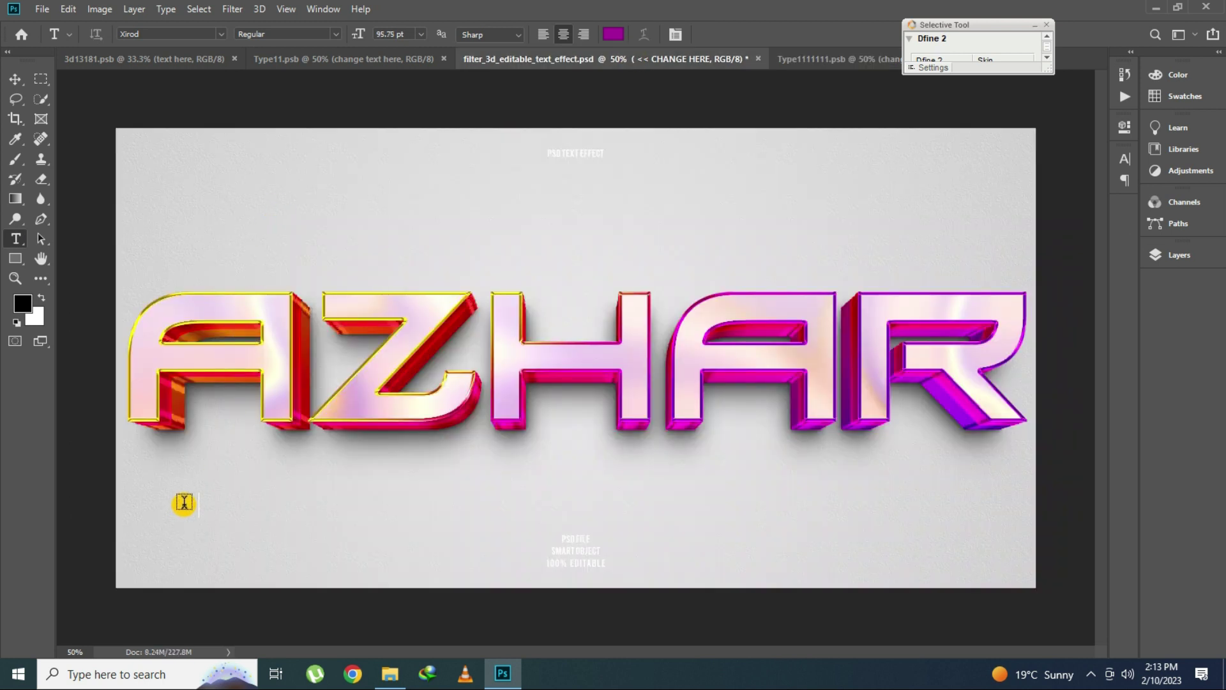
- Zoom in on the 3D AZHAR, fit it on screen, and close the Filter template
click(15, 278)
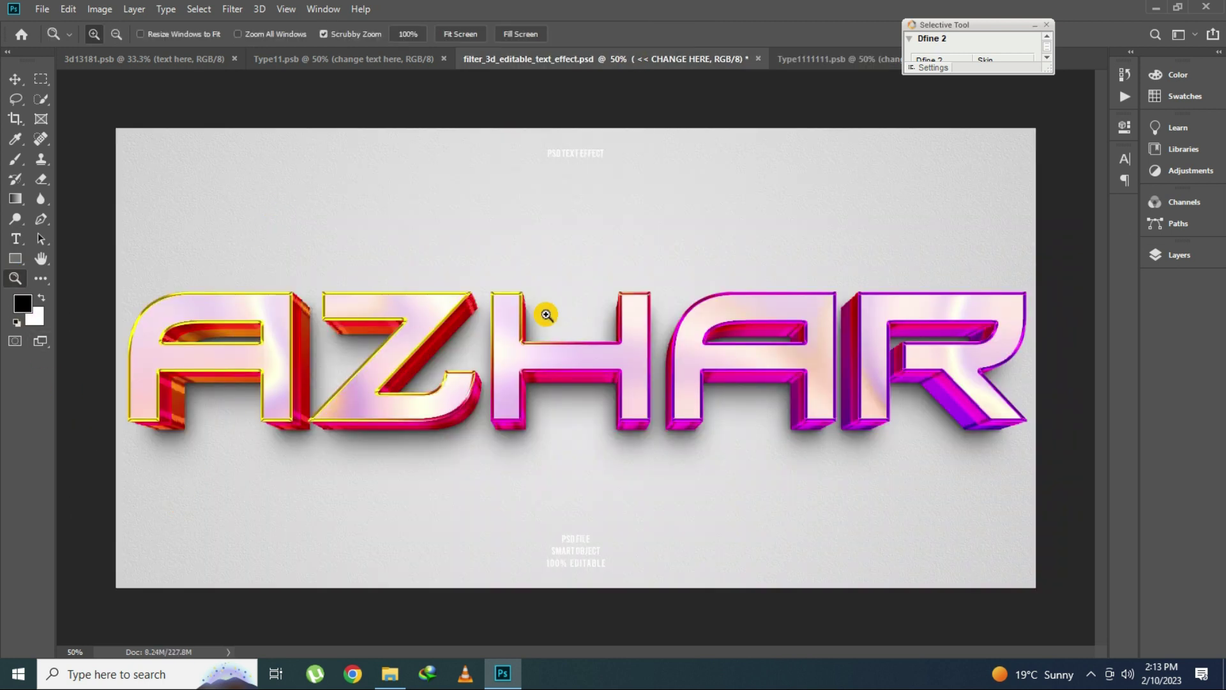
click(546, 314)
key(ctrl+0)
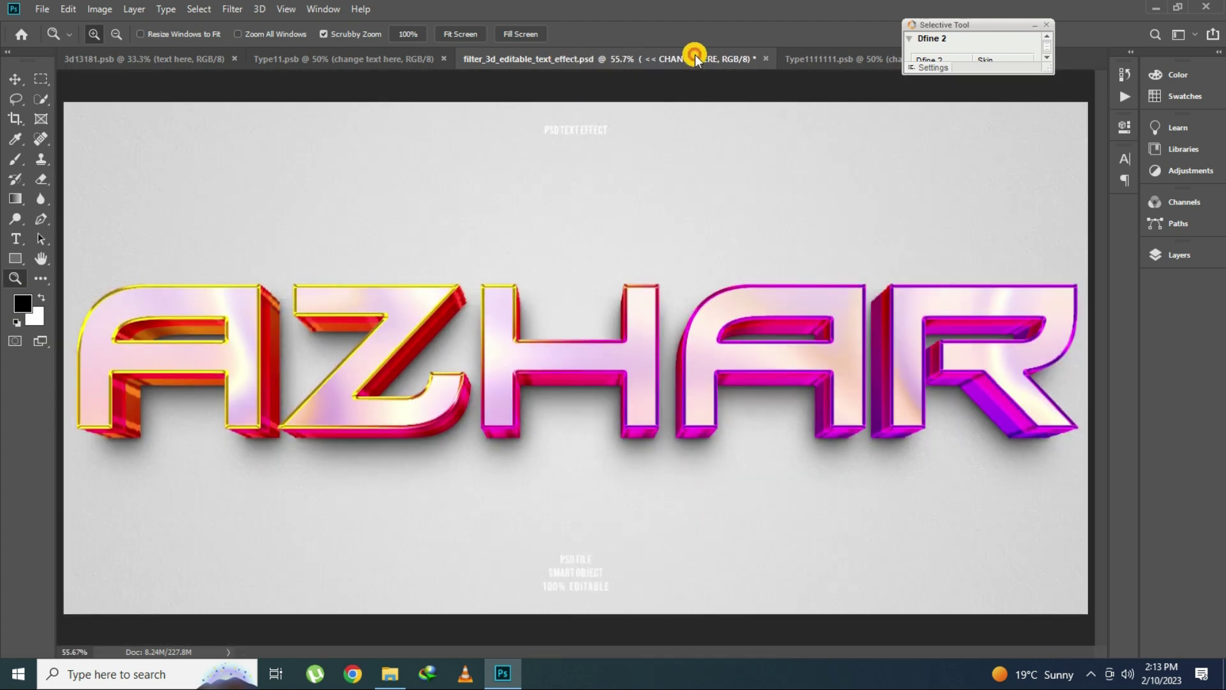
click(765, 58)
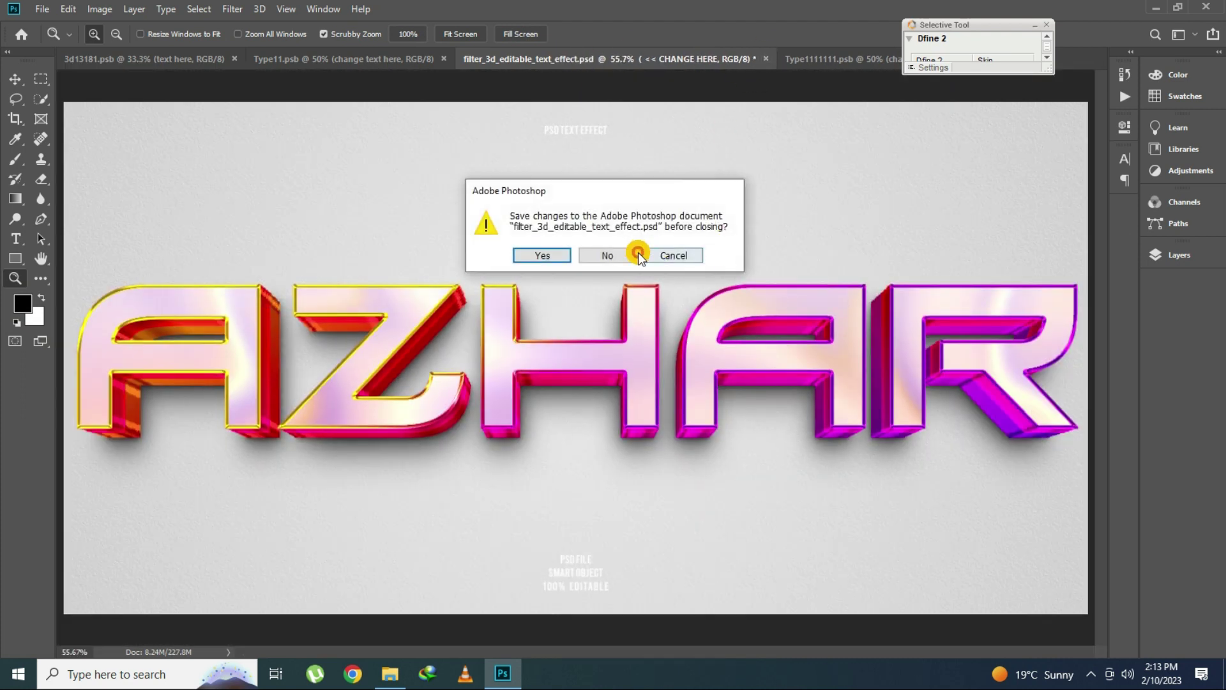
click(574, 258)
- Preview the Funny and Latter images, then open the Latter PSD template
click(388, 672)
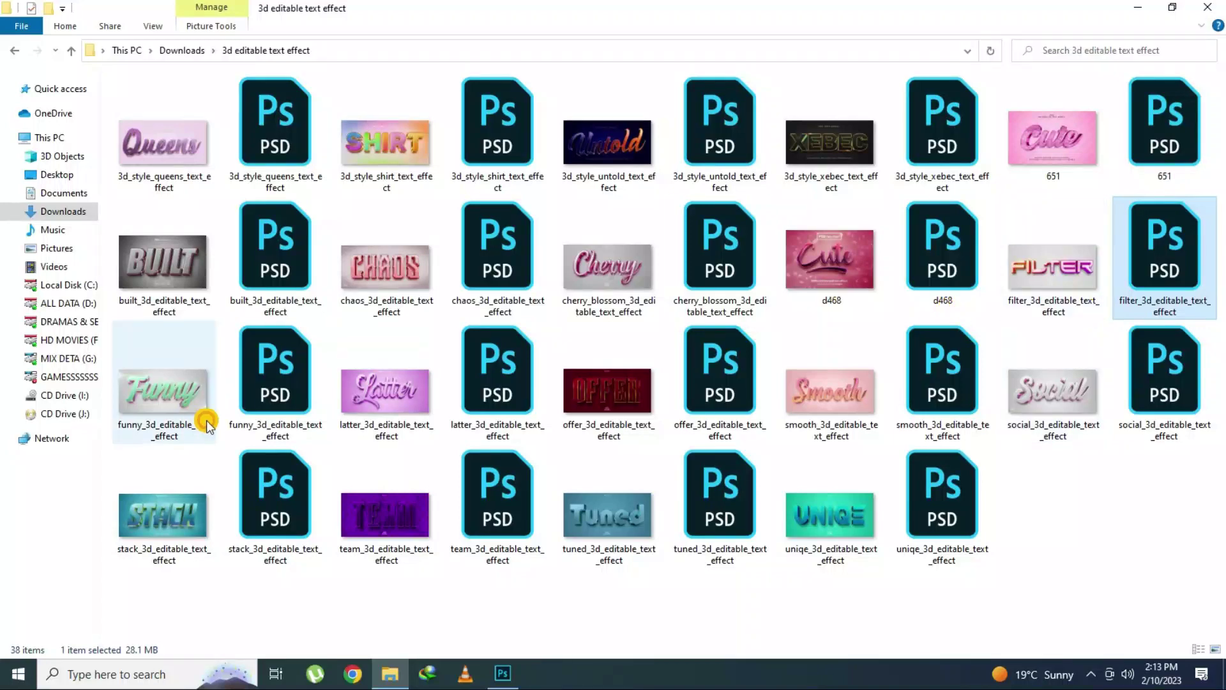
click(152, 367)
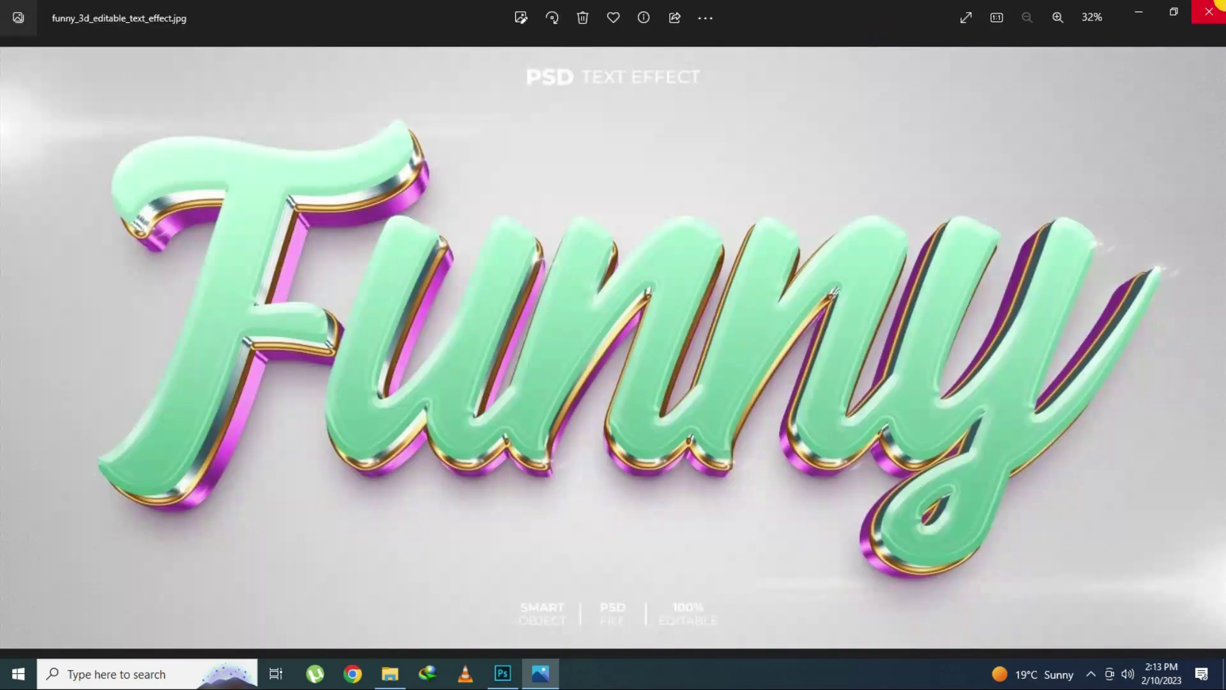
click(1209, 7)
double_click(392, 412)
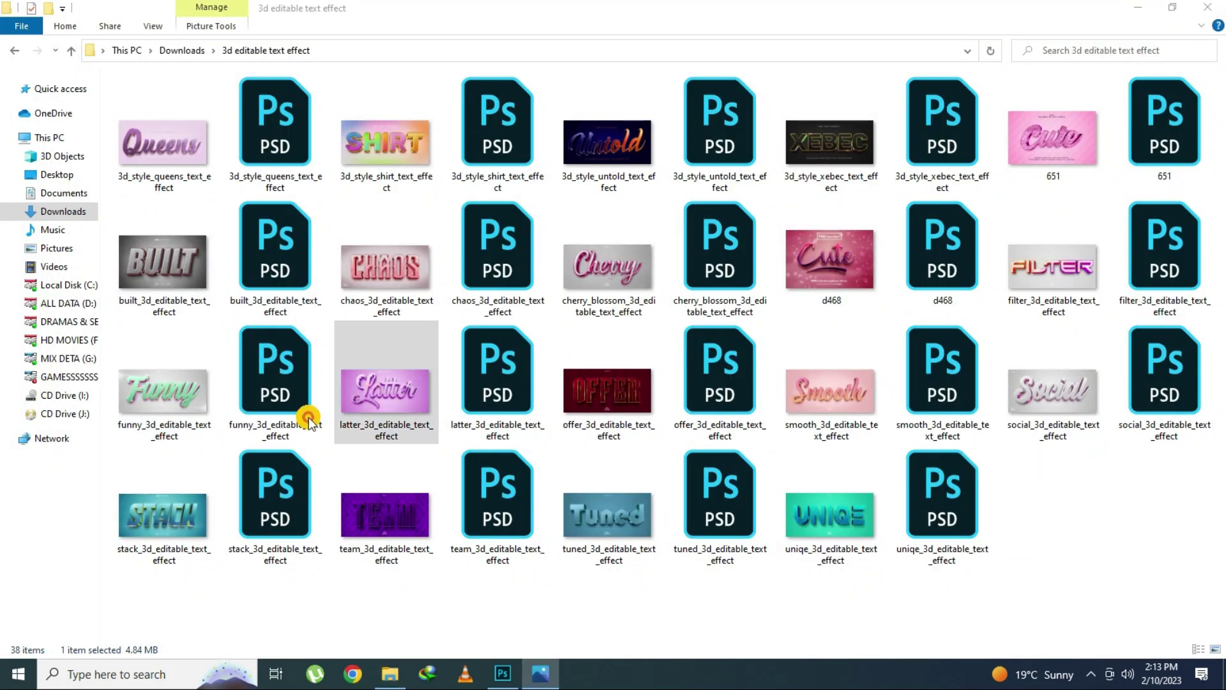
click(1208, 7)
click(479, 400)
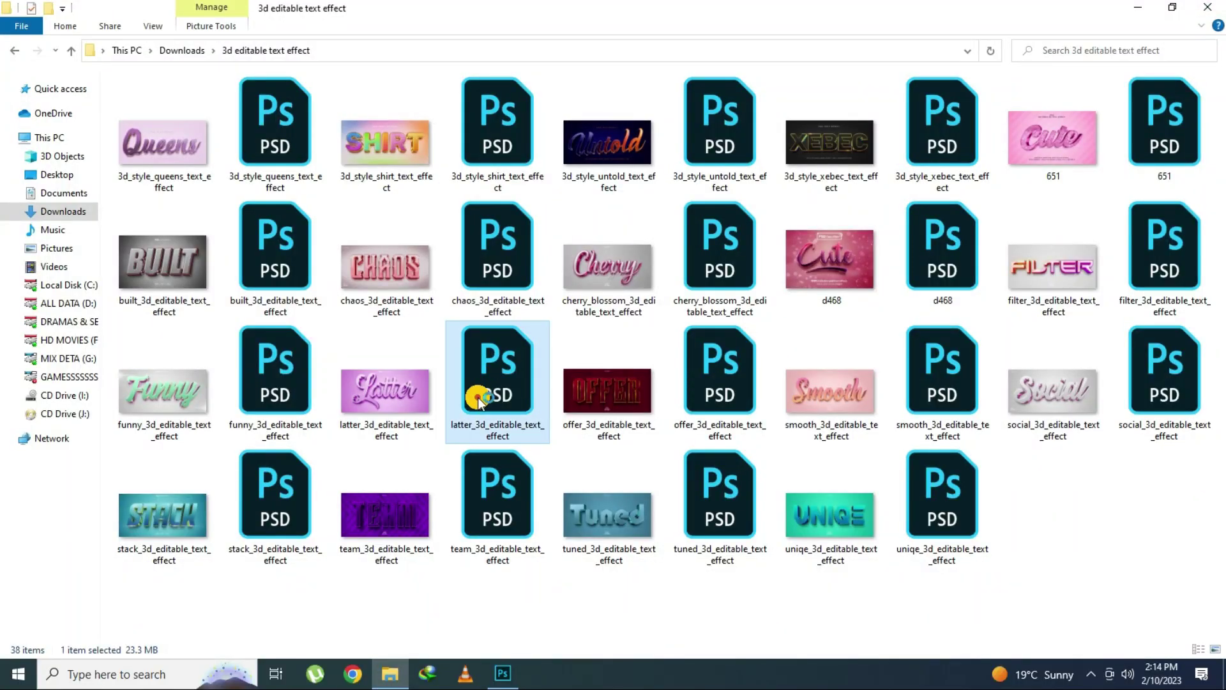
double_click(477, 398)
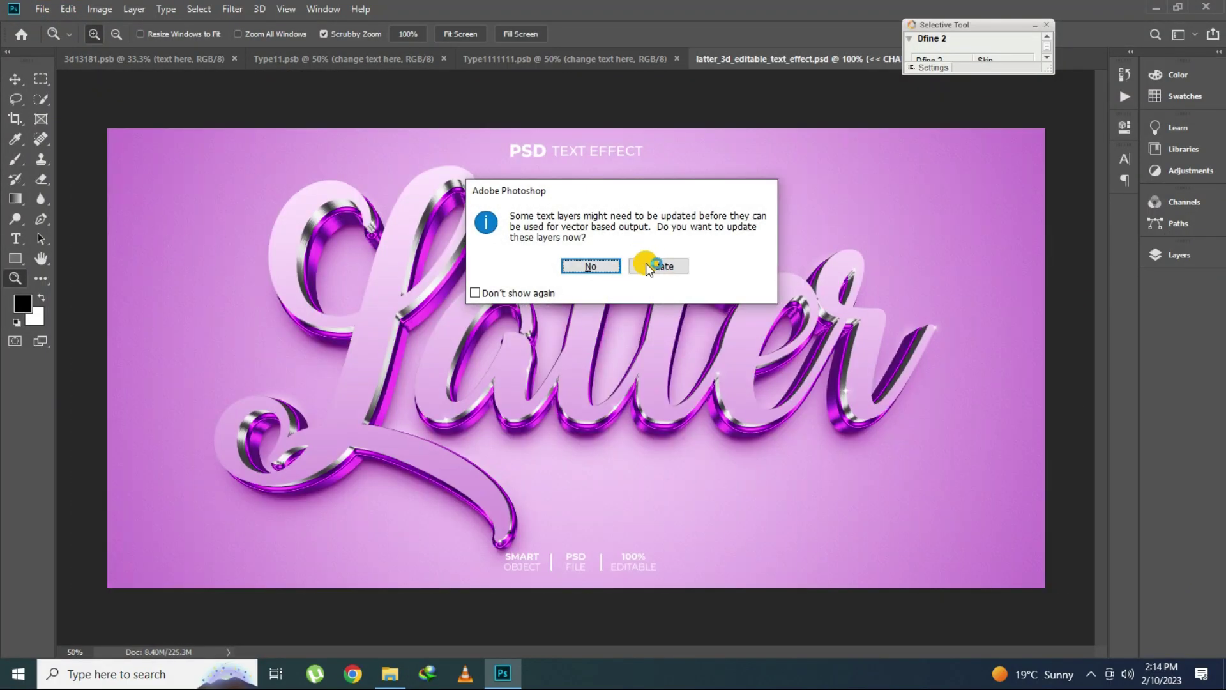
- Replace the Latter text with Azhar in the CHANGE HERE smart object and commit
click(646, 264)
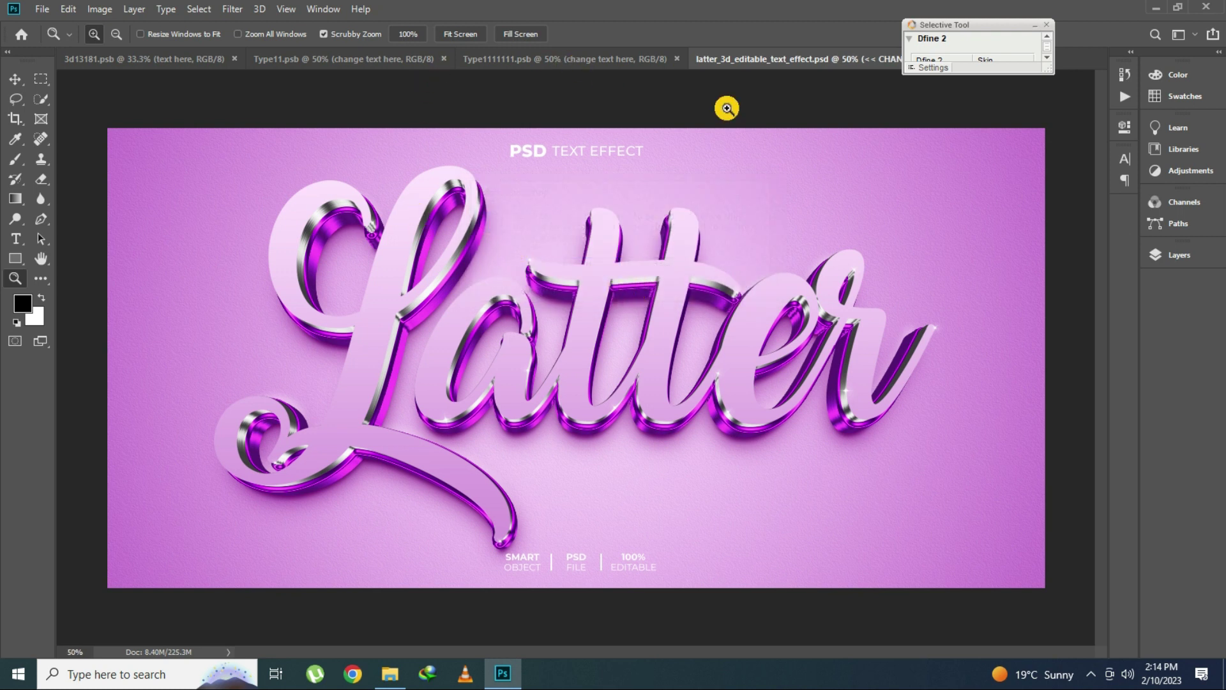
click(583, 57)
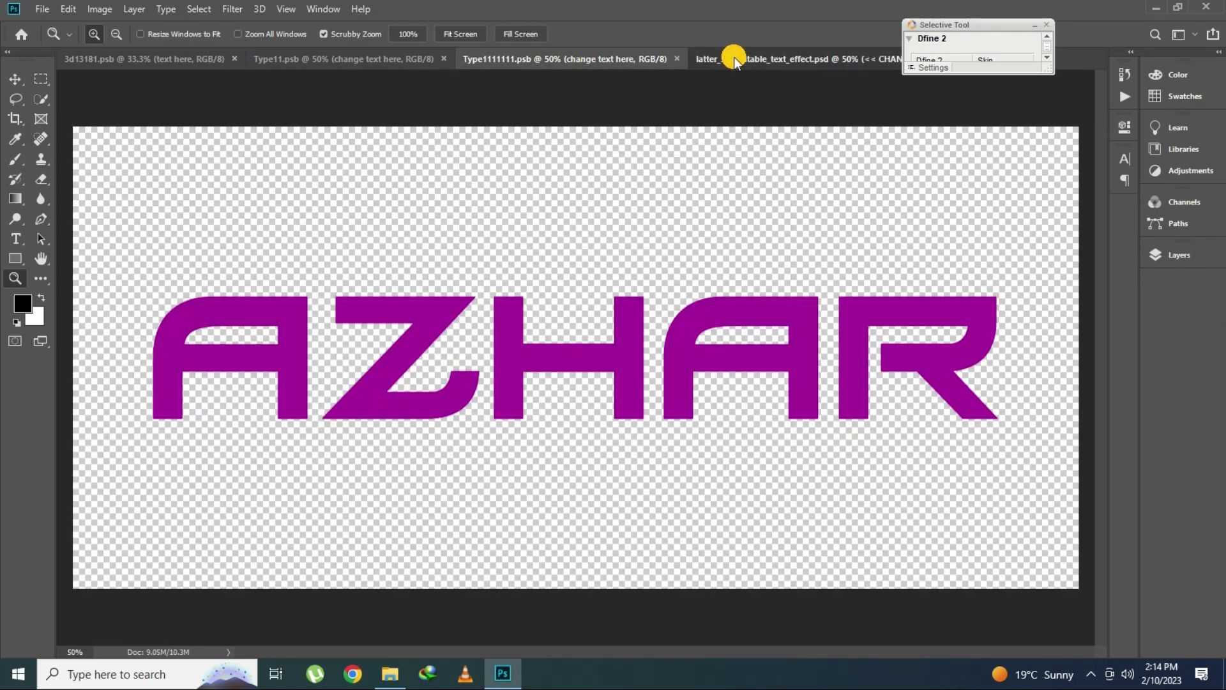
click(733, 57)
click(1162, 258)
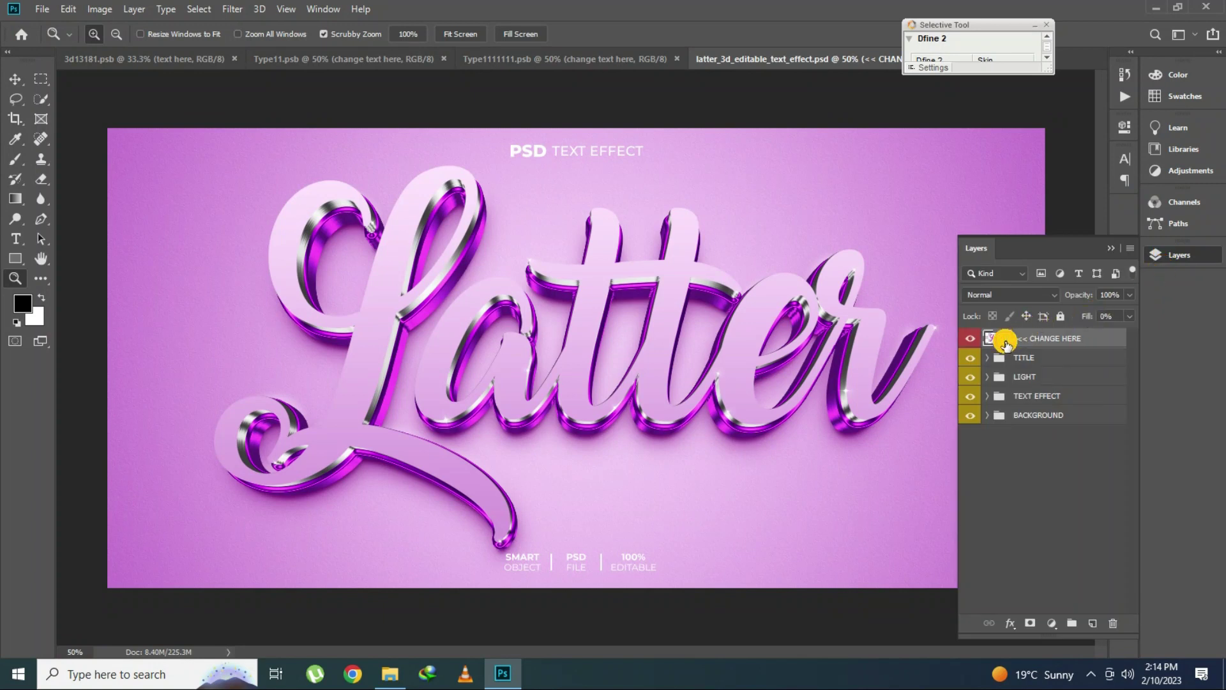
double_click(1005, 343)
click(16, 236)
click(464, 284)
key(ctrl+a)
text(A)
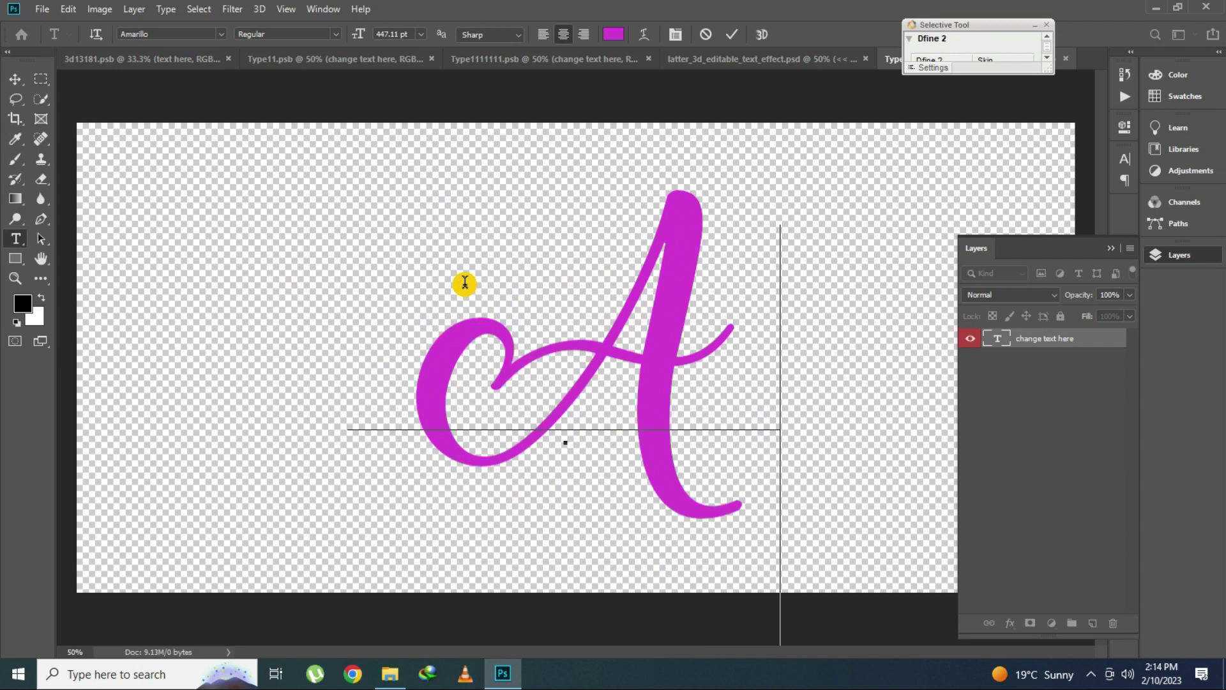
text(zhar)
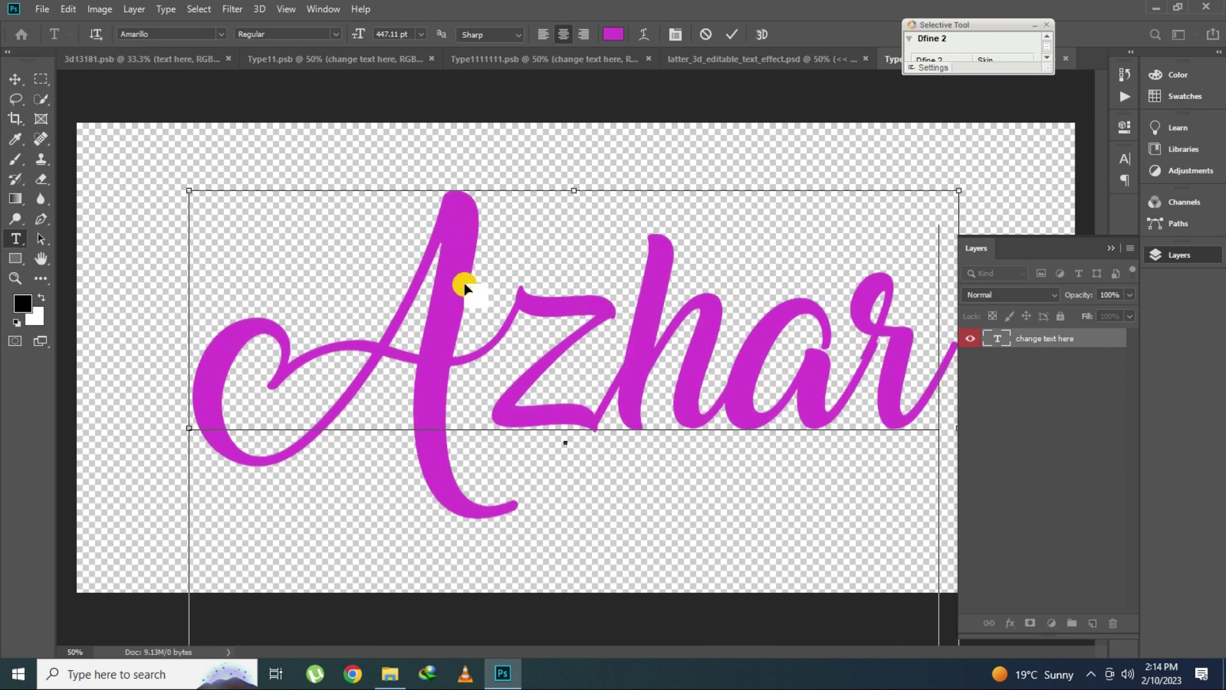
click(724, 109)
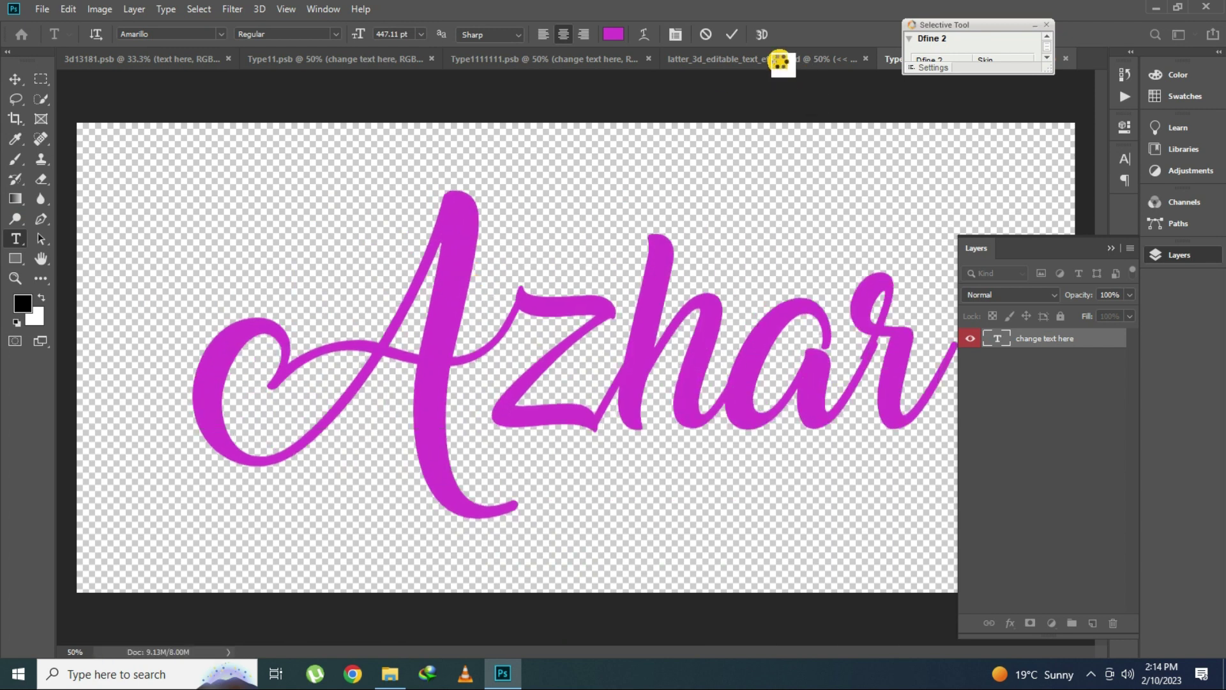
- Review the purple 3D Azhar, then close the Latter template and the AZHAR, Type and pink Azhar documents
click(779, 58)
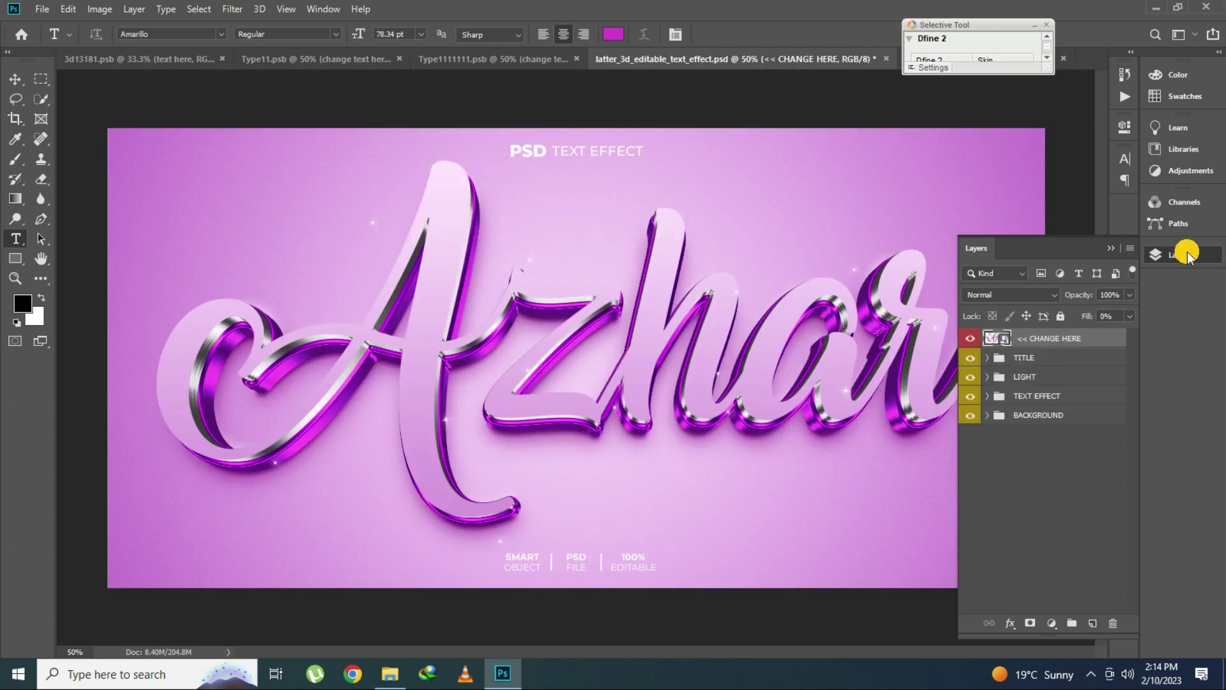
click(1186, 252)
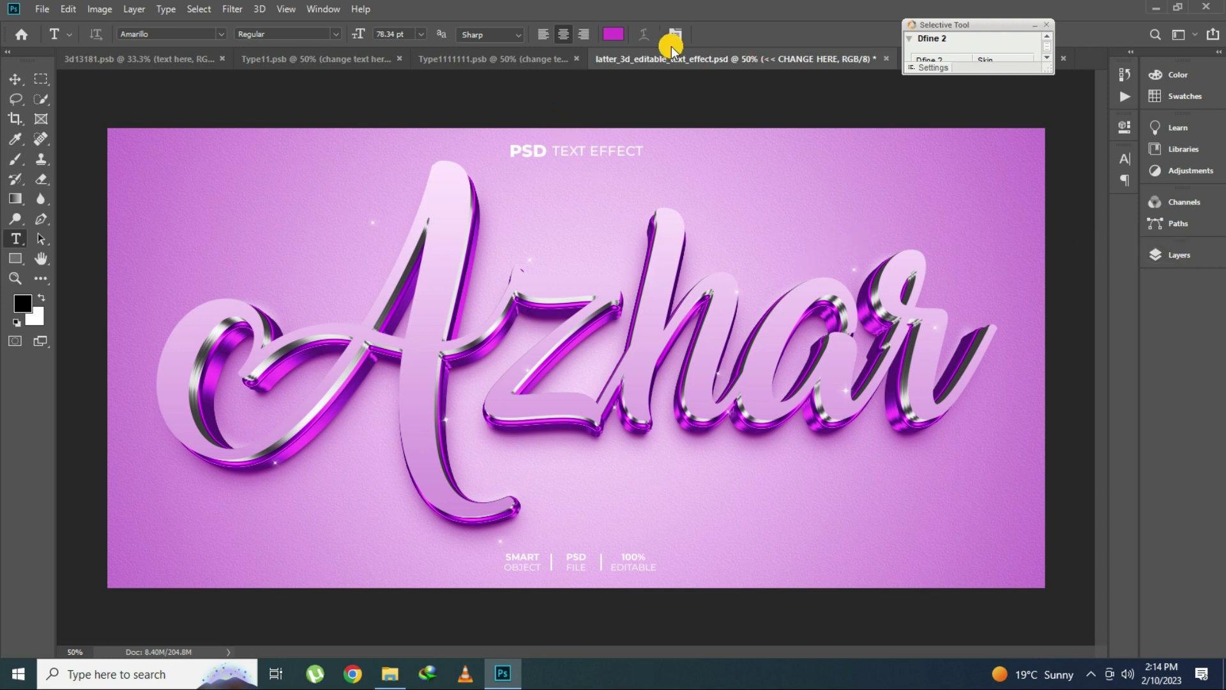
click(888, 59)
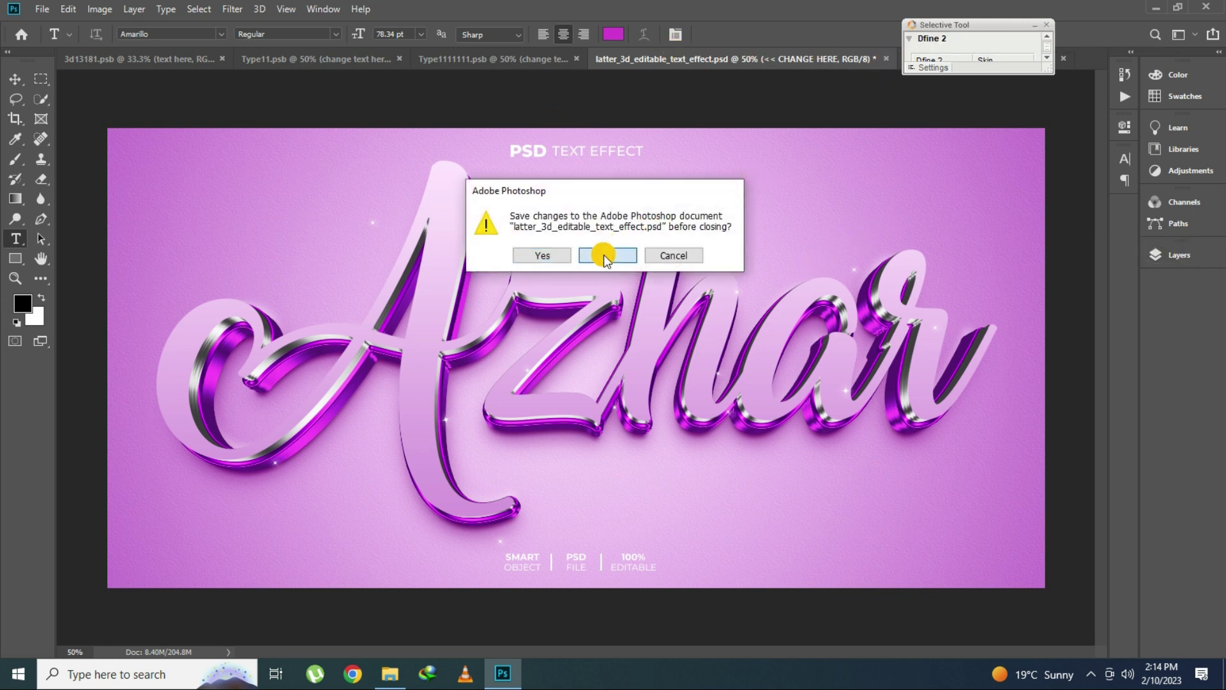
click(604, 327)
click(672, 58)
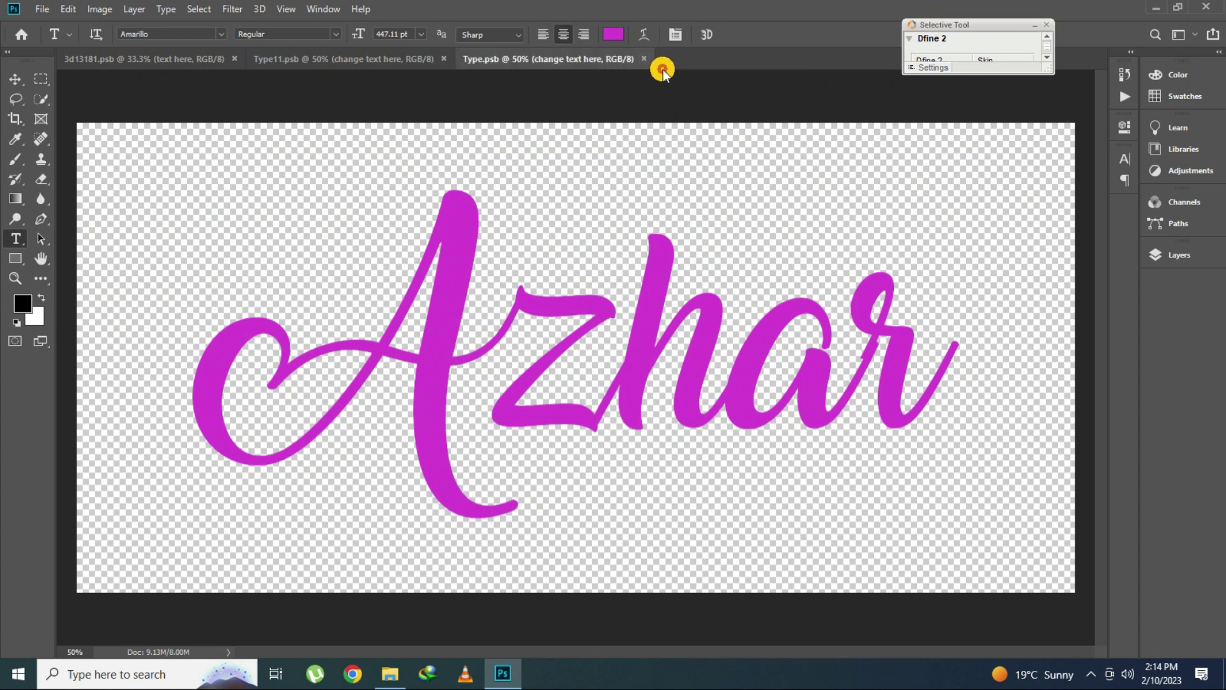
click(647, 58)
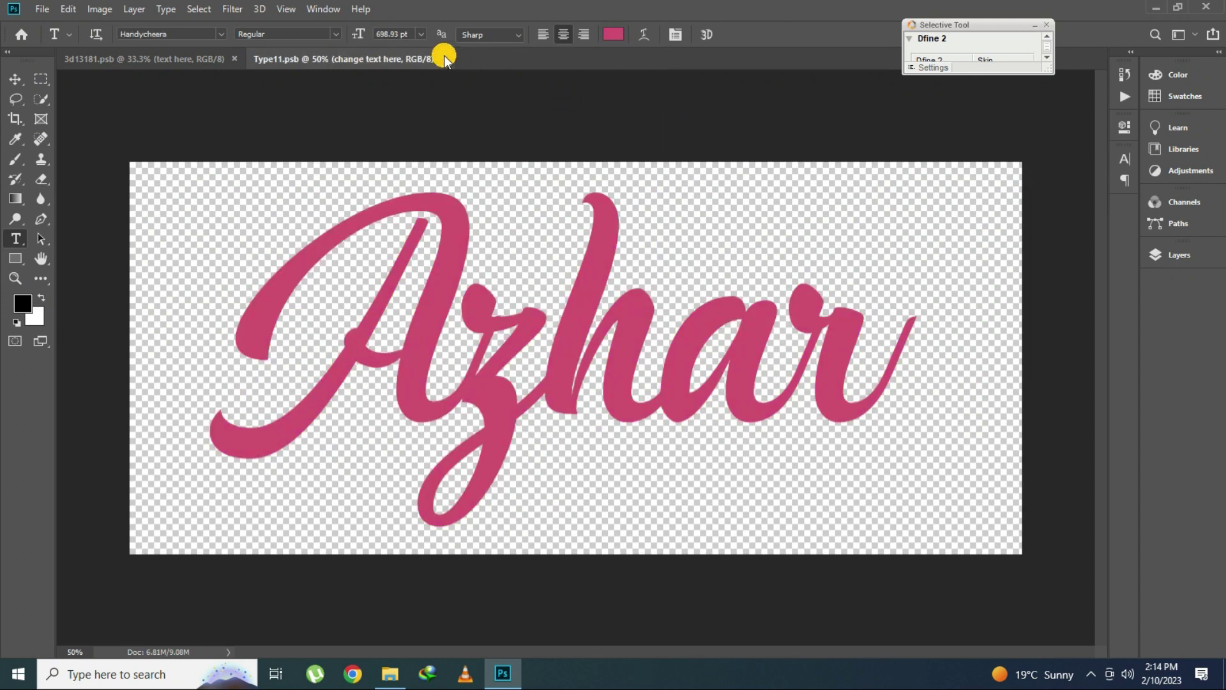
click(445, 58)
click(389, 673)
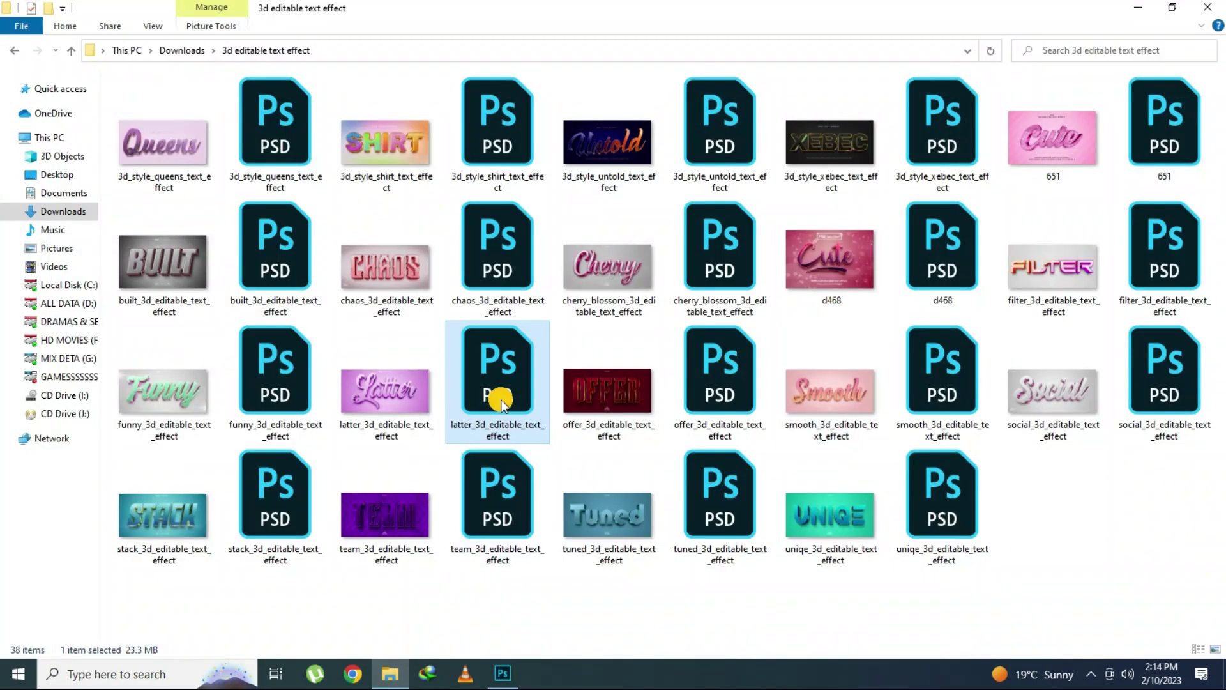
- Preview offer_3d_editable_text_effect.jpg, then open the Offer PSD
double_click(611, 396)
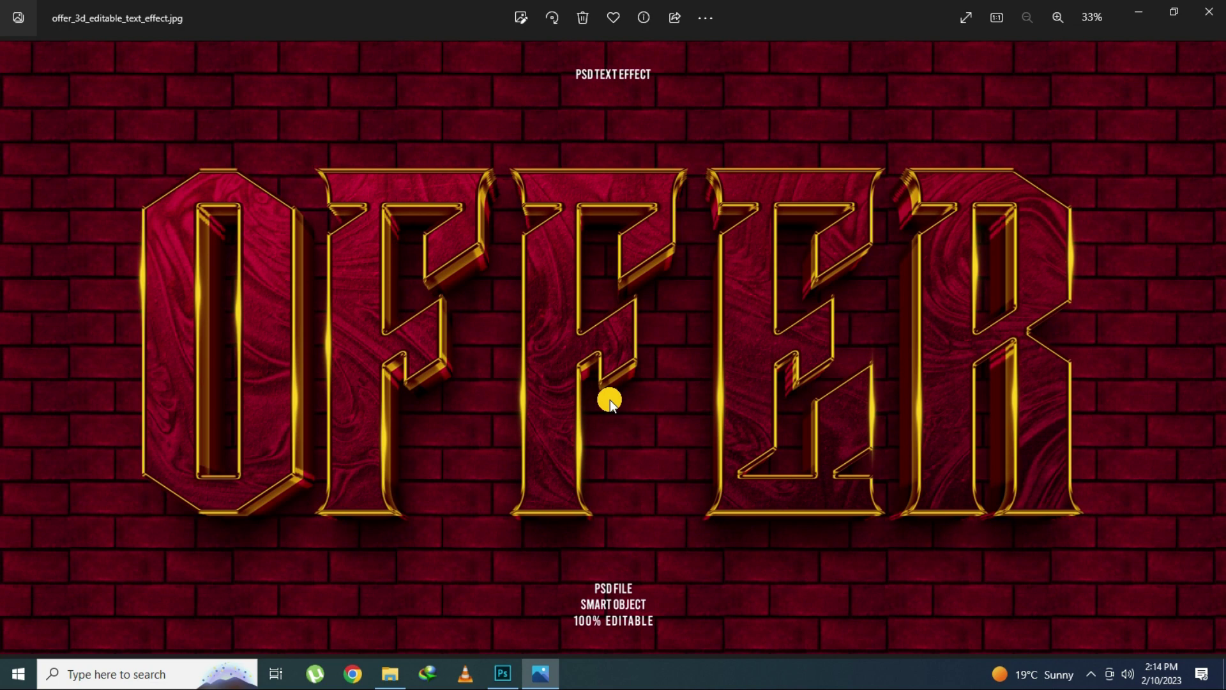
click(1213, 14)
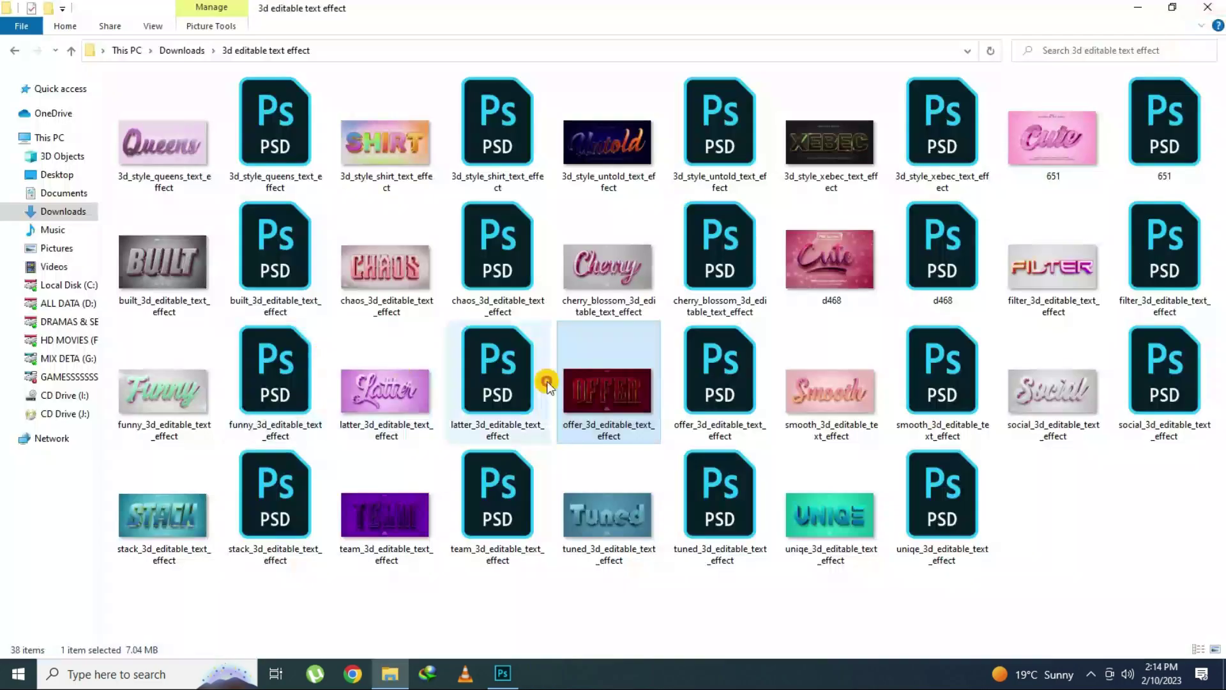
double_click(702, 382)
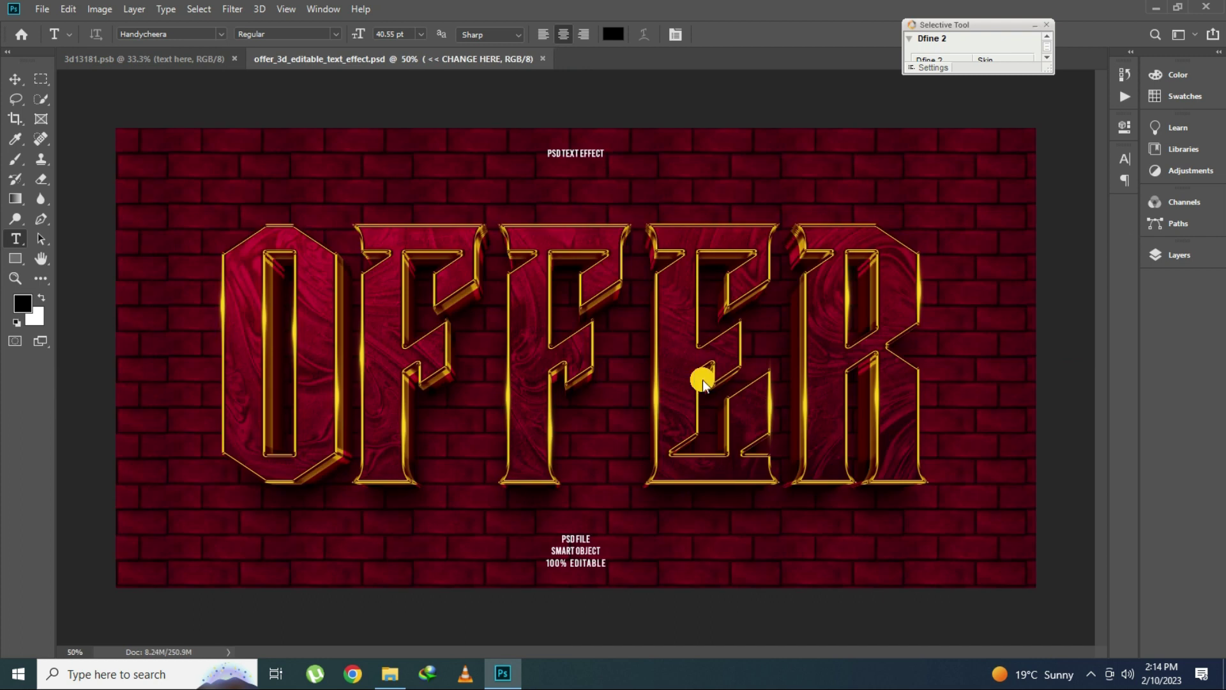
- Replace the text in the Offer template's CHANGE HERE smart object with QUEEN
click(681, 383)
click(629, 367)
click(1170, 253)
click(1180, 237)
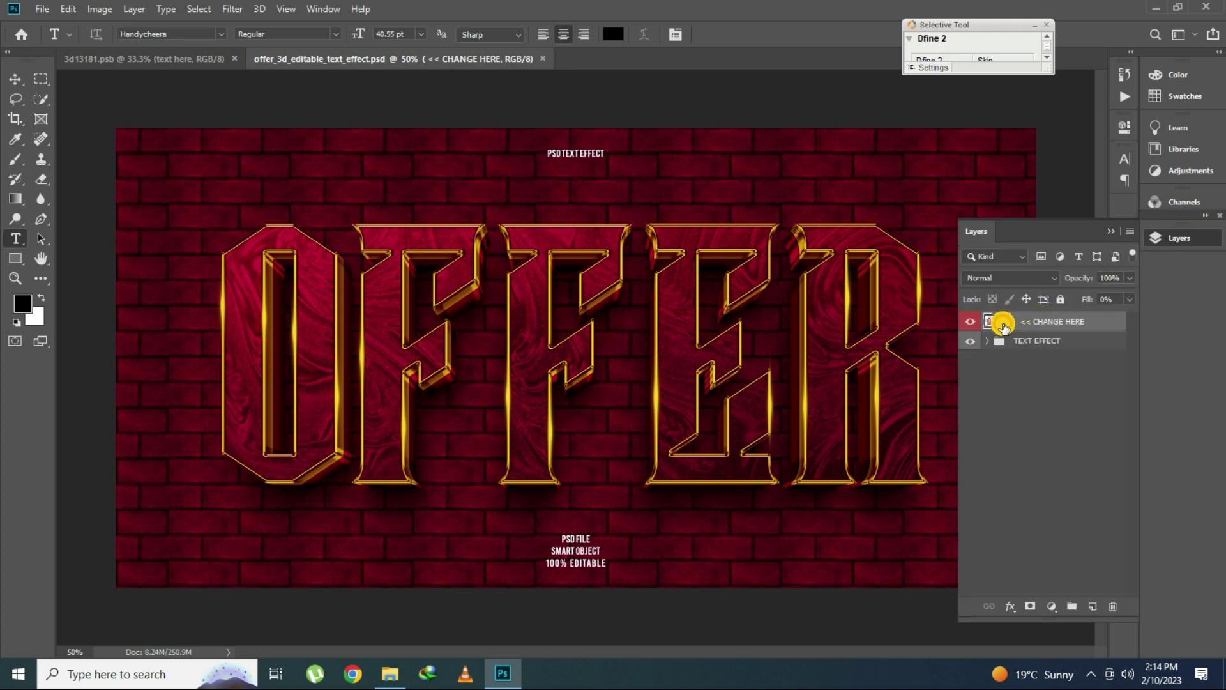
double_click(1003, 324)
click(607, 348)
key(ctrl+a)
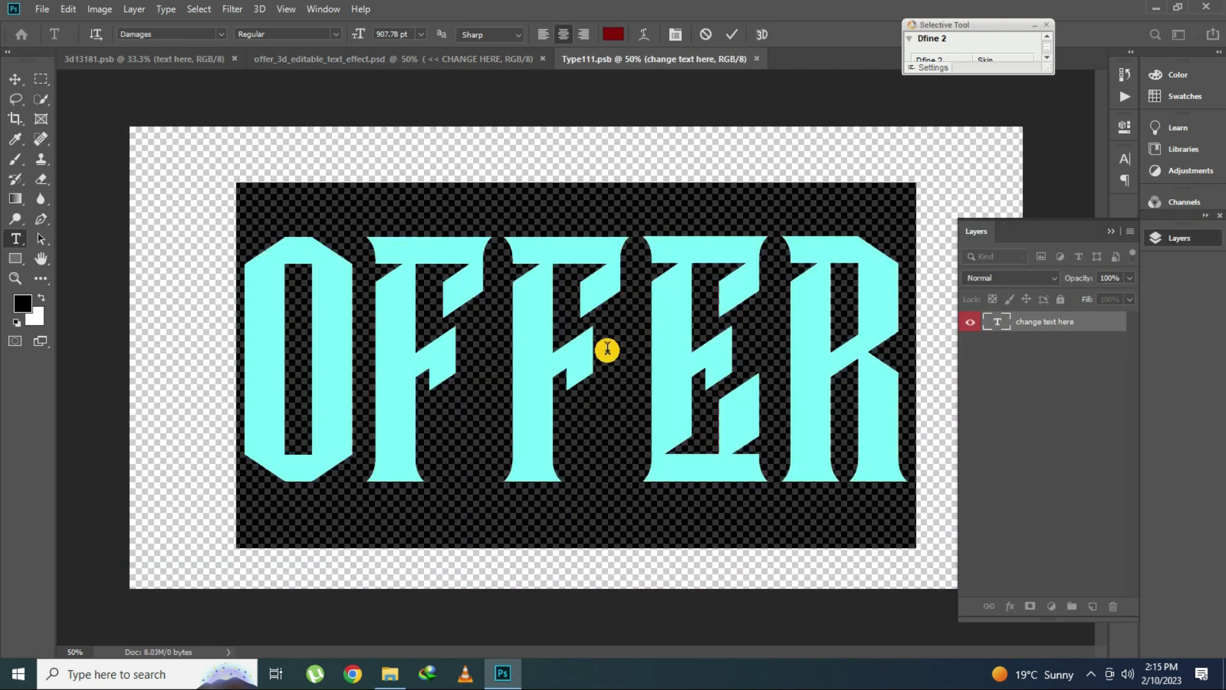
text(QUEE)
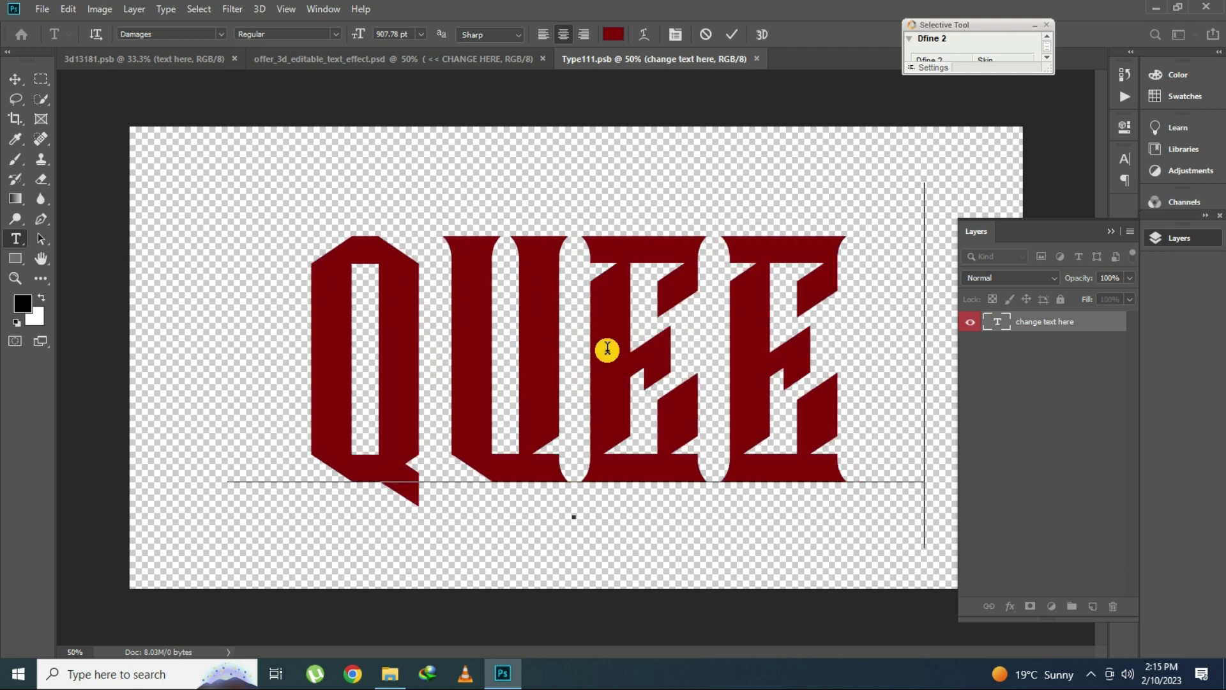
text(N)
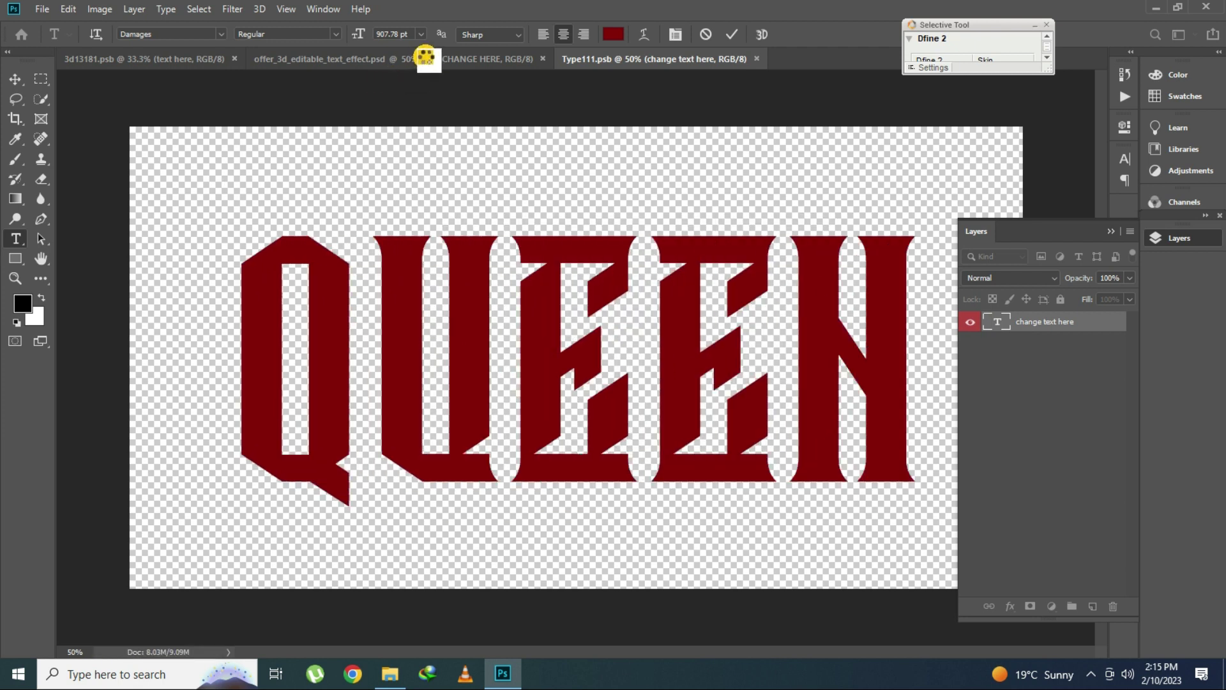
- View the QUEEN result fitted on screen, then close the Offer template without saving
click(425, 56)
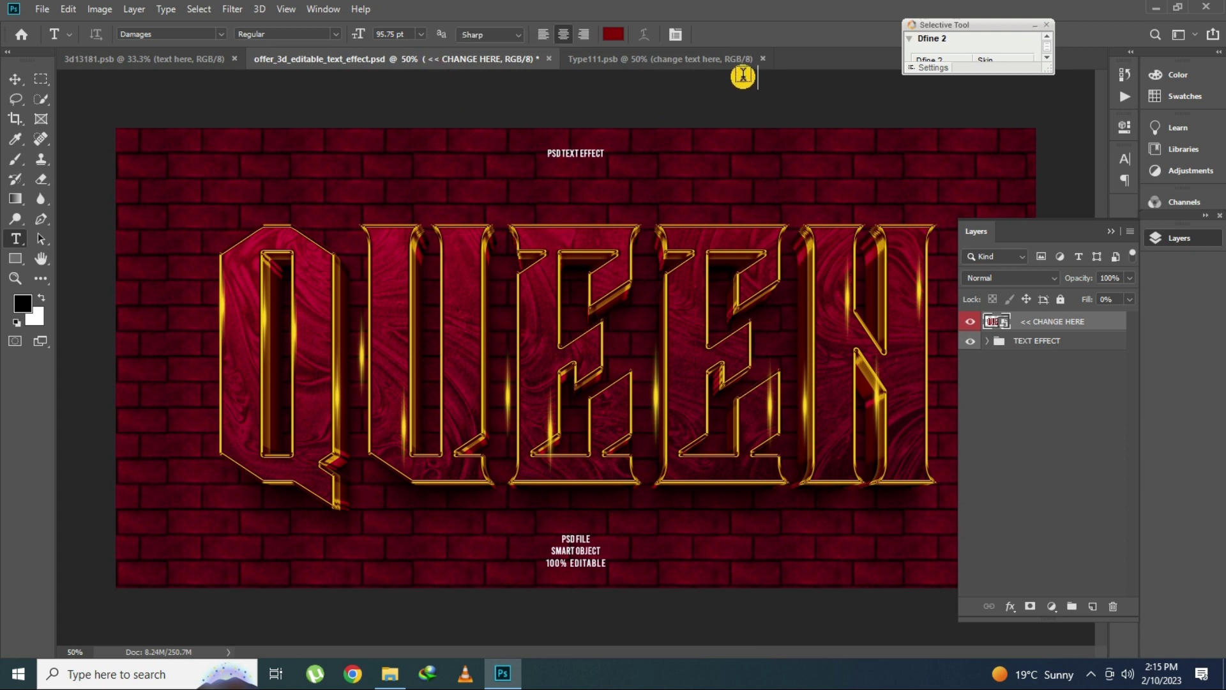
click(1192, 238)
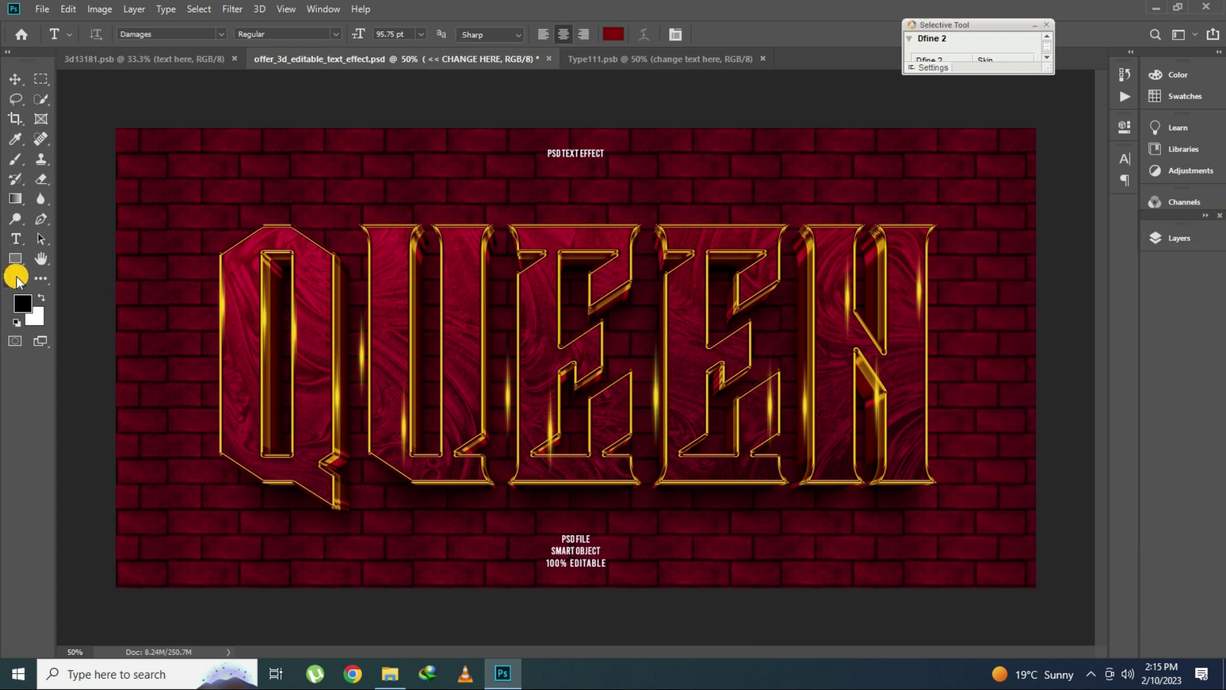
click(16, 277)
click(462, 341)
right_click(341, 268)
click(356, 269)
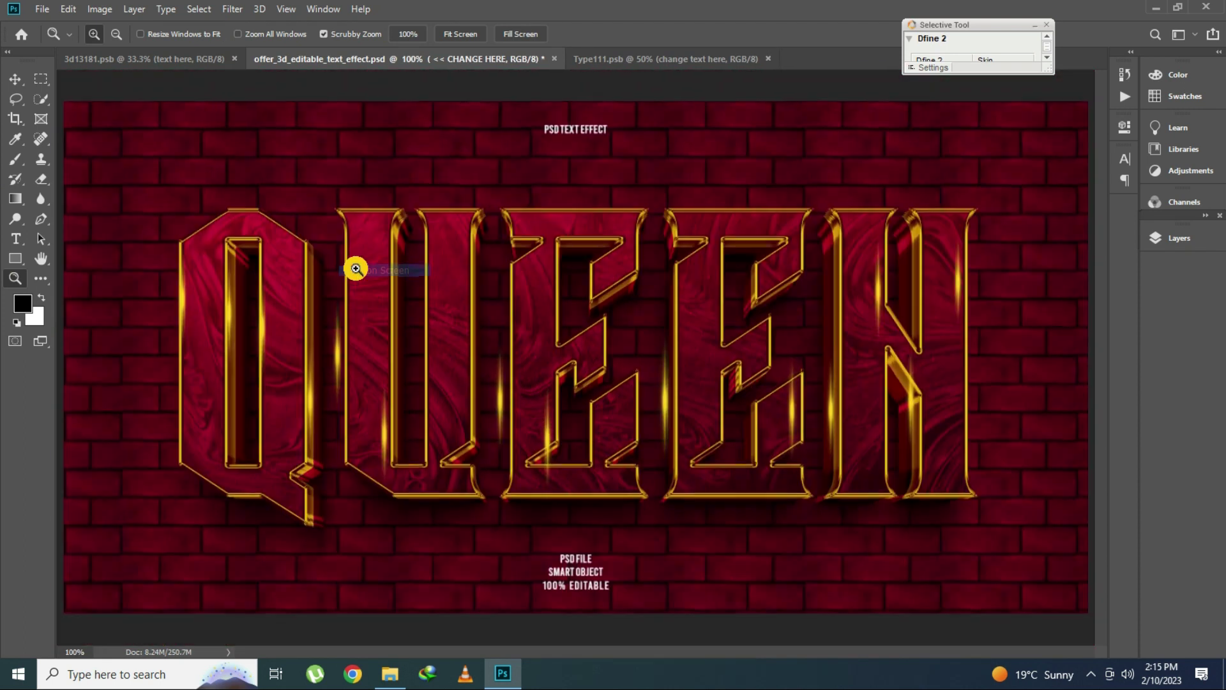
click(555, 58)
click(615, 254)
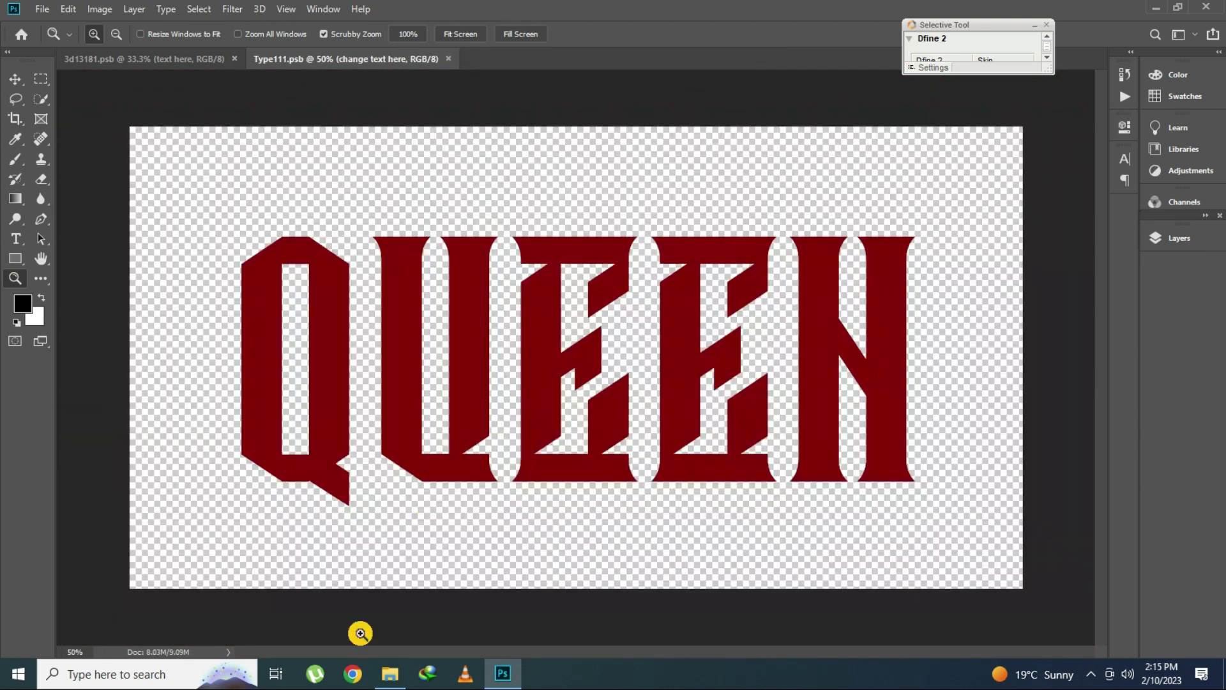
- Preview the Smooth image in the text-effect folder and open the Smooth PSD template
click(390, 673)
click(830, 373)
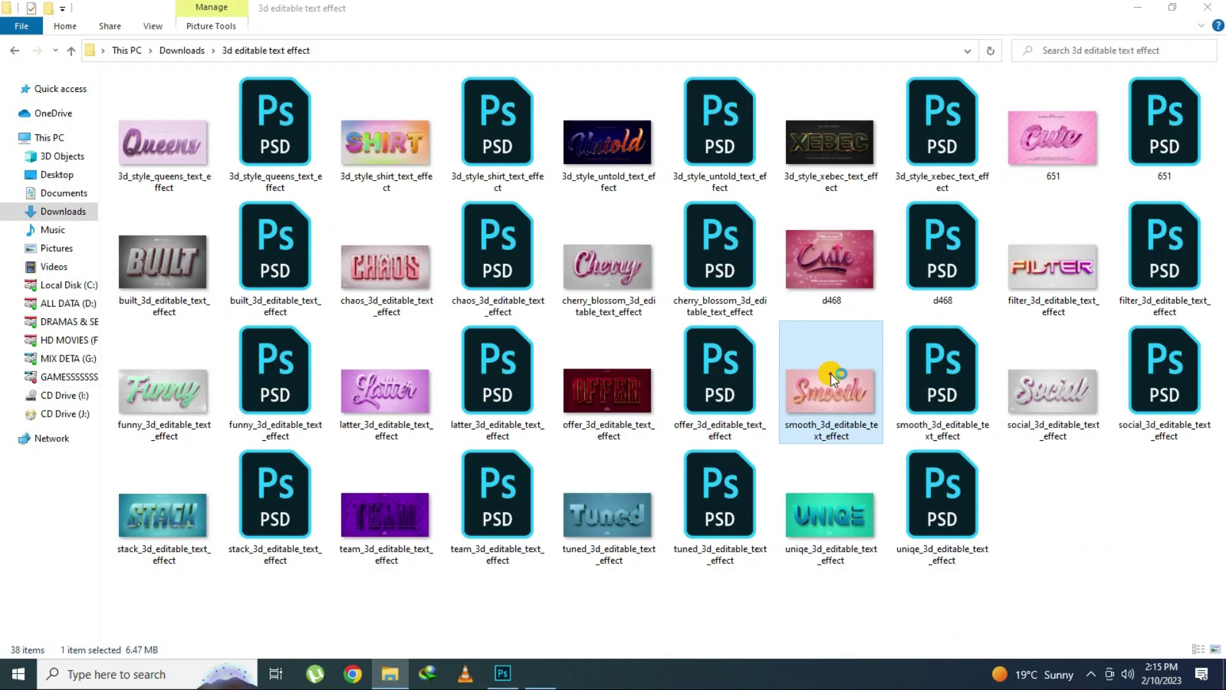
double_click(830, 374)
click(1210, 9)
click(958, 386)
double_click(958, 386)
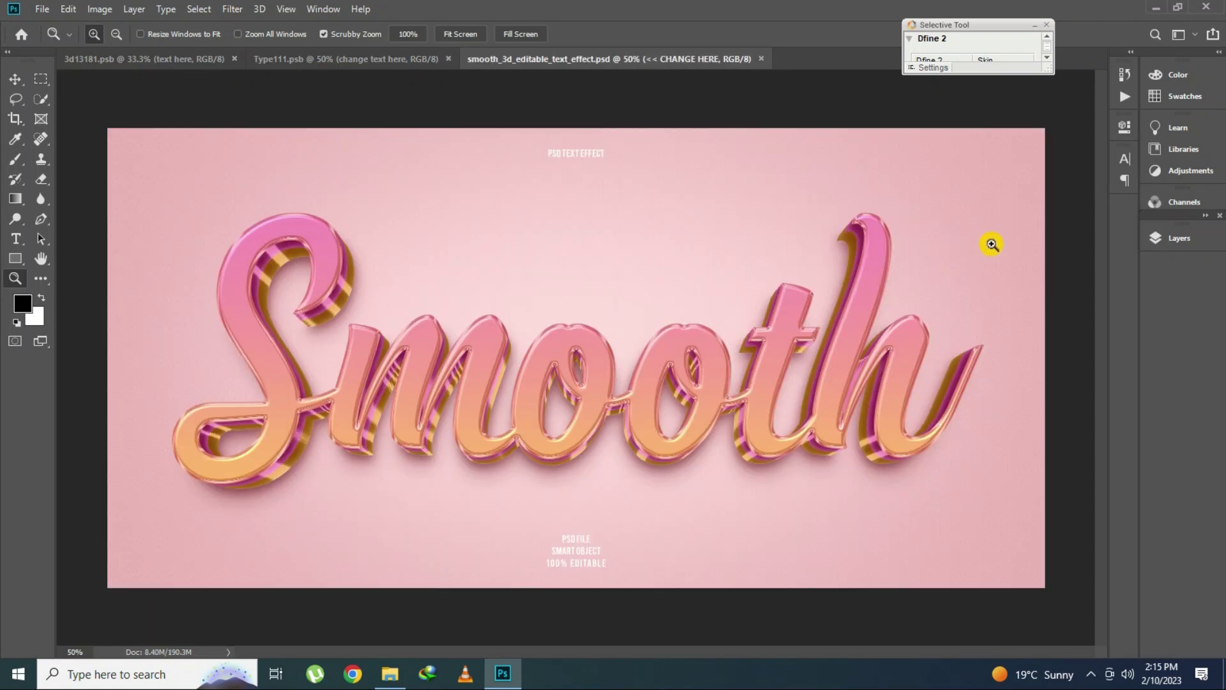
- Retype the Smooth template's CHANGE HERE smart object text as Shakel
click(1172, 238)
double_click(1003, 318)
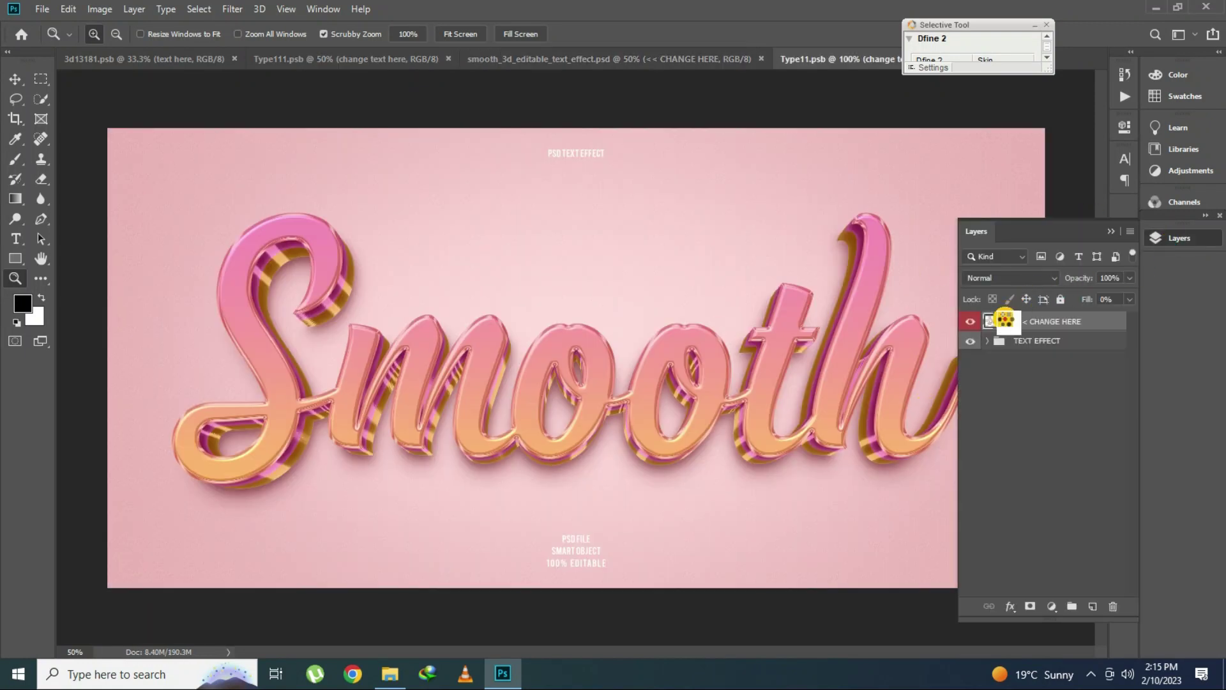
click(15, 238)
double_click(547, 392)
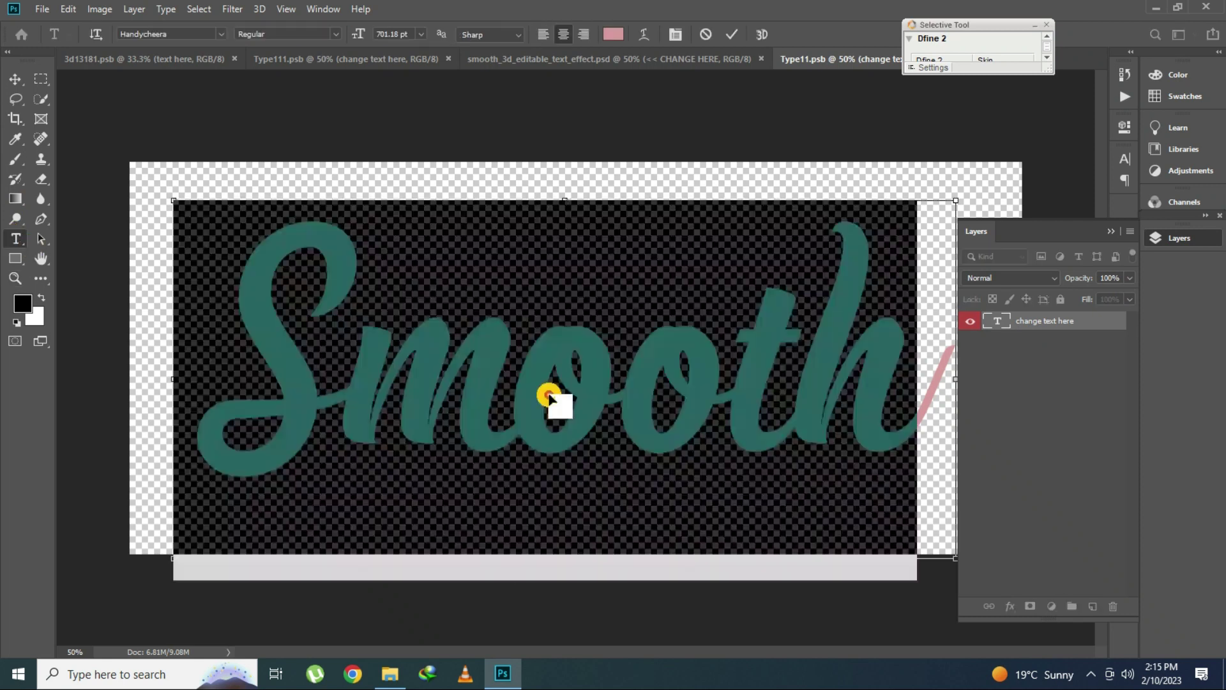
text(Shakel)
key(ctrl+Return)
- Check the Shakel result fitted on screen and close the Smooth template
click(632, 56)
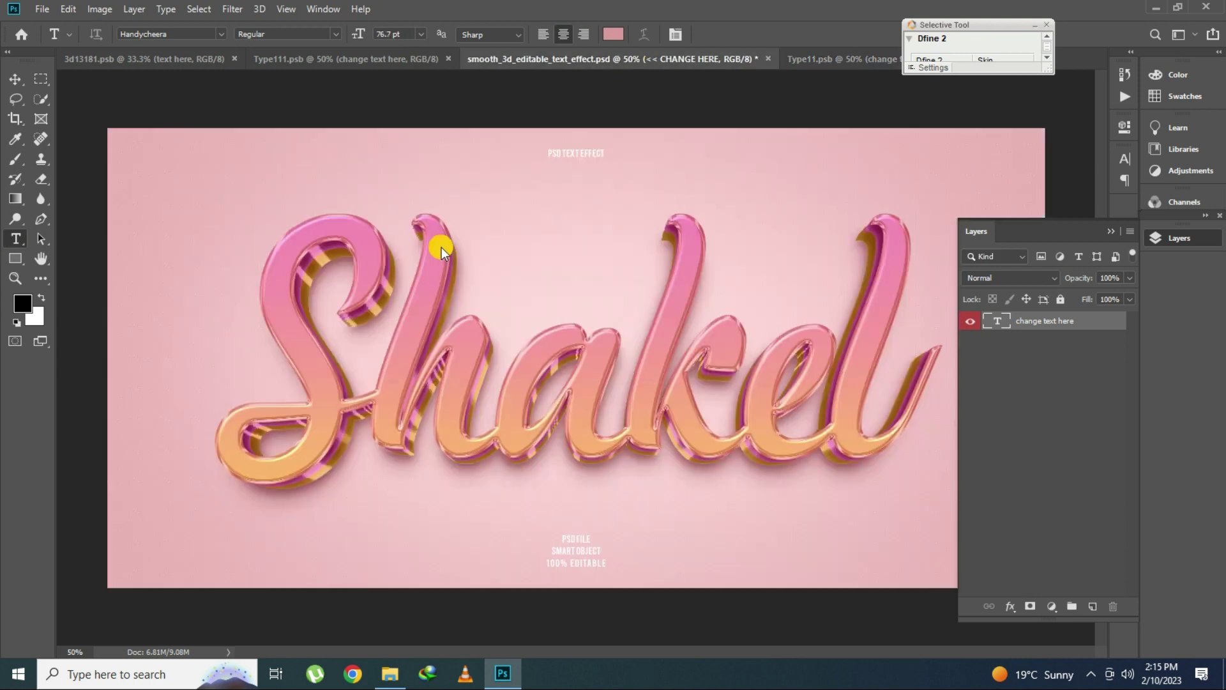
click(1182, 239)
click(14, 277)
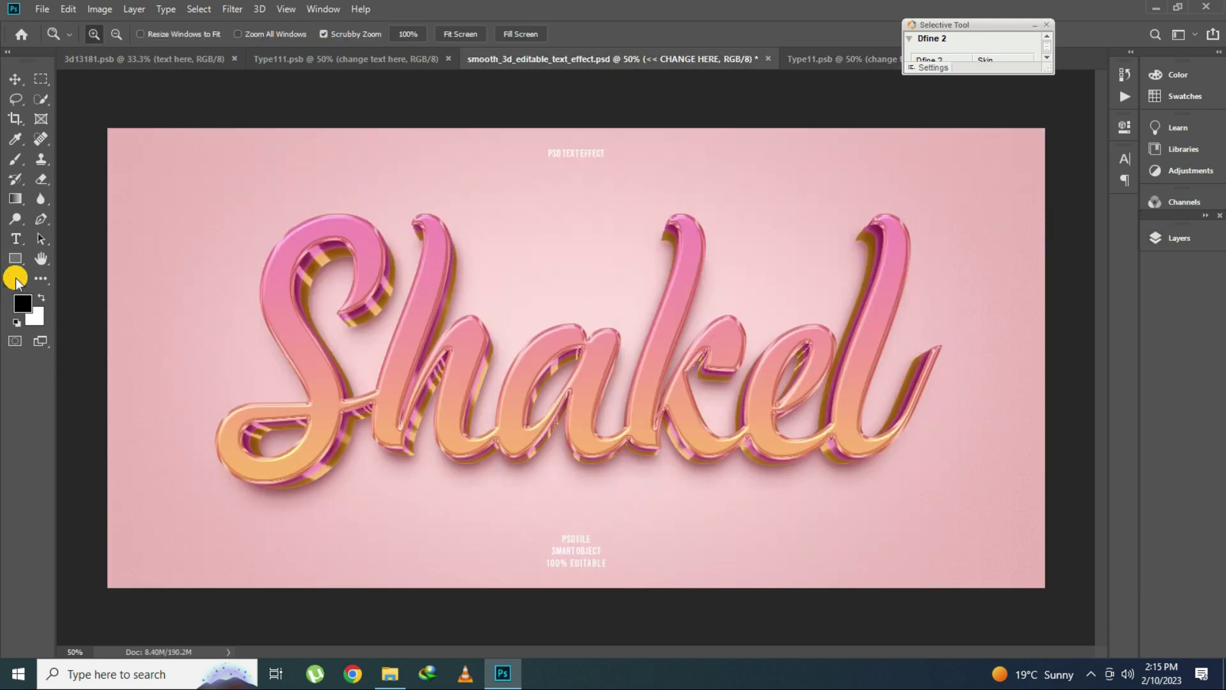
click(747, 348)
right_click(343, 314)
click(386, 320)
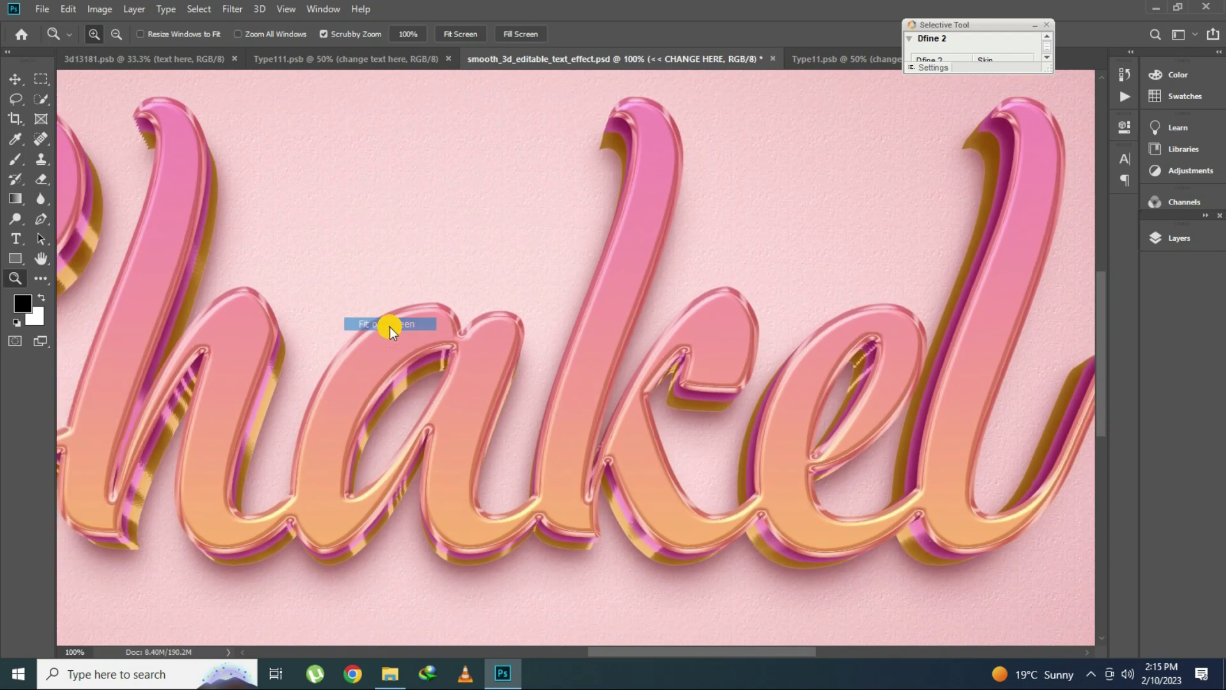
click(775, 59)
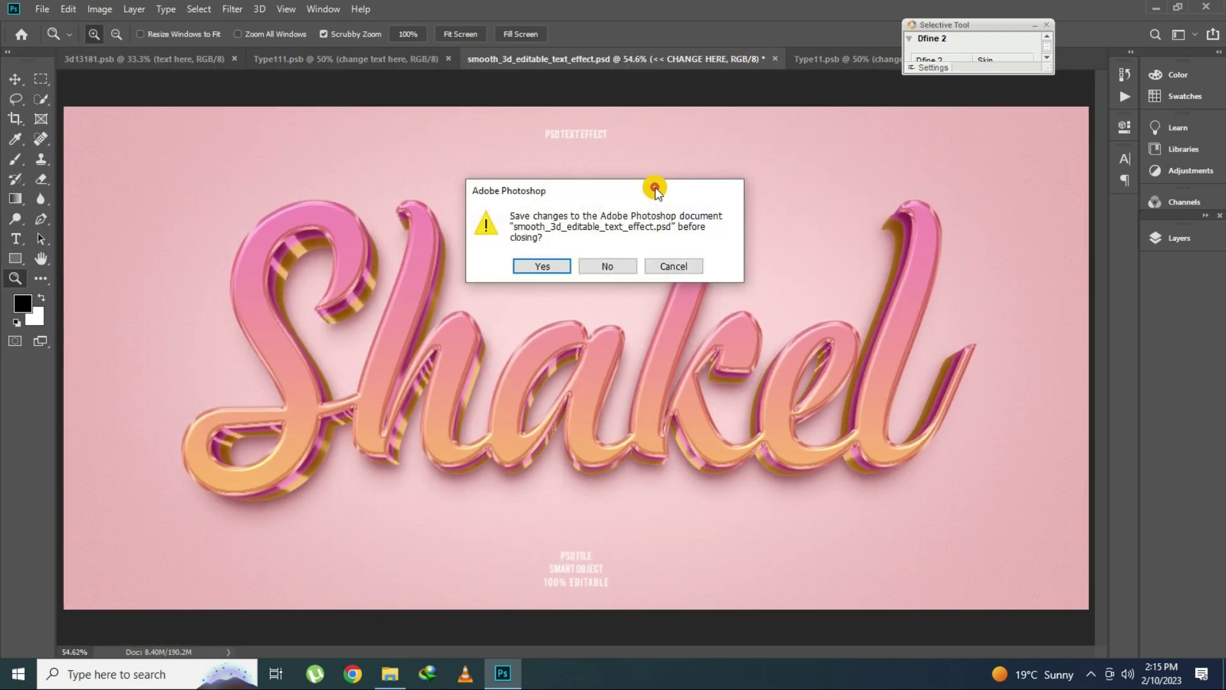
click(607, 266)
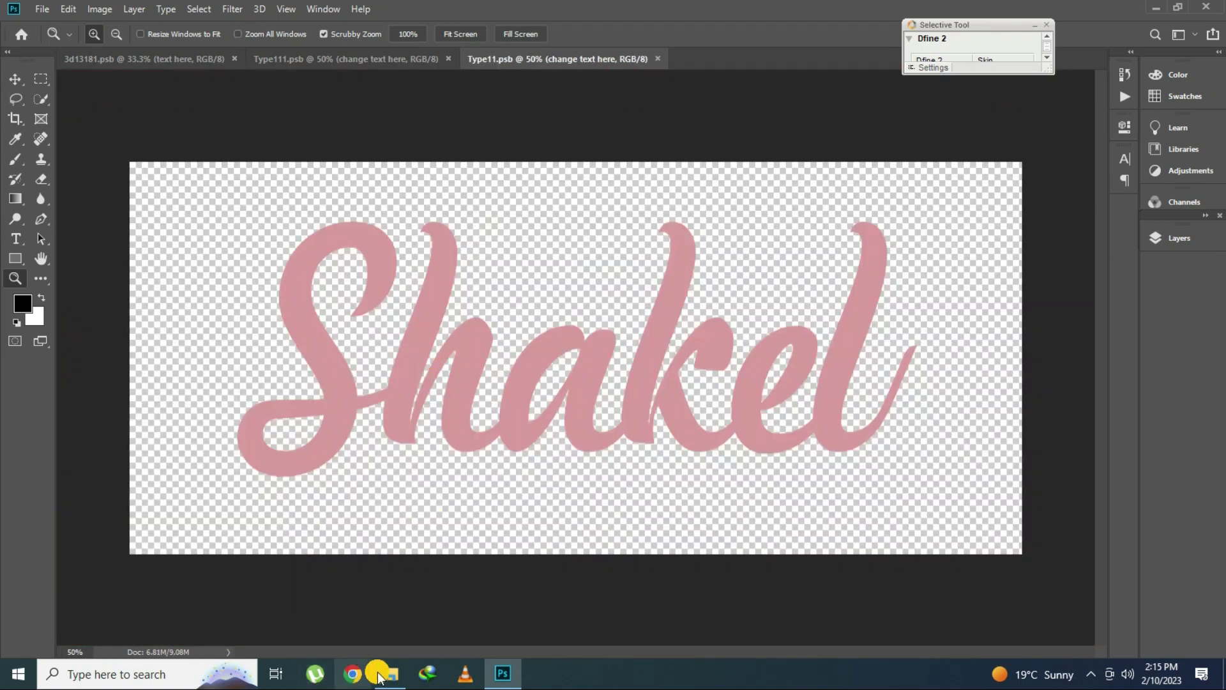
- Preview the Social image in the folder, then open the Tuned PSD template
click(390, 674)
double_click(1053, 391)
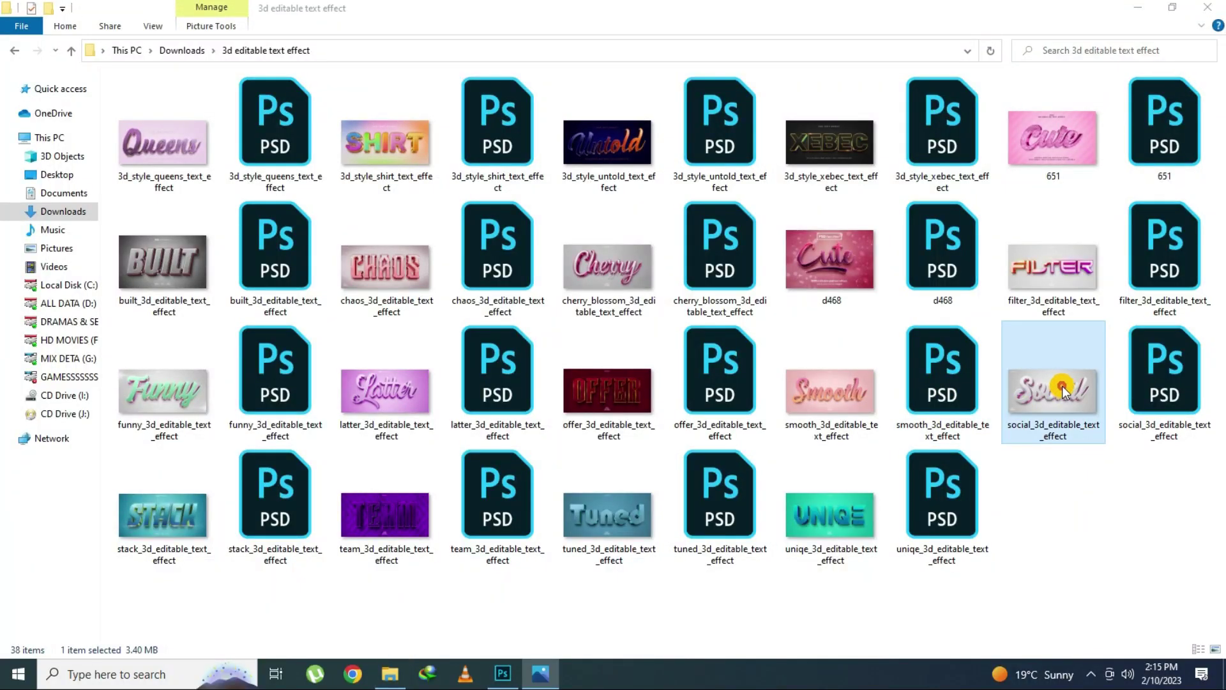
click(1209, 10)
click(372, 515)
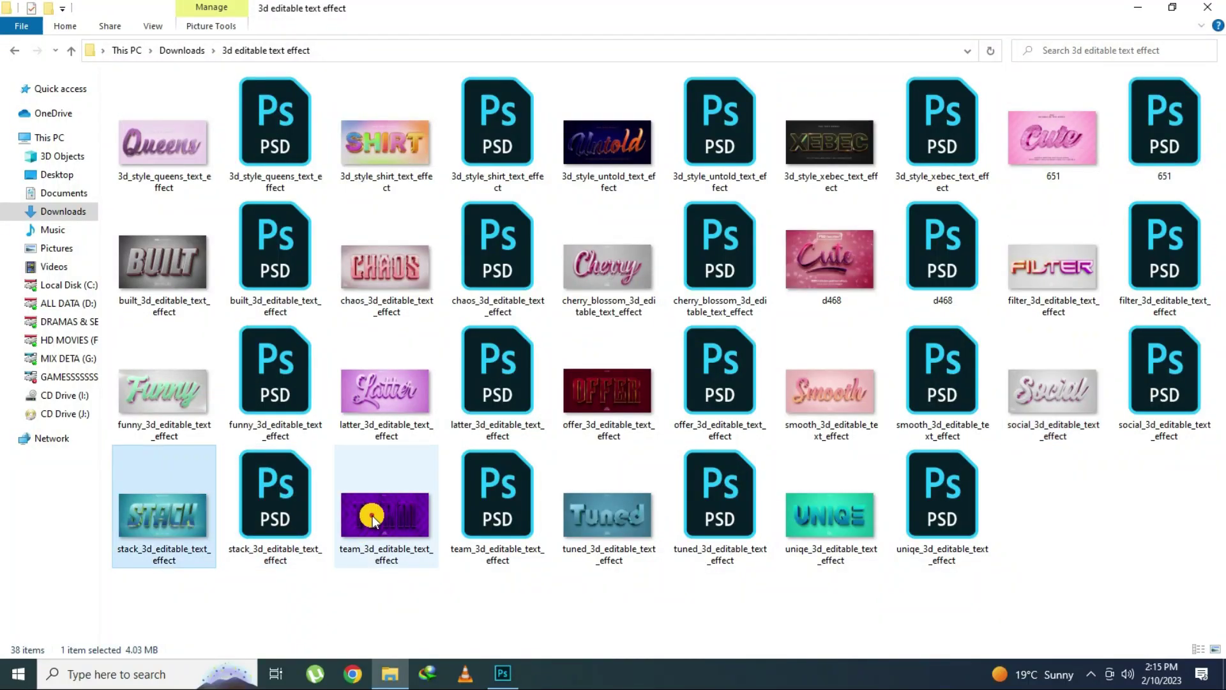
click(484, 519)
double_click(709, 515)
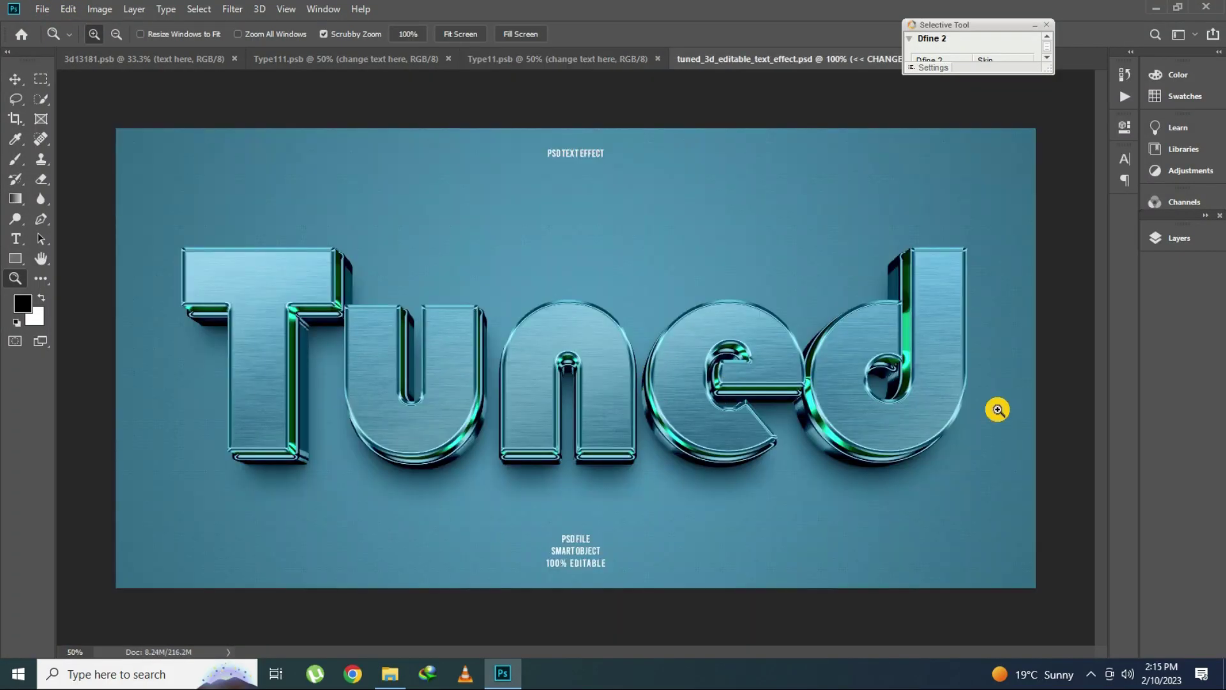
- Replace the Tuned template's CHANGE HERE smart object text with Azhar
click(1178, 238)
double_click(996, 322)
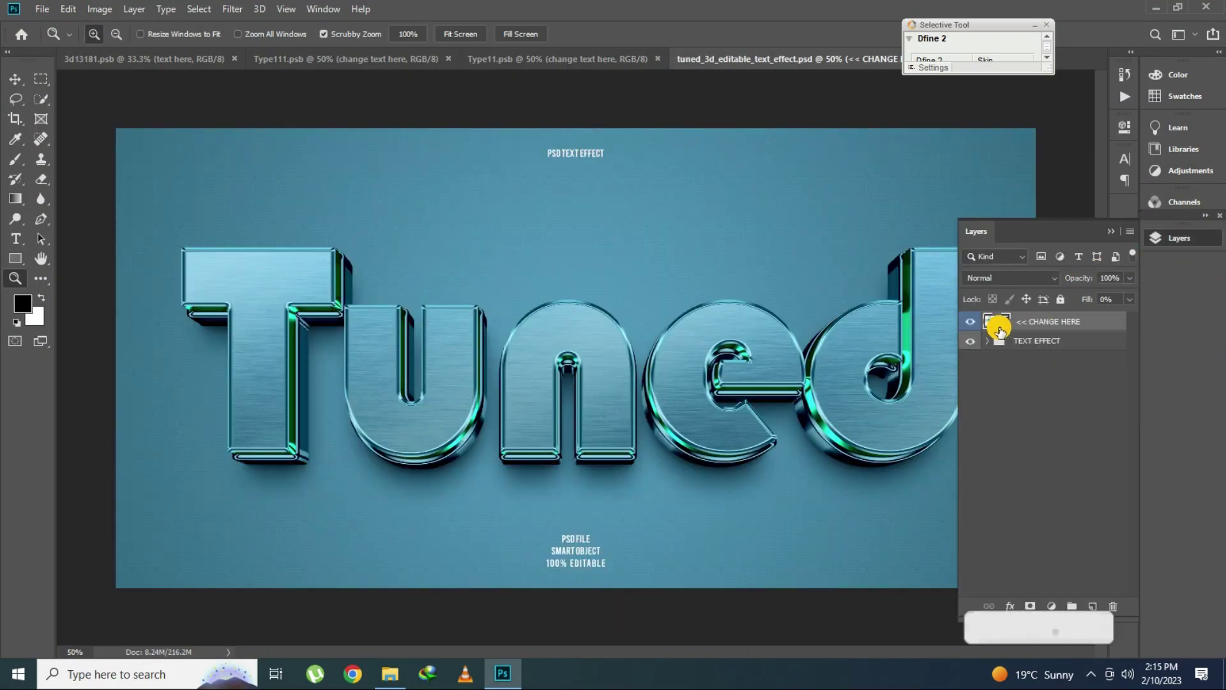
click(16, 238)
click(288, 323)
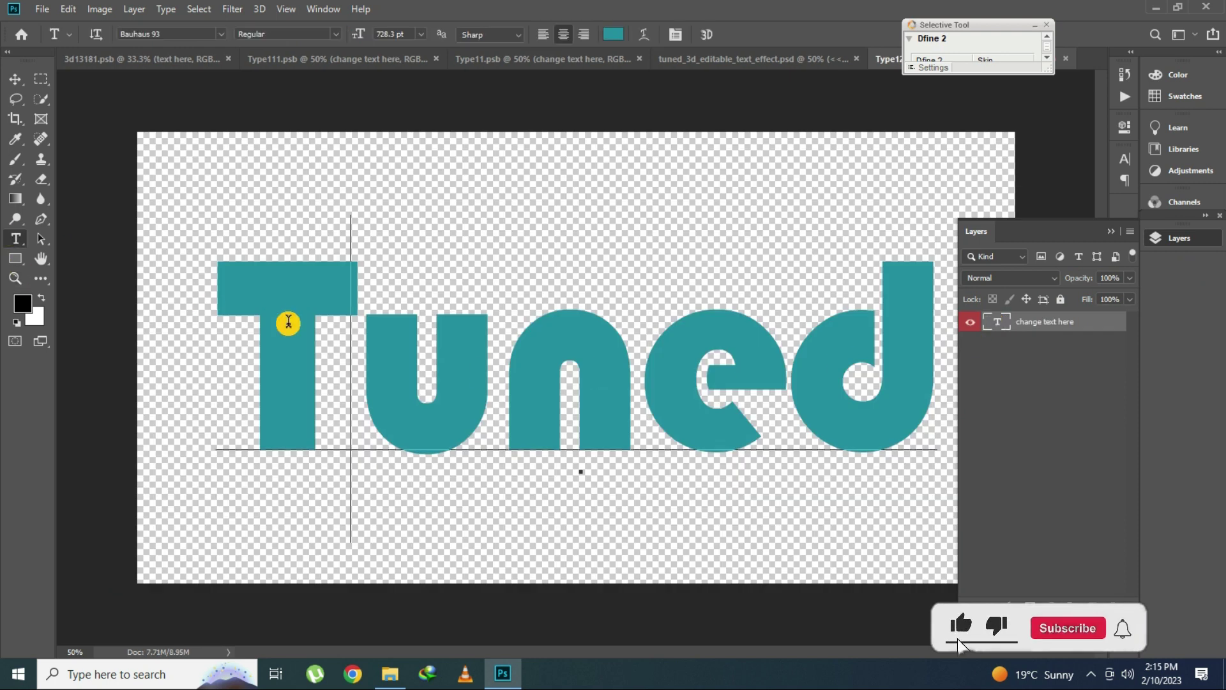
key(ctrl+a)
text(Az)
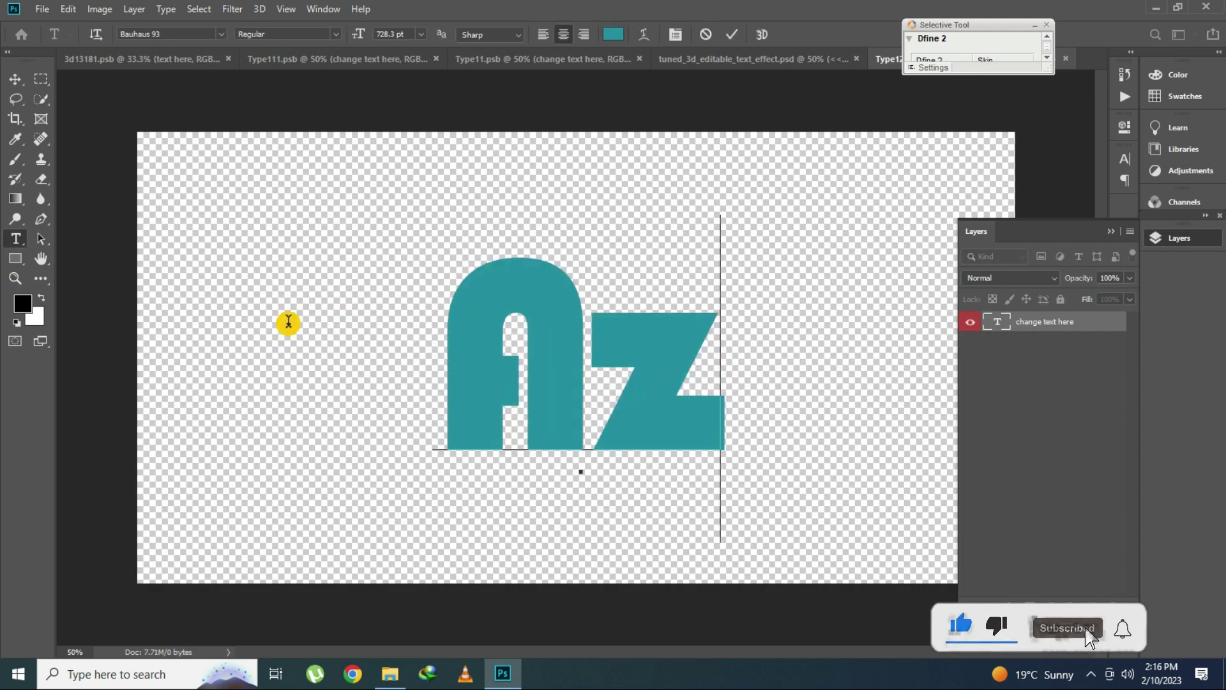
text(har)
key(ctrl+Return)
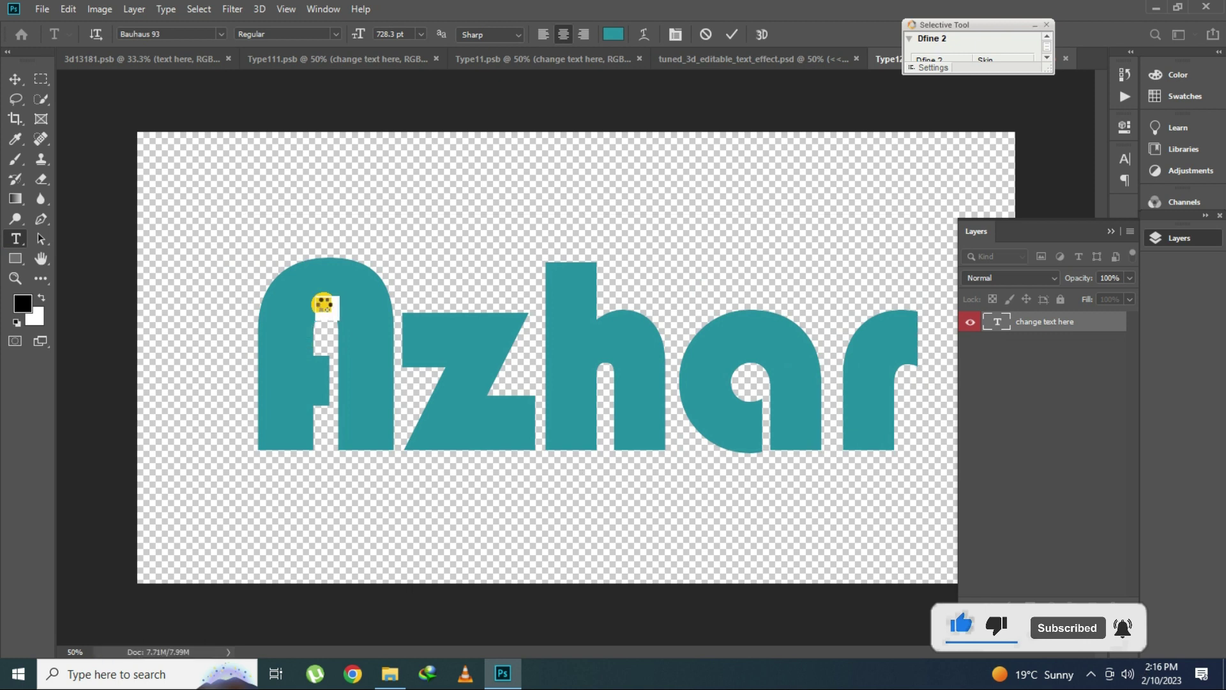
- View Azhar fitted on screen, close Tuned without saving, and close its smart object contents
click(741, 58)
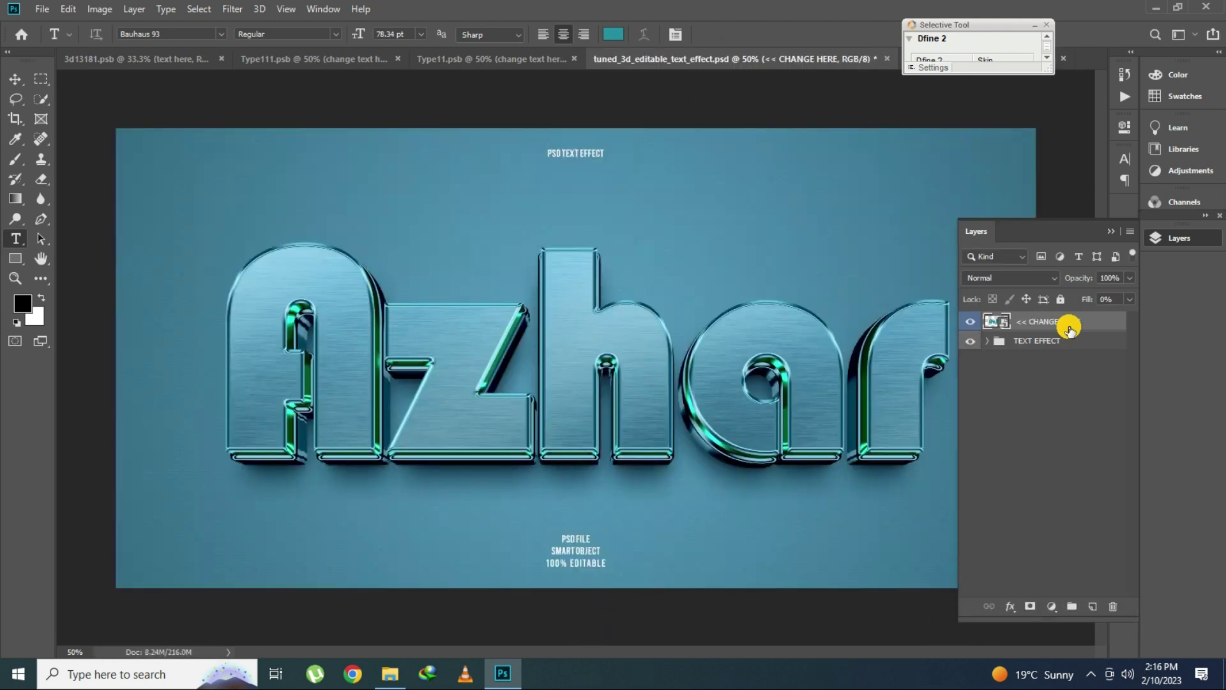
click(1183, 241)
click(16, 278)
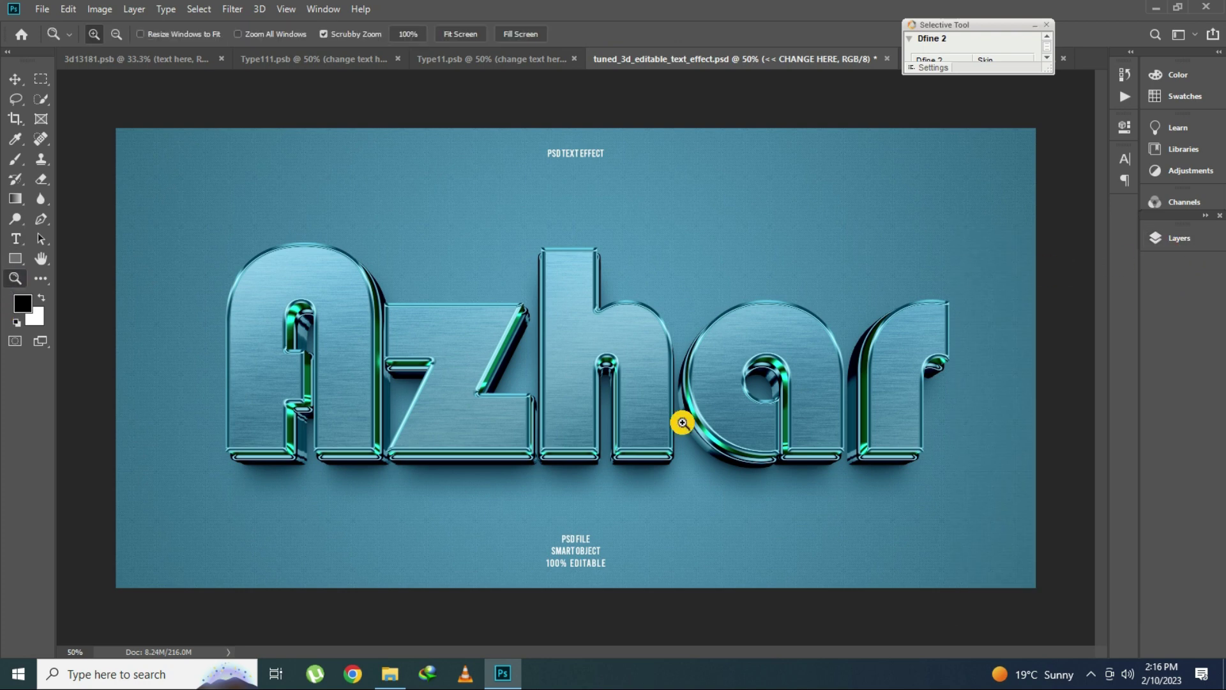
drag(679, 419, 775, 424)
right_click(339, 345)
click(354, 352)
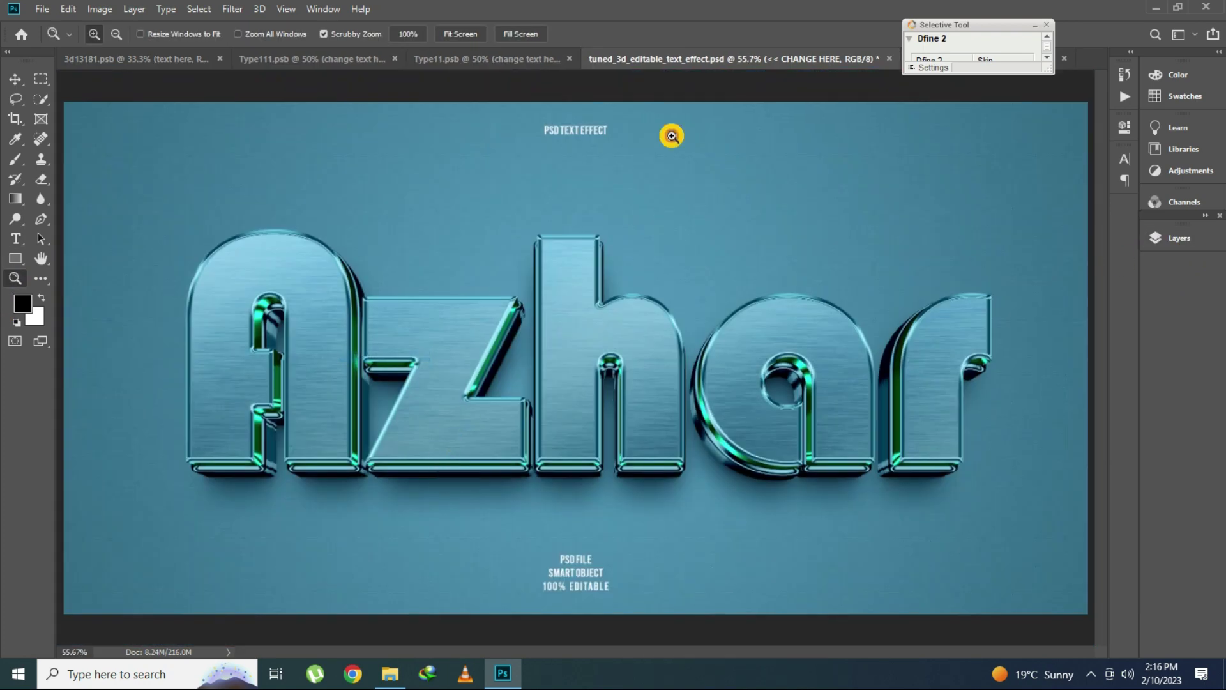
click(889, 58)
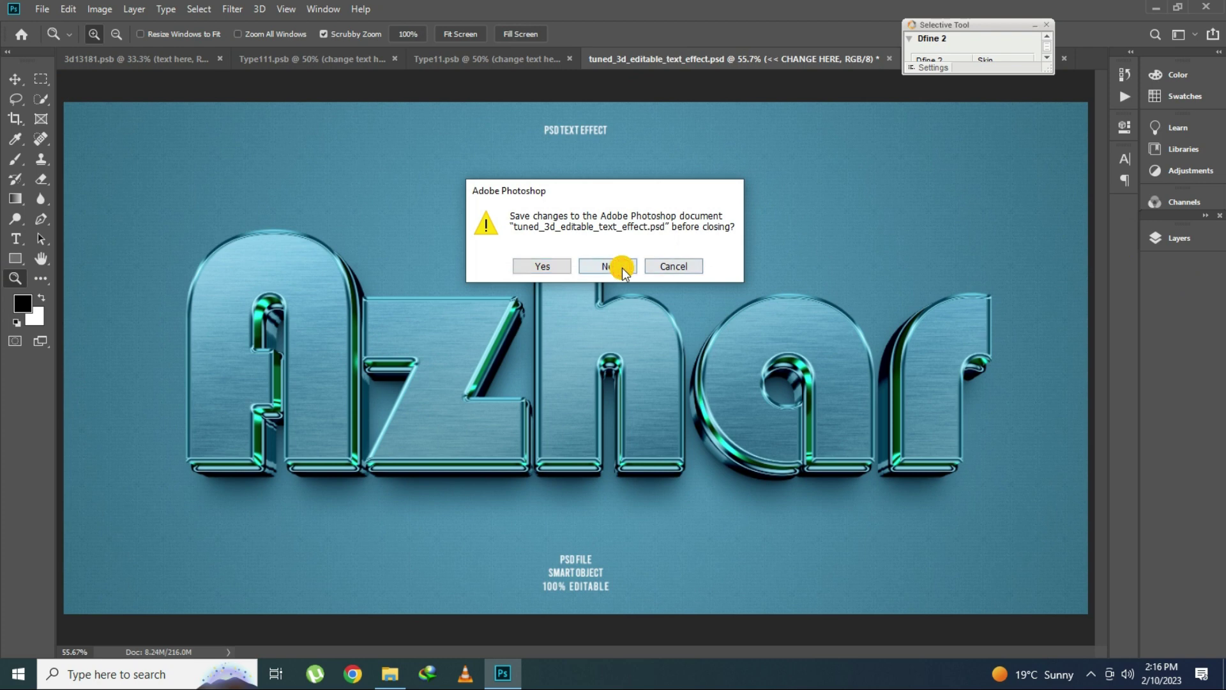
click(622, 267)
click(865, 59)
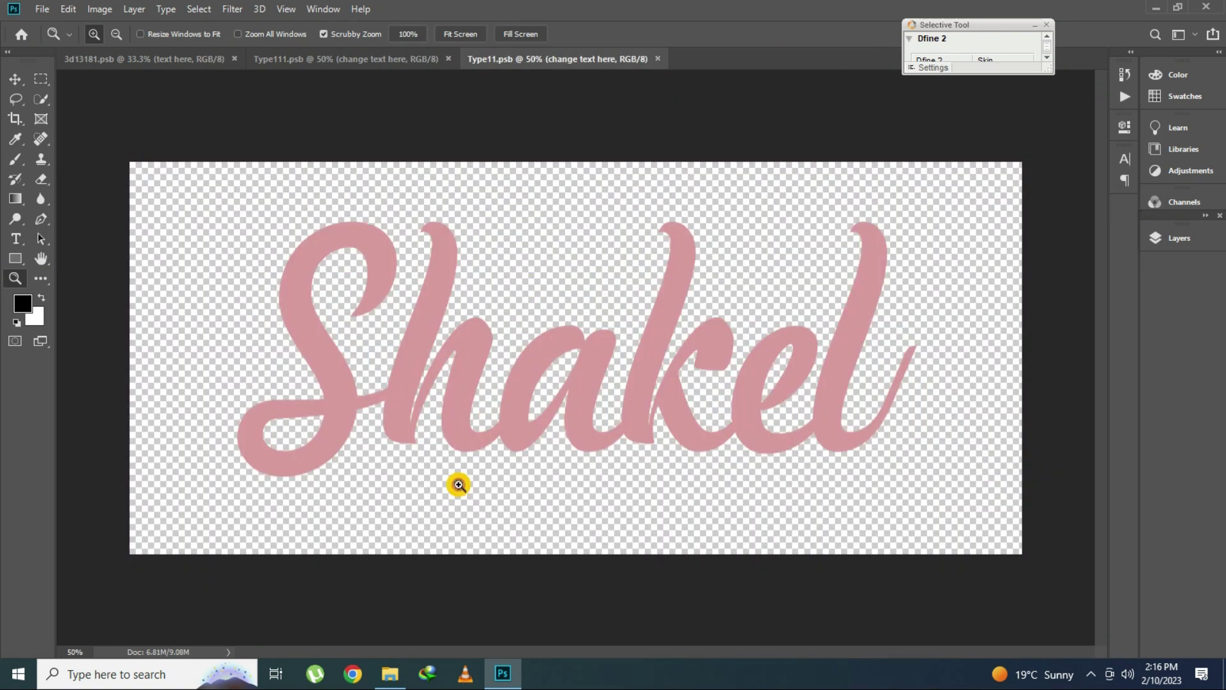
- Open the Uniqe template and retype its CHANGE HERE smart object text as AZHAR
click(390, 674)
double_click(903, 525)
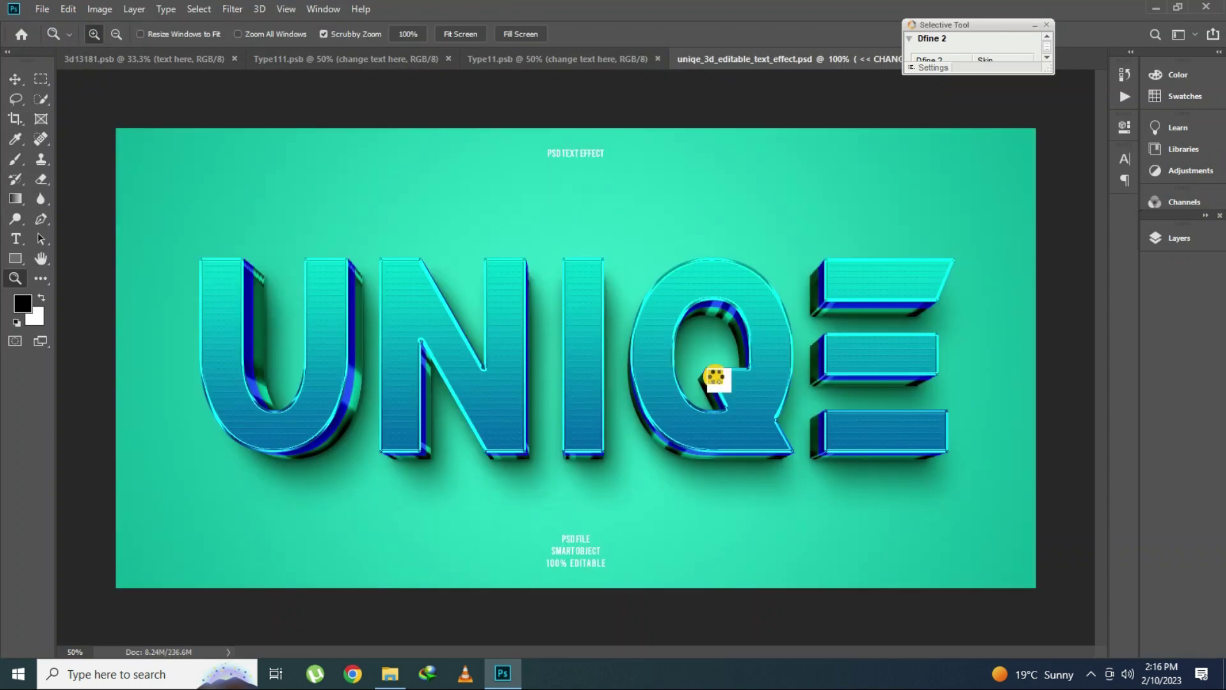
click(1180, 237)
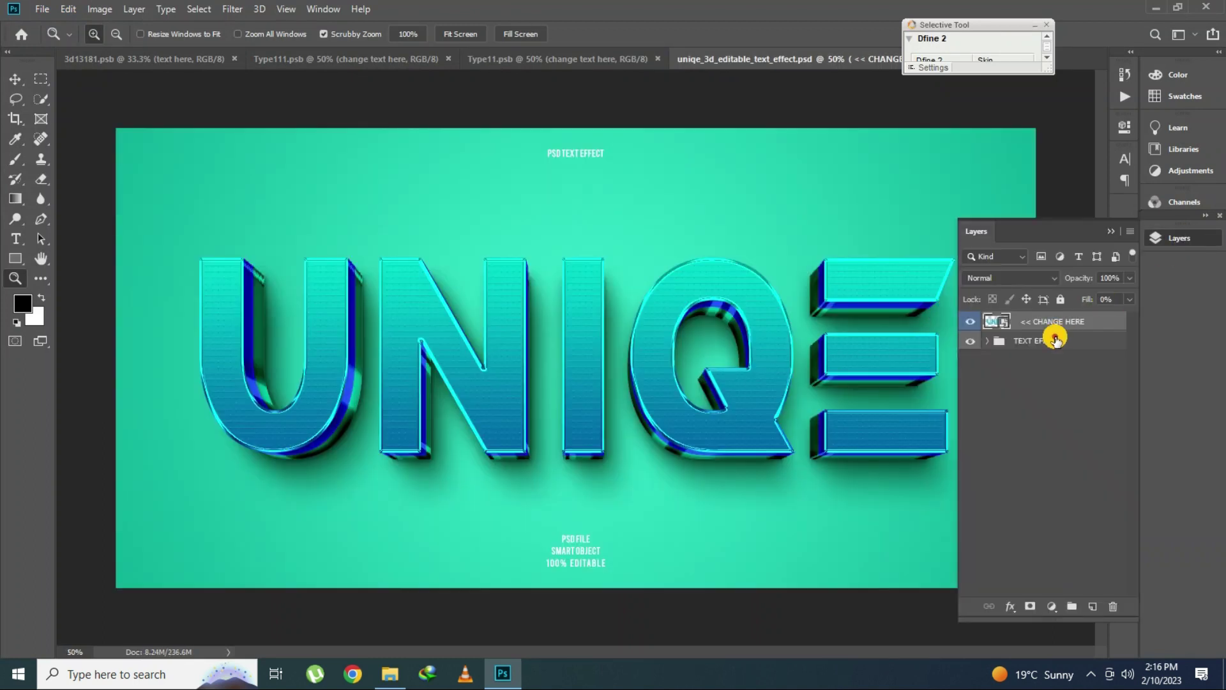
double_click(1001, 322)
click(17, 241)
double_click(466, 402)
text(AZ)
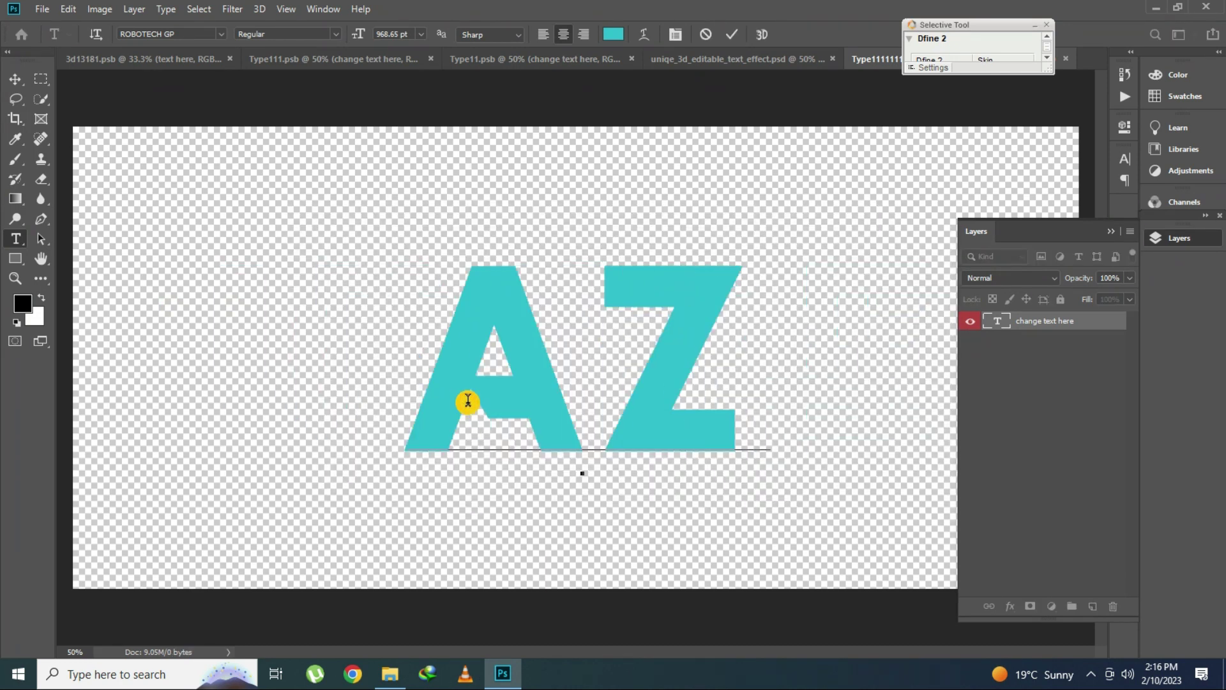
text(HAR)
key(ctrl+Return)
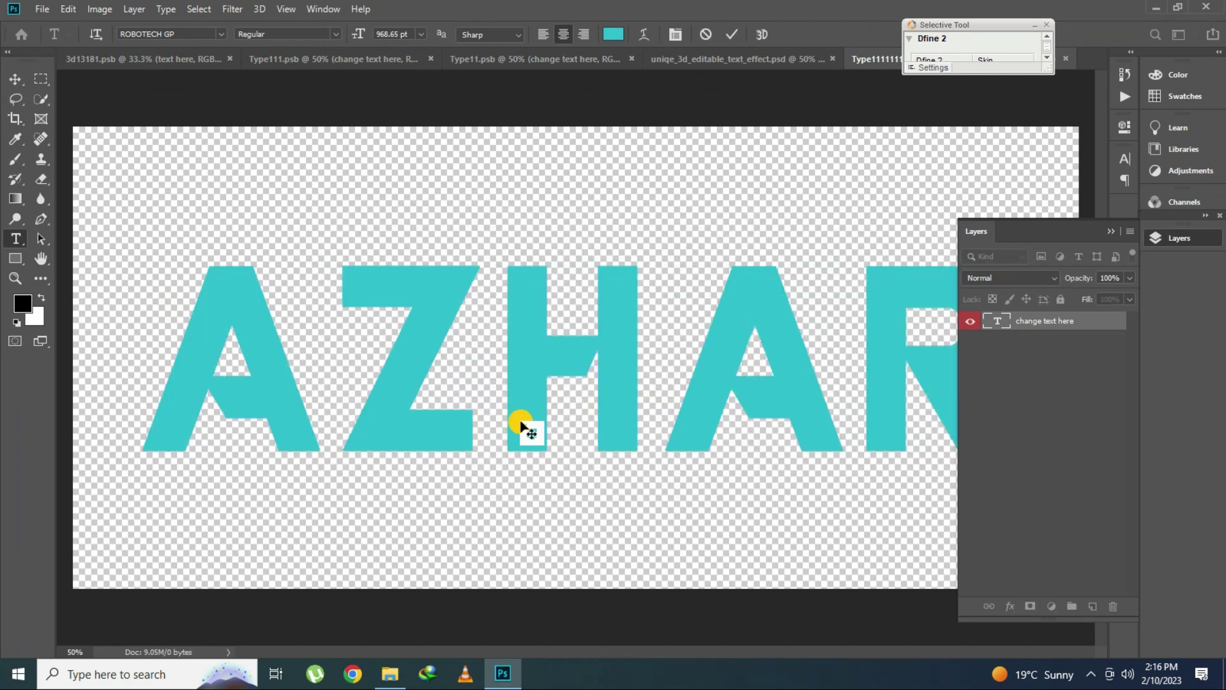
- Apply the AZHAR edit back into the Uniqe template and fit it on screen
click(744, 58)
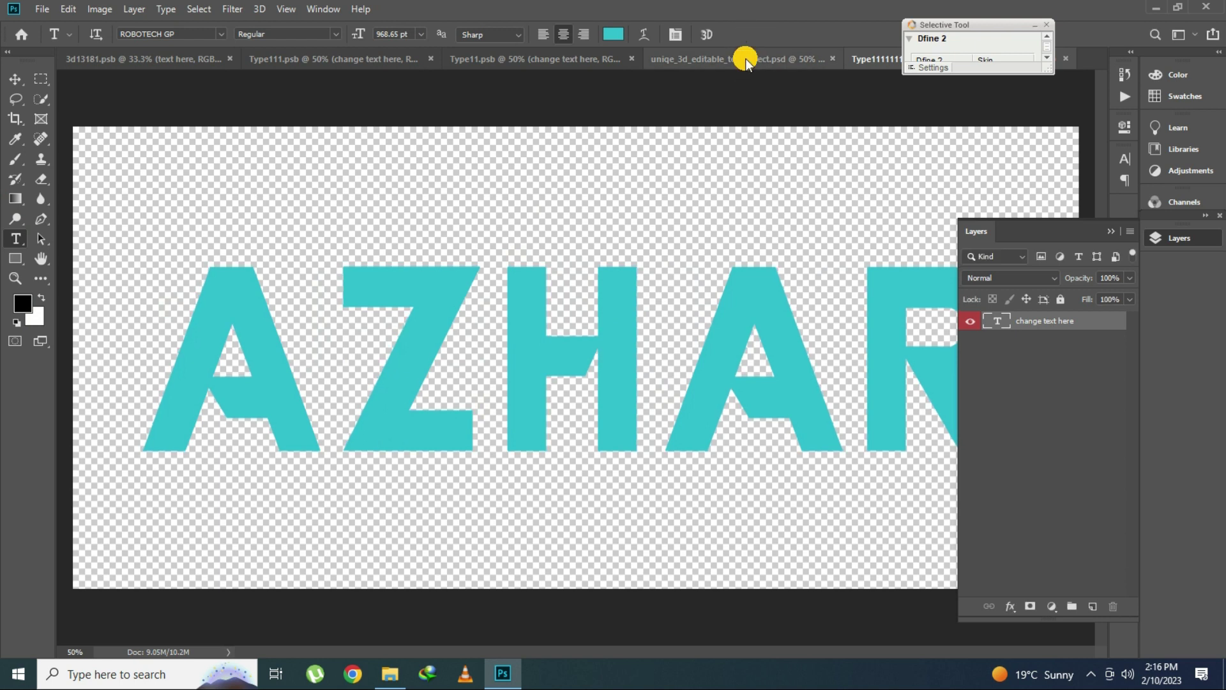
key(ctrl+w)
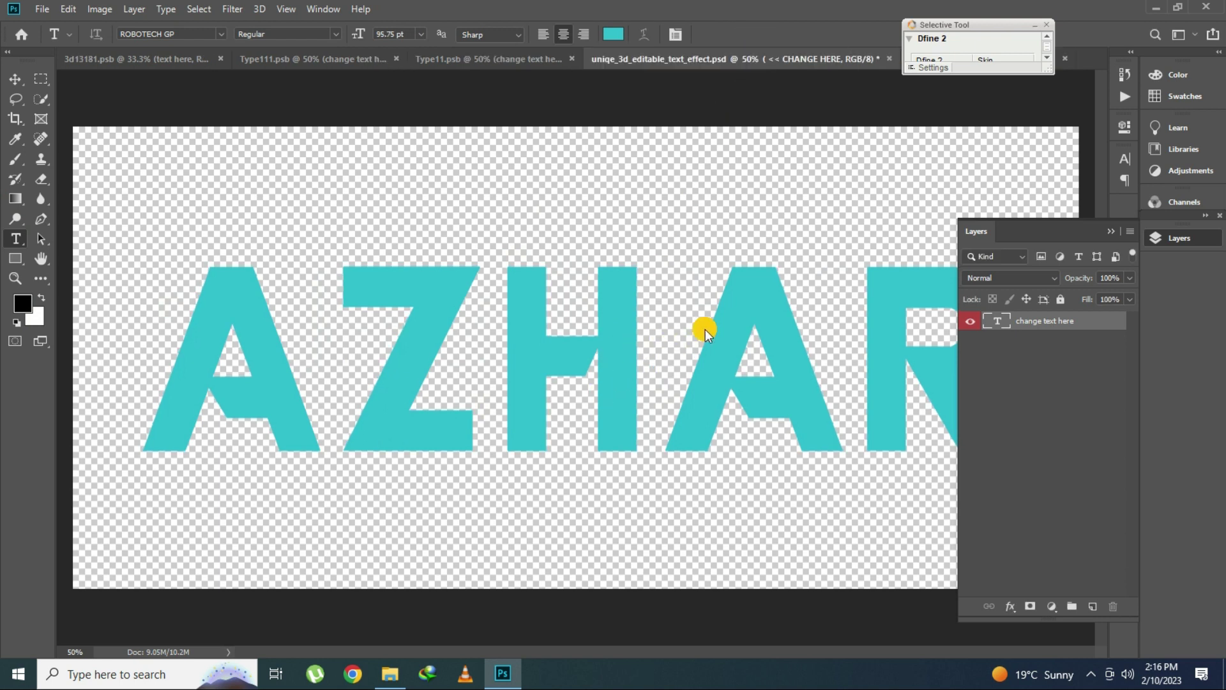
click(1201, 238)
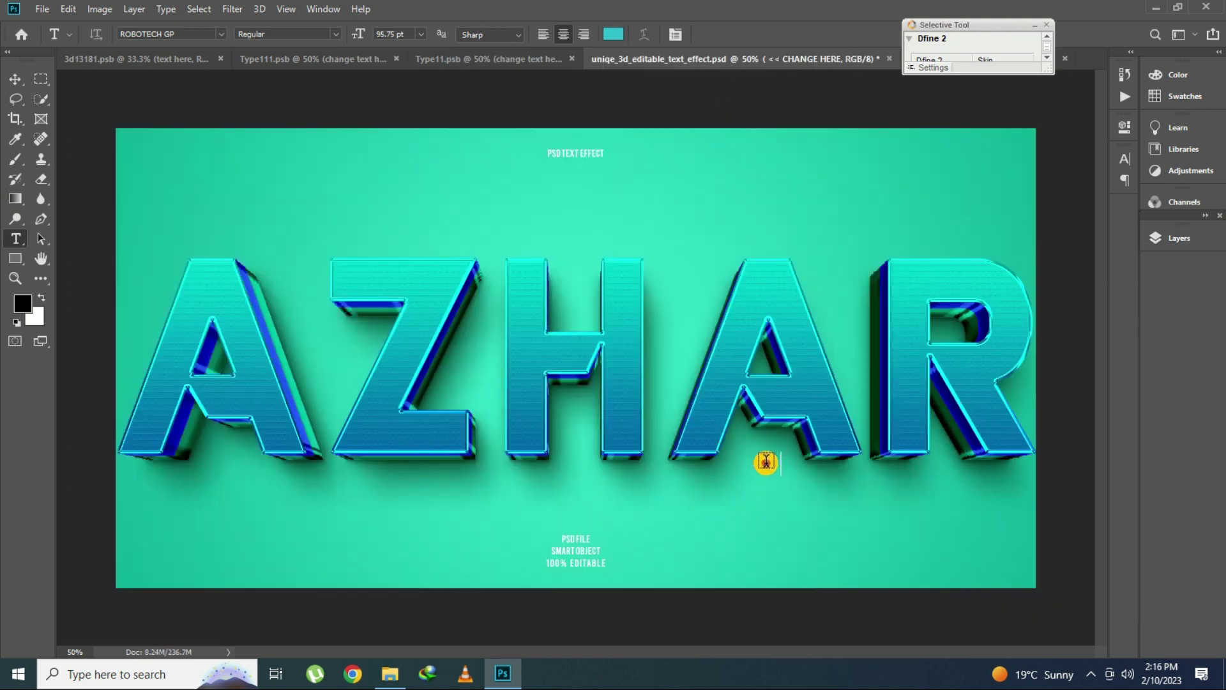
double_click(719, 400)
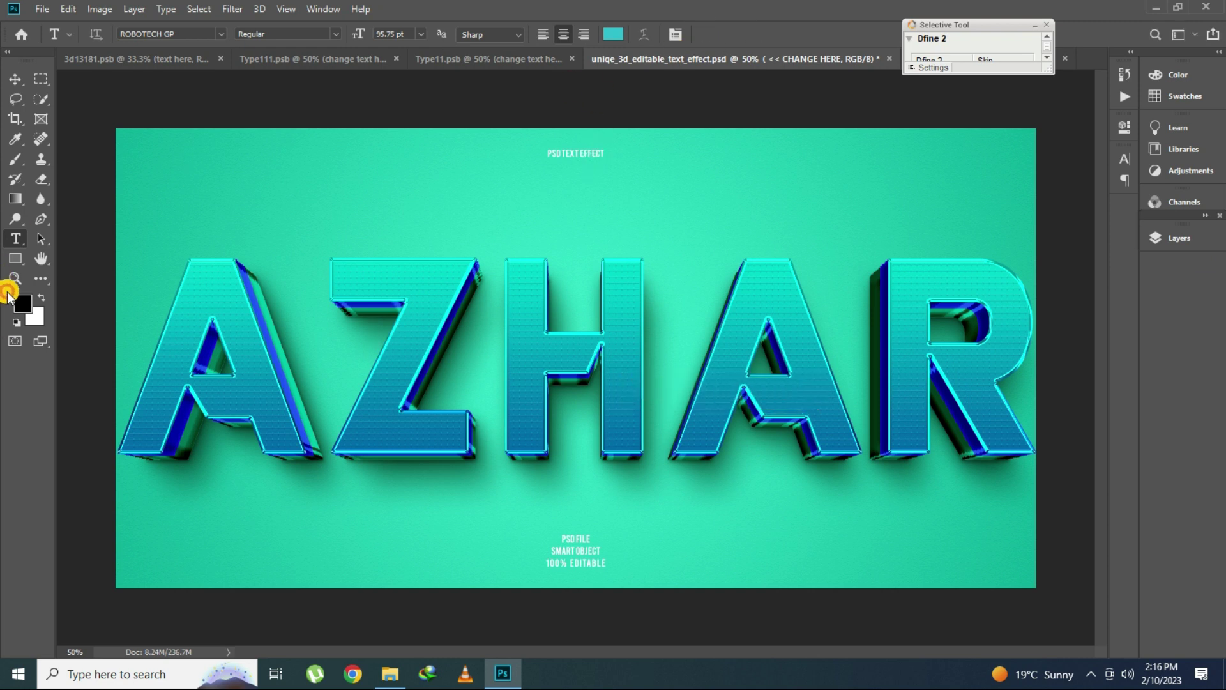
click(14, 278)
click(505, 359)
click(534, 331)
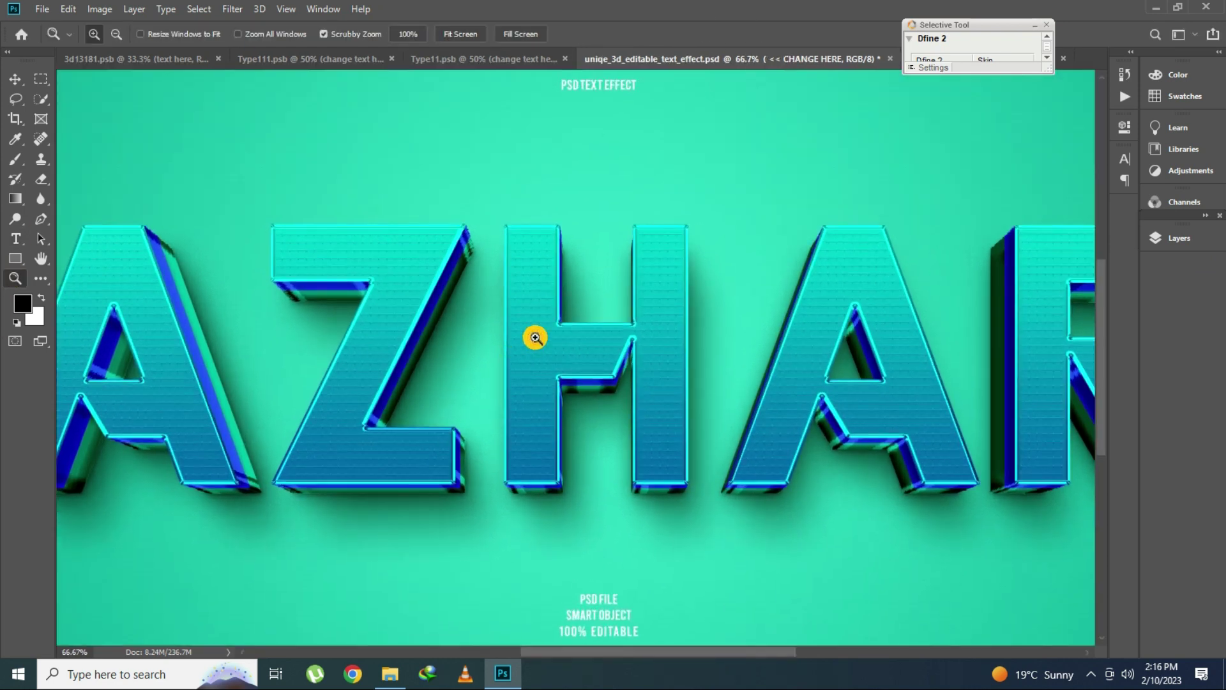
right_click(418, 298)
click(459, 304)
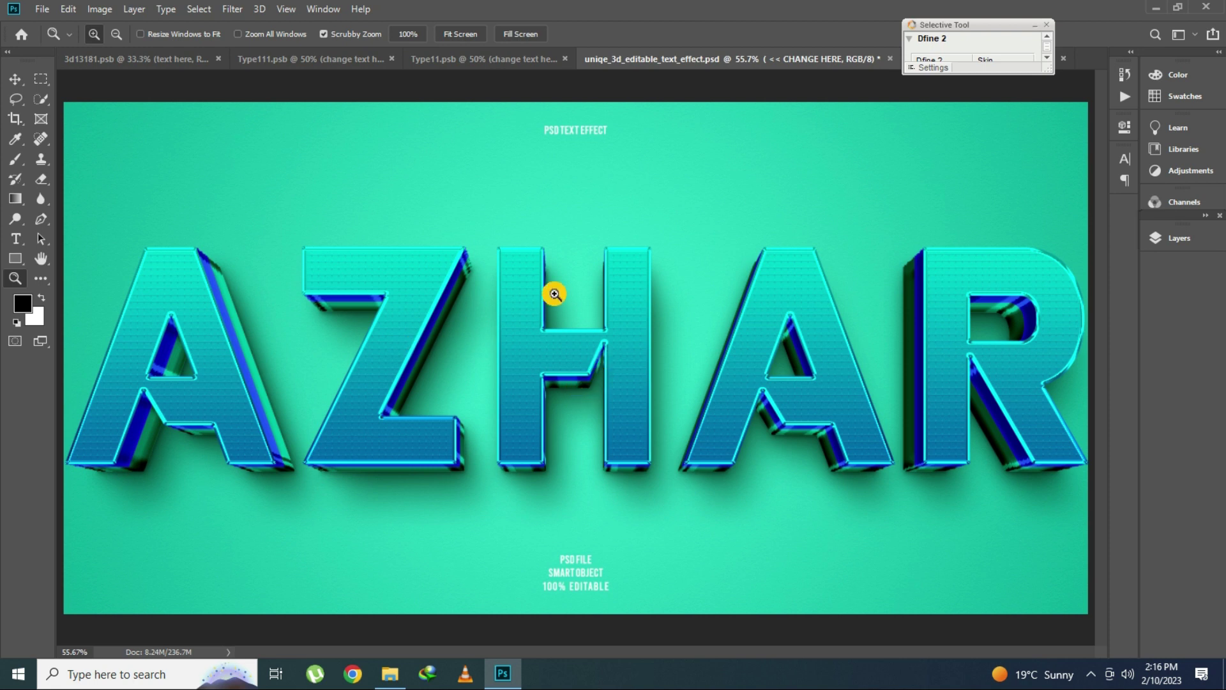
- Close the Uniqe template without saving and open the Stack PSD template
click(890, 59)
click(591, 267)
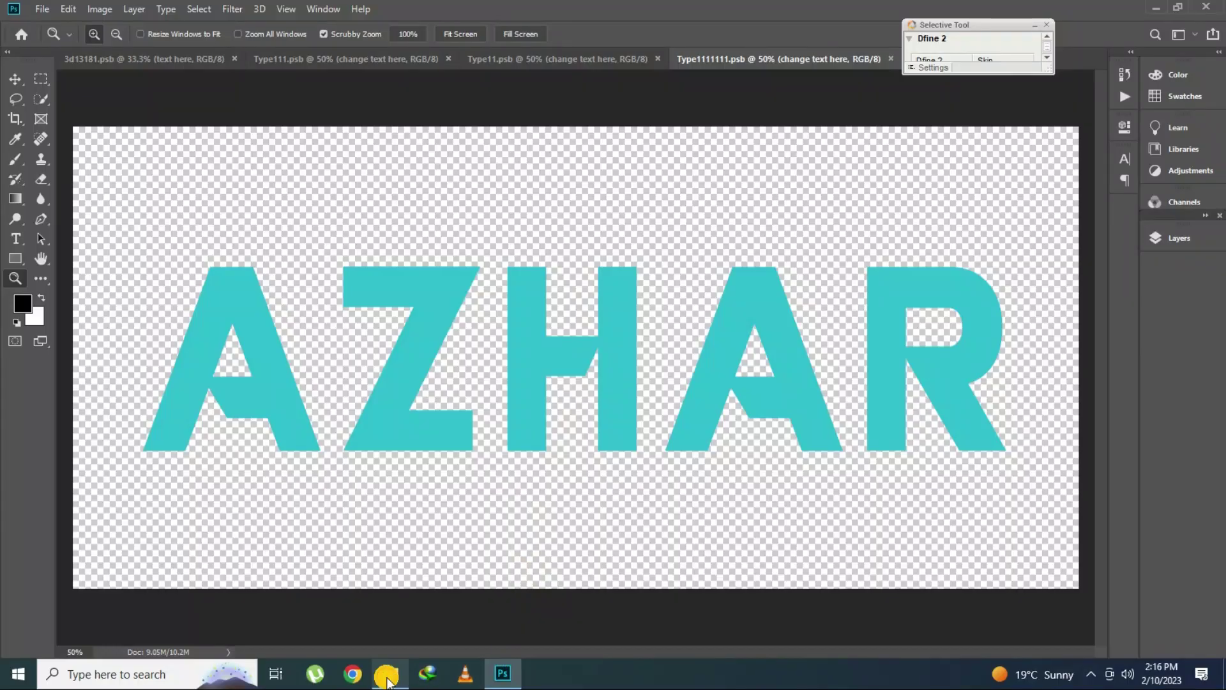
click(387, 674)
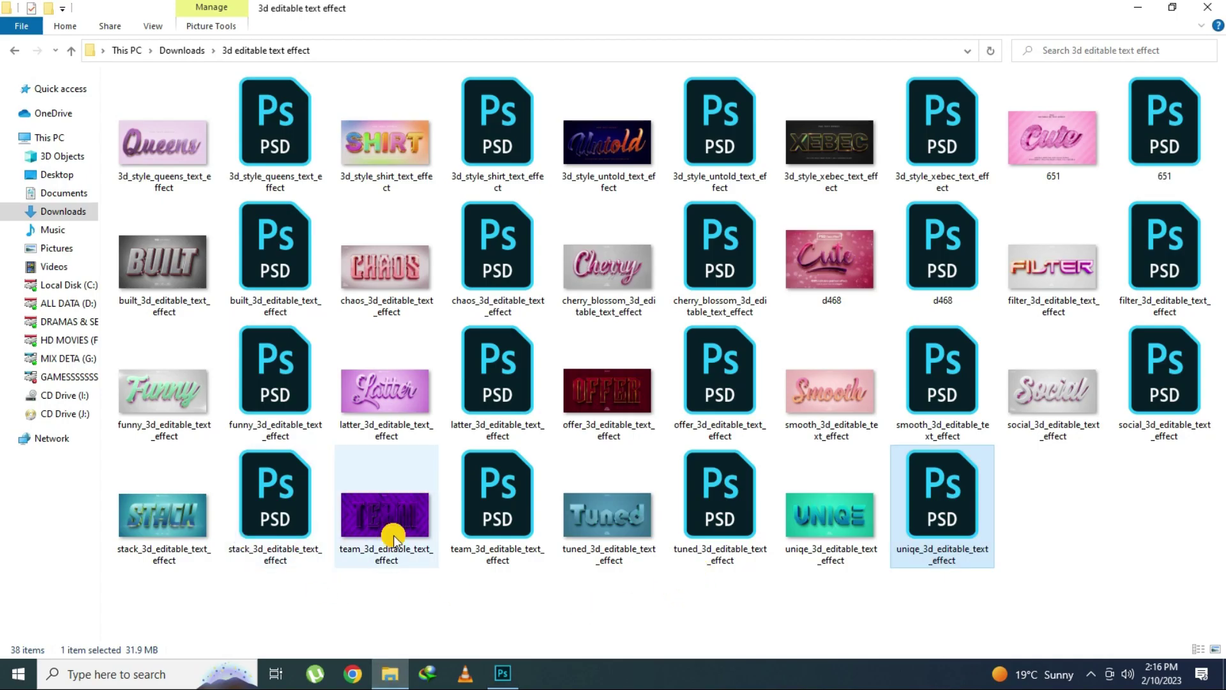
double_click(252, 522)
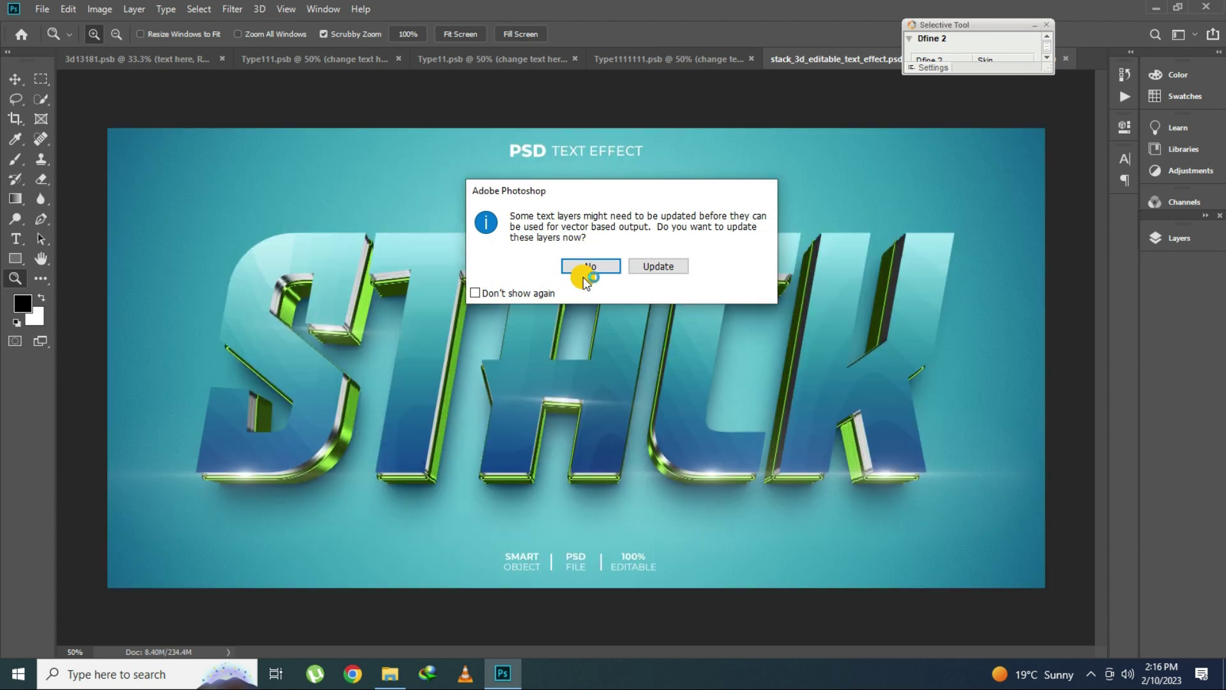
- Skip the text-layer update and open the Stack's CHANGE HERE smart object contents
click(584, 268)
click(1162, 237)
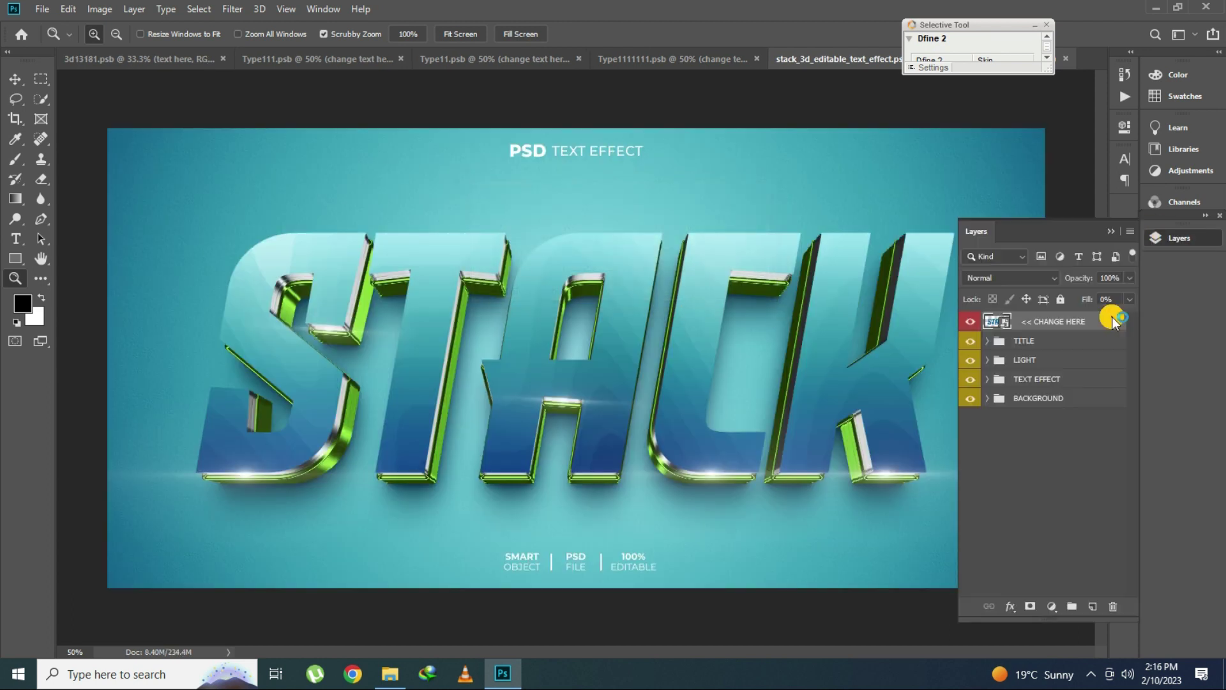
double_click(1008, 326)
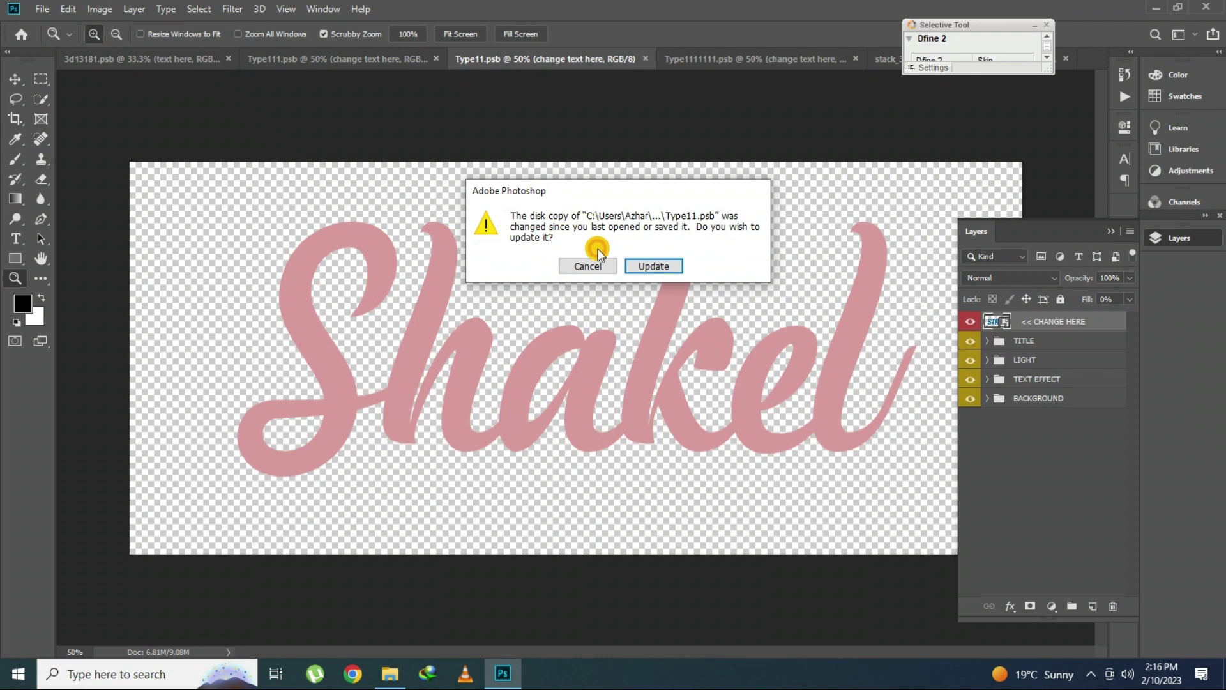
click(646, 264)
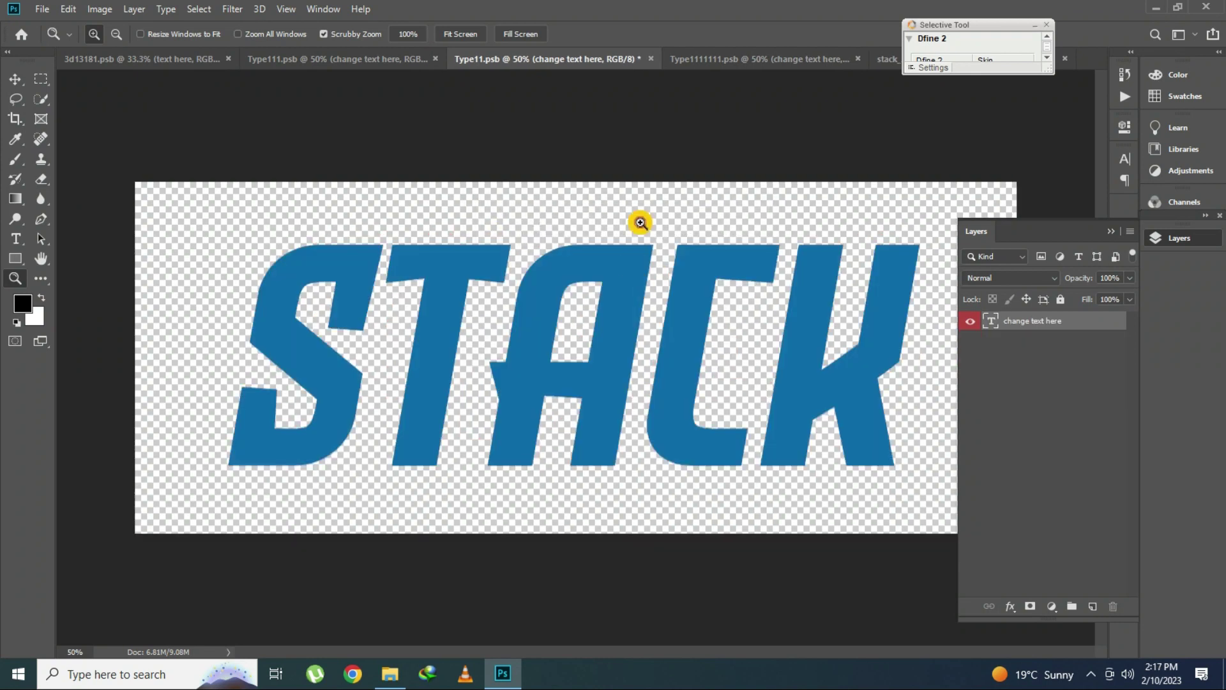
- Replace STACK with AZHAR in the smart object and save it
click(15, 239)
click(473, 357)
key(ctrl+a)
text(AZHAR)
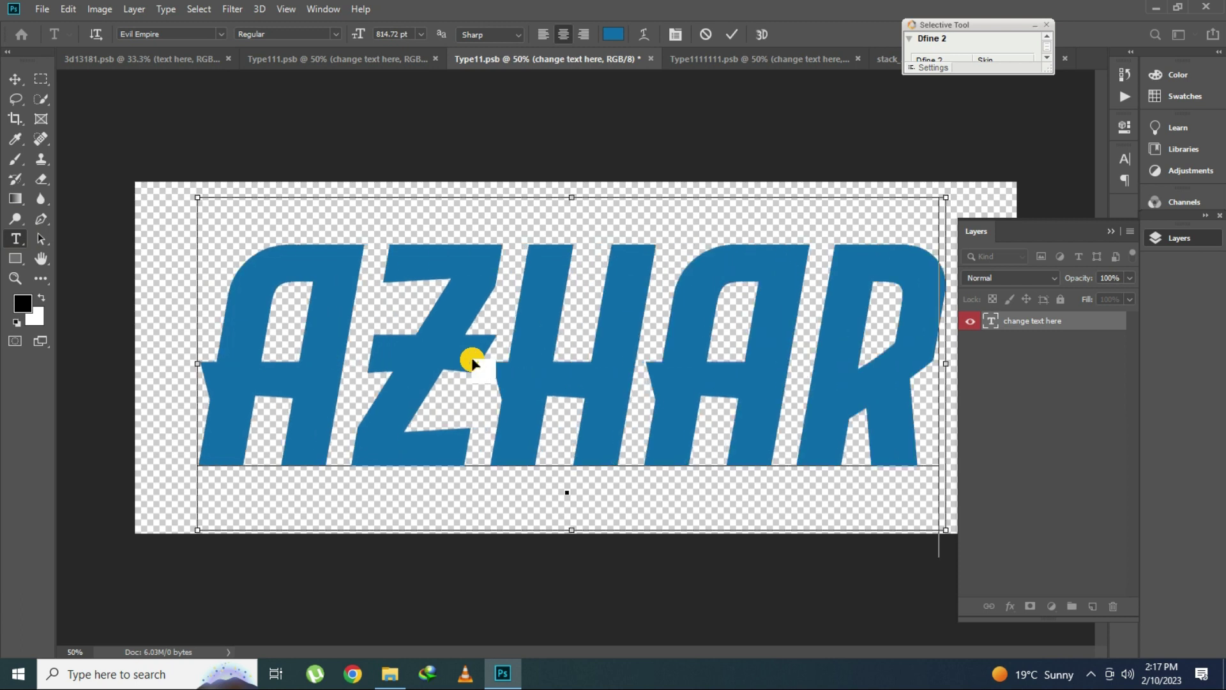
key(ctrl+Return)
key(ctrl+s)
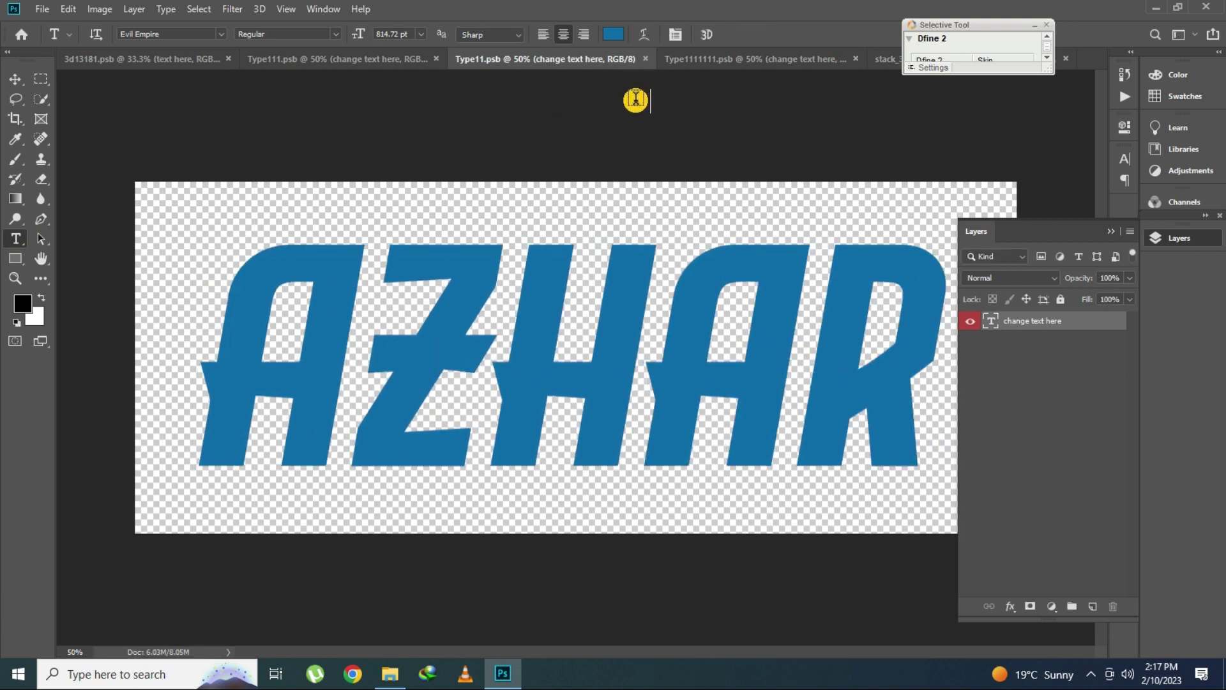
- Close the leftover Uniqe smart object and view the Stack's AZHAR result fitted on screen
click(795, 59)
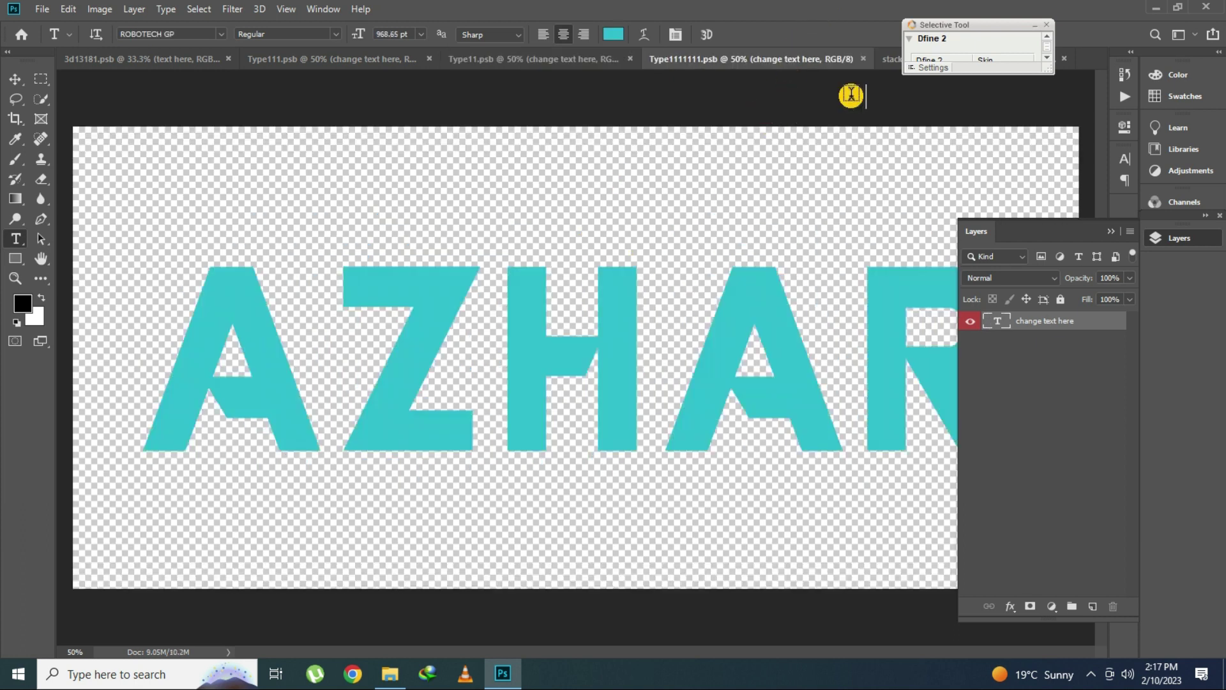
click(862, 59)
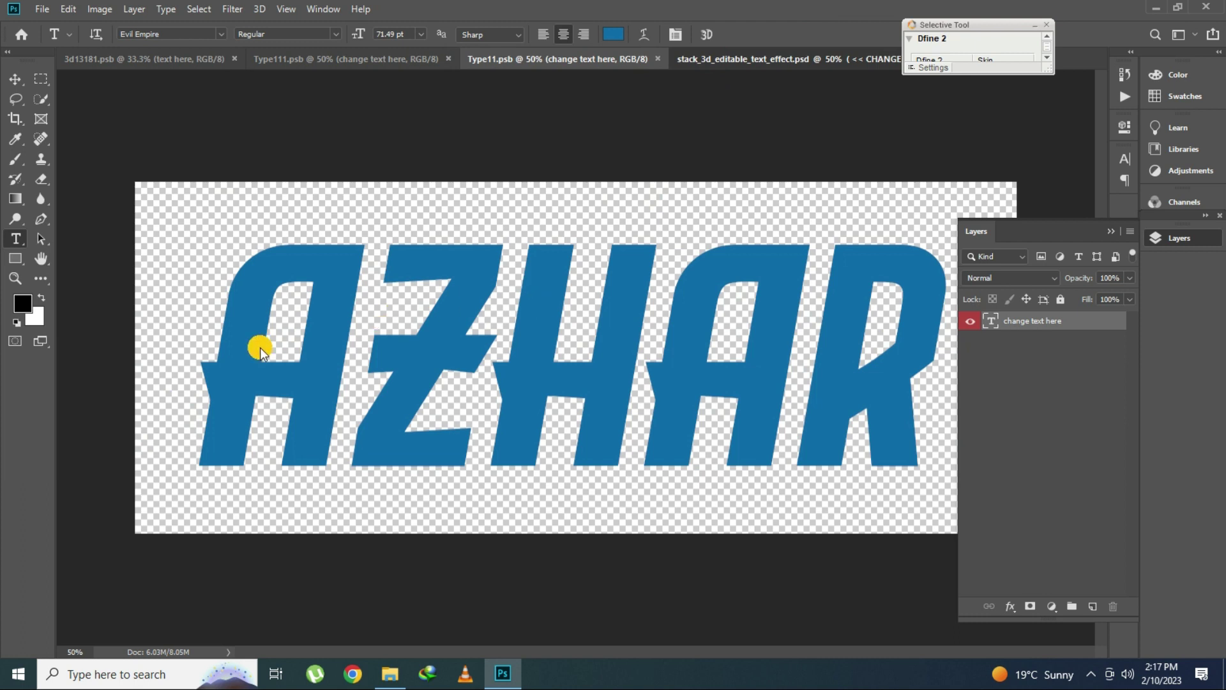
key(ctrl+Tab)
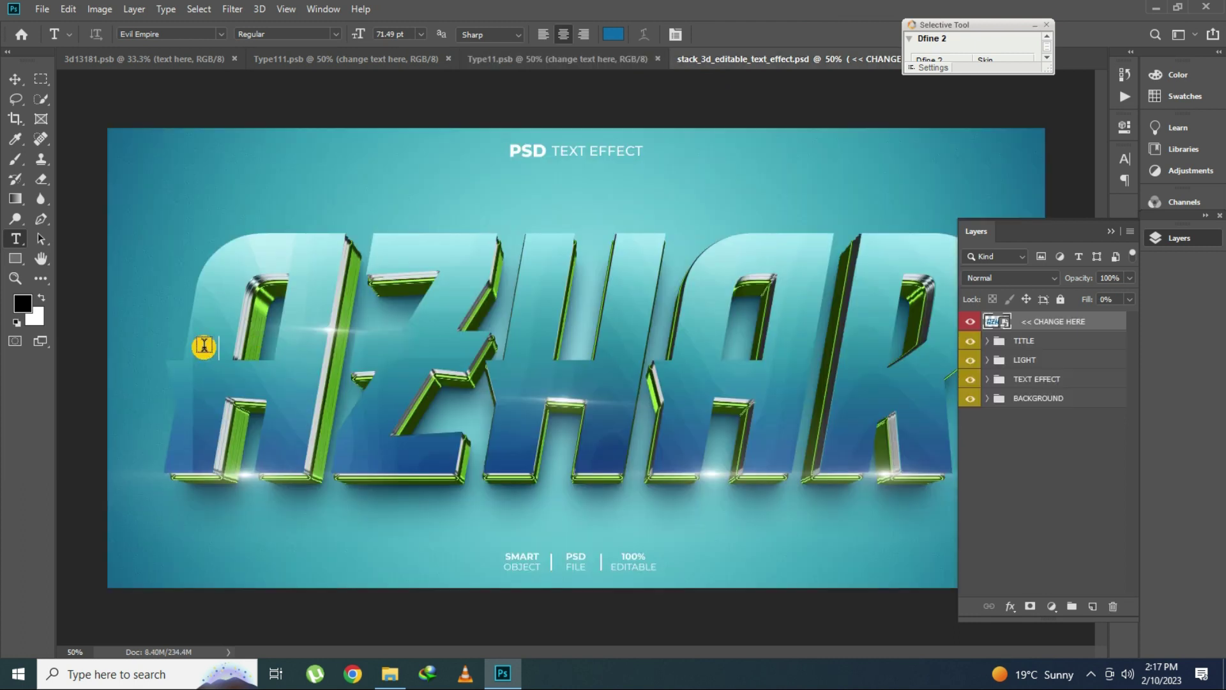
click(1177, 242)
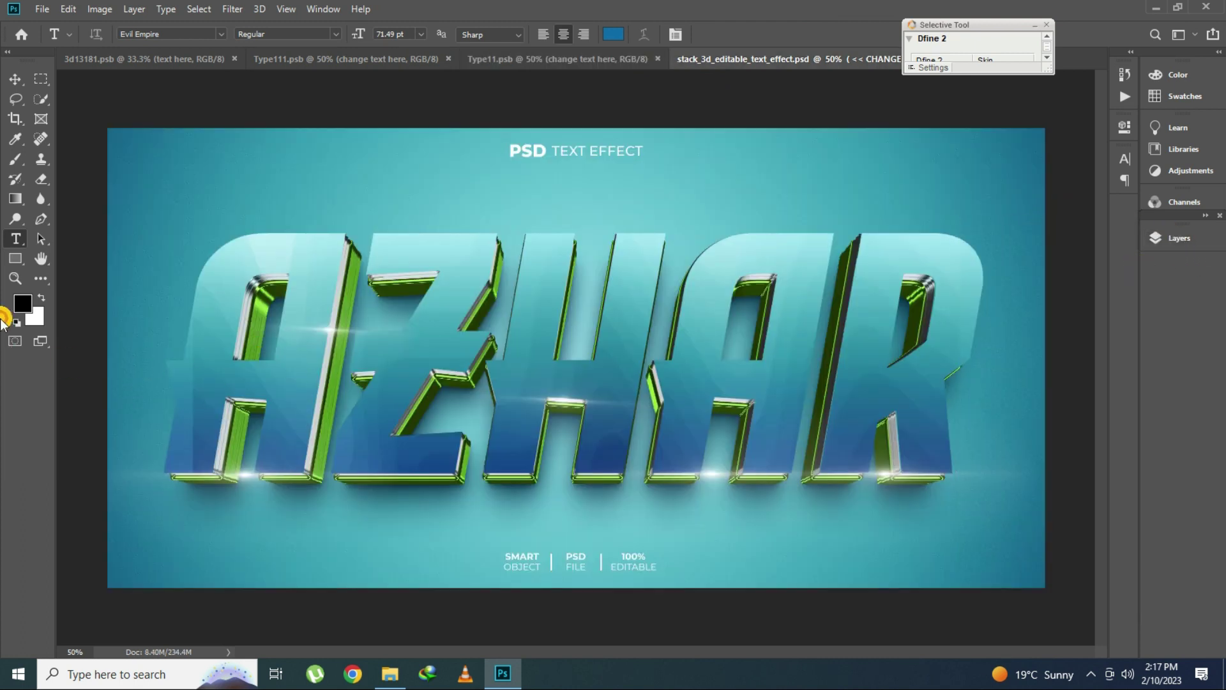
click(12, 281)
click(561, 347)
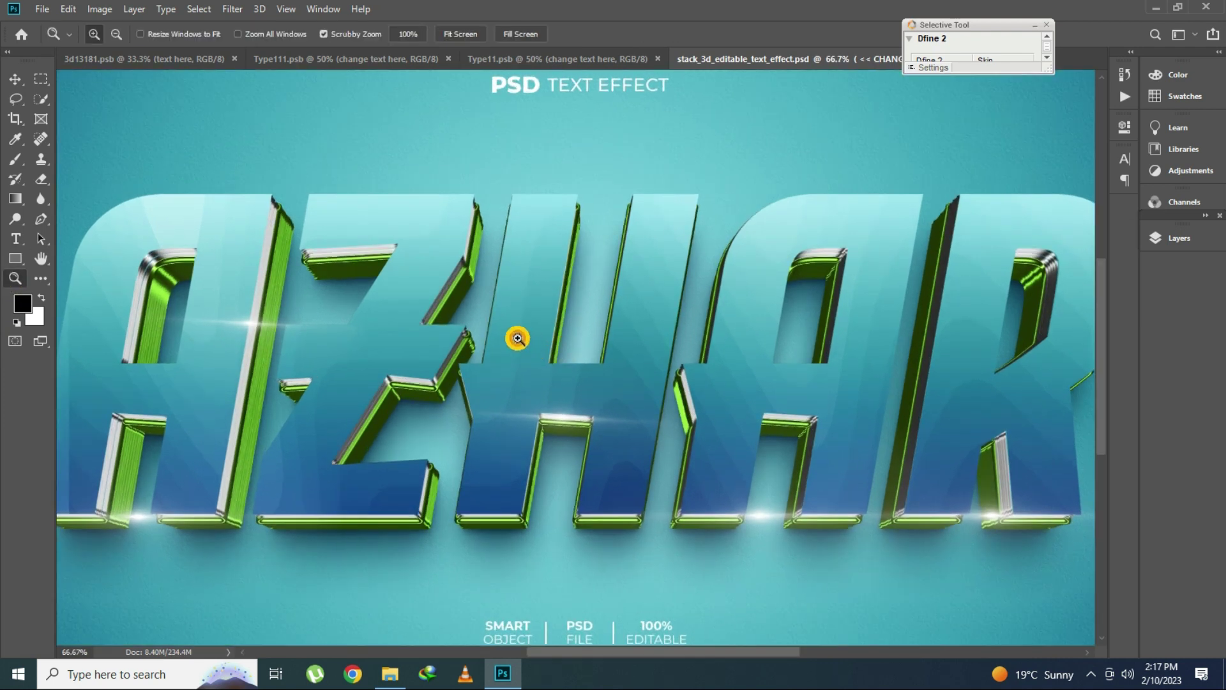
click(452, 313)
right_click(452, 312)
click(476, 320)
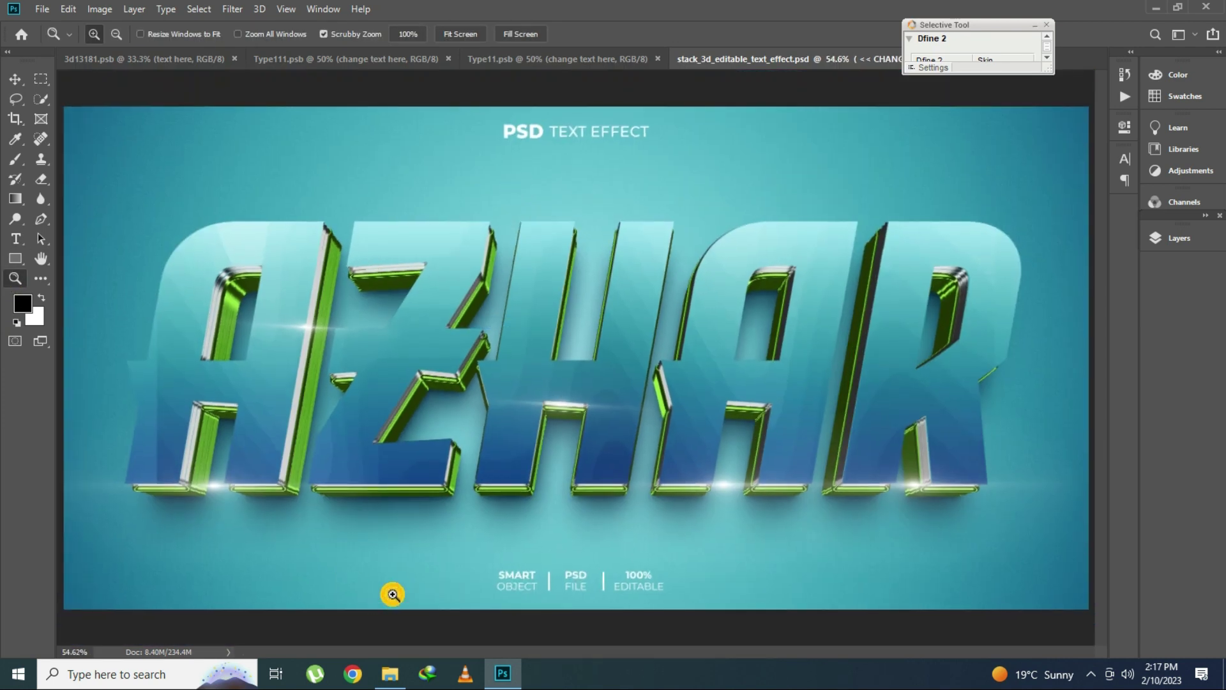
click(391, 673)
click(563, 519)
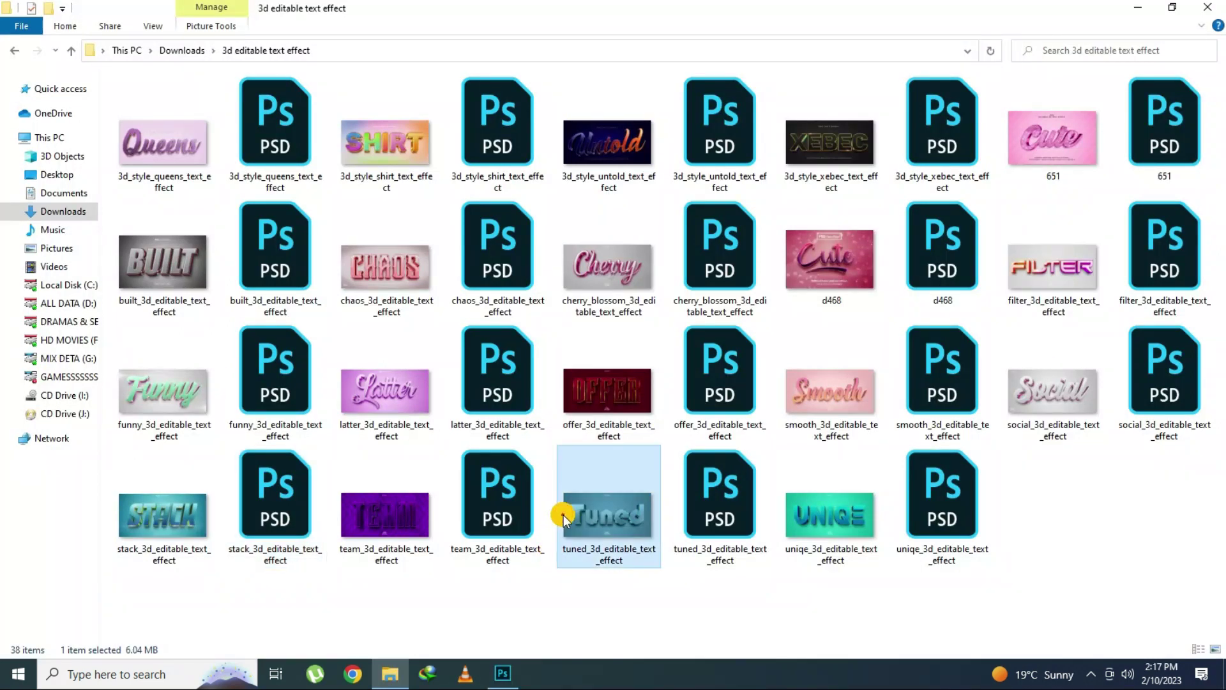
key(ctrl+a)
right_click(398, 391)
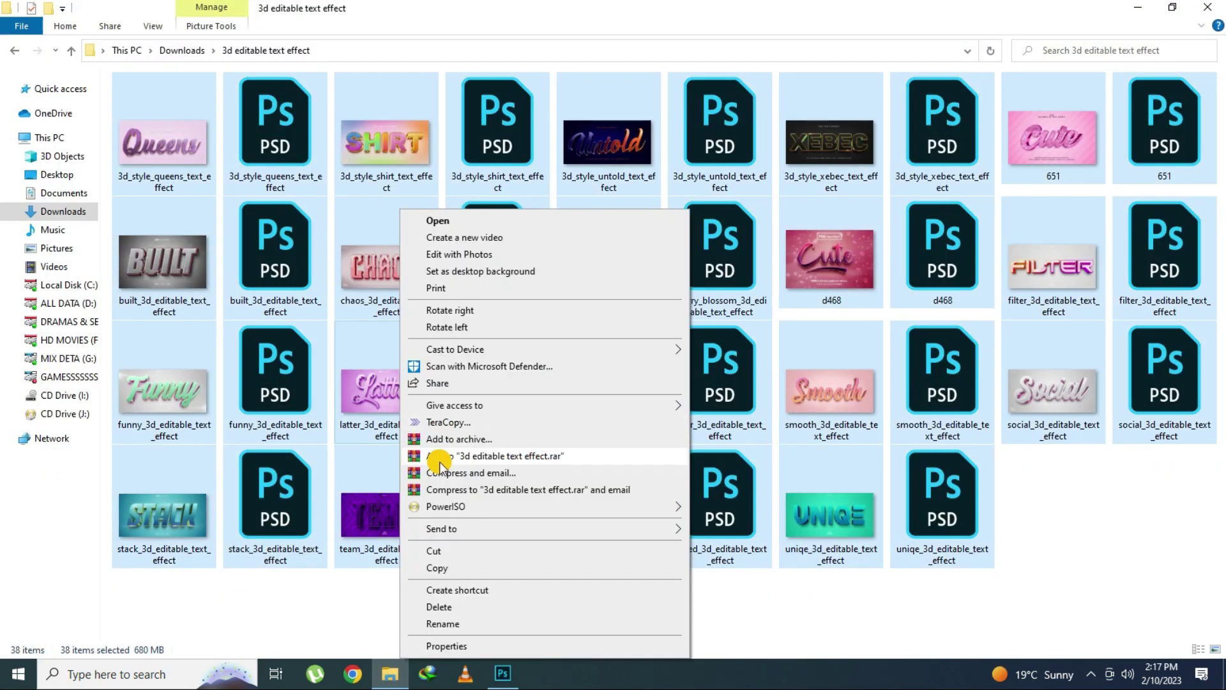
click(455, 643)
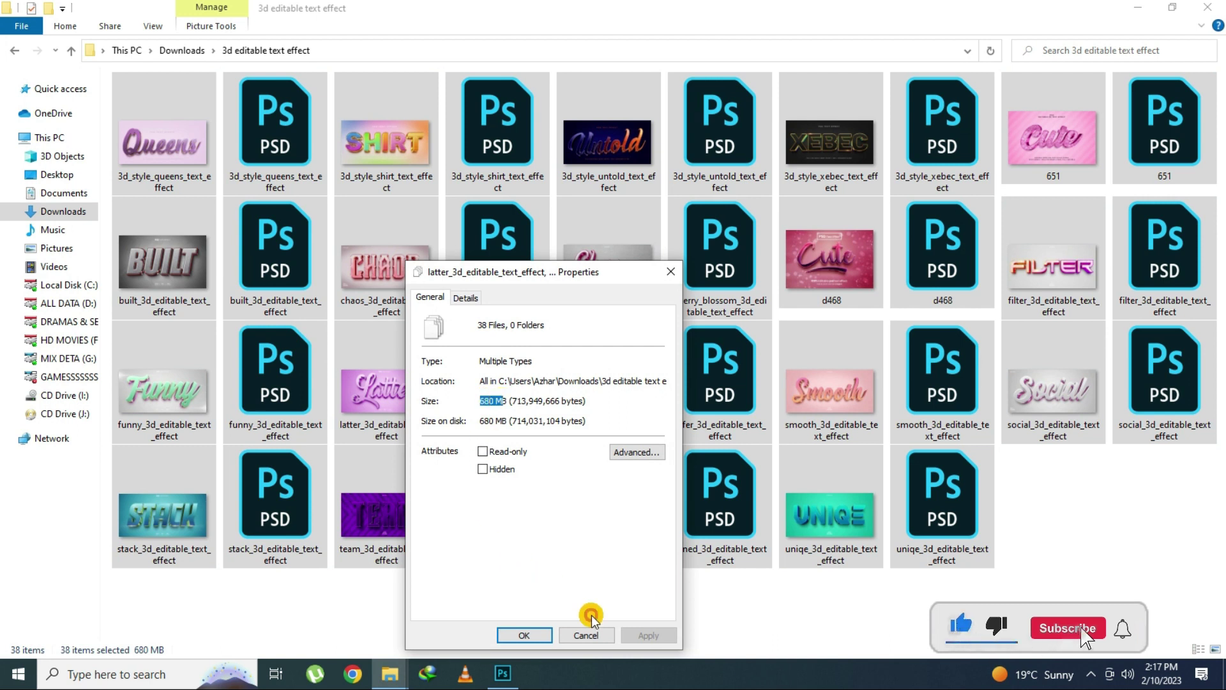
click(592, 634)
right_click(645, 386)
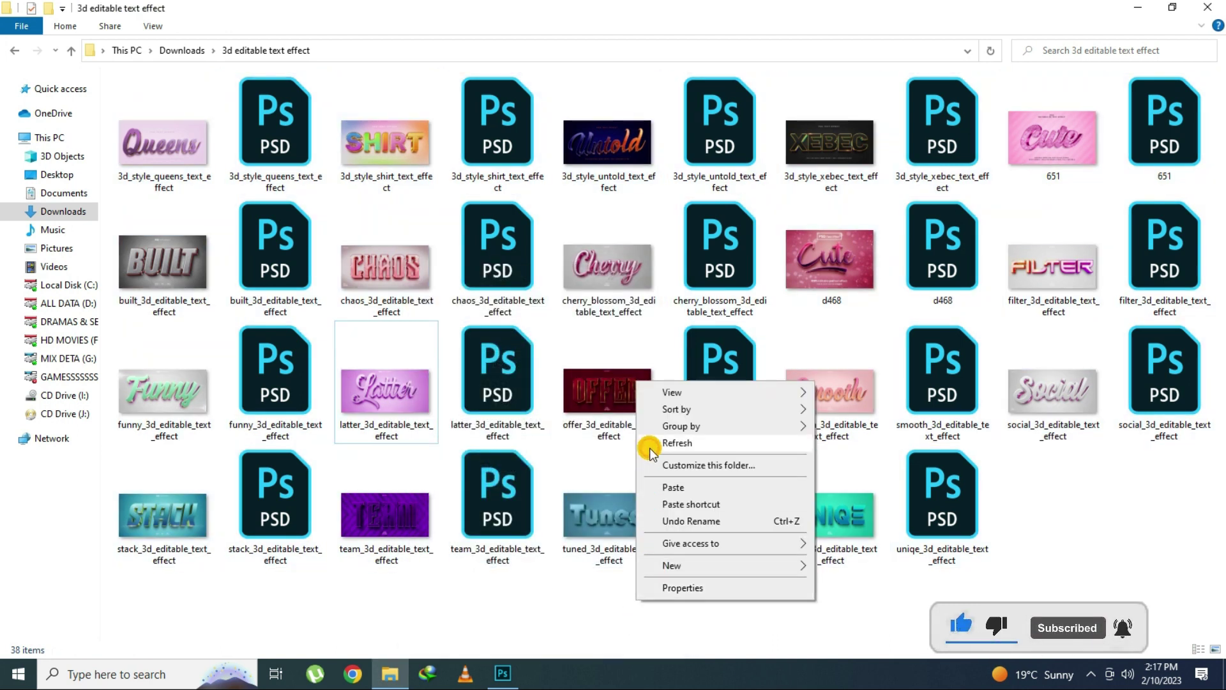